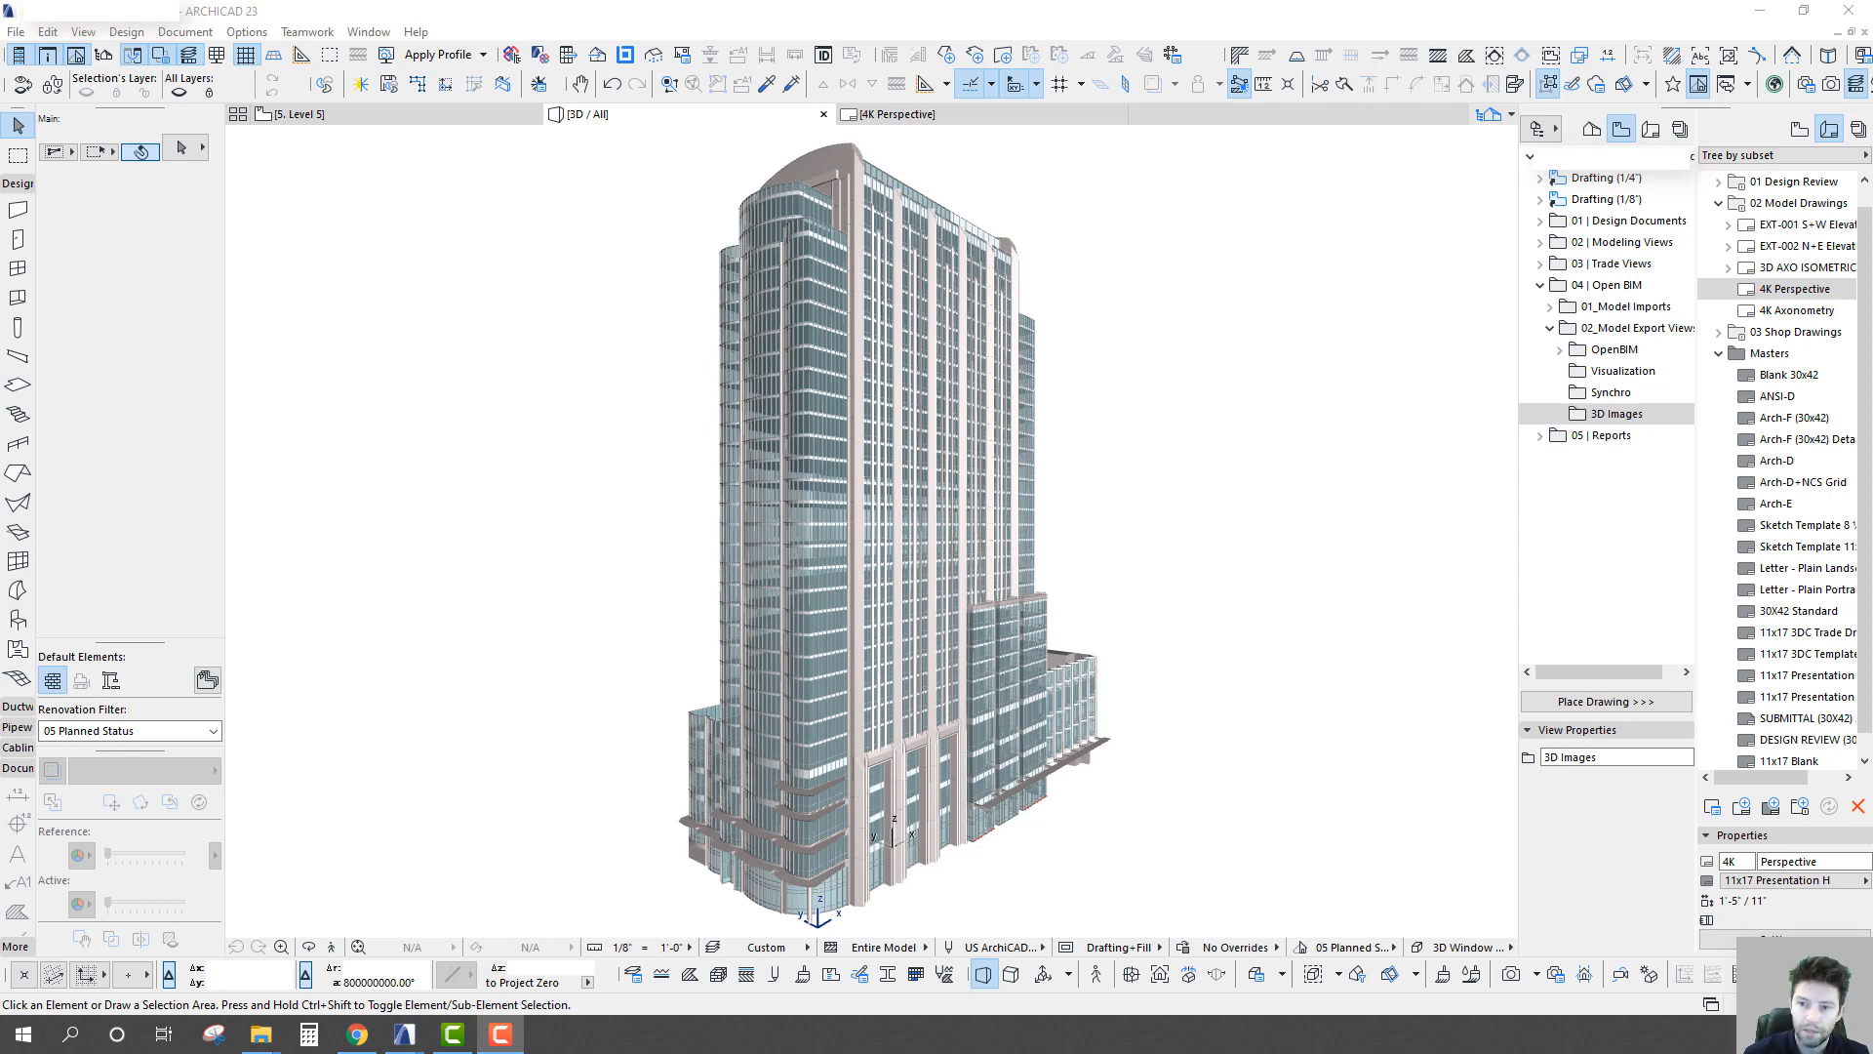
- Examine the tower's facade up close from another side and return to a full perspective view of the building
{"action": "left_click", "coordinate": [945, 578]}
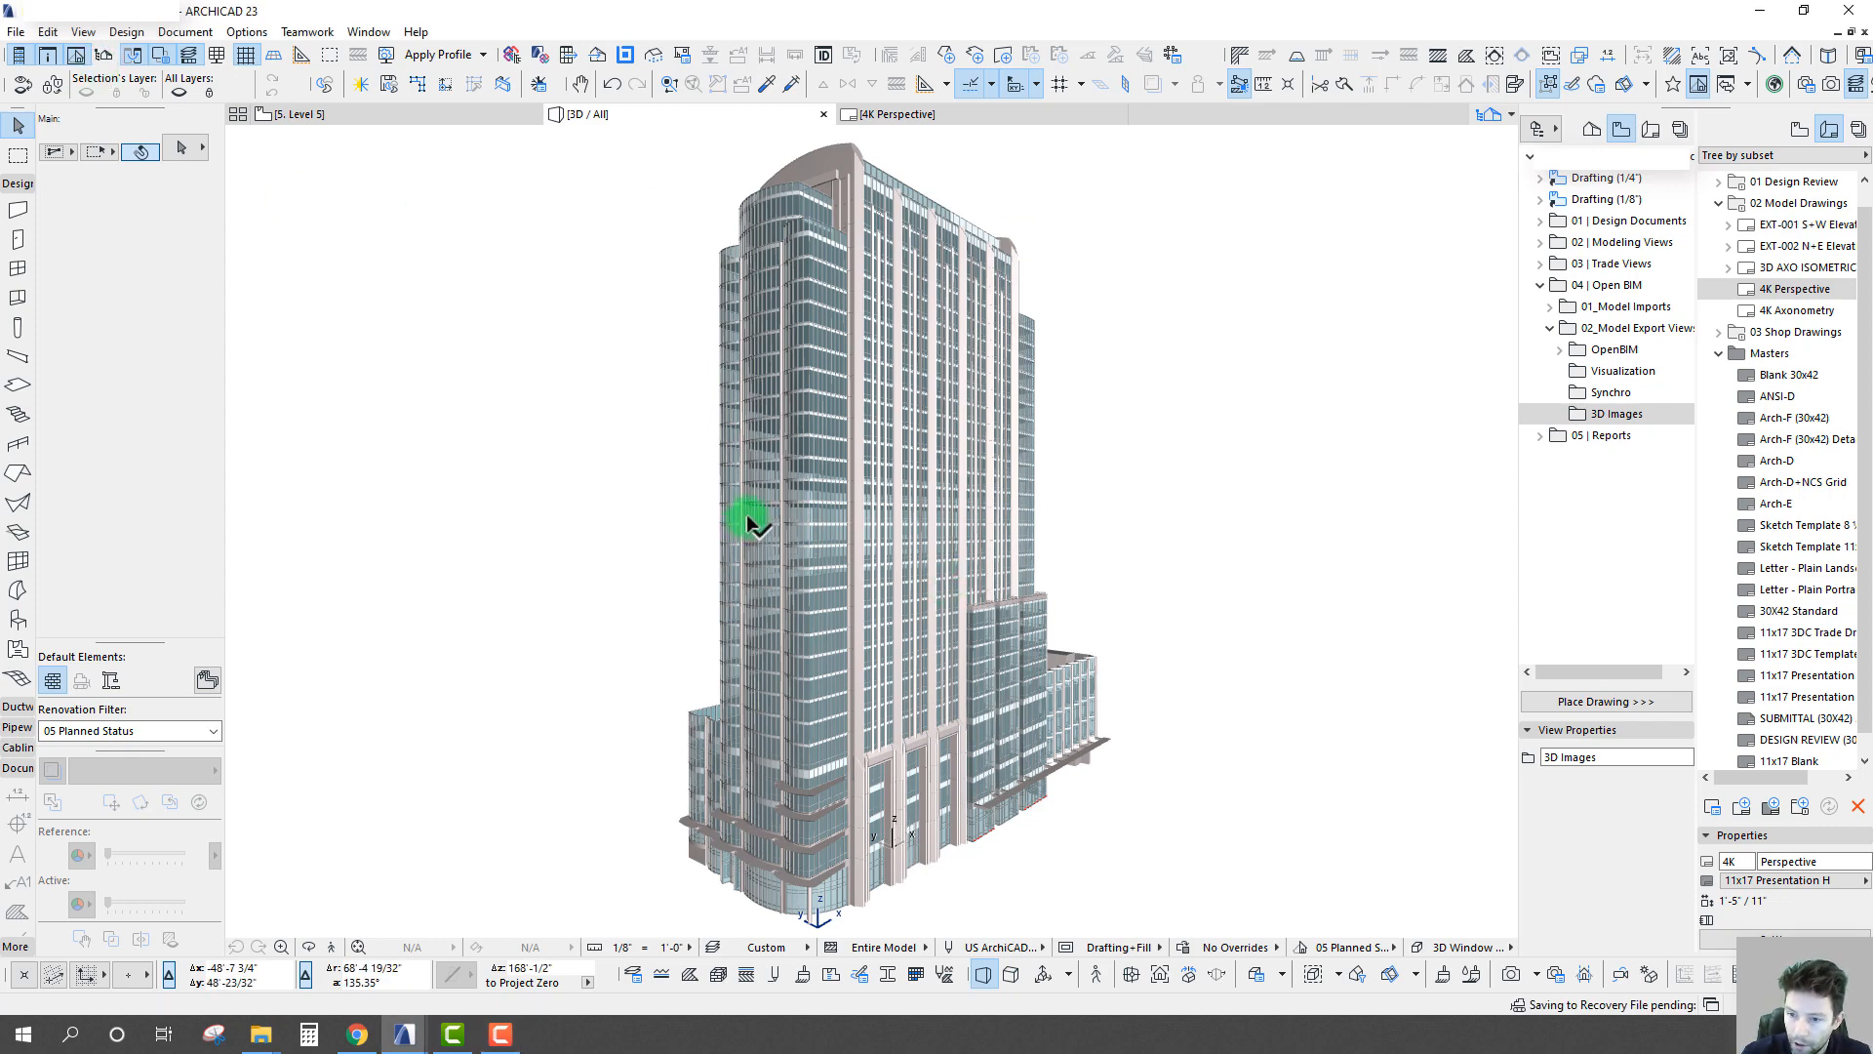
{"action": "scroll", "coordinate": [753, 518], "scroll_direction": "up", "scroll_amount": 3}
{"action": "scroll", "coordinate": [763, 507], "scroll_direction": "up", "scroll_amount": 2}
{"action": "scroll", "coordinate": [1074, 681], "scroll_direction": "up", "scroll_amount": 2}
{"action": "scroll", "coordinate": [957, 225], "scroll_direction": "up", "scroll_amount": 2}
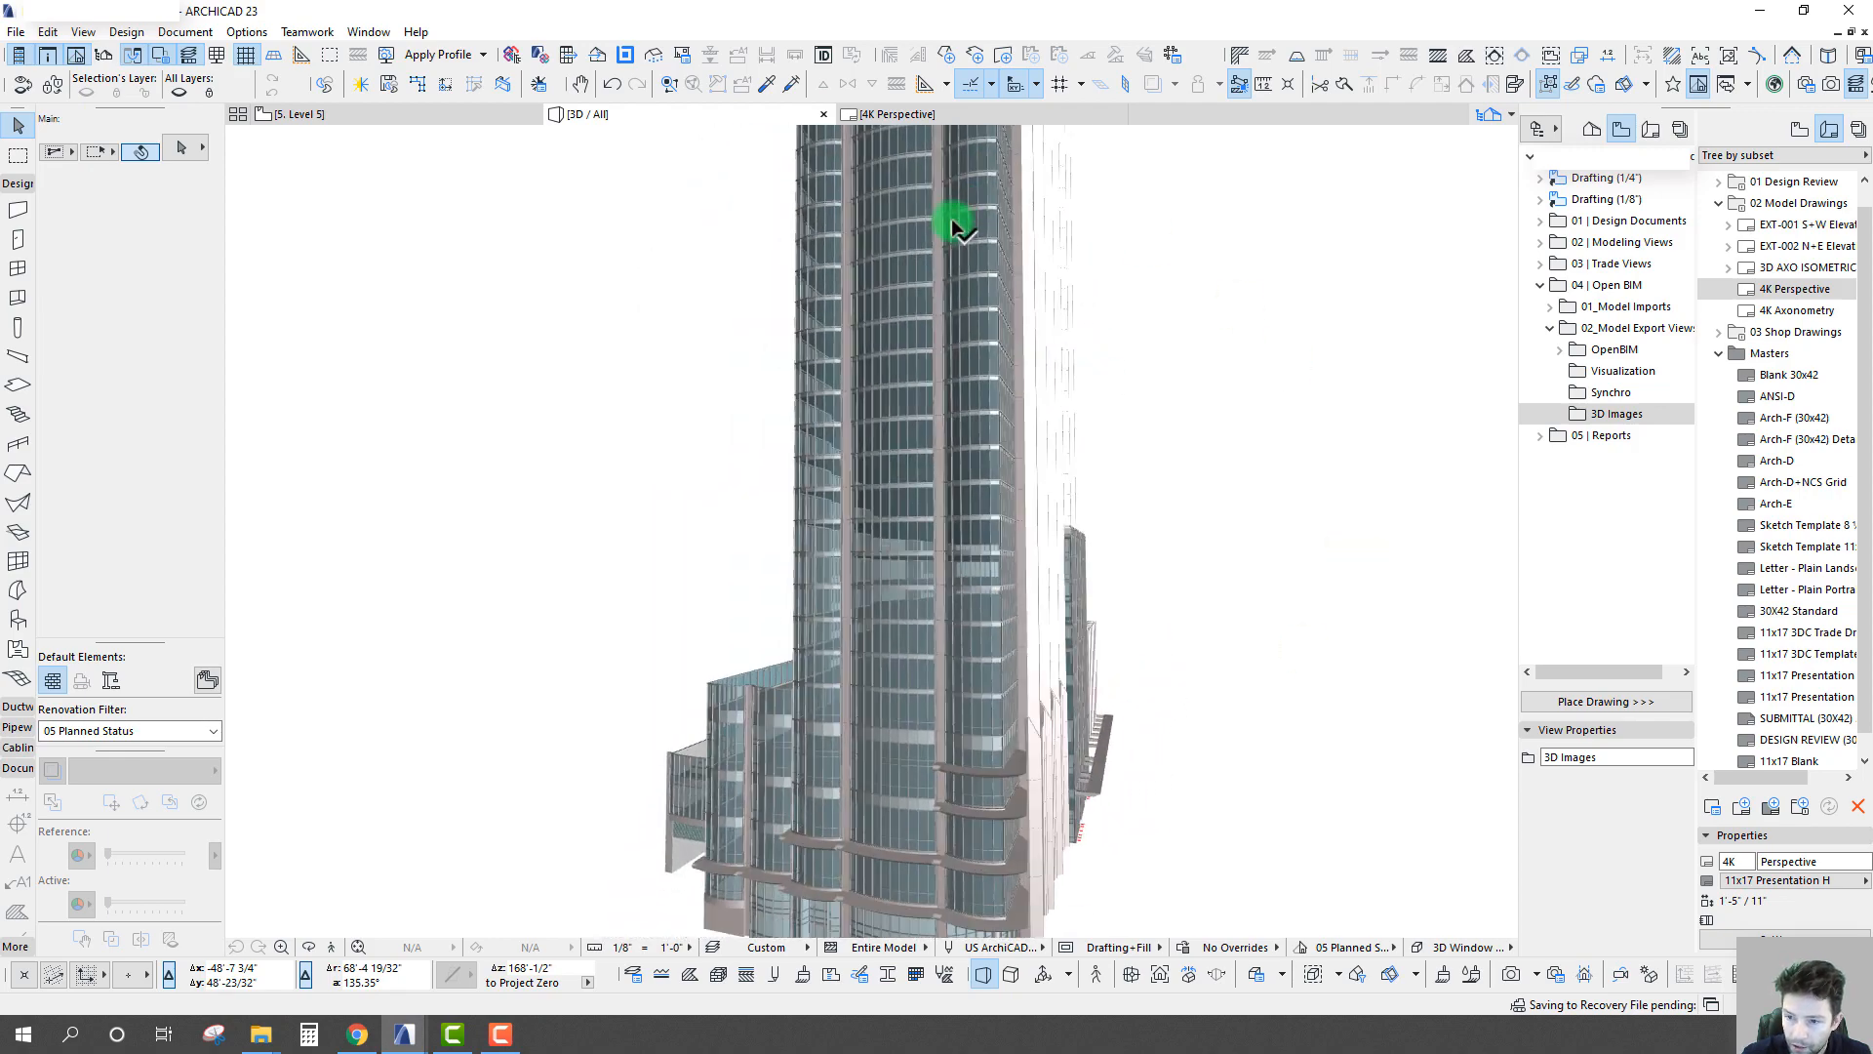
{"action": "scroll", "coordinate": [829, 373], "scroll_direction": "down", "scroll_amount": 5}
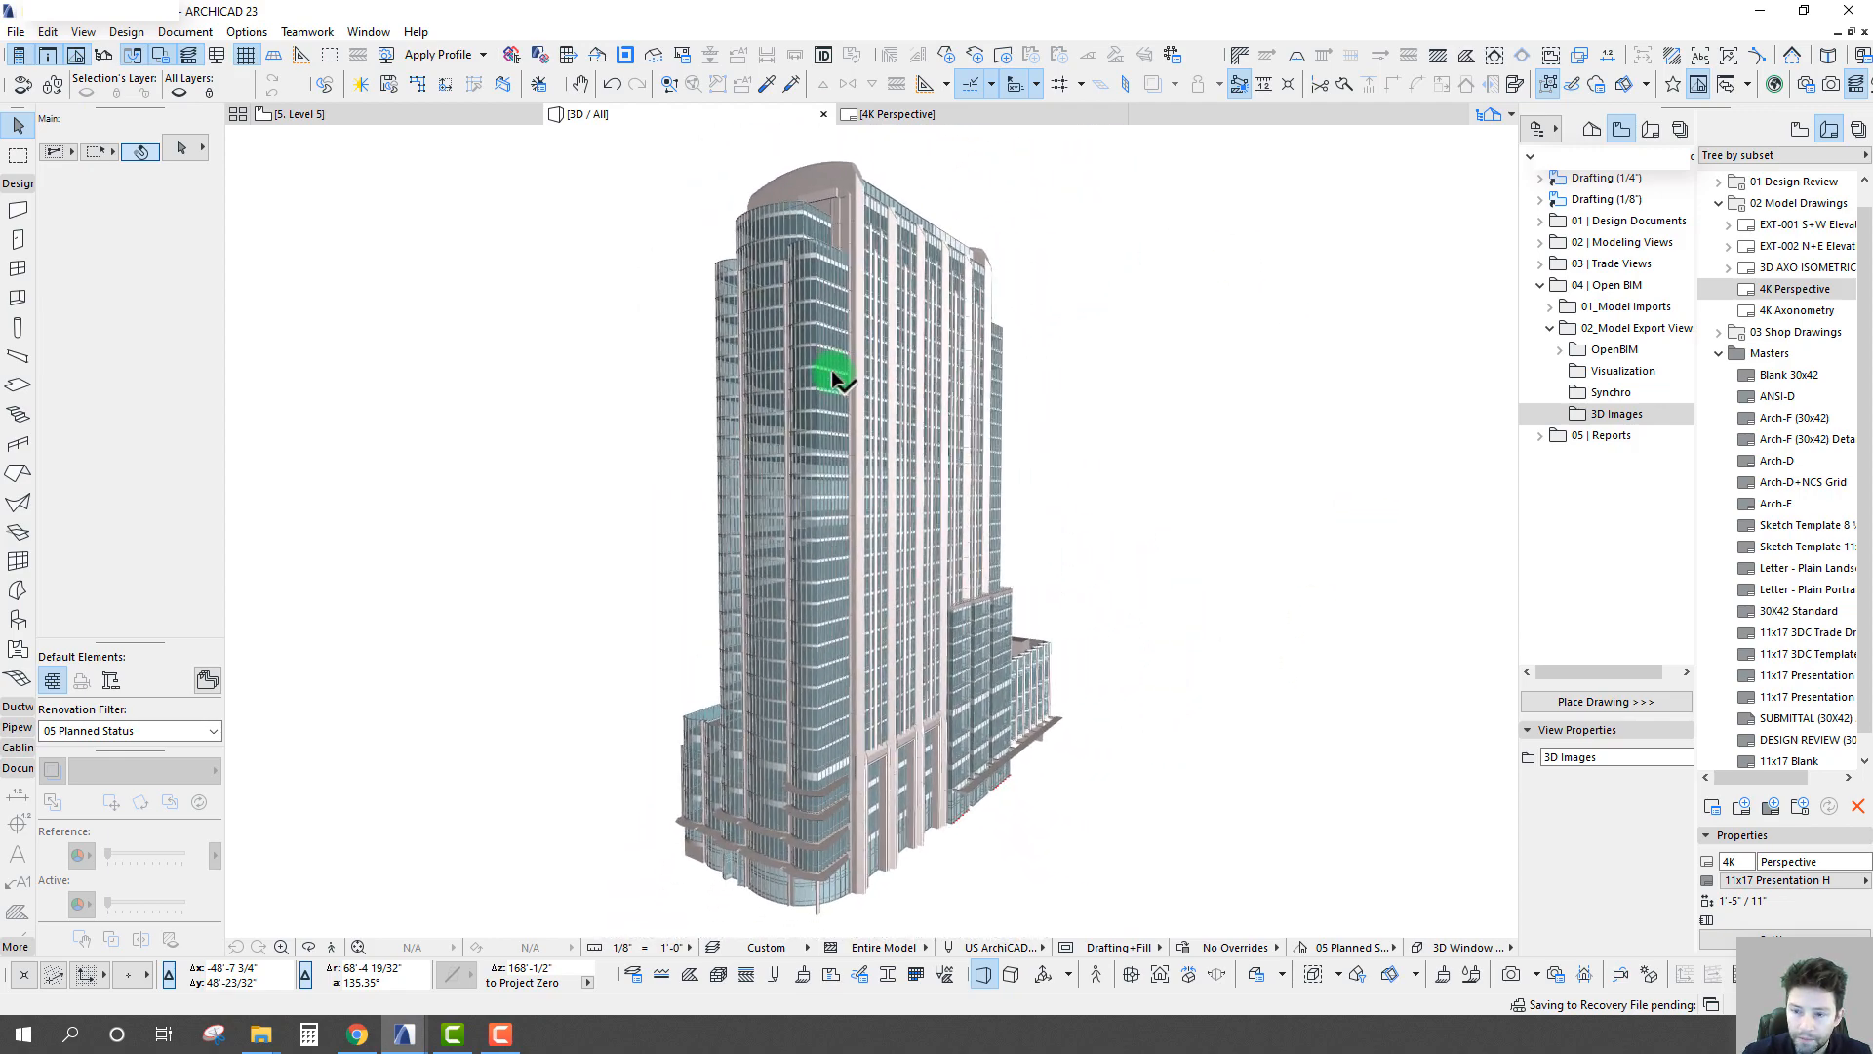
{"action": "scroll", "coordinate": [831, 375], "scroll_direction": "up", "scroll_amount": 3}
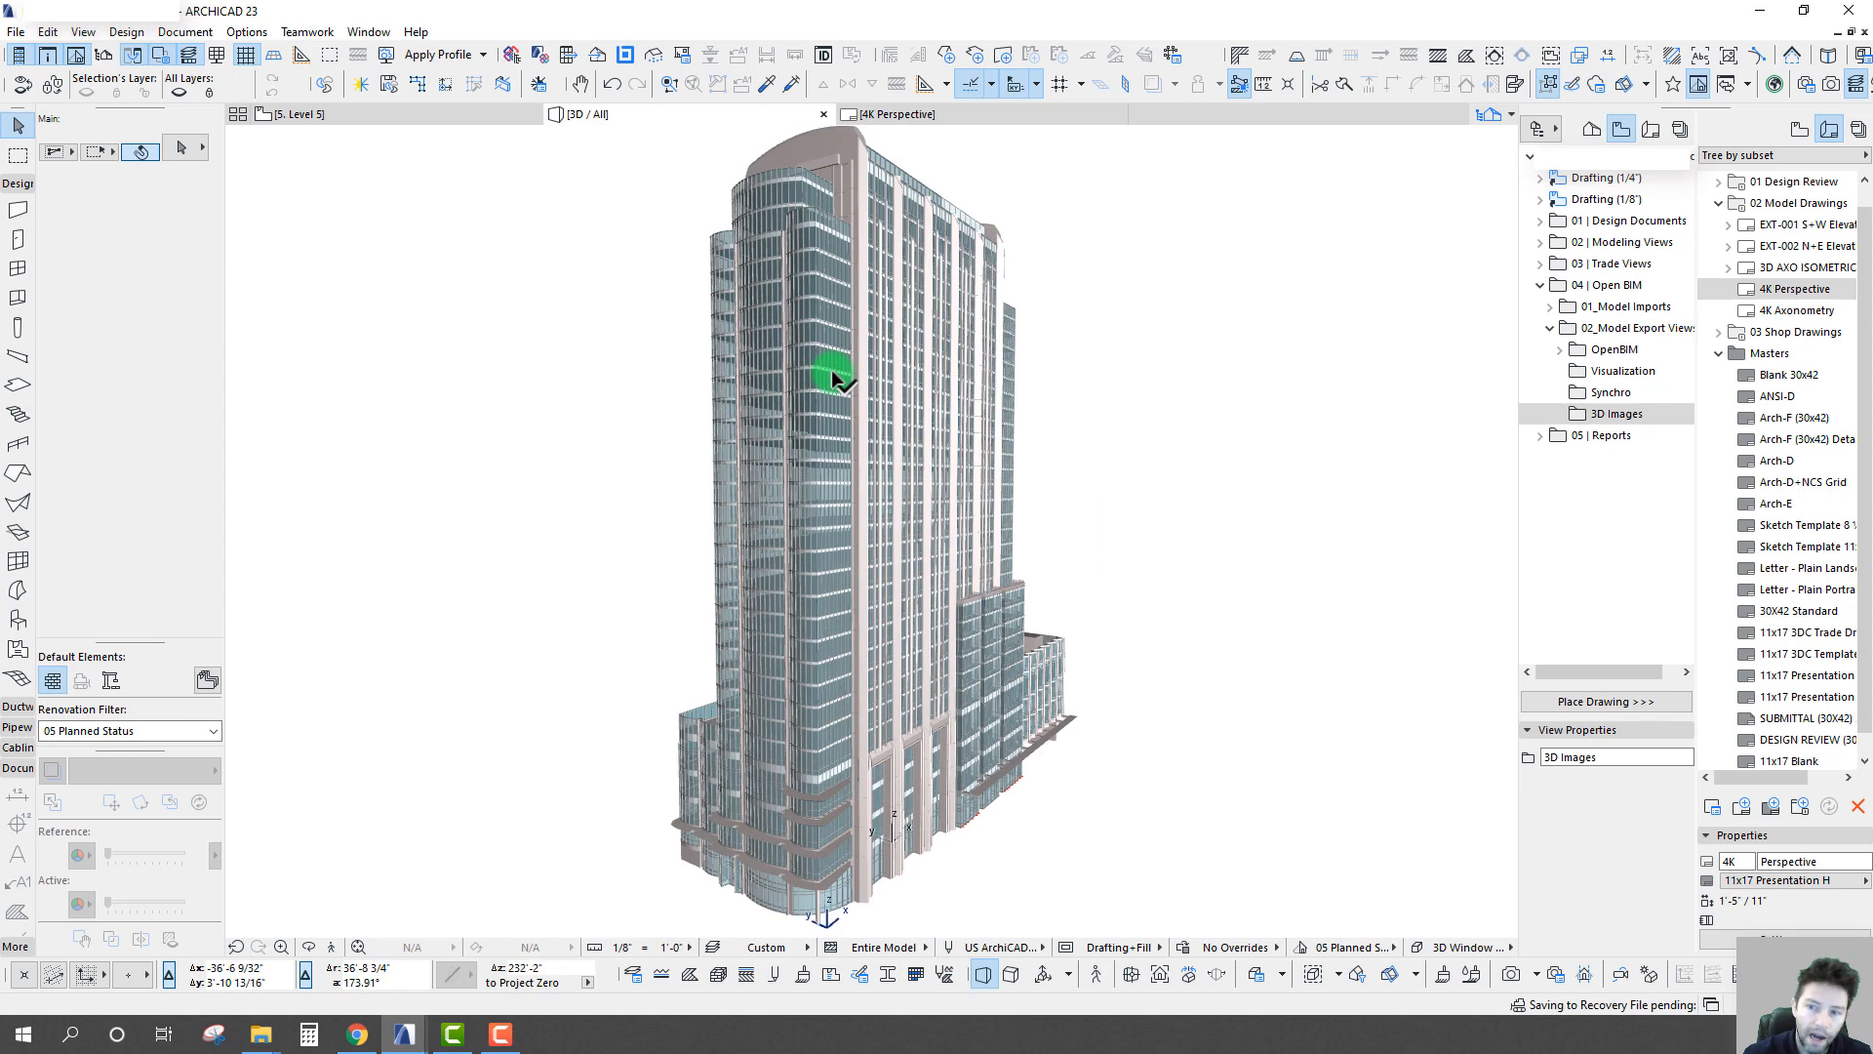
{"action": "scroll", "coordinate": [831, 376], "scroll_direction": "down", "scroll_amount": 1}
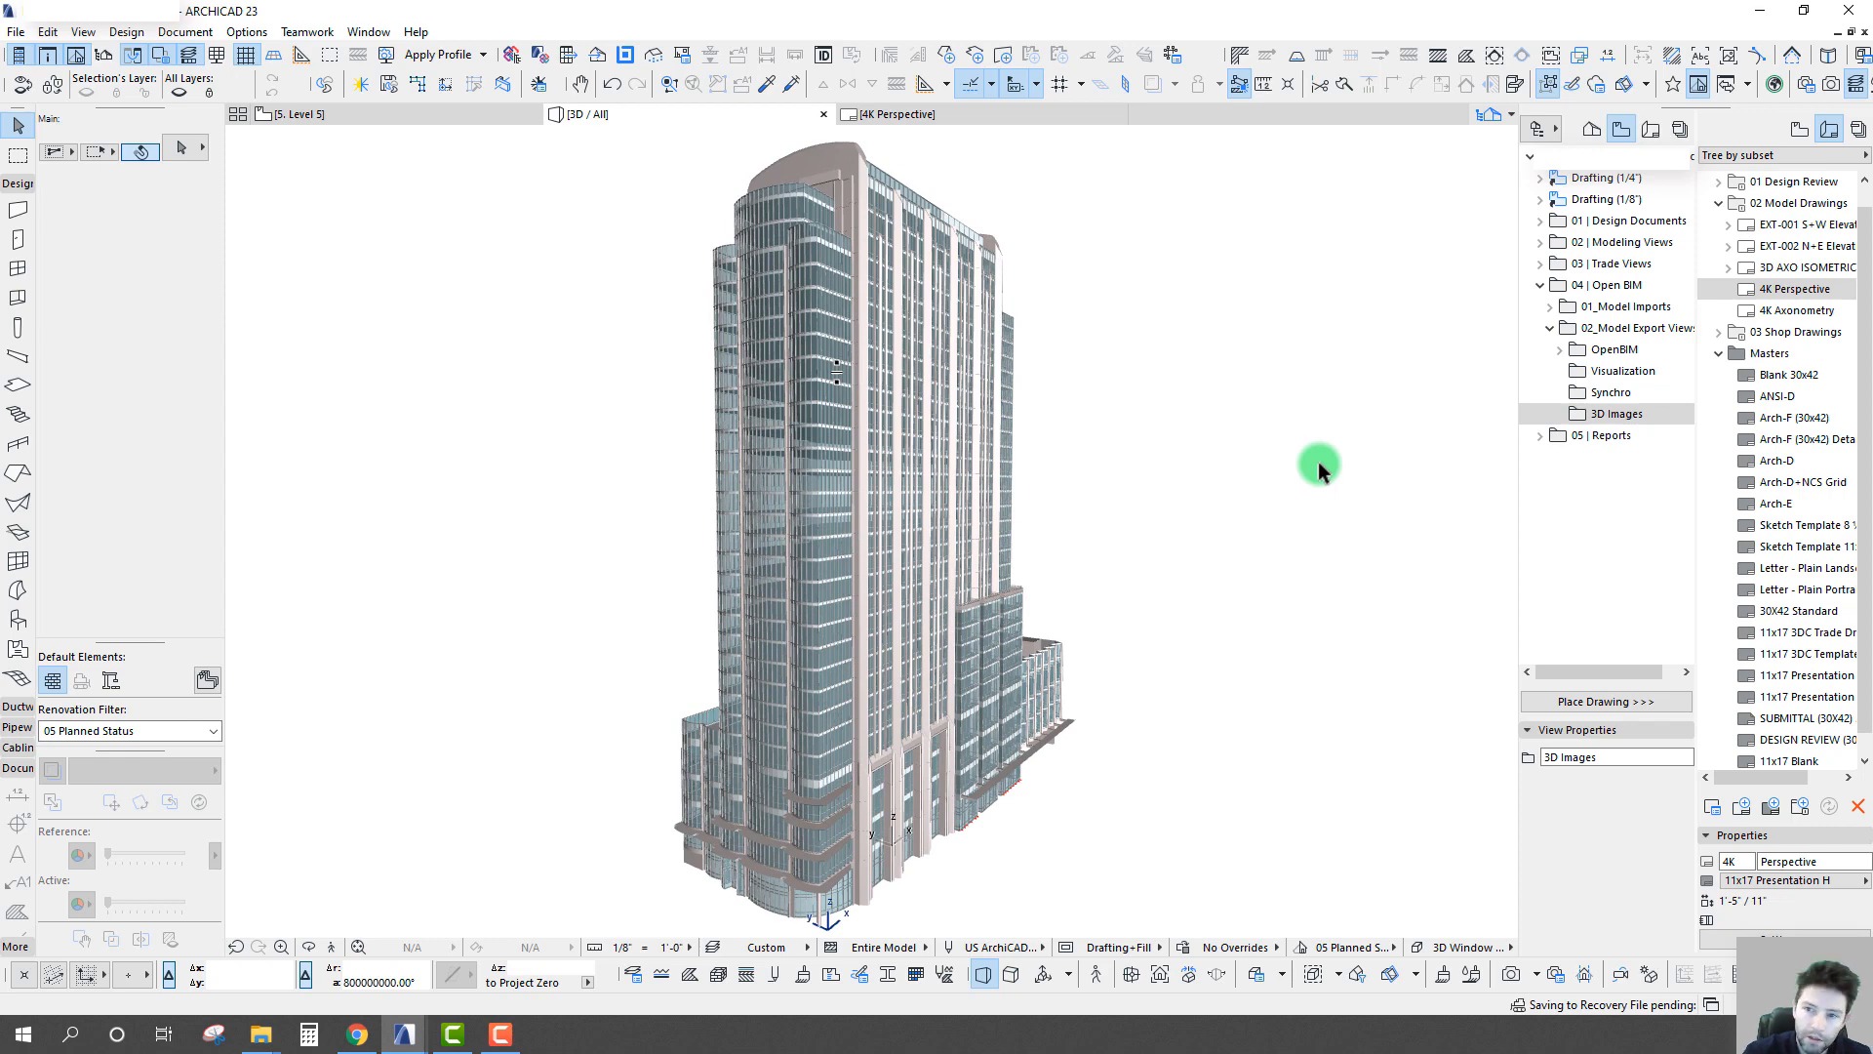
- Open the window size settings for the 3D perspective of the tower
{"action": "right_click", "coordinate": [685, 124]}
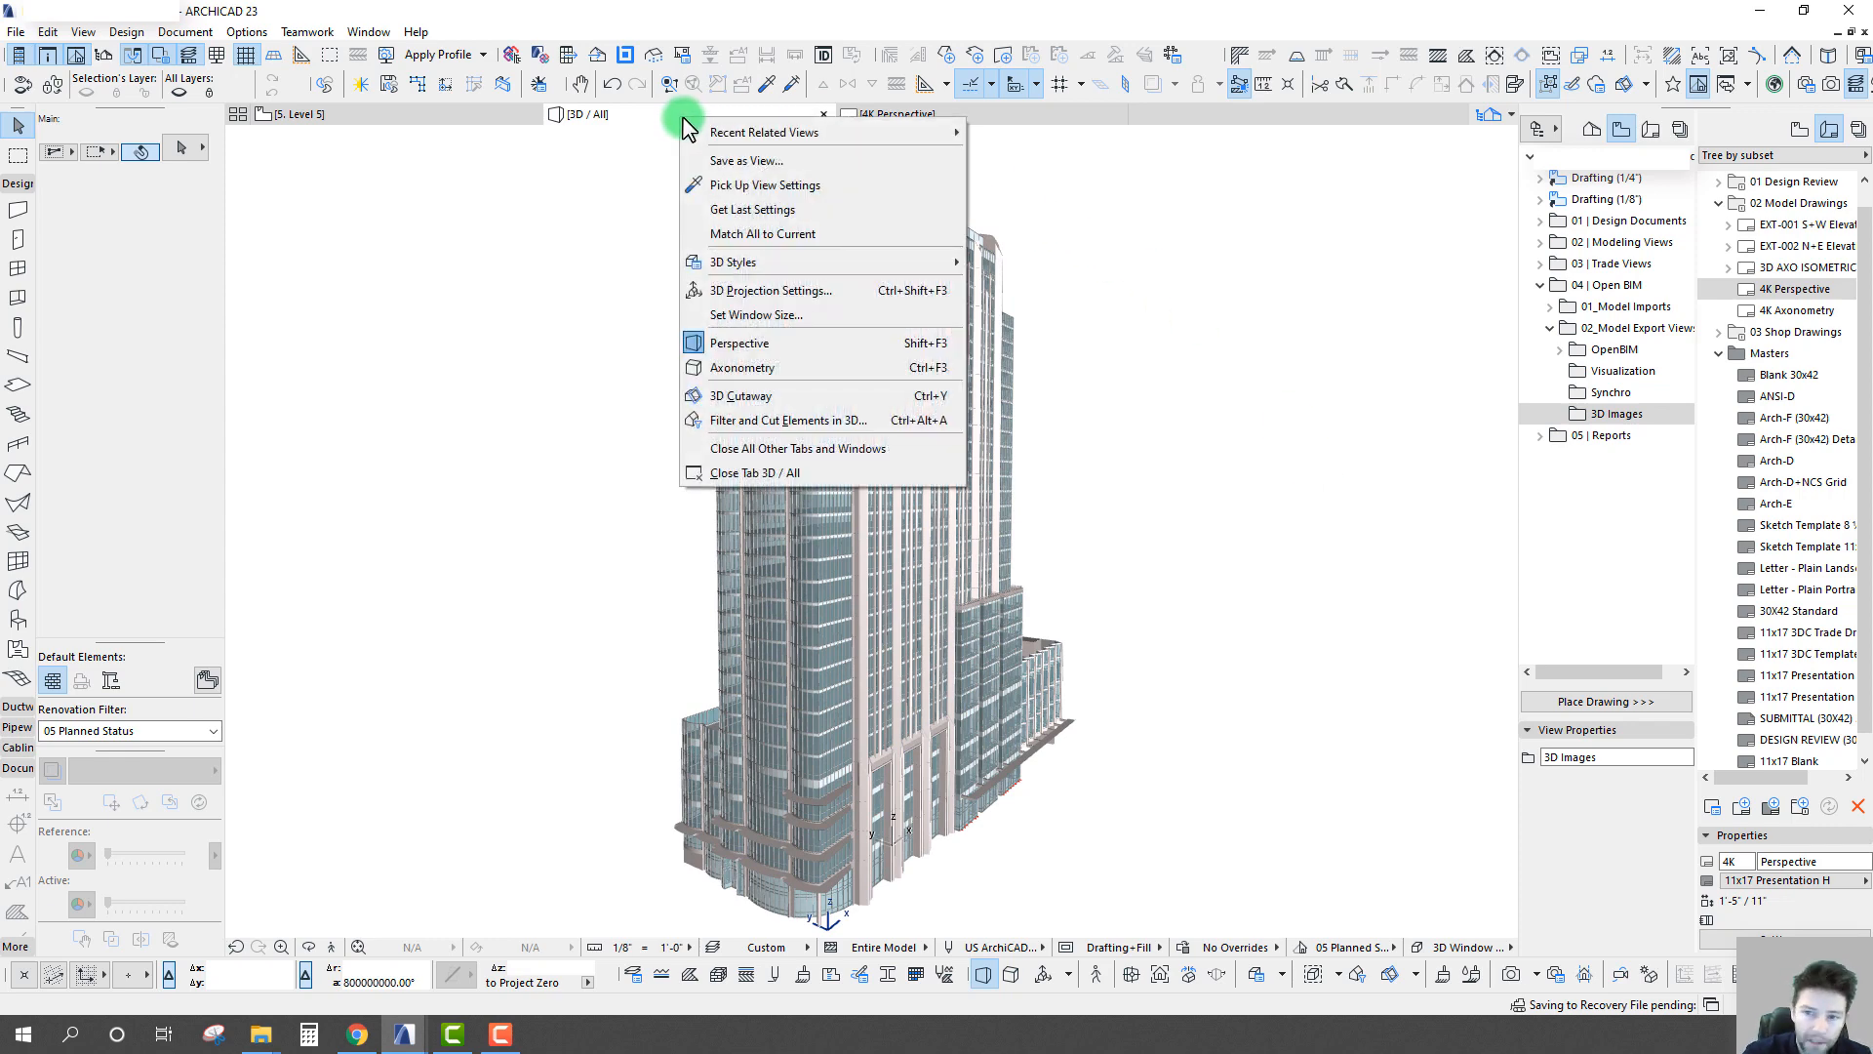
{"action": "left_click", "coordinate": [763, 313]}
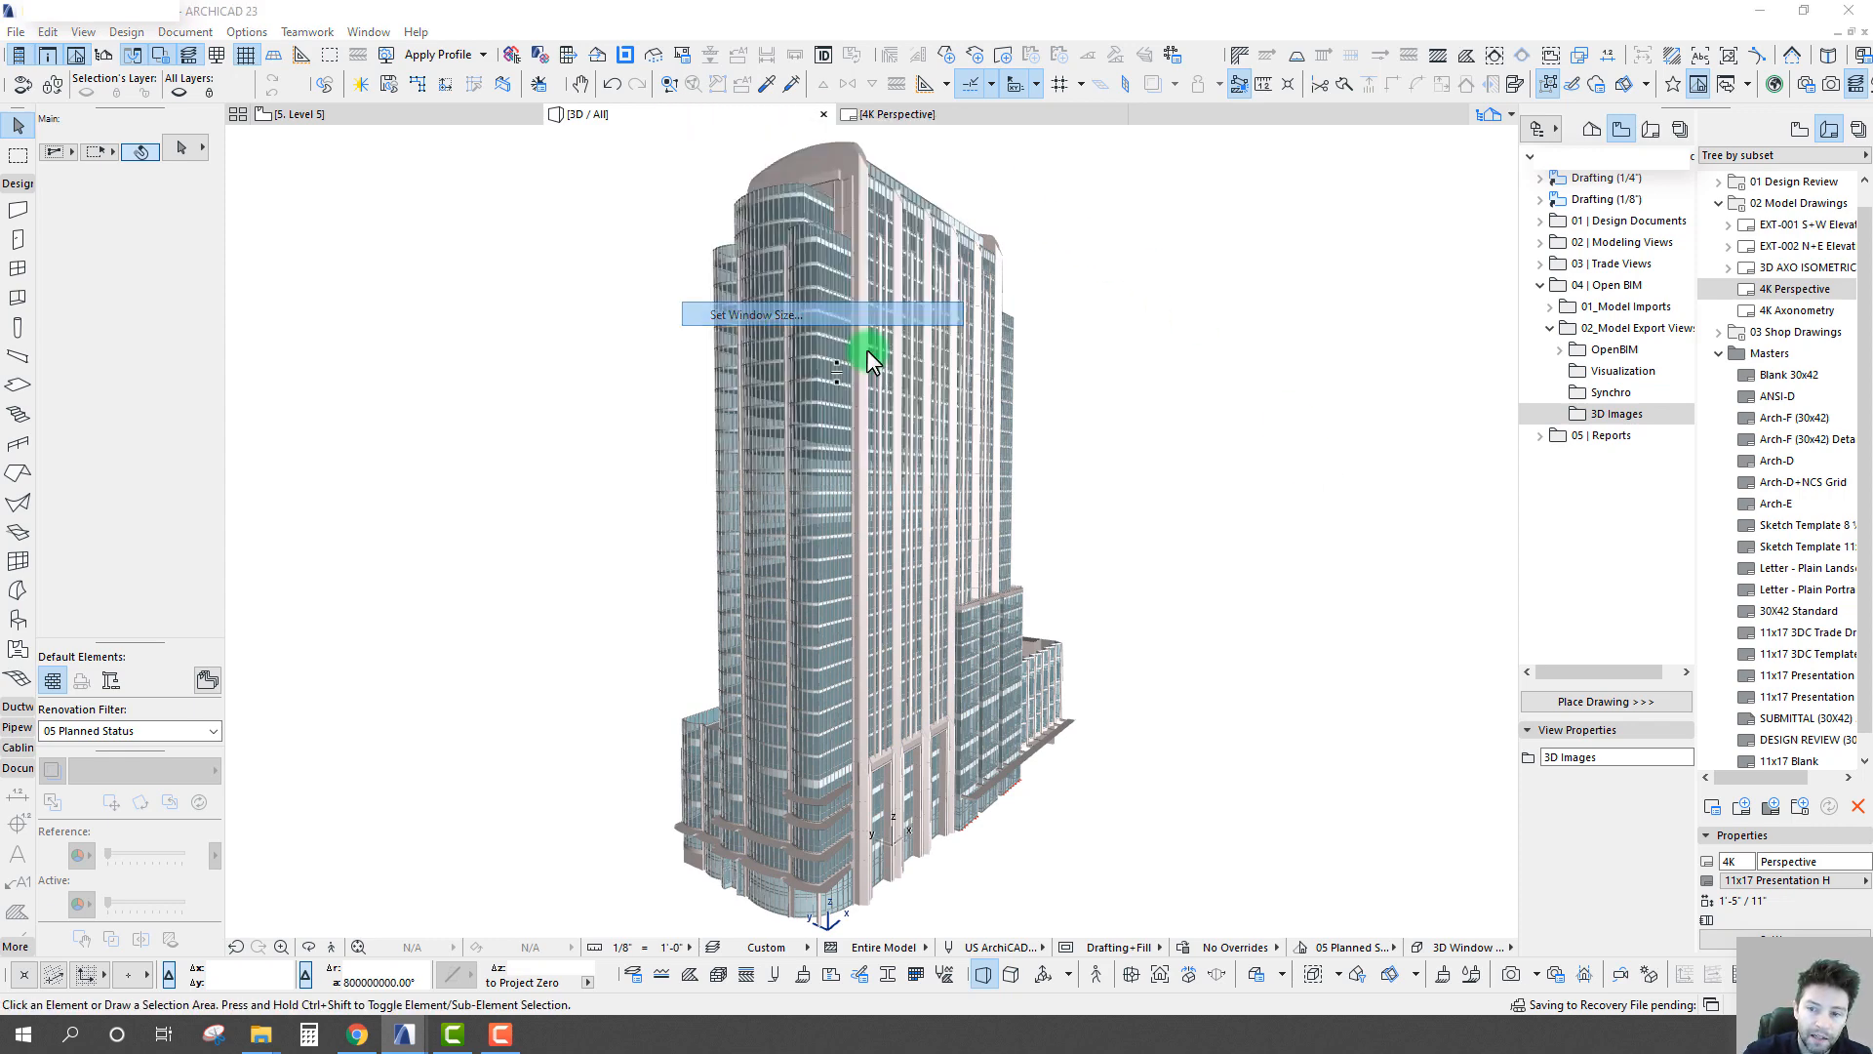
{"action": "left_click_drag", "start_coordinate": [899, 302], "coordinate": [654, 368]}
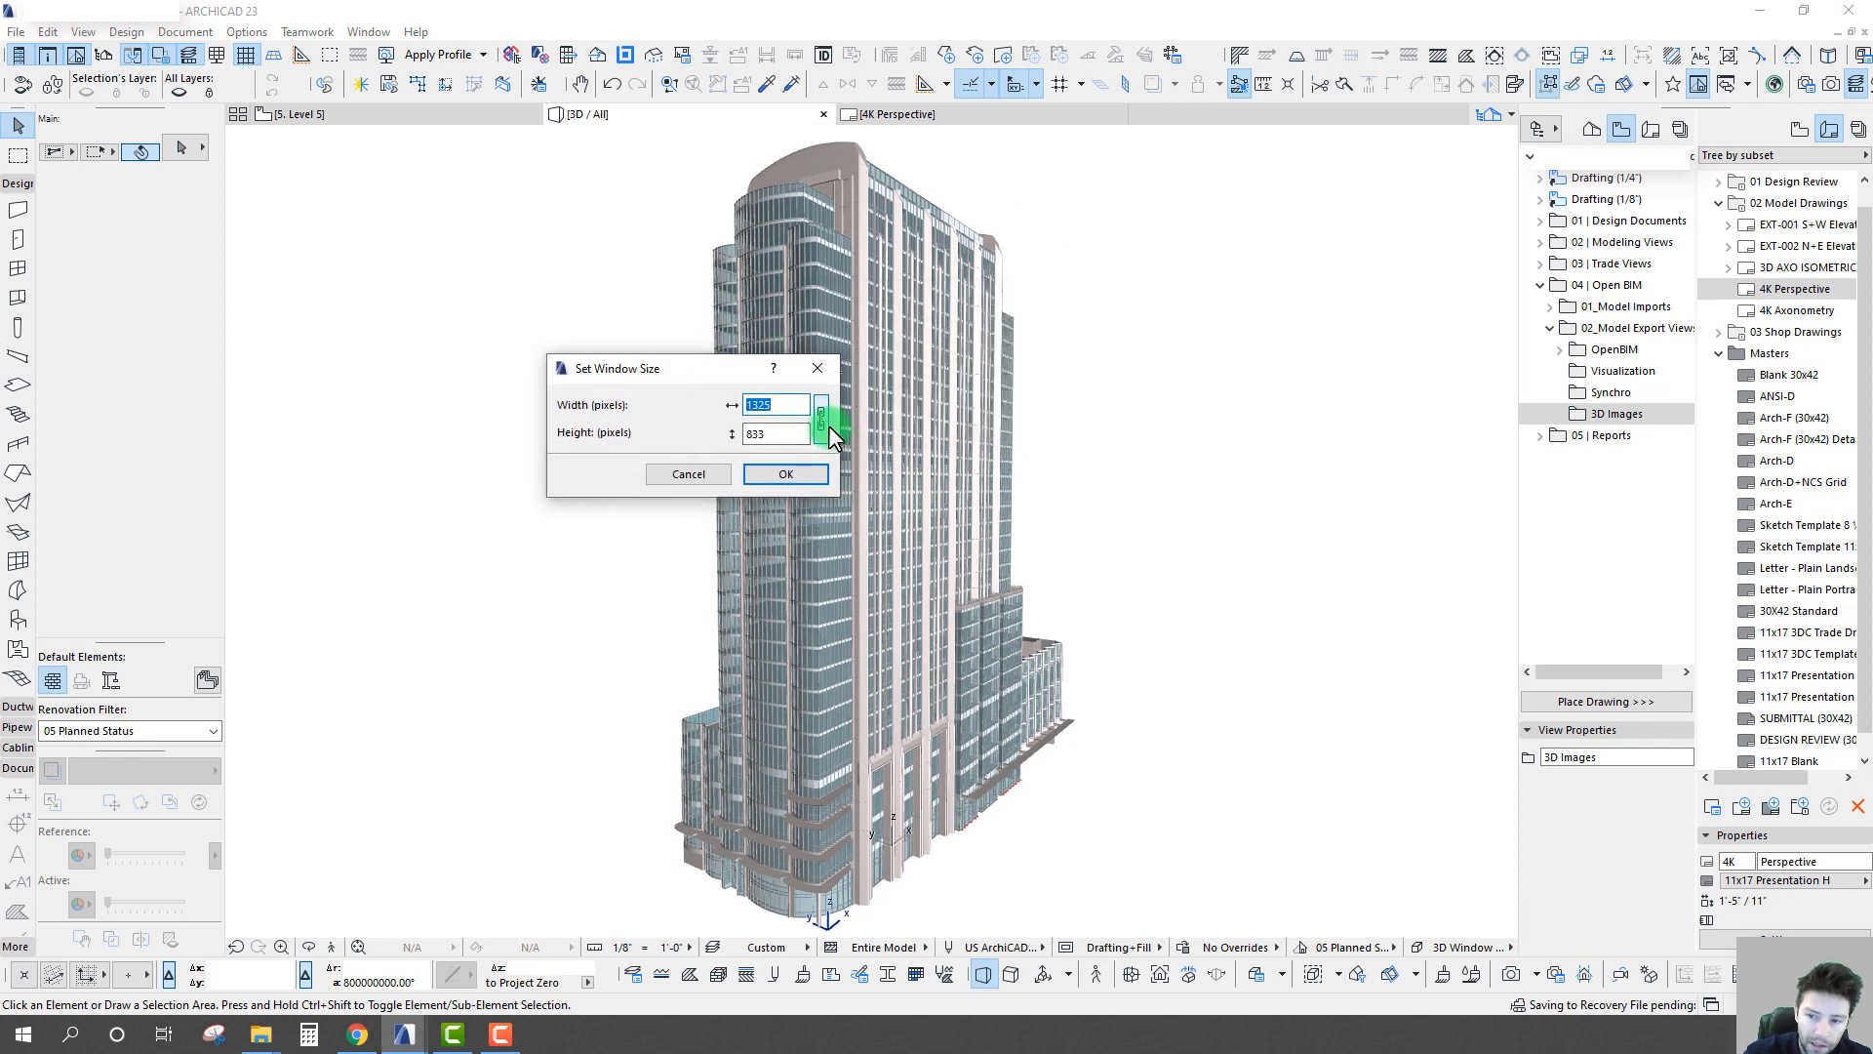
- Try a 3D window width of 6000 pixels with the height kept proportional
{"action": "left_click", "coordinate": [765, 403]}
{"action": "left_click_drag", "start_coordinate": [764, 403], "coordinate": [655, 408]}
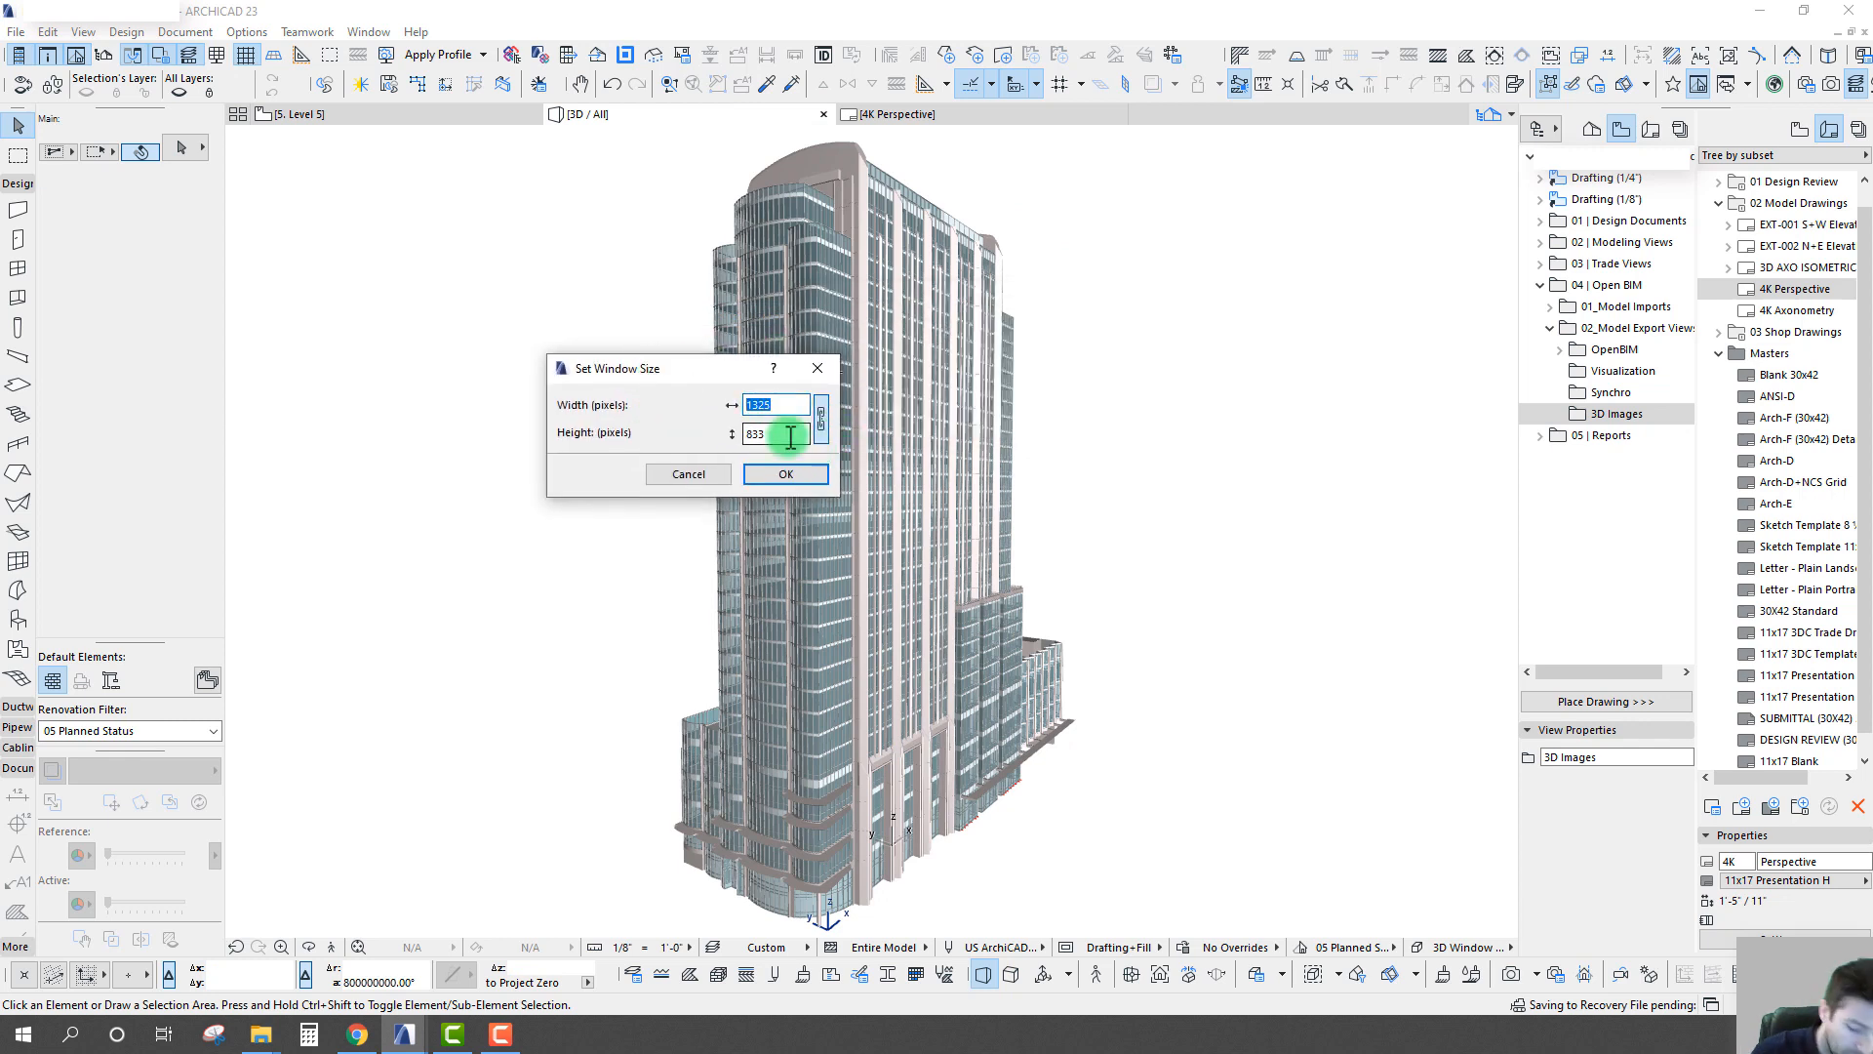
{"action": "key", "text": "BackSpace"}
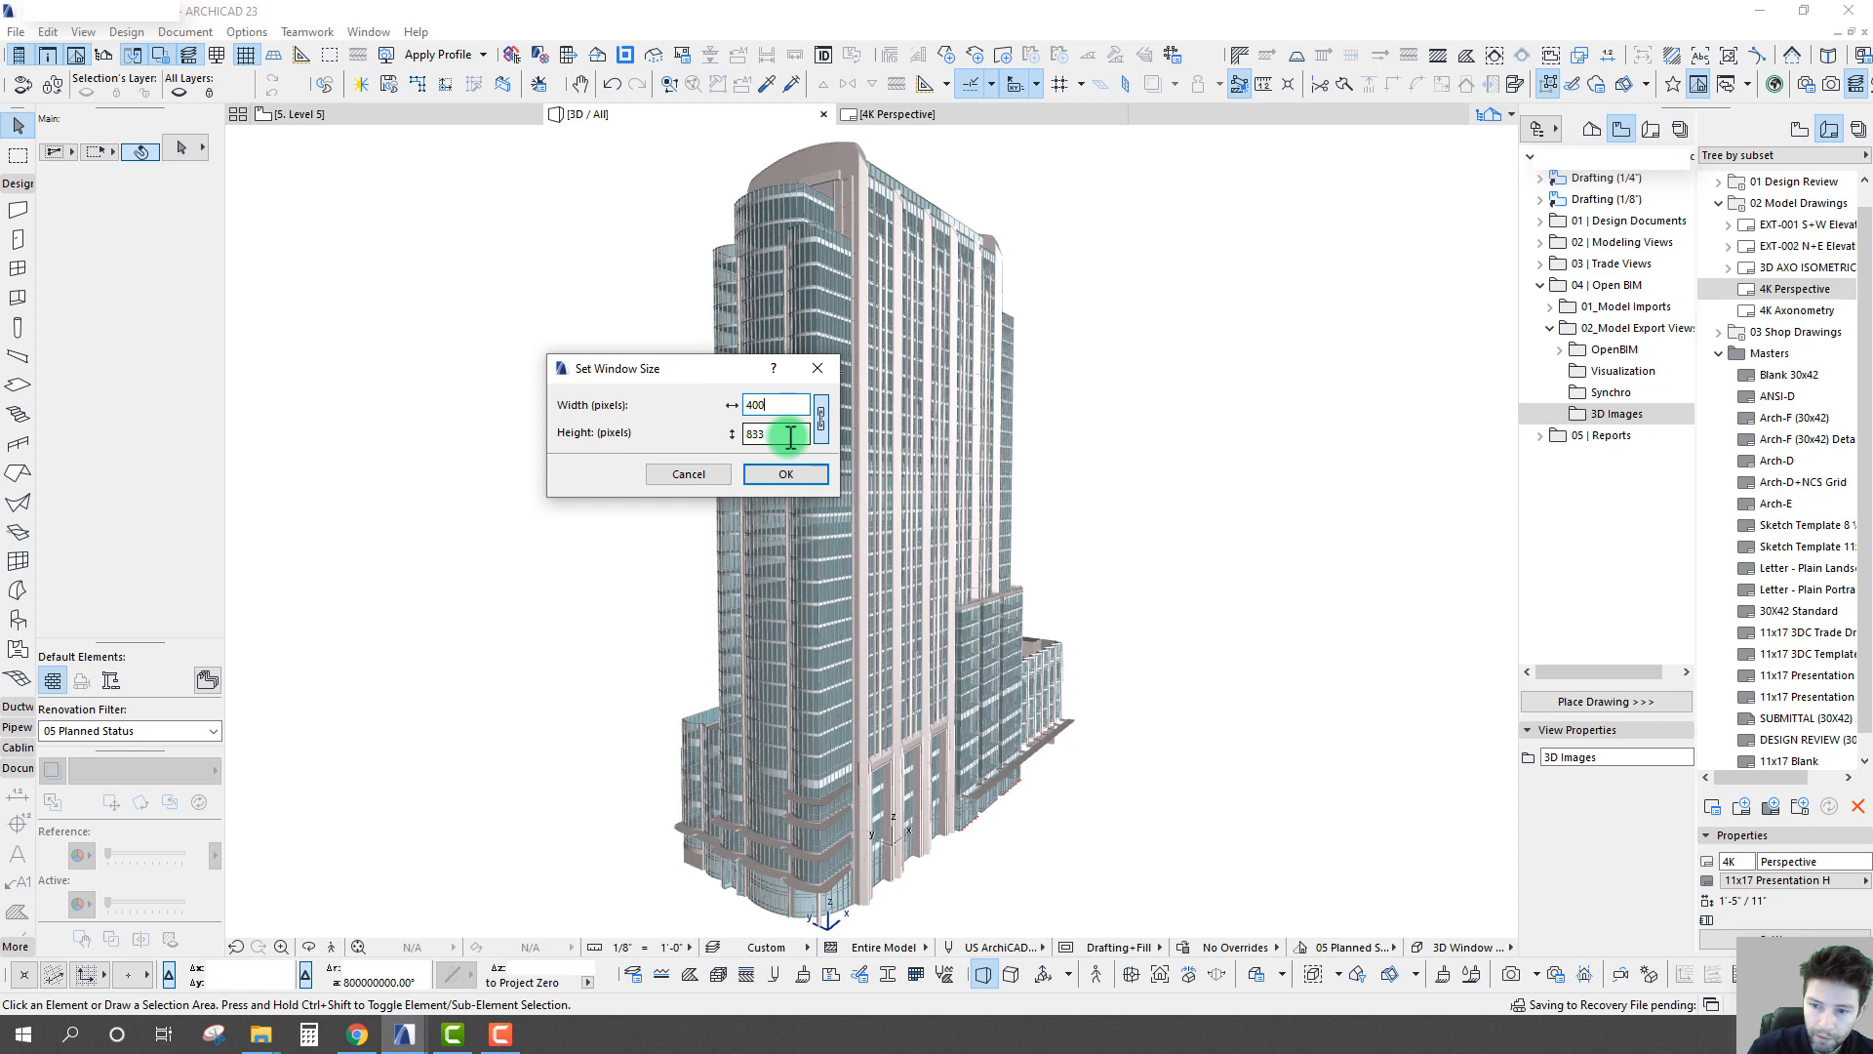
{"action": "type", "text": "6000"}
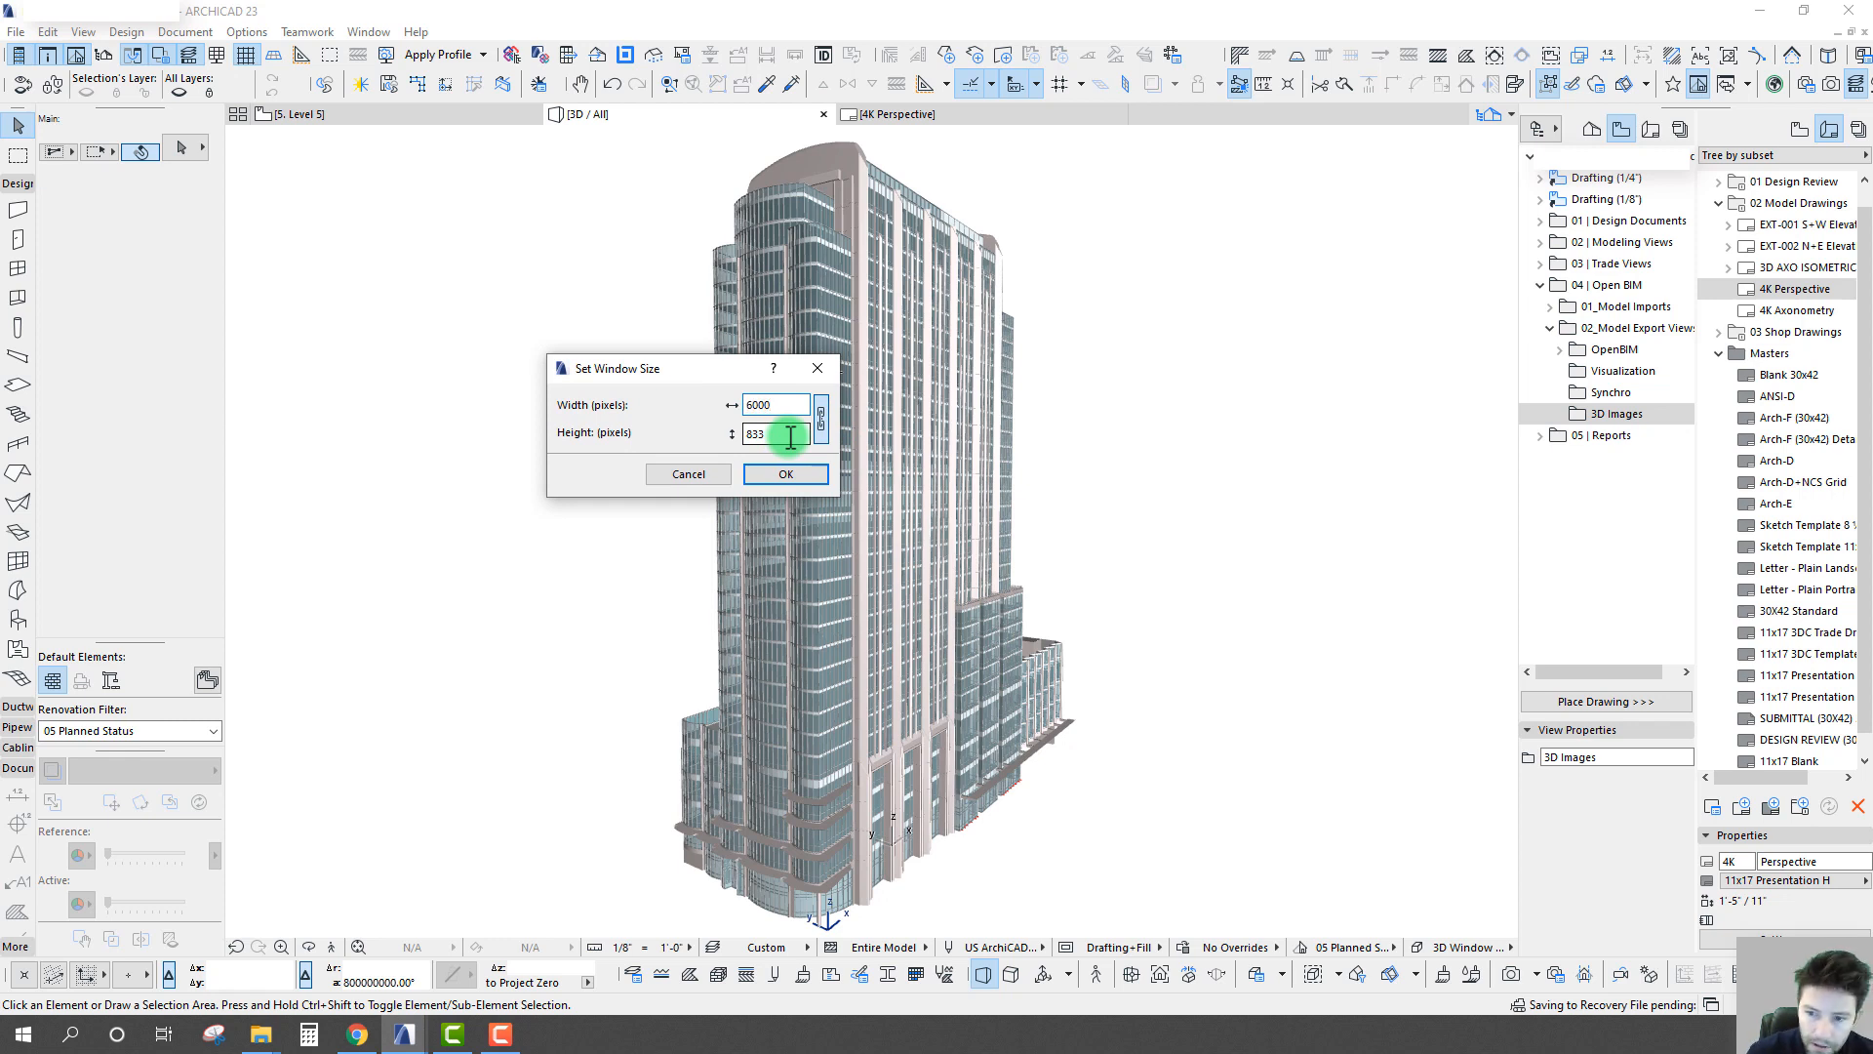
{"action": "left_click", "coordinate": [790, 437]}
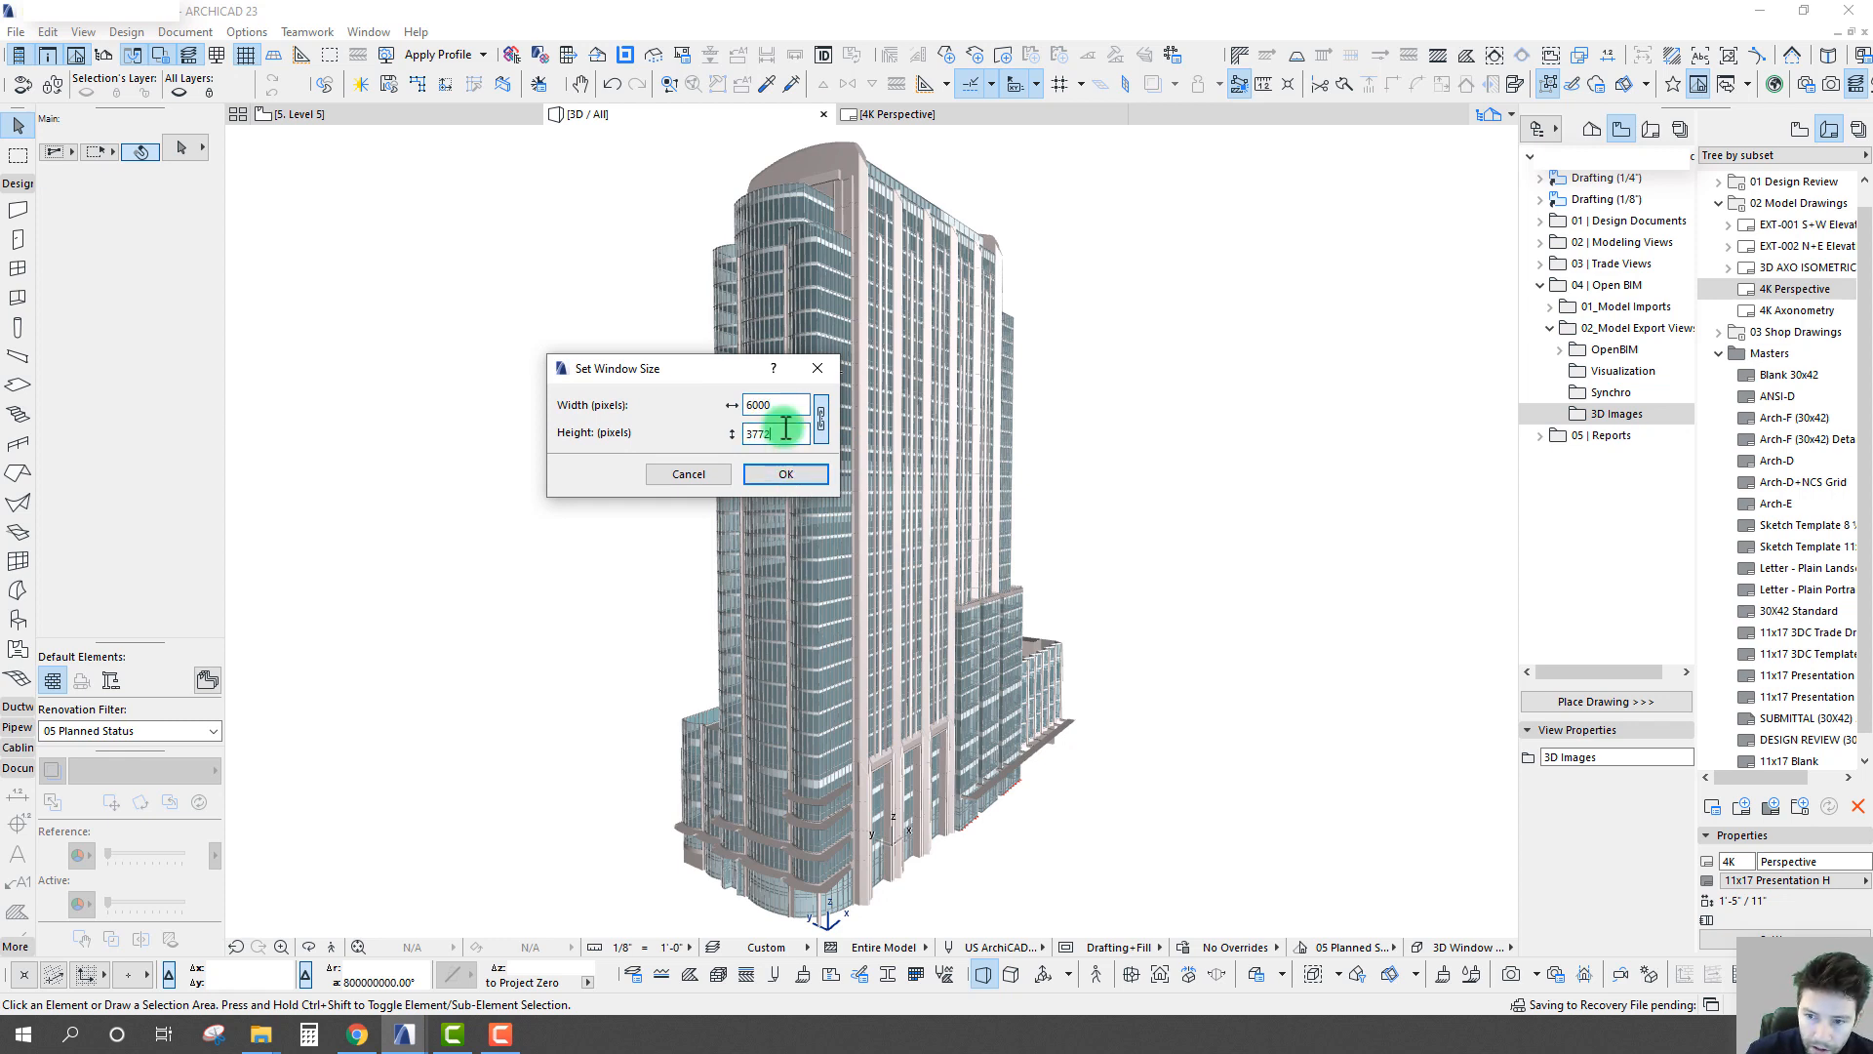
- Set the 3D window width to 10000 pixels with the height kept proportional, and apply the size
{"action": "left_click_drag", "start_coordinate": [723, 374], "coordinate": [695, 372]}
{"action": "double_click", "coordinate": [751, 401]}
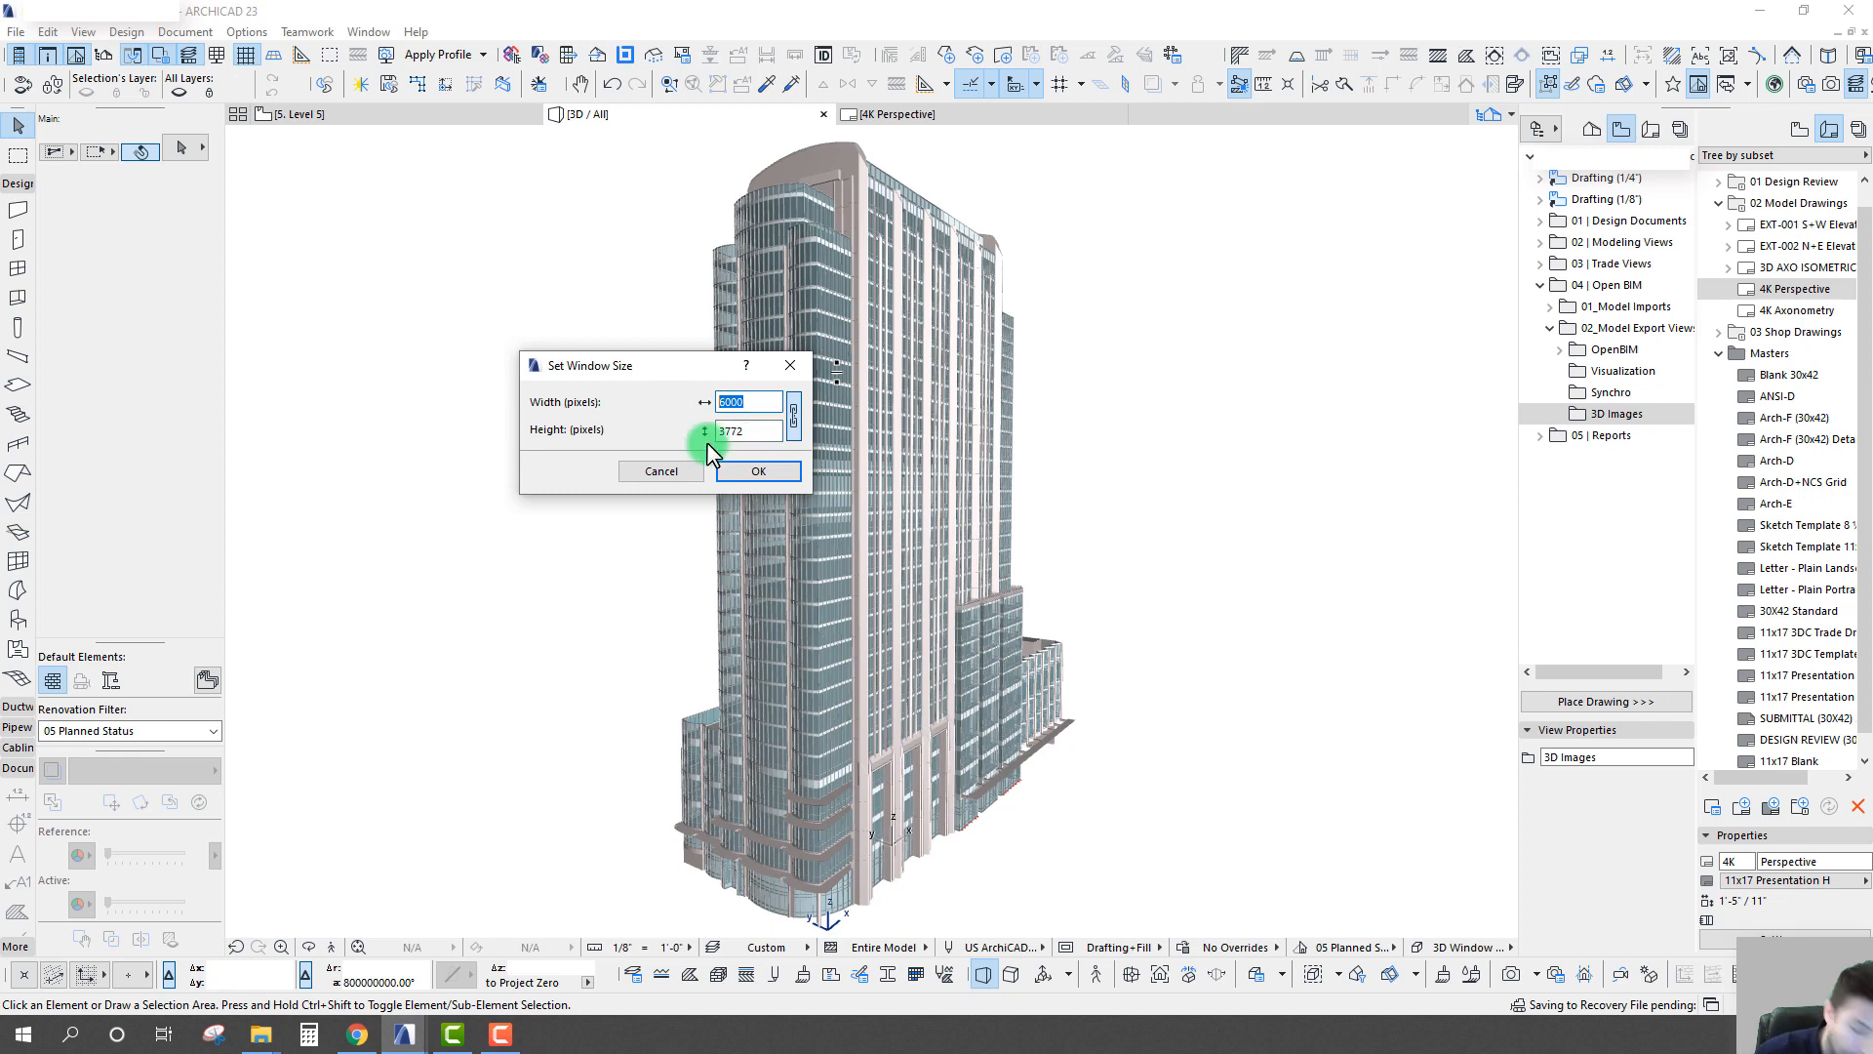
{"action": "left_click", "coordinate": [749, 431]}
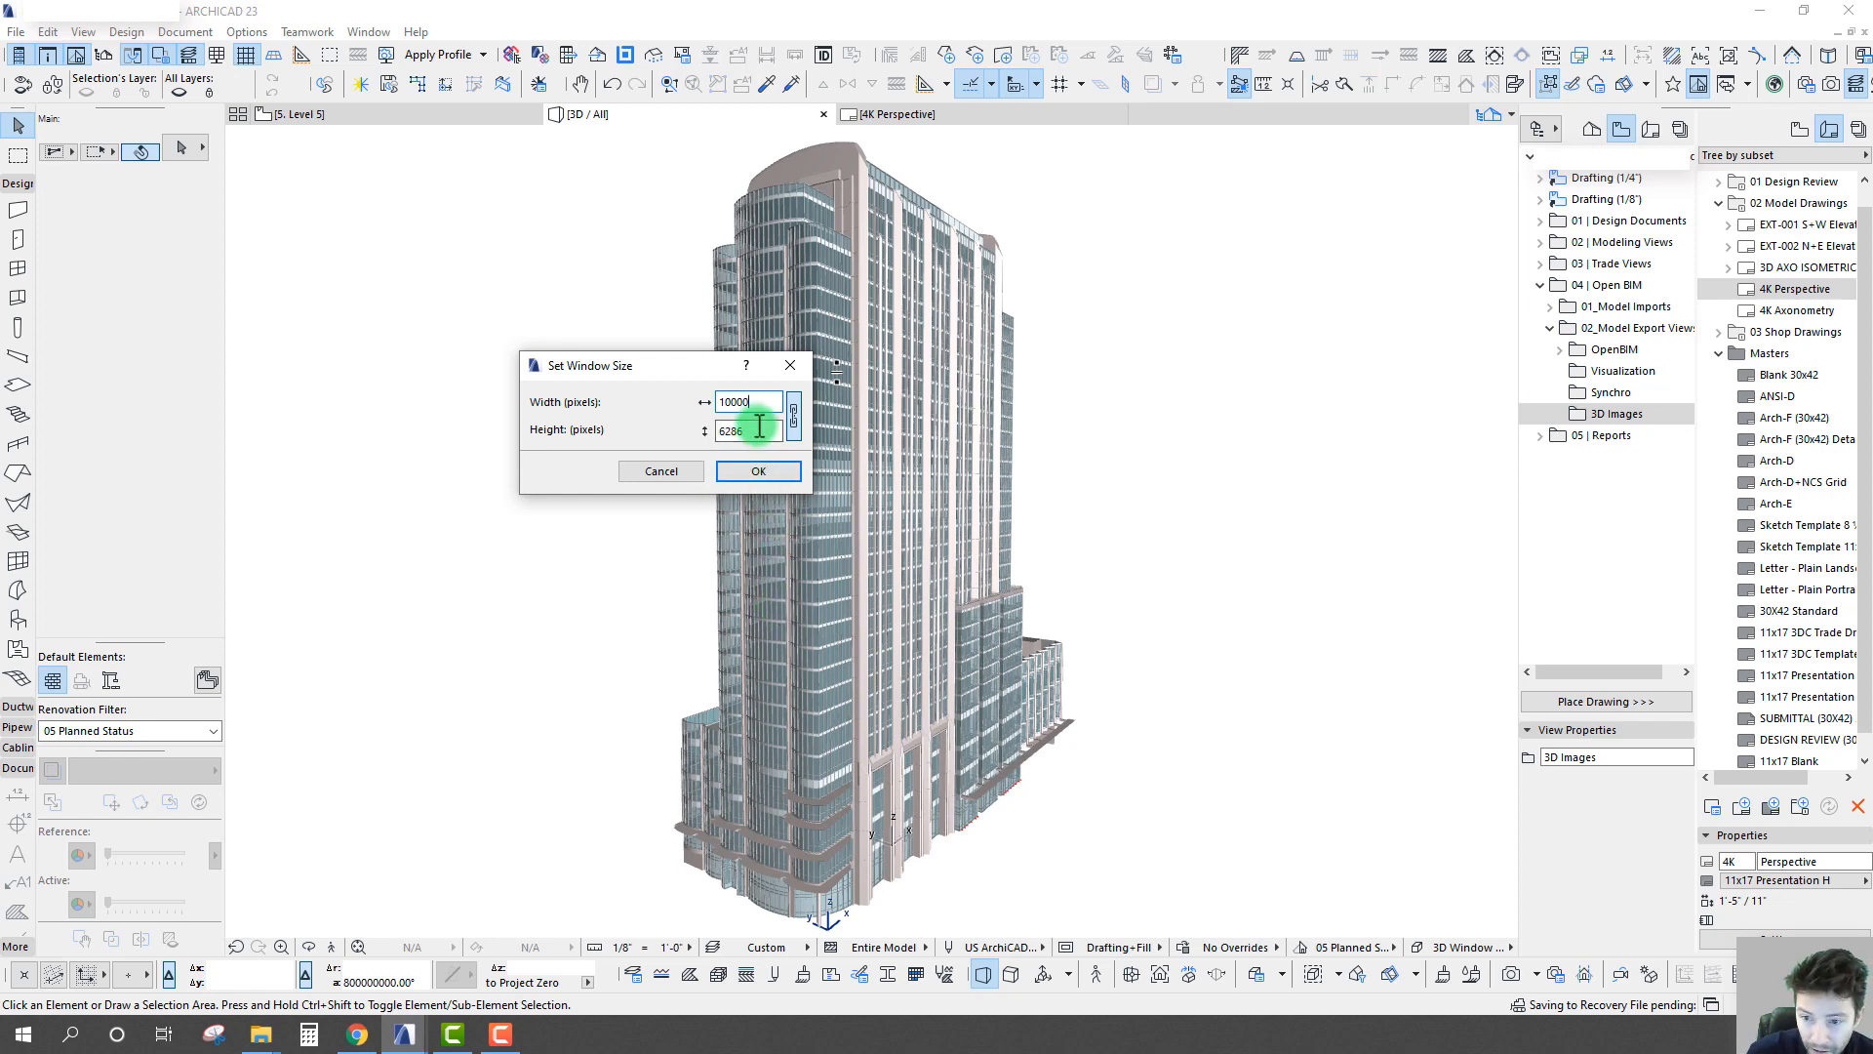
{"action": "left_click_drag", "start_coordinate": [693, 366], "coordinate": [686, 352]}
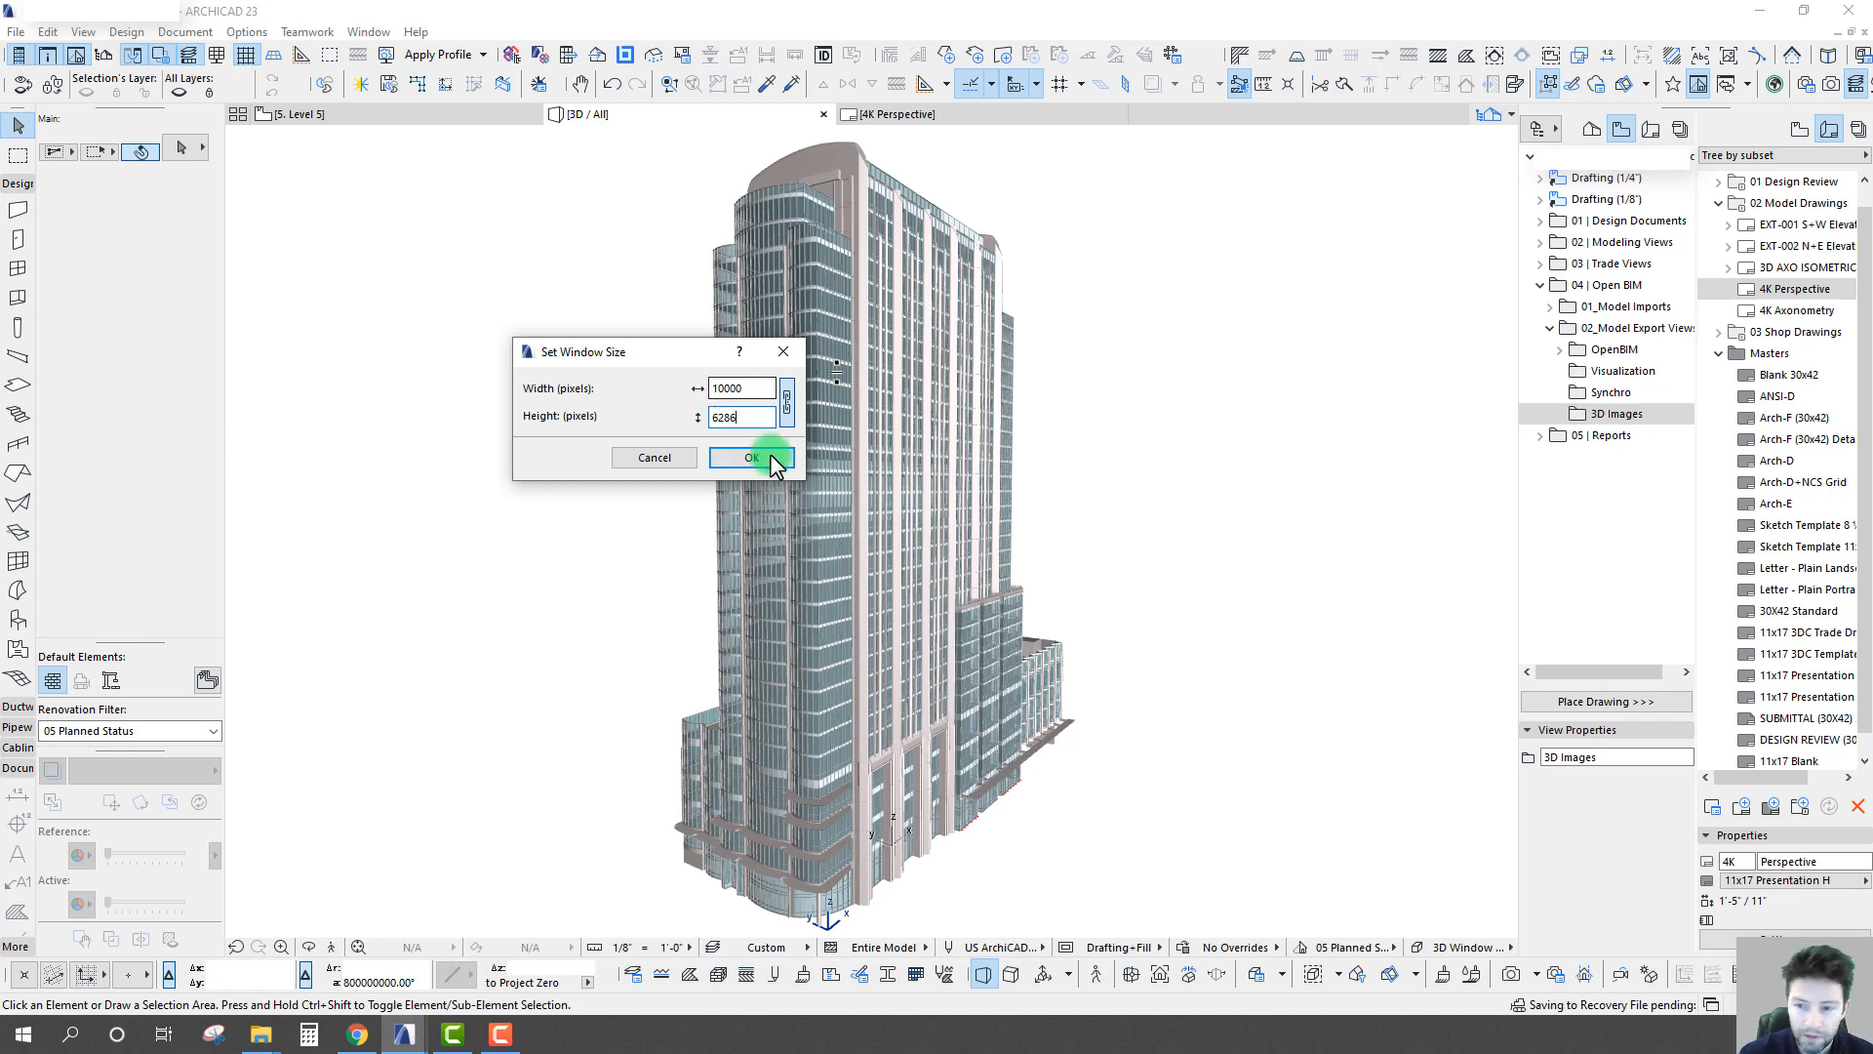
{"action": "left_click", "coordinate": [742, 458]}
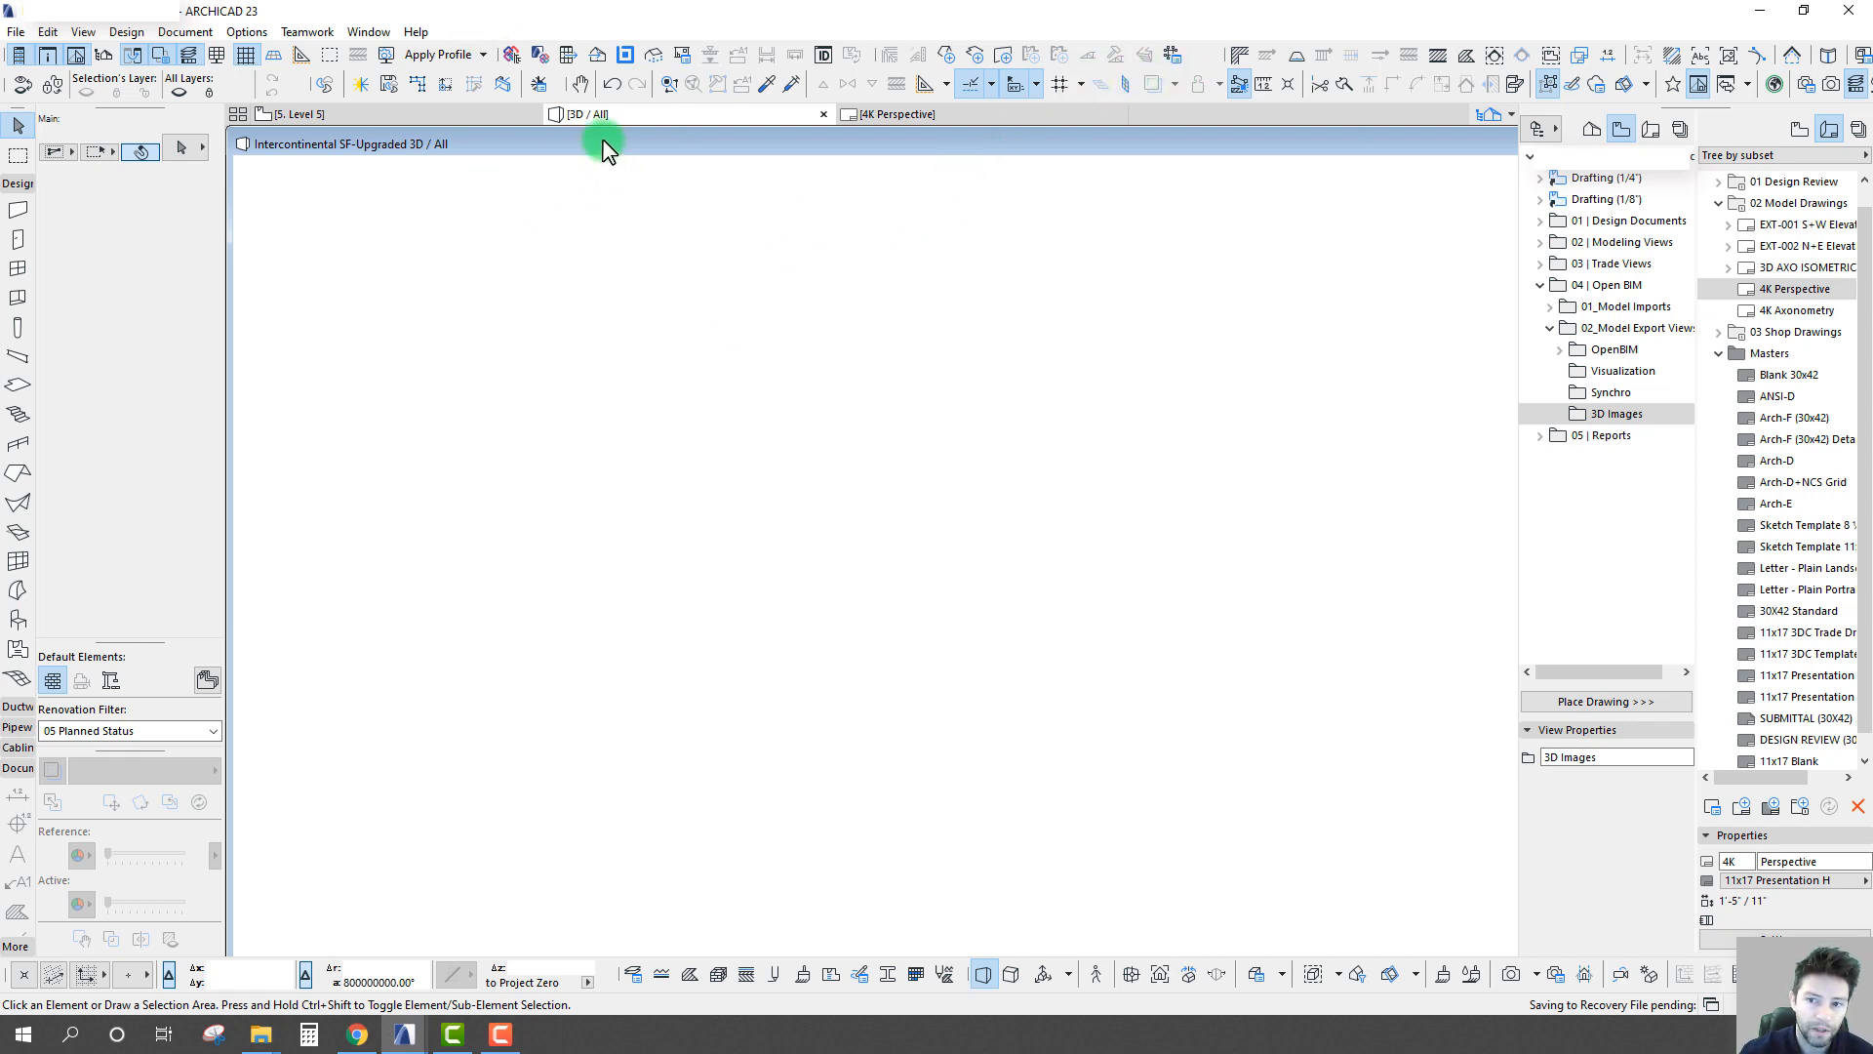
- Save the current 3D view in the 3D Images folder with the custom name "10k Image"
{"action": "left_click", "coordinate": [1612, 415]}
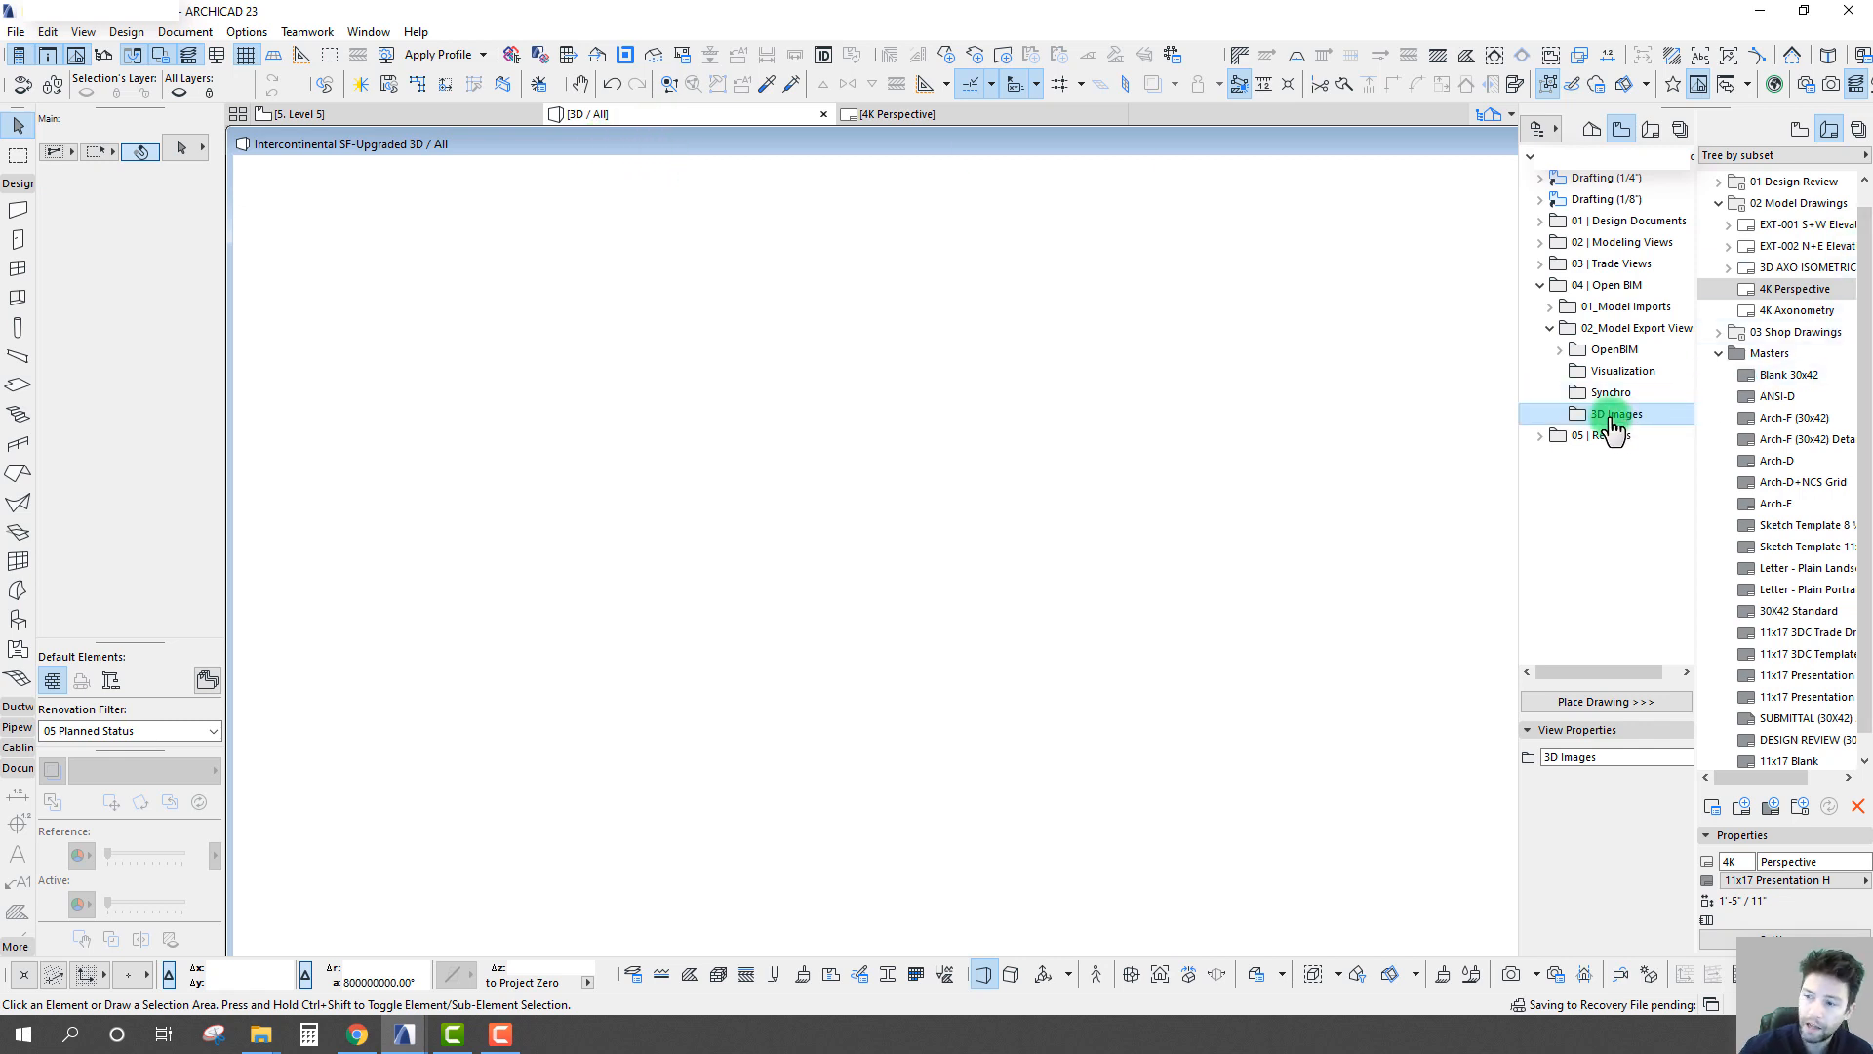
{"action": "right_click", "coordinate": [1611, 429]}
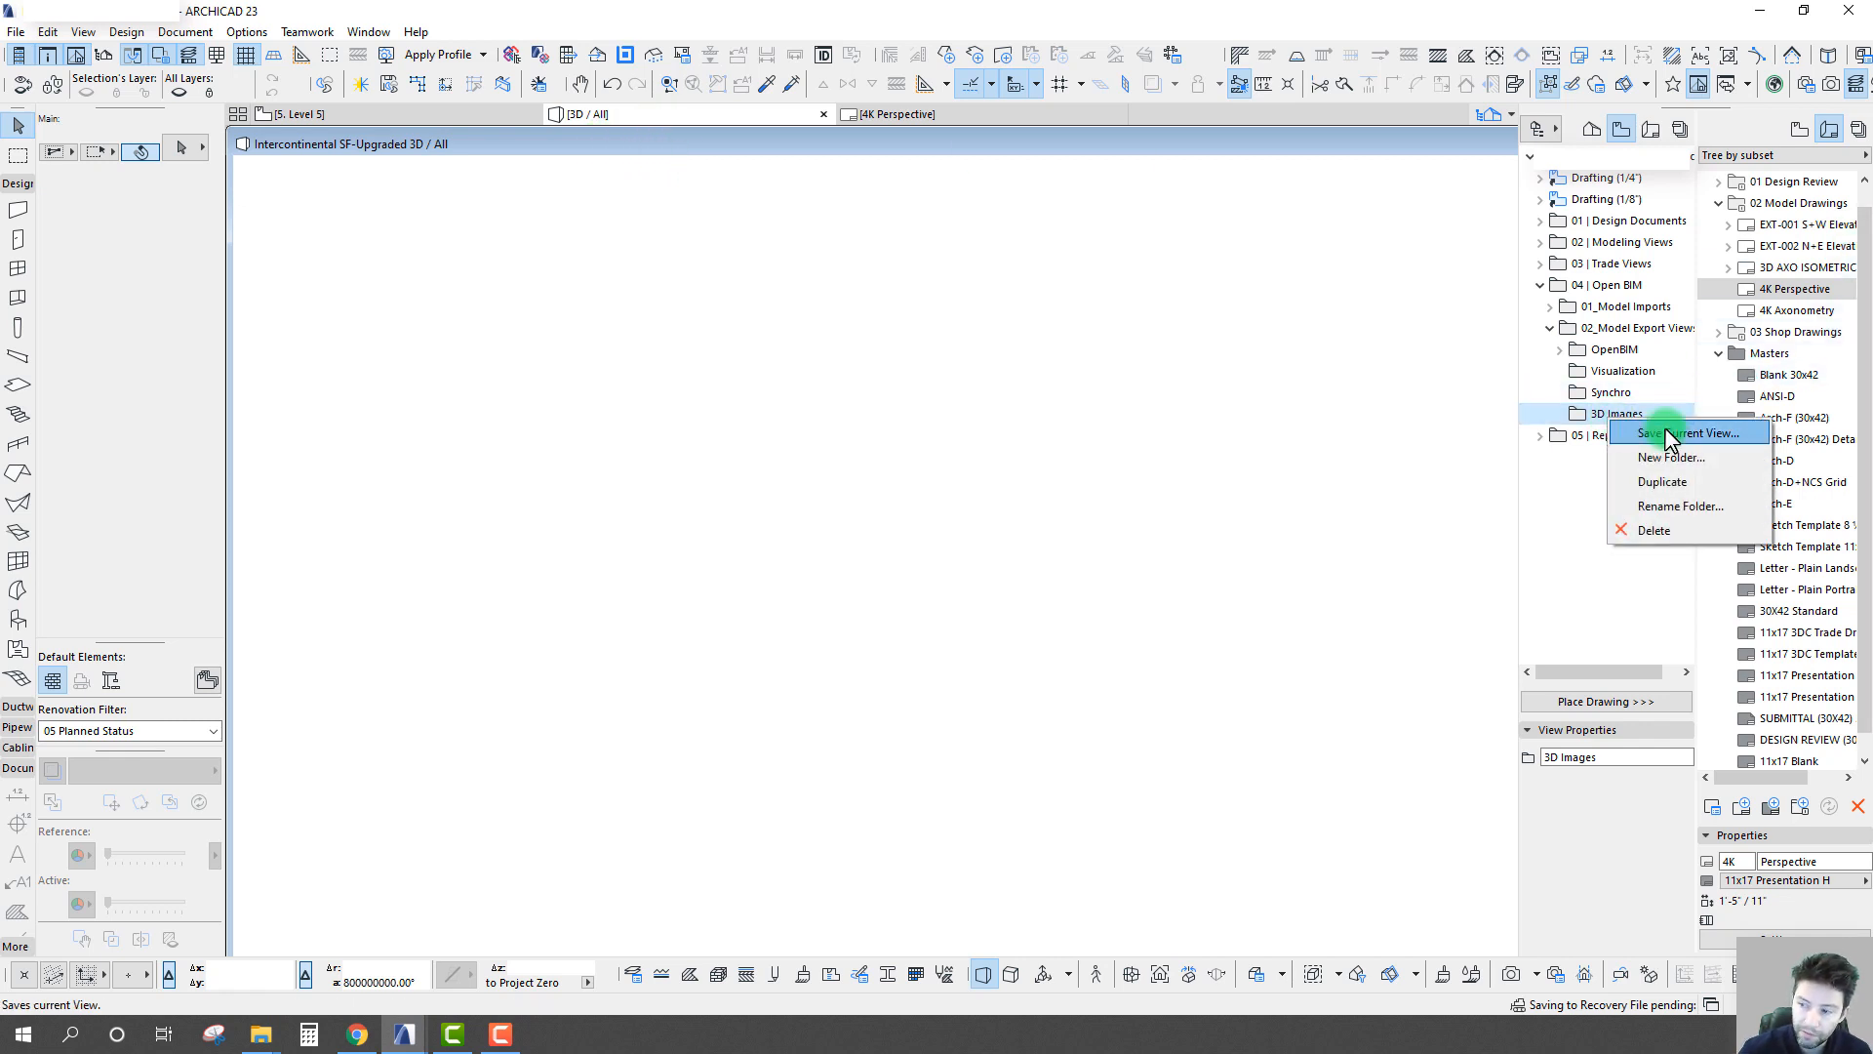
{"action": "left_click", "coordinate": [1670, 434]}
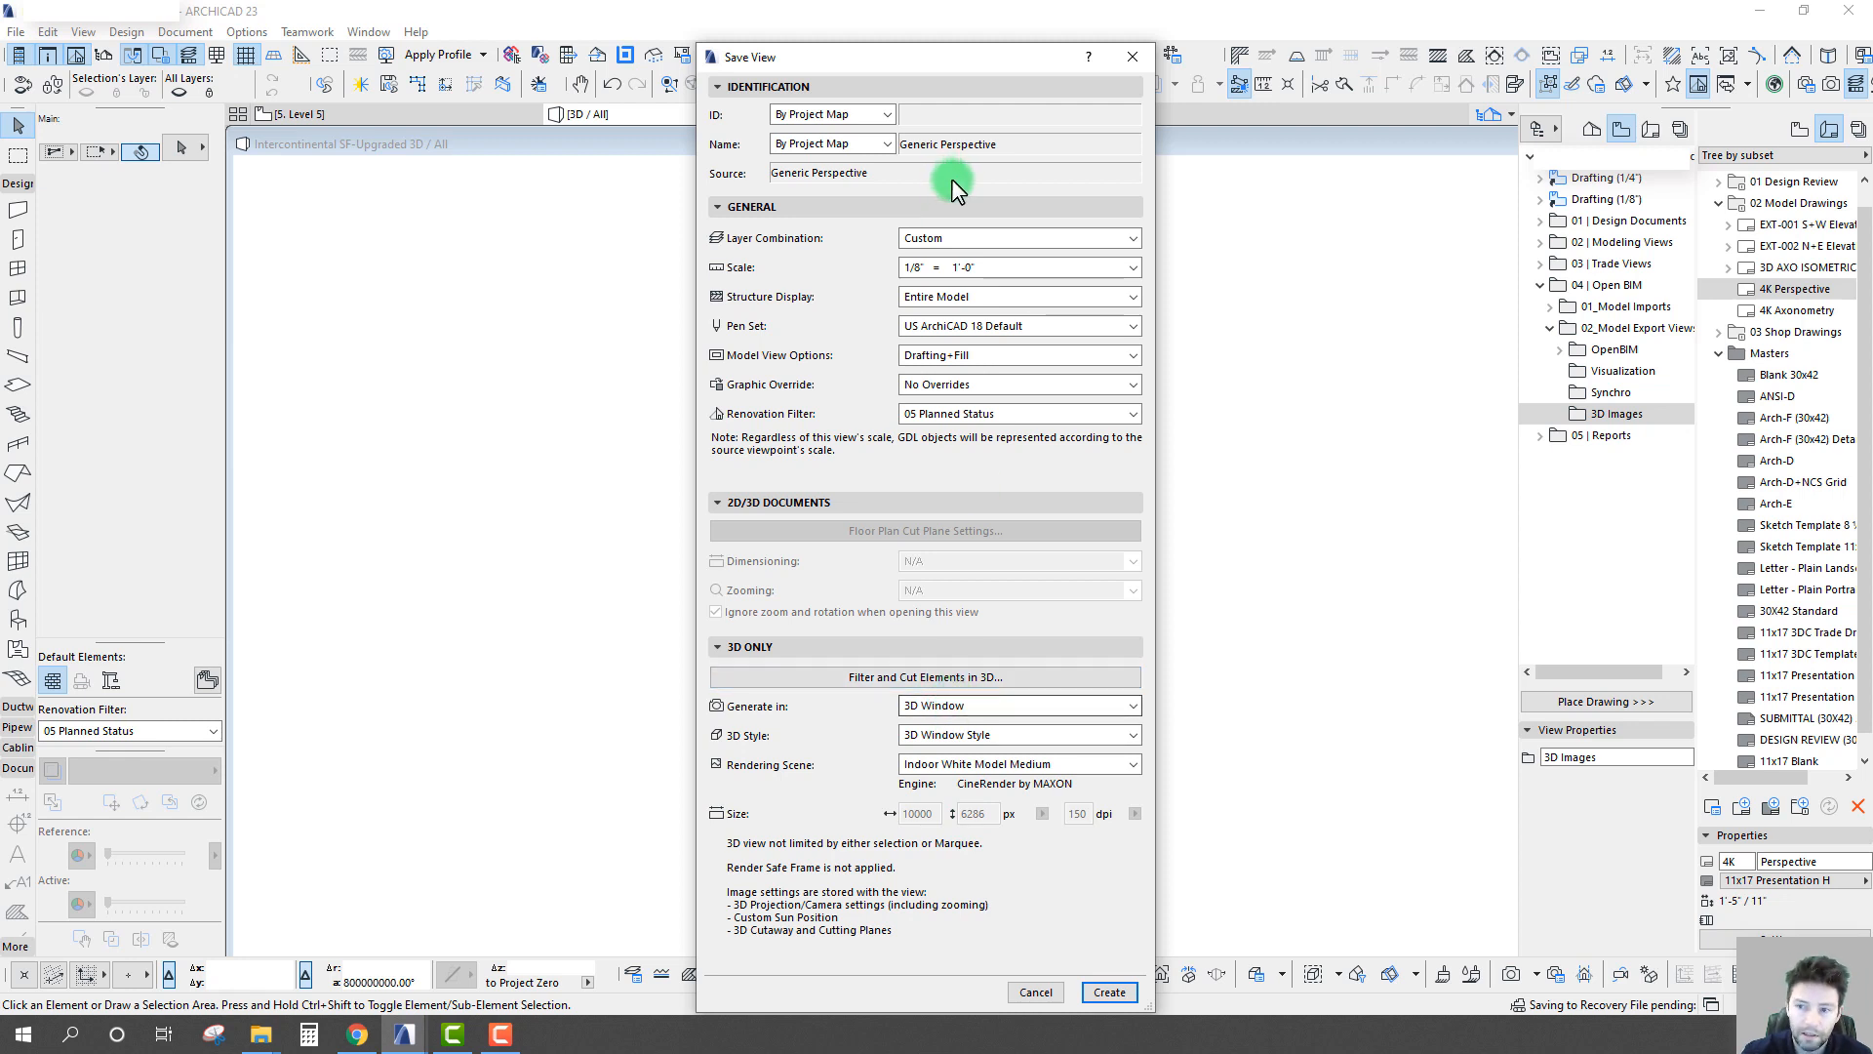
{"action": "left_click", "coordinate": [831, 144]}
{"action": "left_click", "coordinate": [814, 185]}
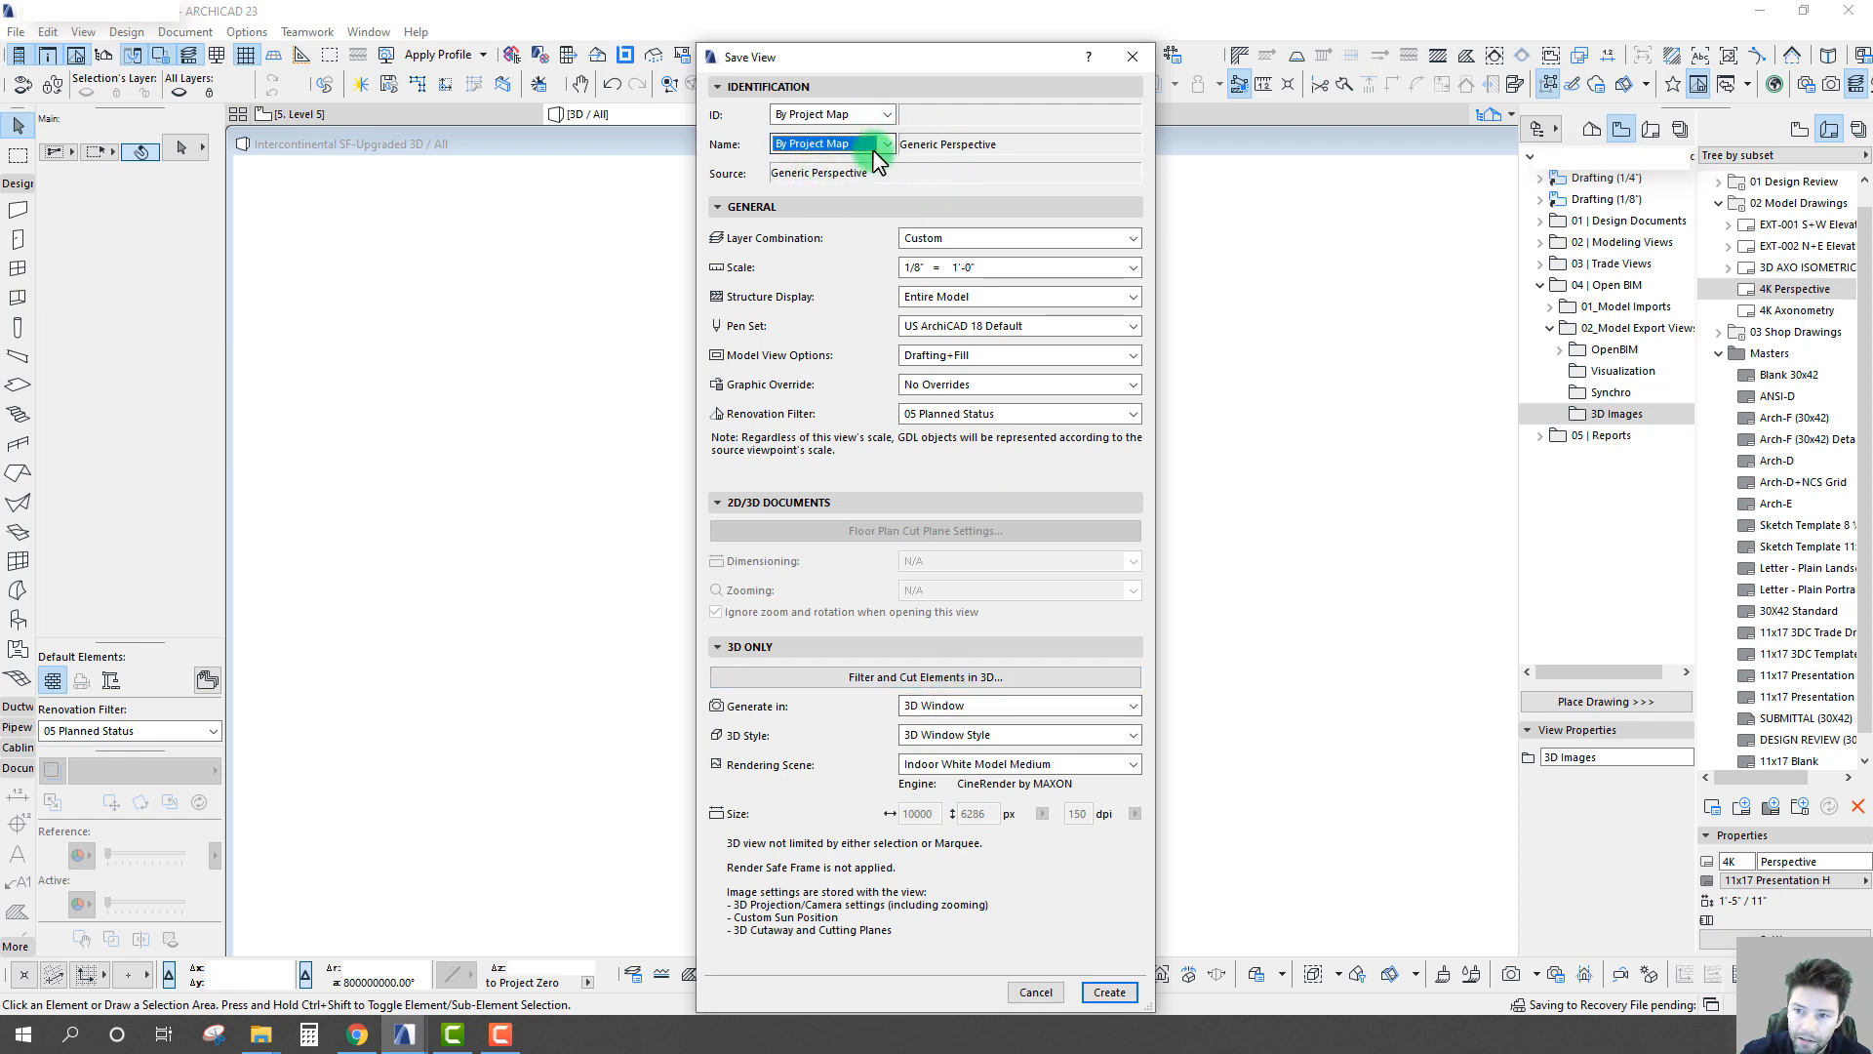
{"action": "left_click", "coordinate": [874, 150]}
{"action": "left_click", "coordinate": [824, 177]}
{"action": "left_click_drag", "start_coordinate": [969, 154], "coordinate": [796, 148]}
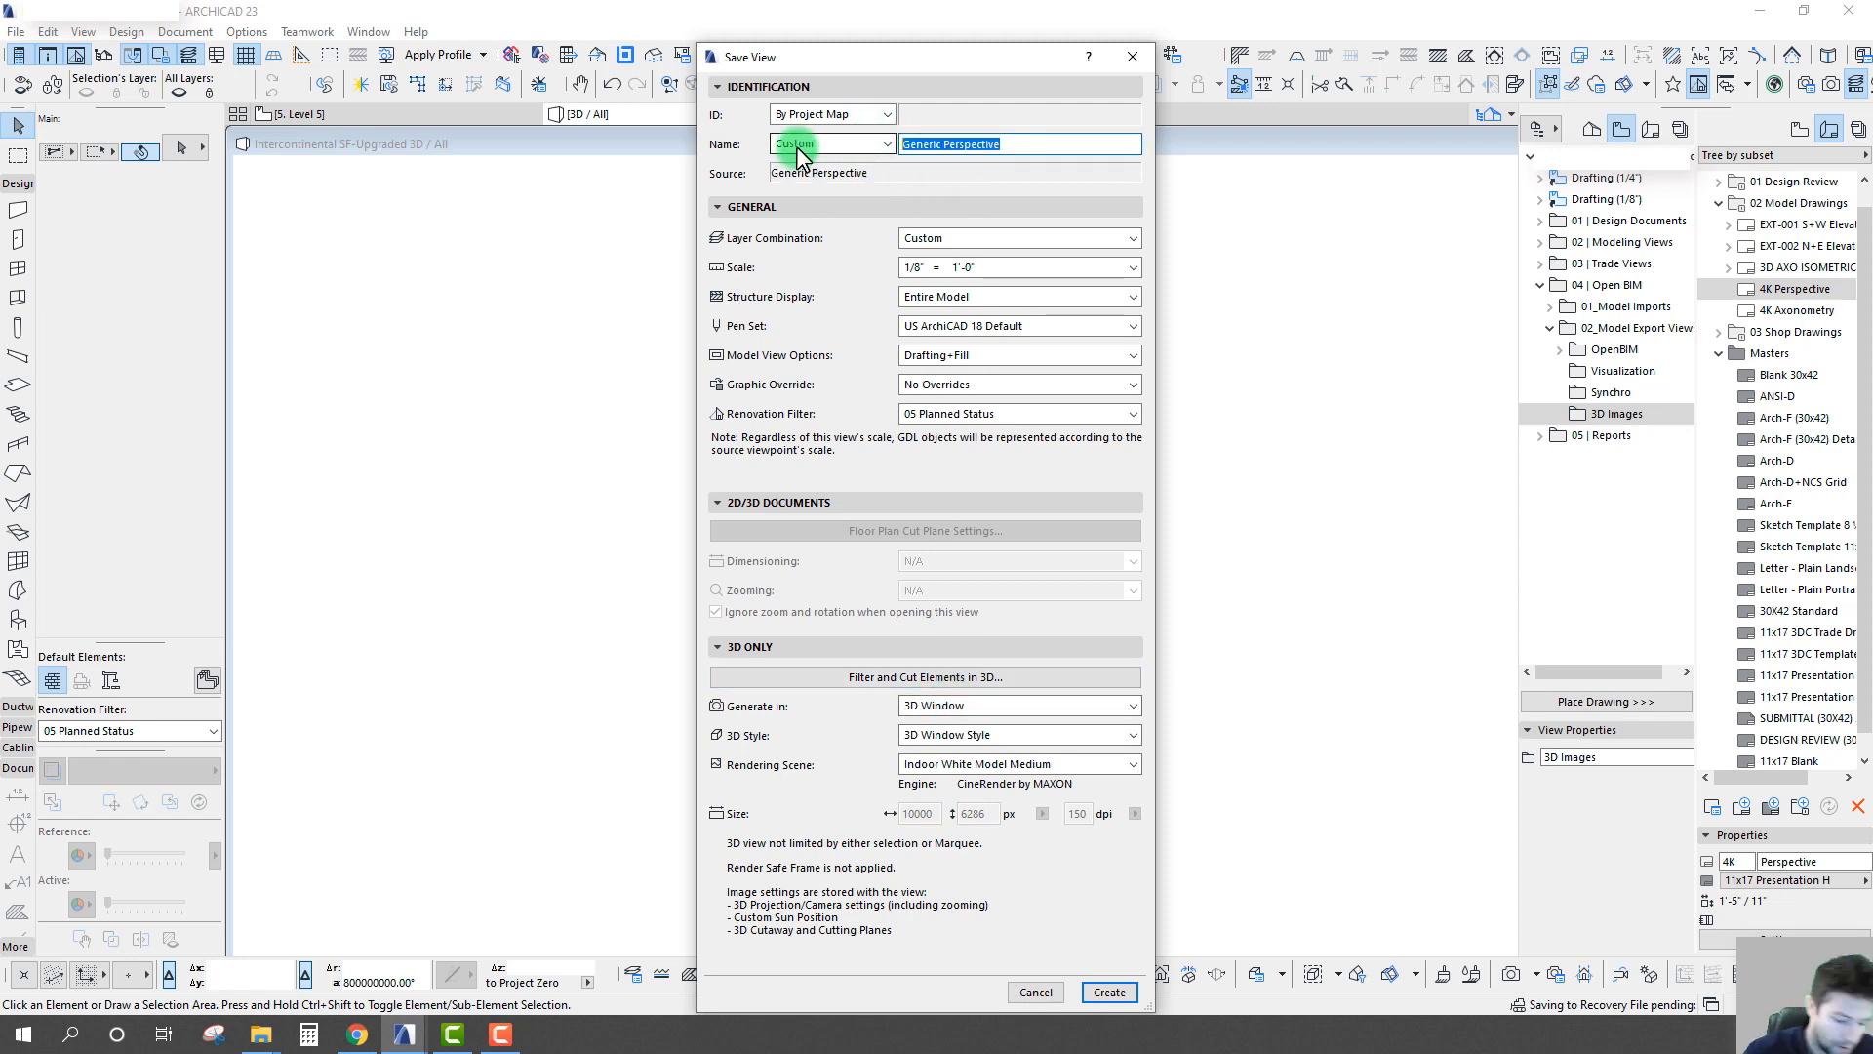
{"action": "type", "text": "10k Image"}
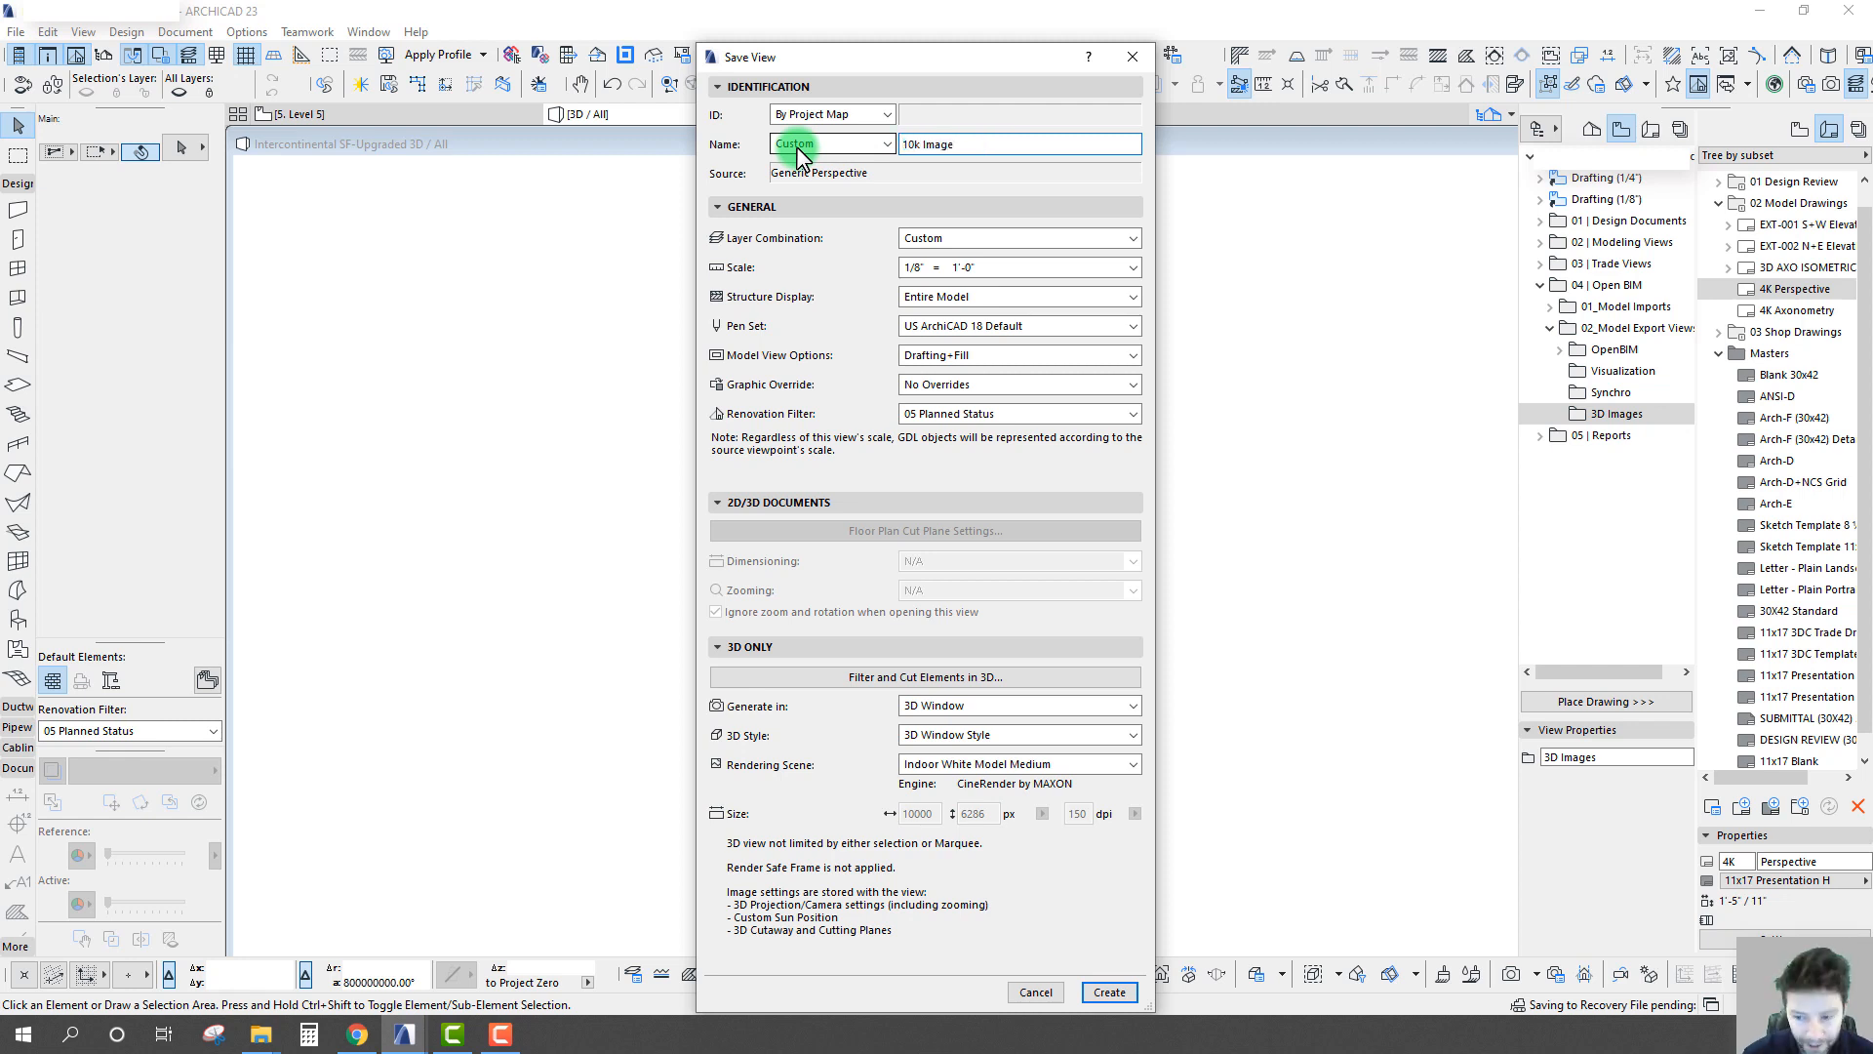
{"action": "left_click", "coordinate": [1109, 992]}
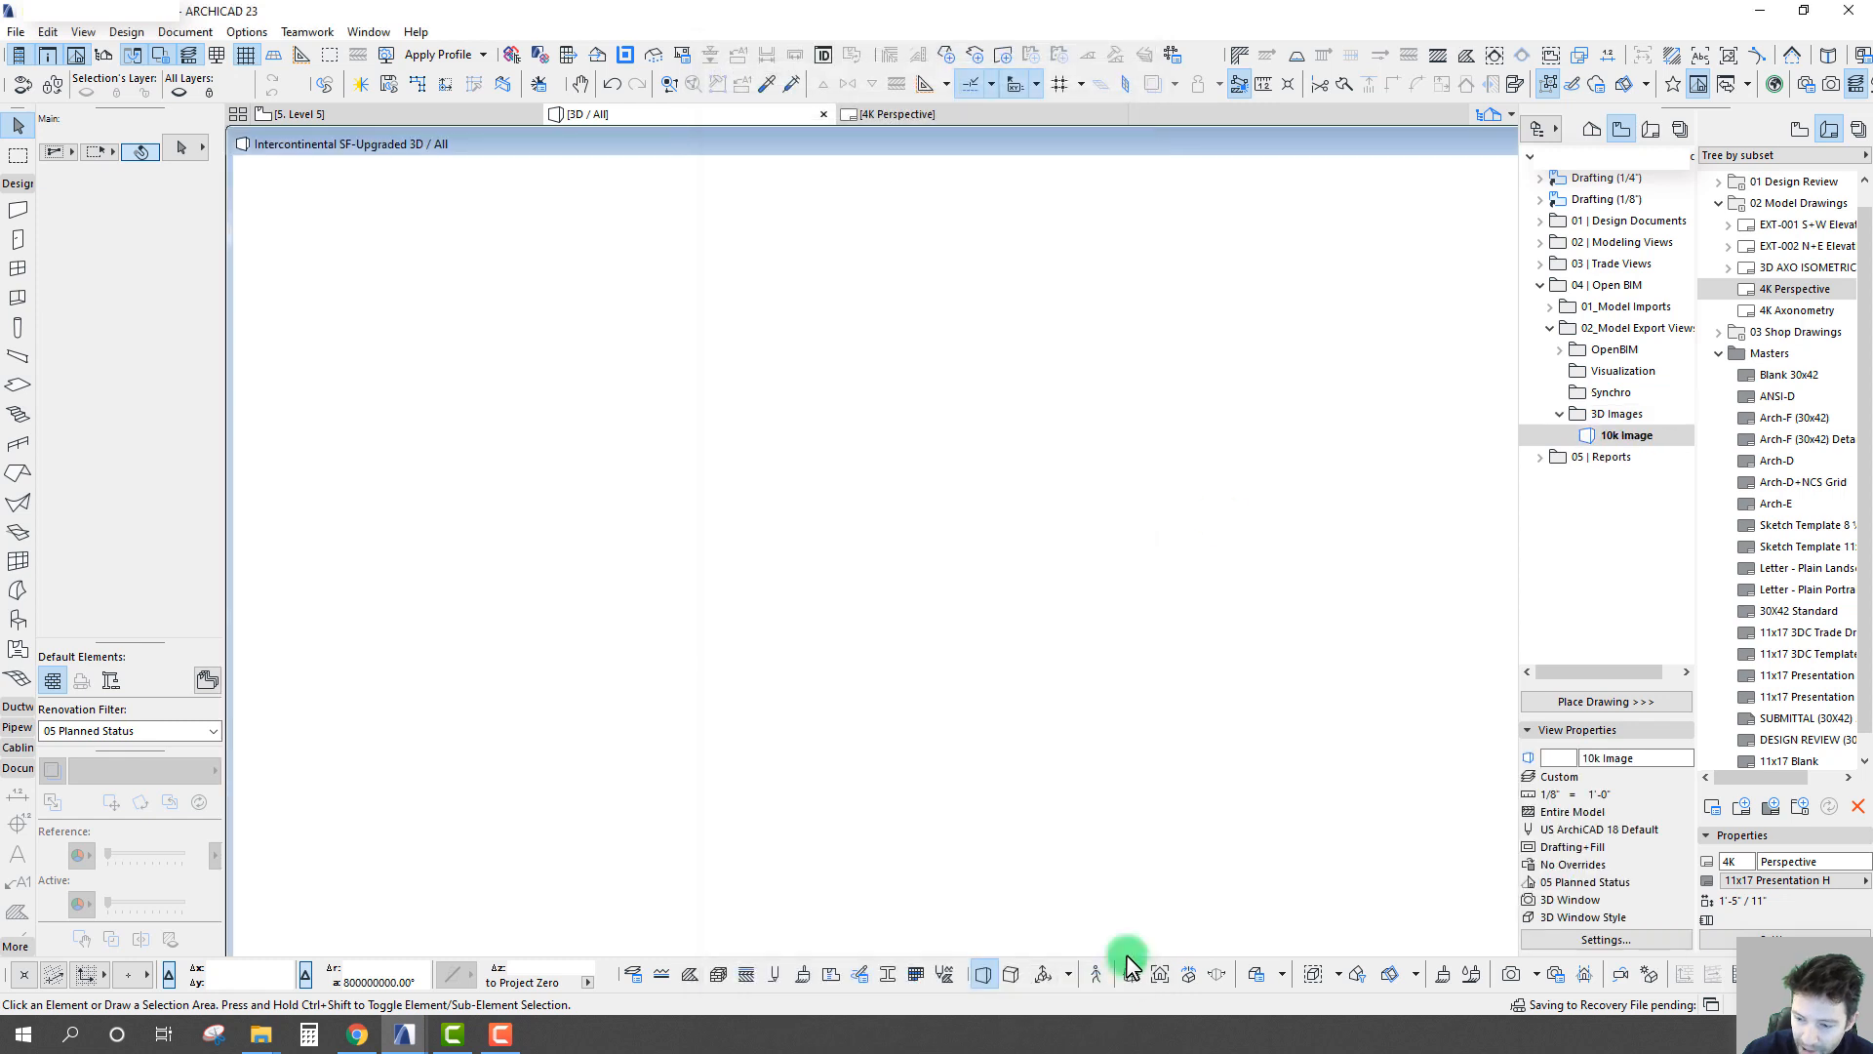
- Place the 10k Image view on the 4K Perspective layout and open that layout
{"action": "double_click", "coordinate": [1648, 435]}
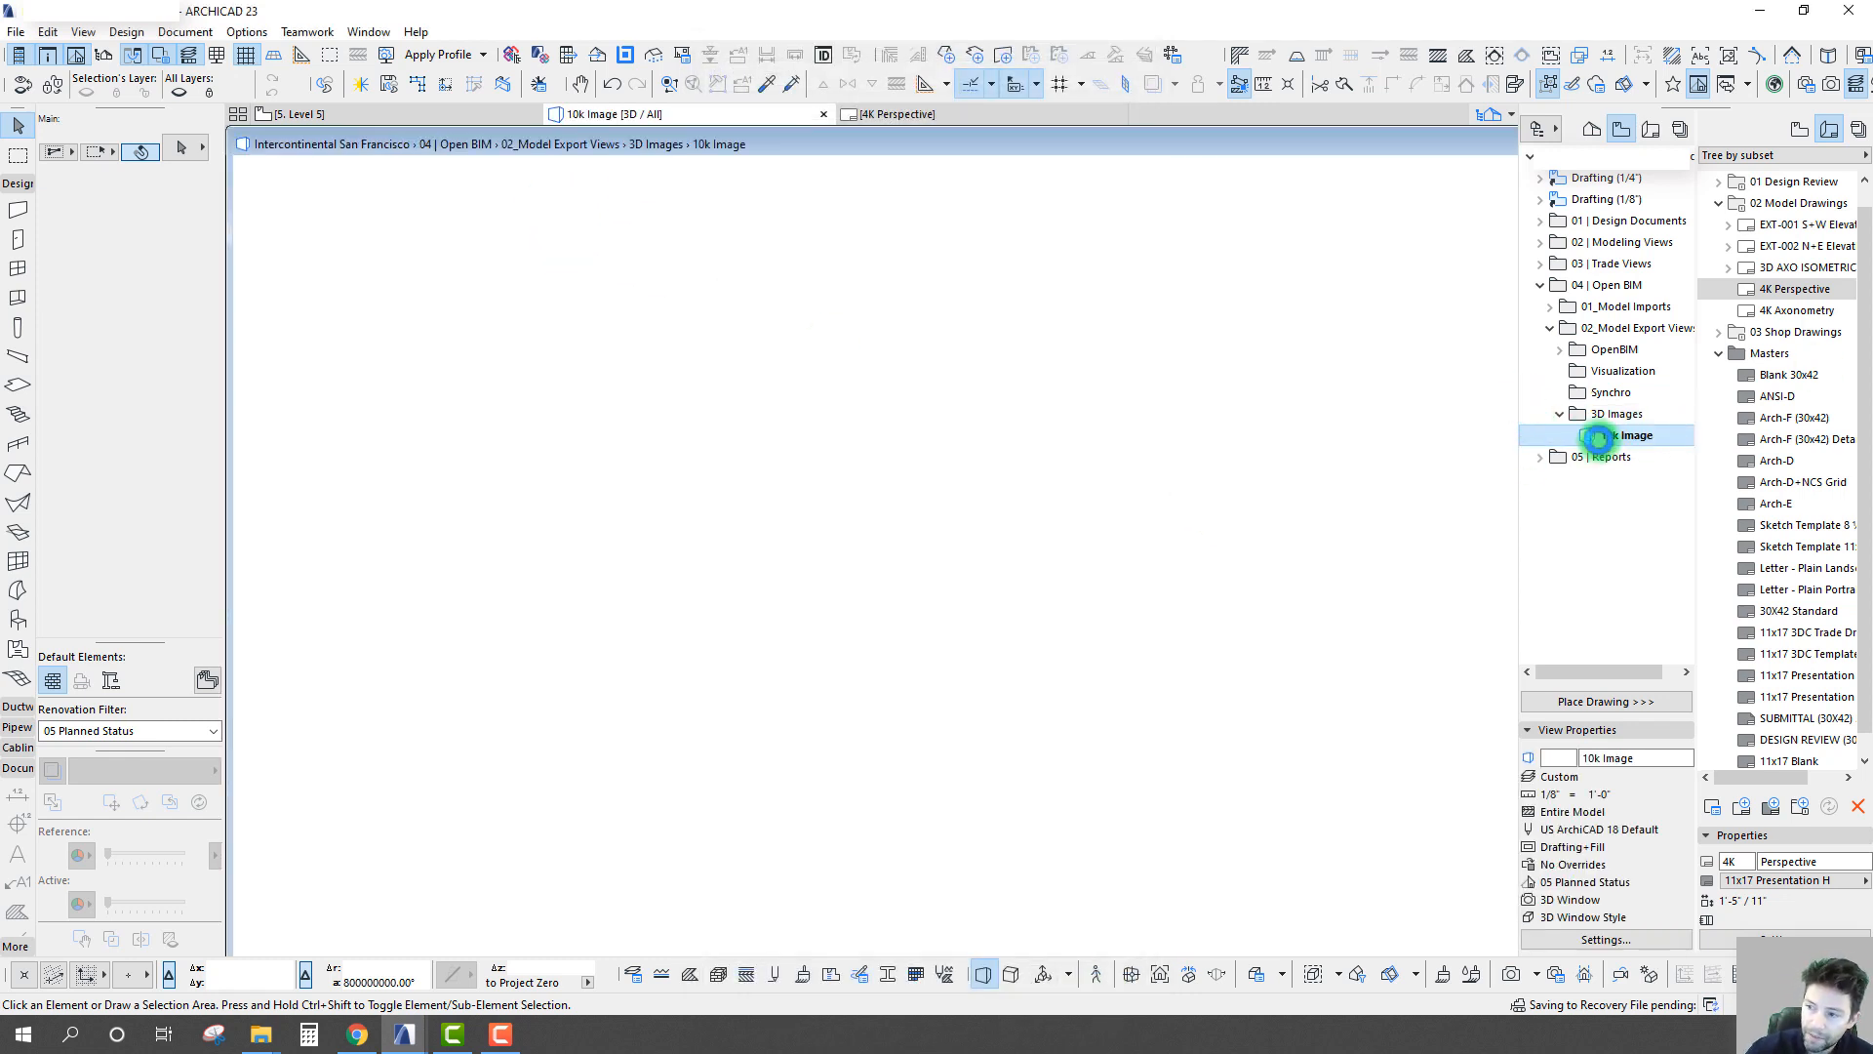
{"action": "left_click_drag", "start_coordinate": [1599, 438], "coordinate": [1771, 300]}
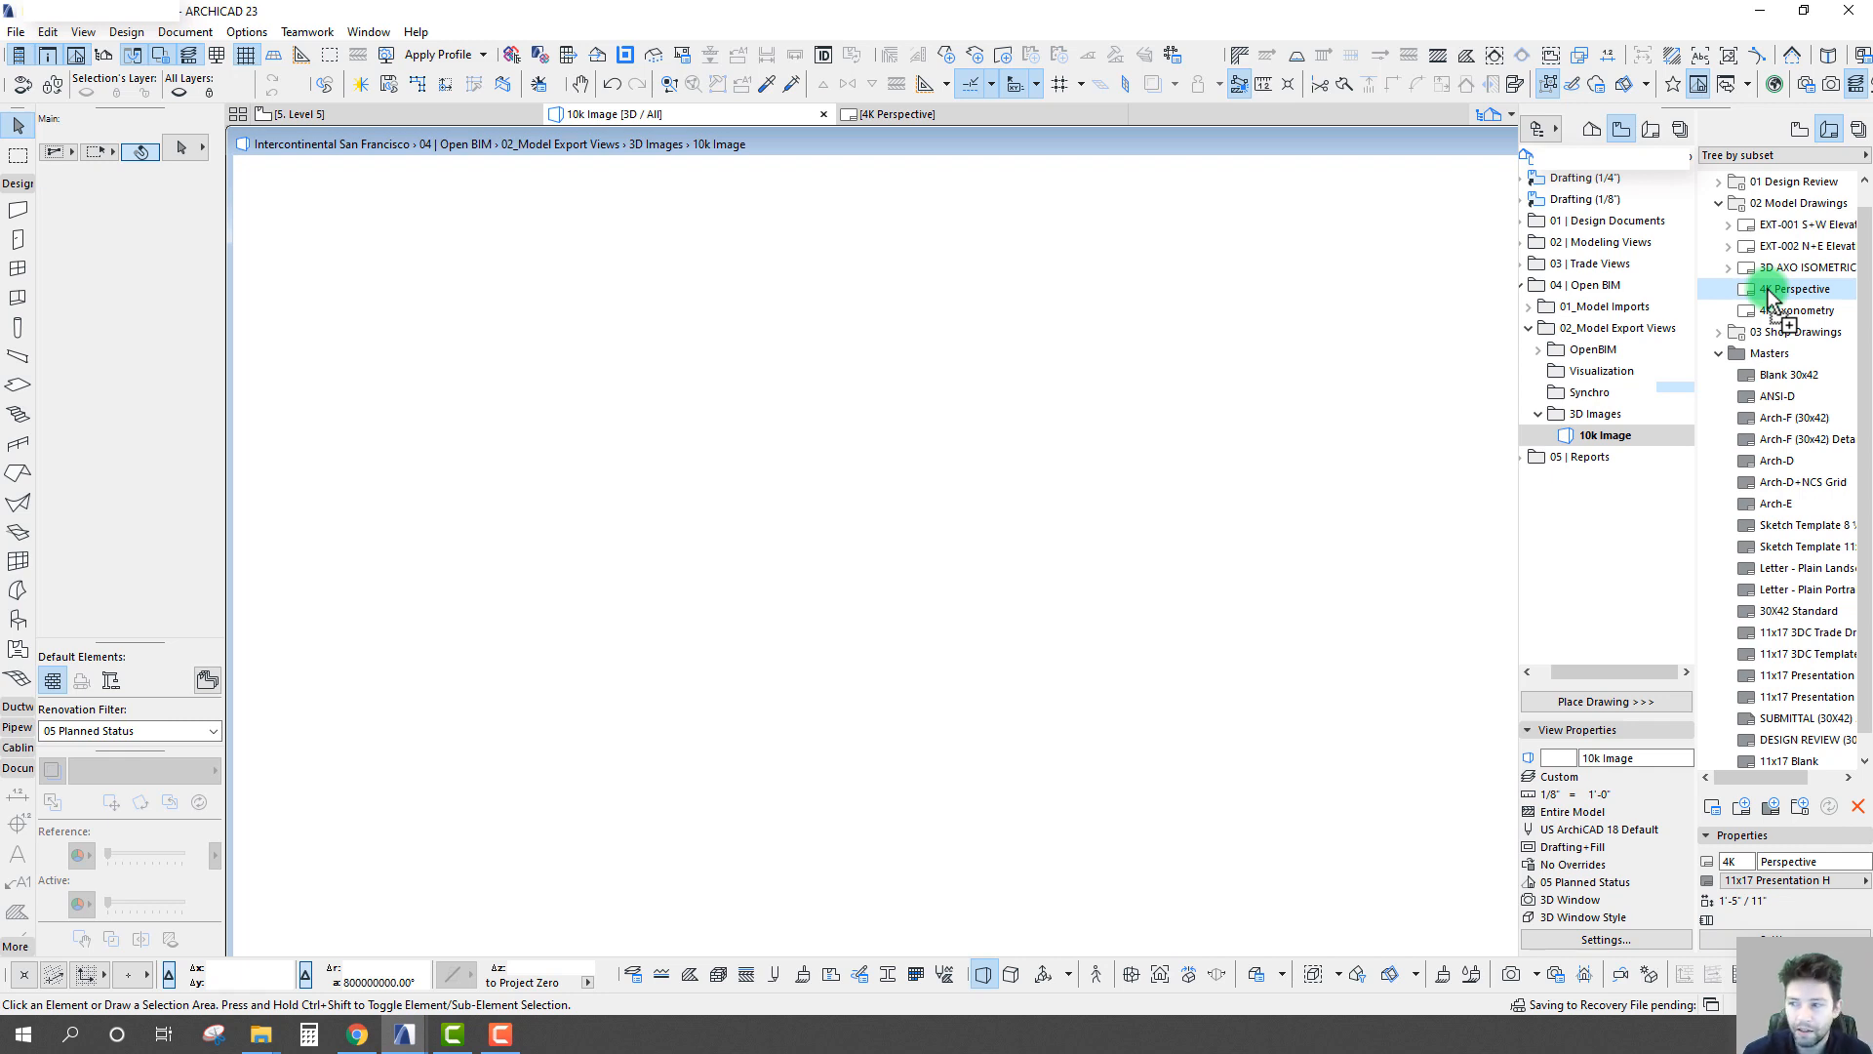
{"action": "left_click_drag", "start_coordinate": [1770, 301], "coordinate": [1768, 291]}
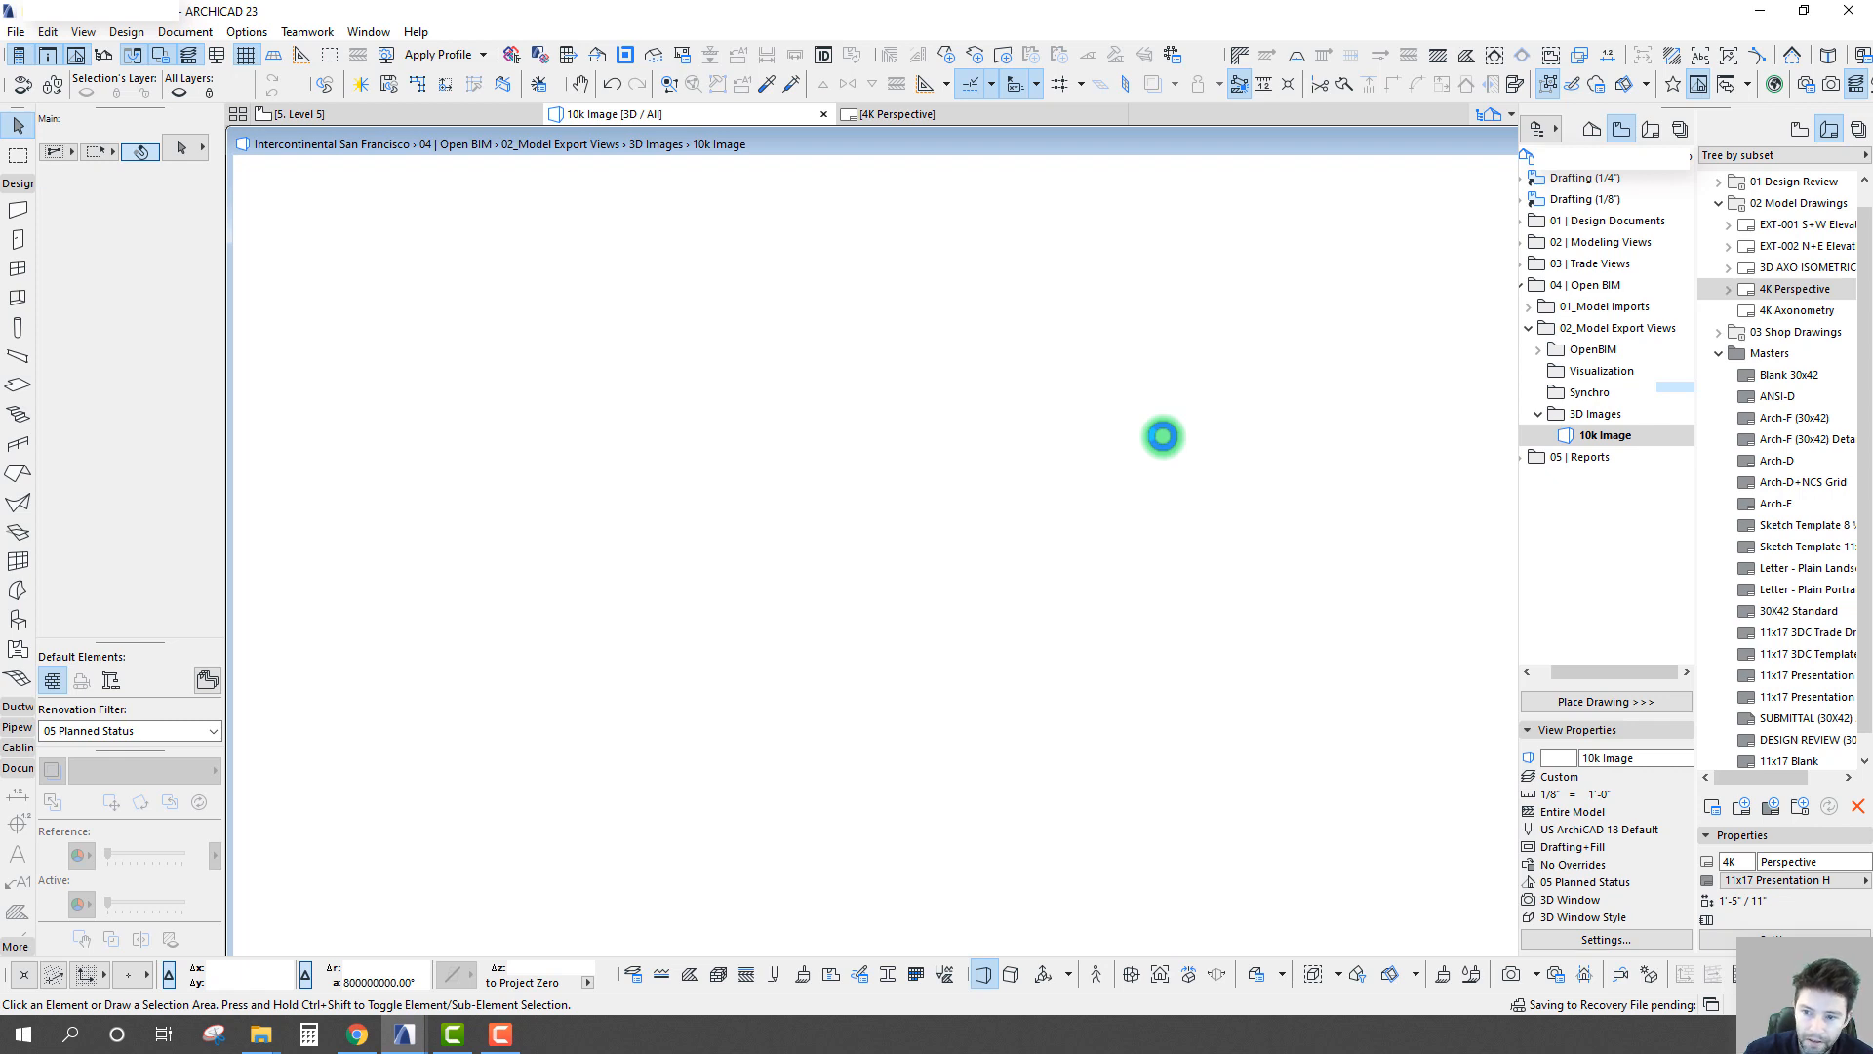
{"action": "left_click", "coordinate": [1767, 293]}
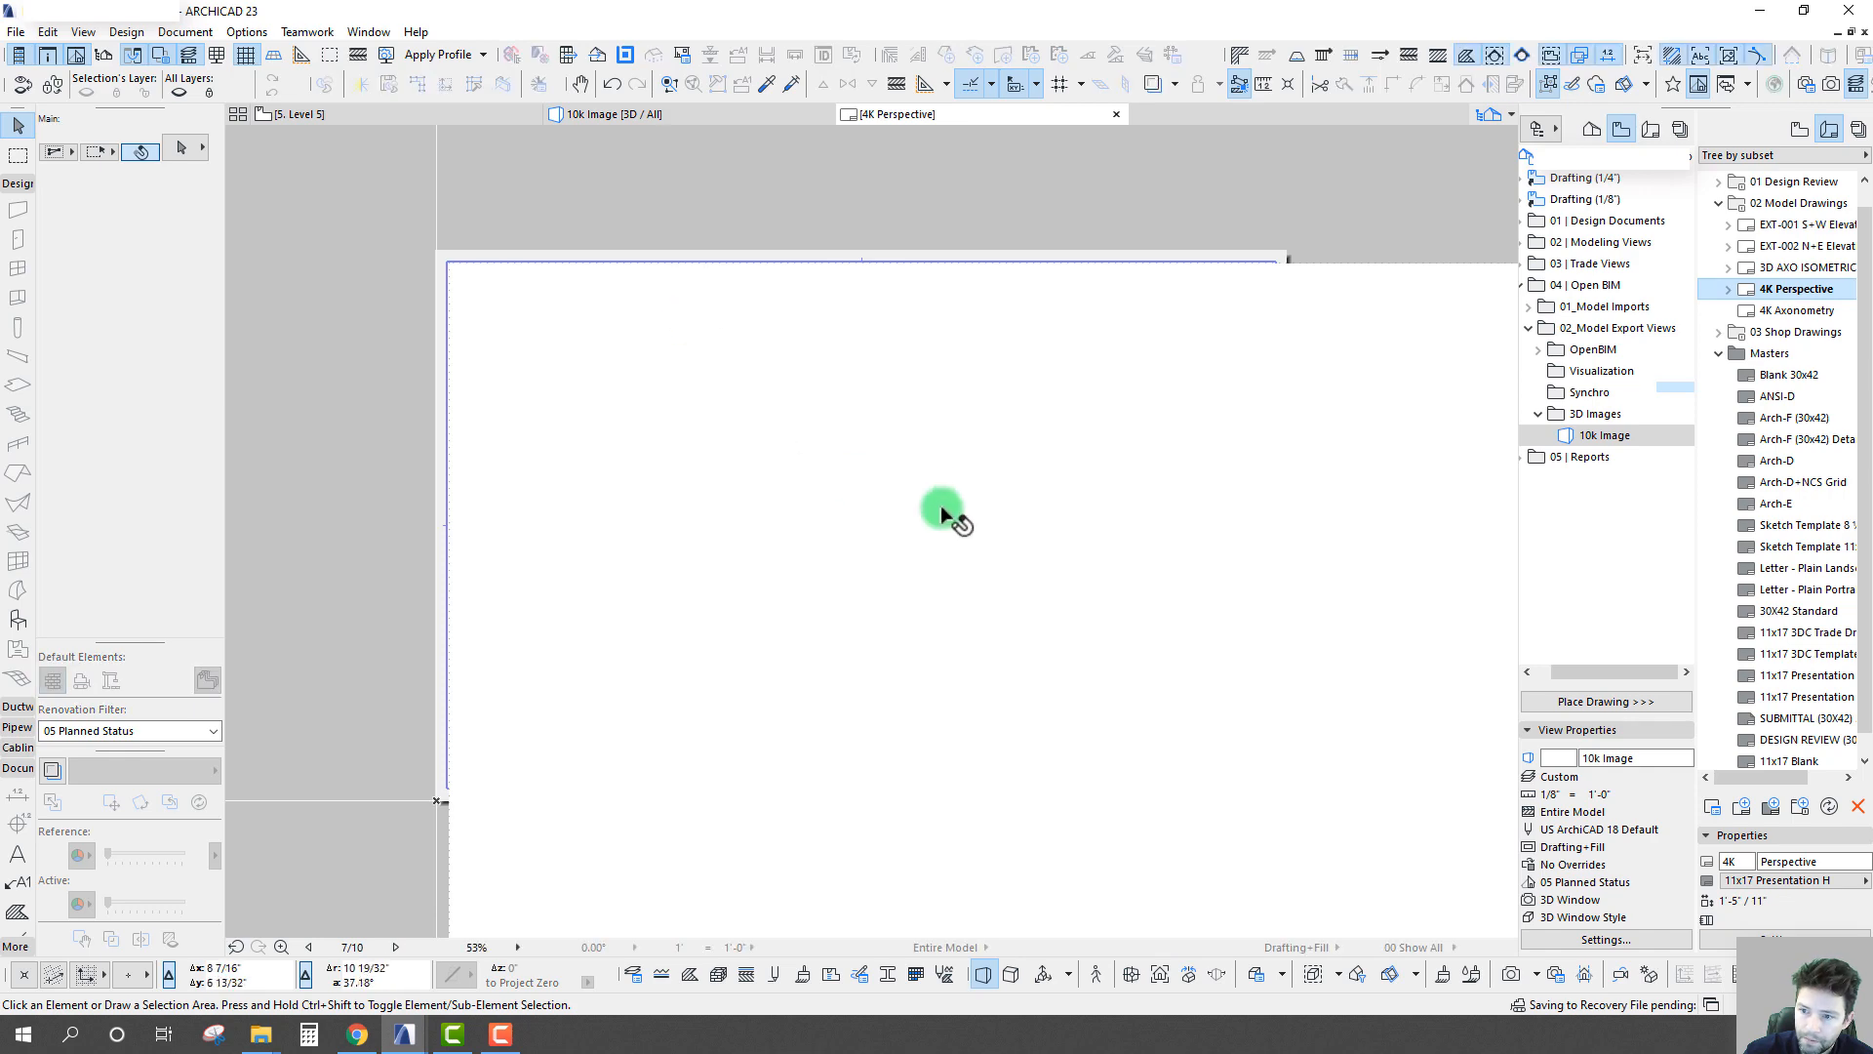
- Crop the placed 10k Image drawing by pulling its right and left frame edges in close to the tower
{"action": "scroll", "coordinate": [925, 512], "scroll_direction": "down", "scroll_amount": 8}
{"action": "middle_click_drag", "start_coordinate": [1175, 586], "coordinate": [933, 497]}
{"action": "scroll", "coordinate": [922, 505], "scroll_direction": "up", "scroll_amount": 4}
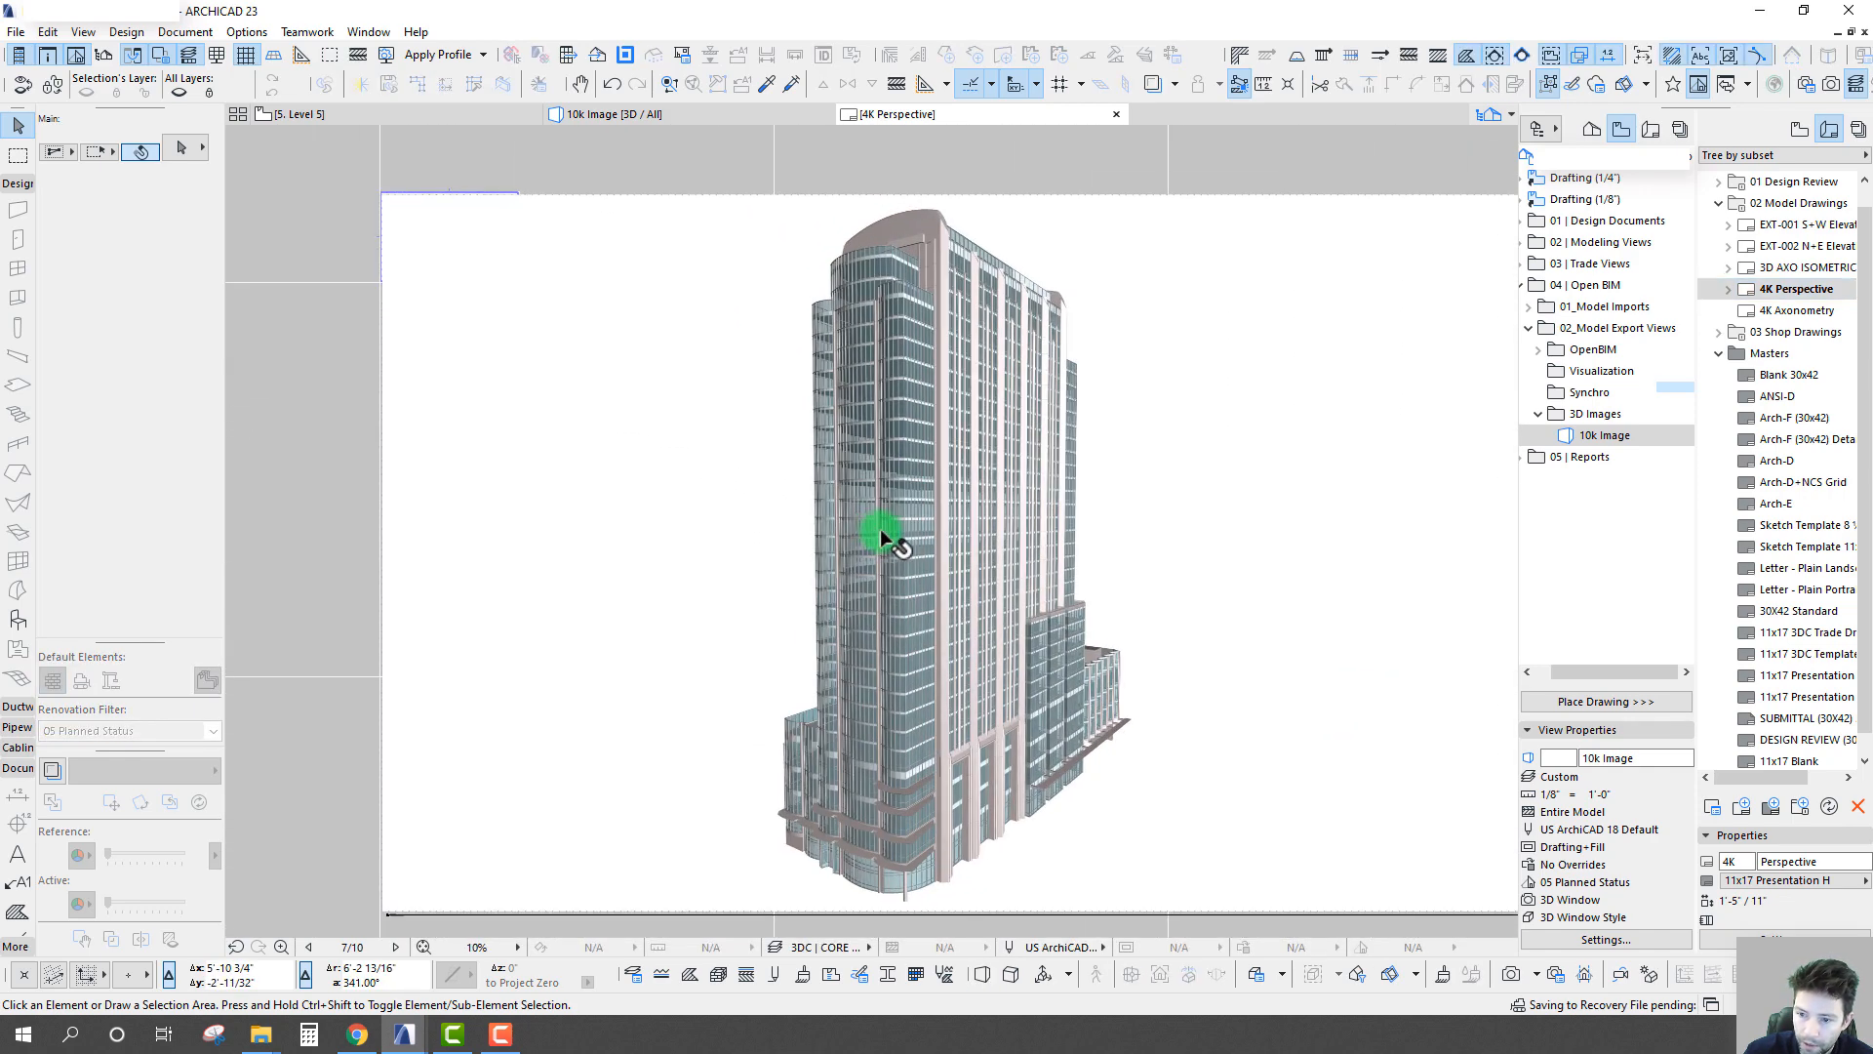
{"action": "scroll", "coordinate": [898, 507], "scroll_direction": "up", "scroll_amount": 10}
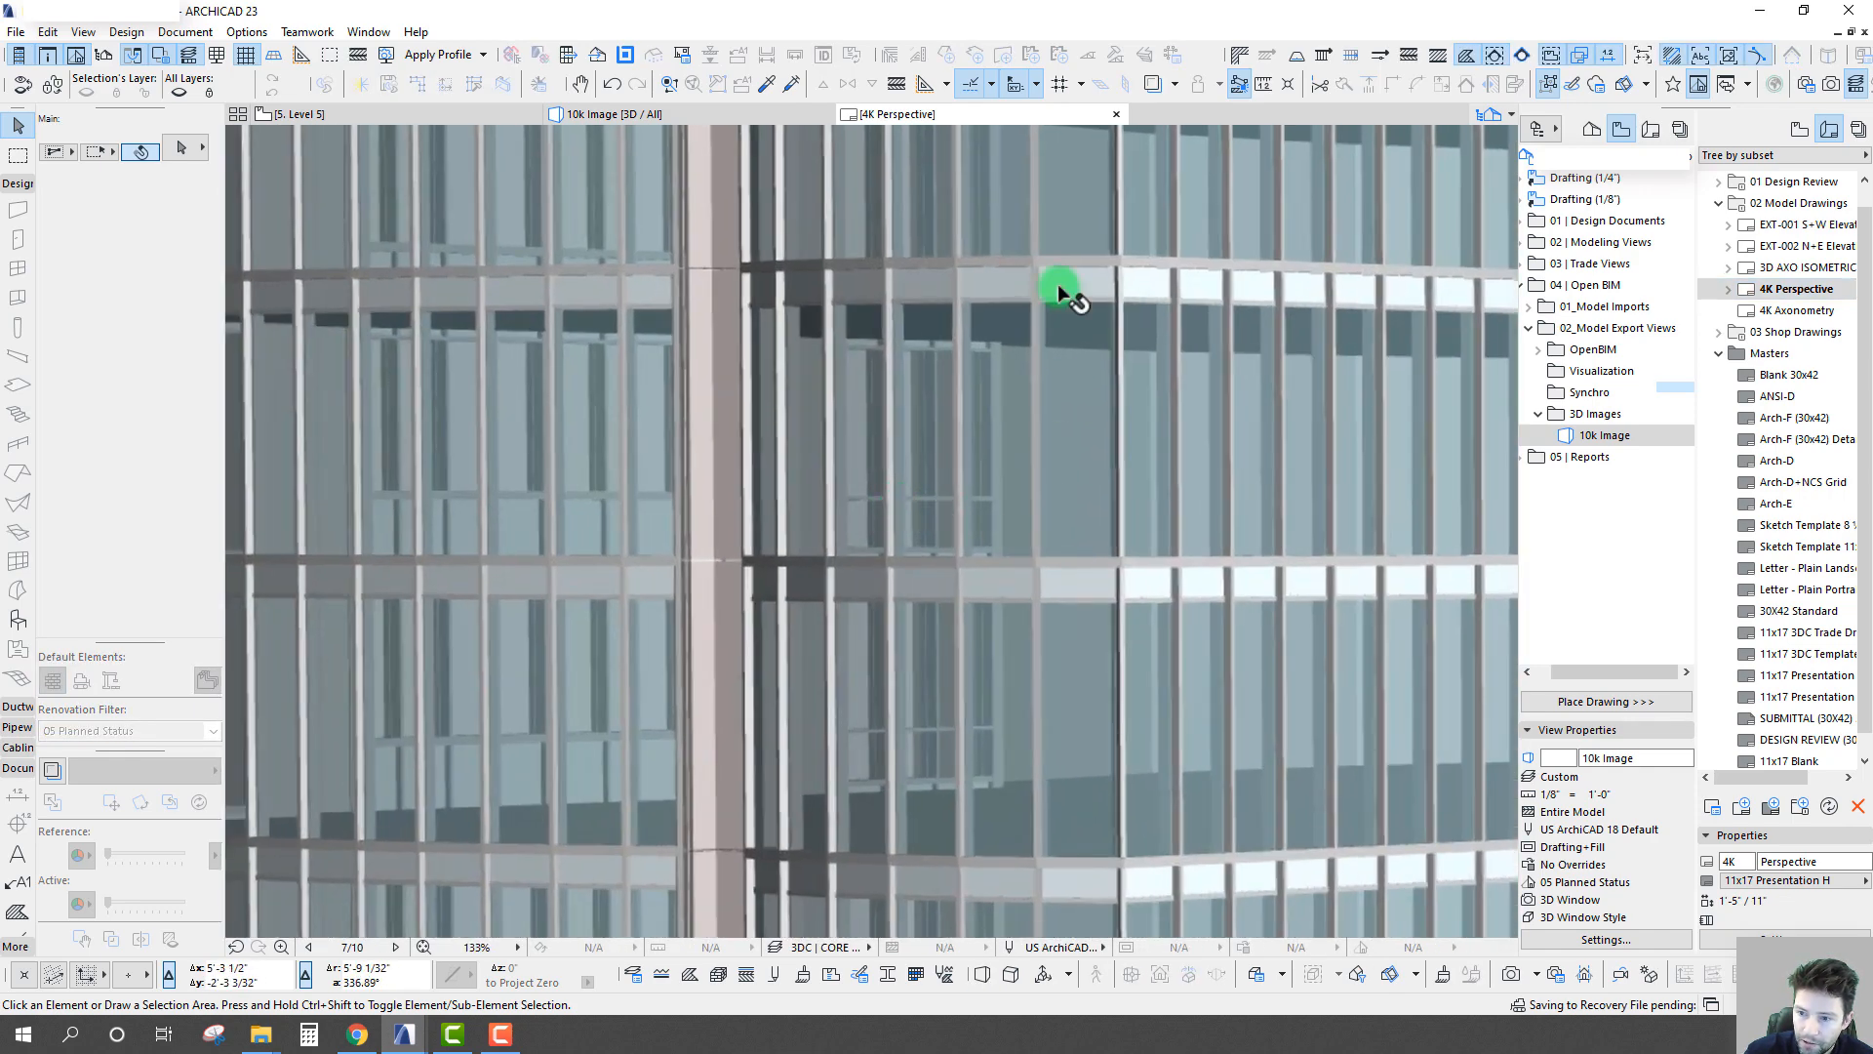
{"action": "scroll", "coordinate": [919, 352], "scroll_direction": "down", "scroll_amount": 12}
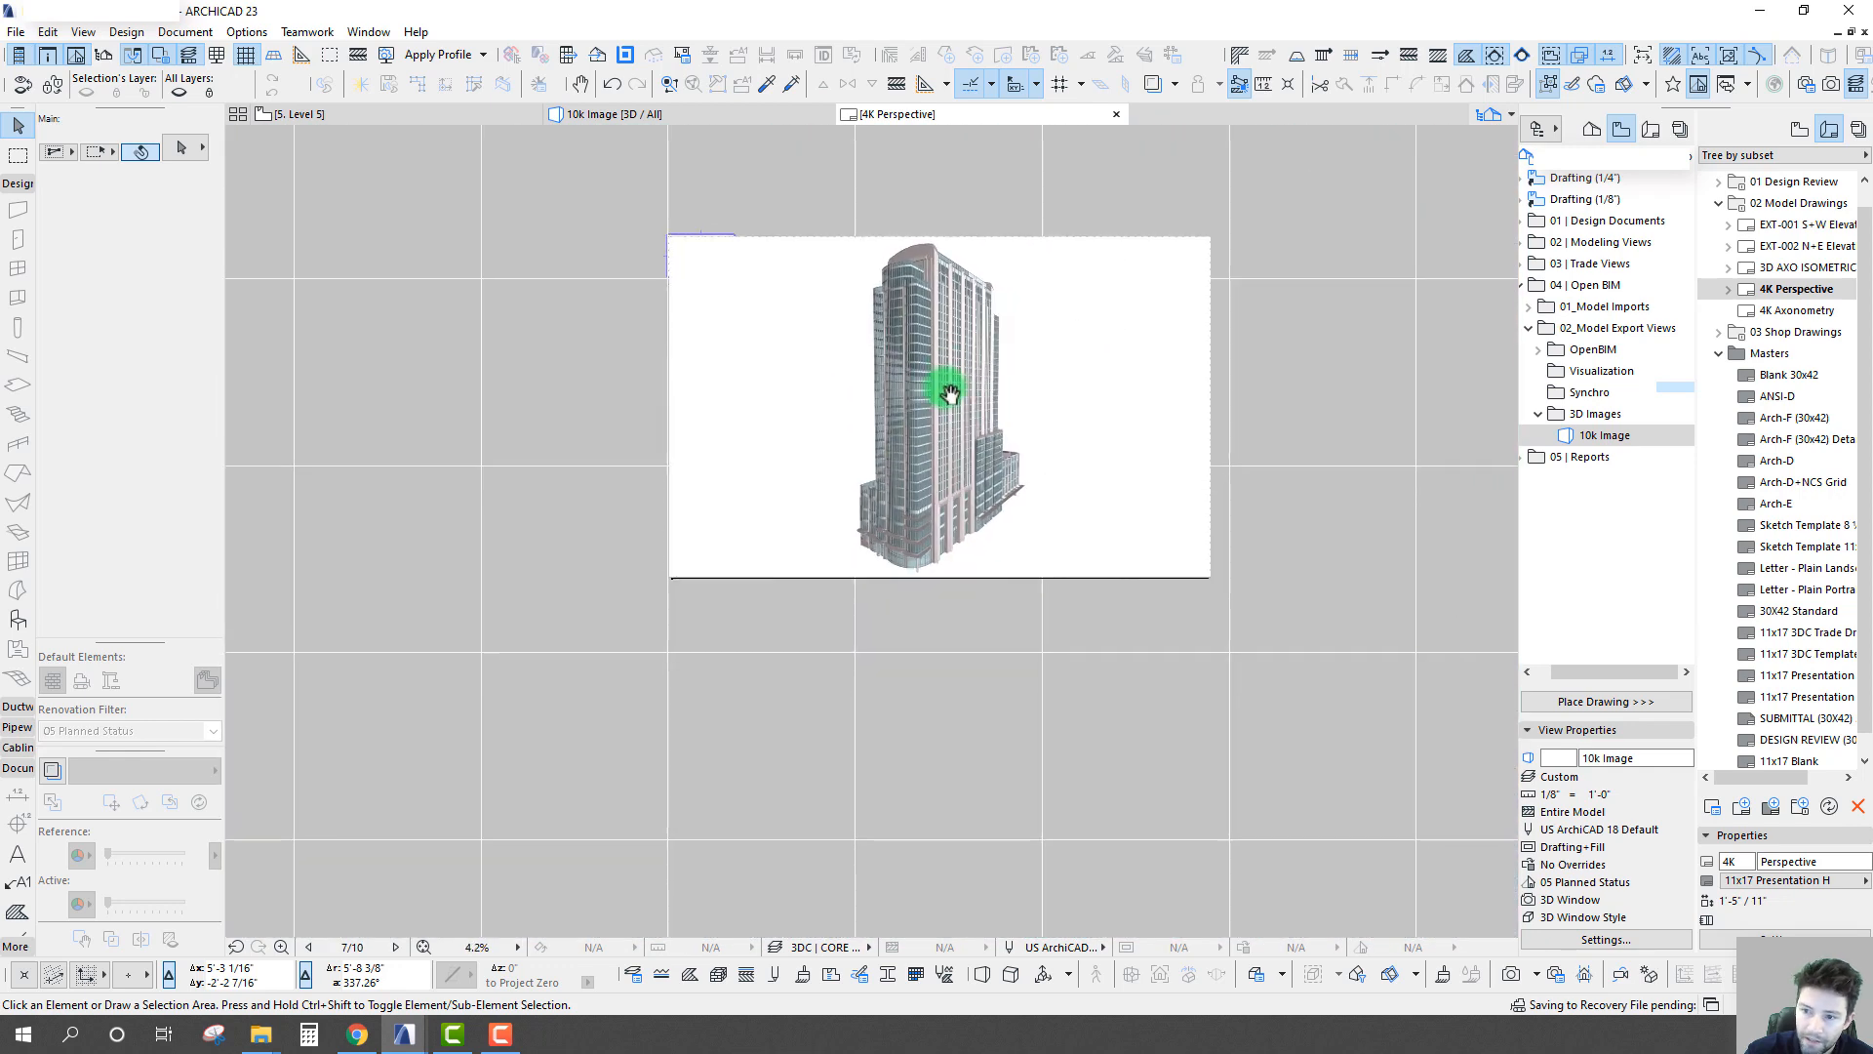
{"action": "left_click", "coordinate": [949, 393]}
{"action": "left_click", "coordinate": [1192, 388]}
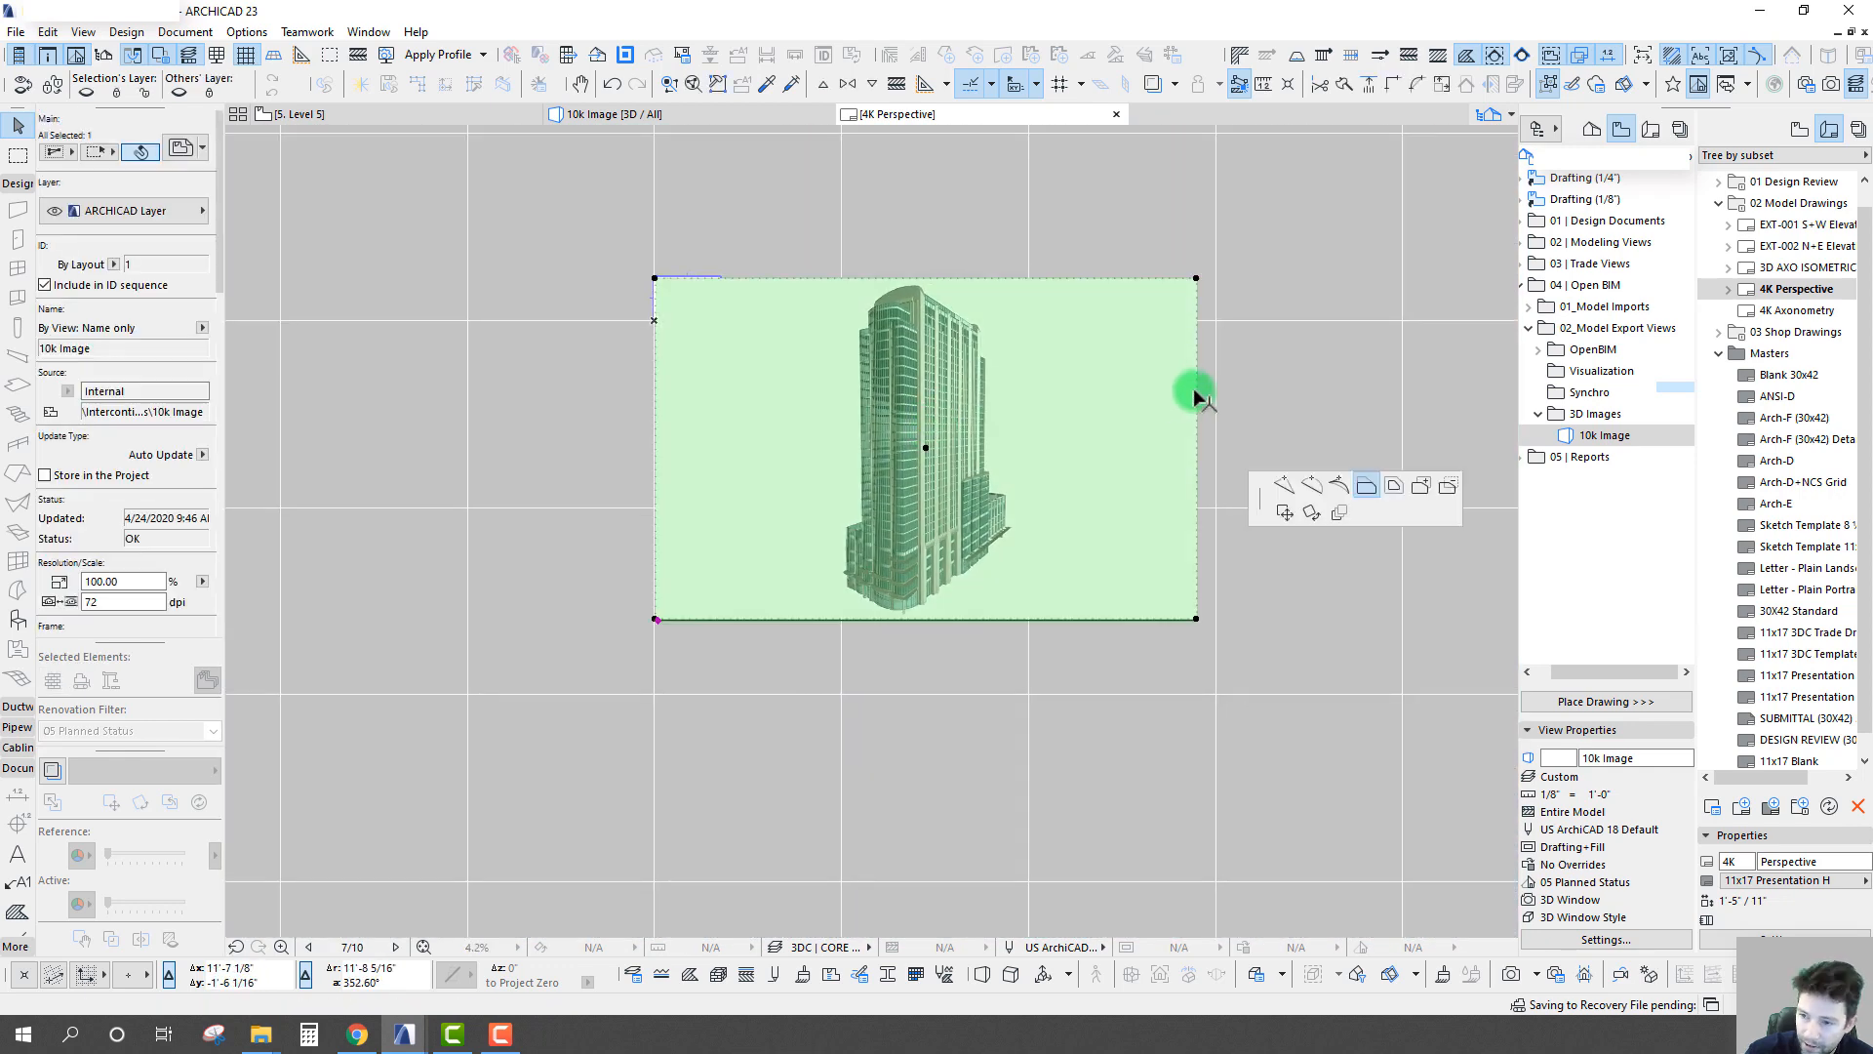
{"action": "left_click", "coordinate": [1029, 405]}
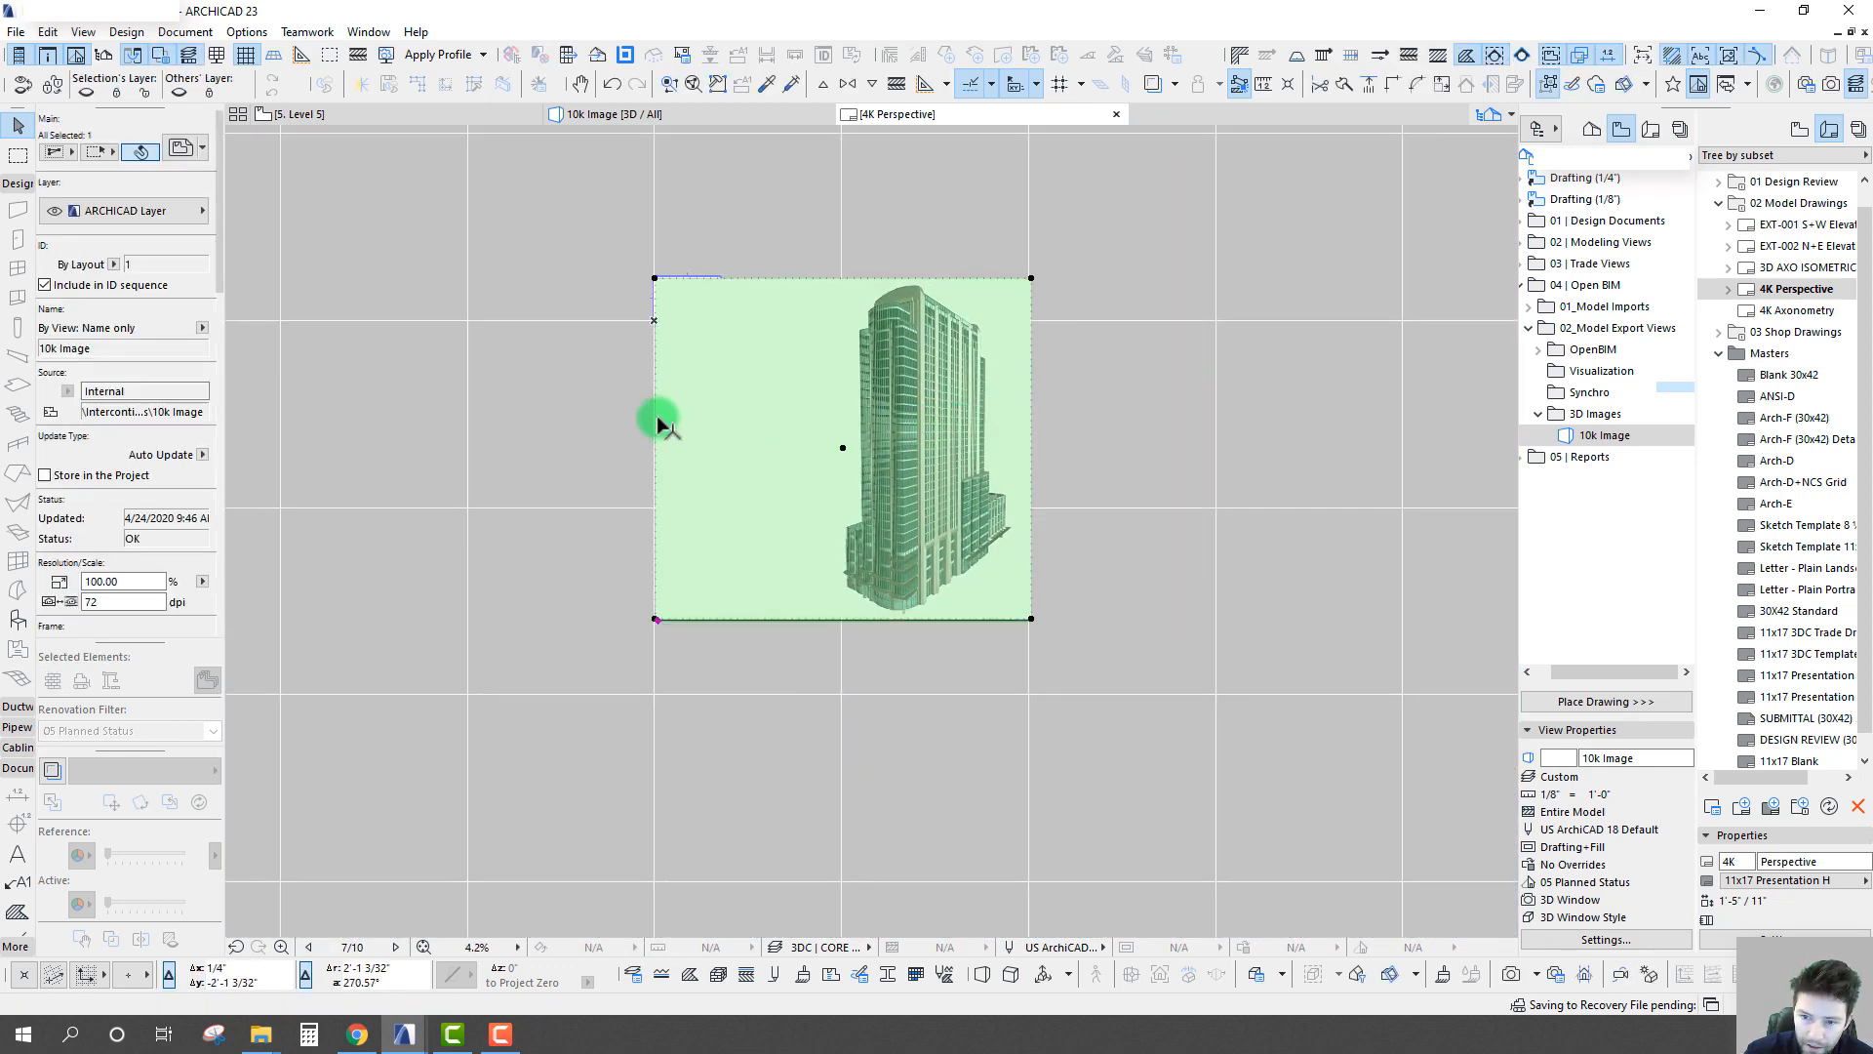
{"action": "left_click", "coordinate": [655, 416]}
{"action": "left_click", "coordinate": [807, 420]}
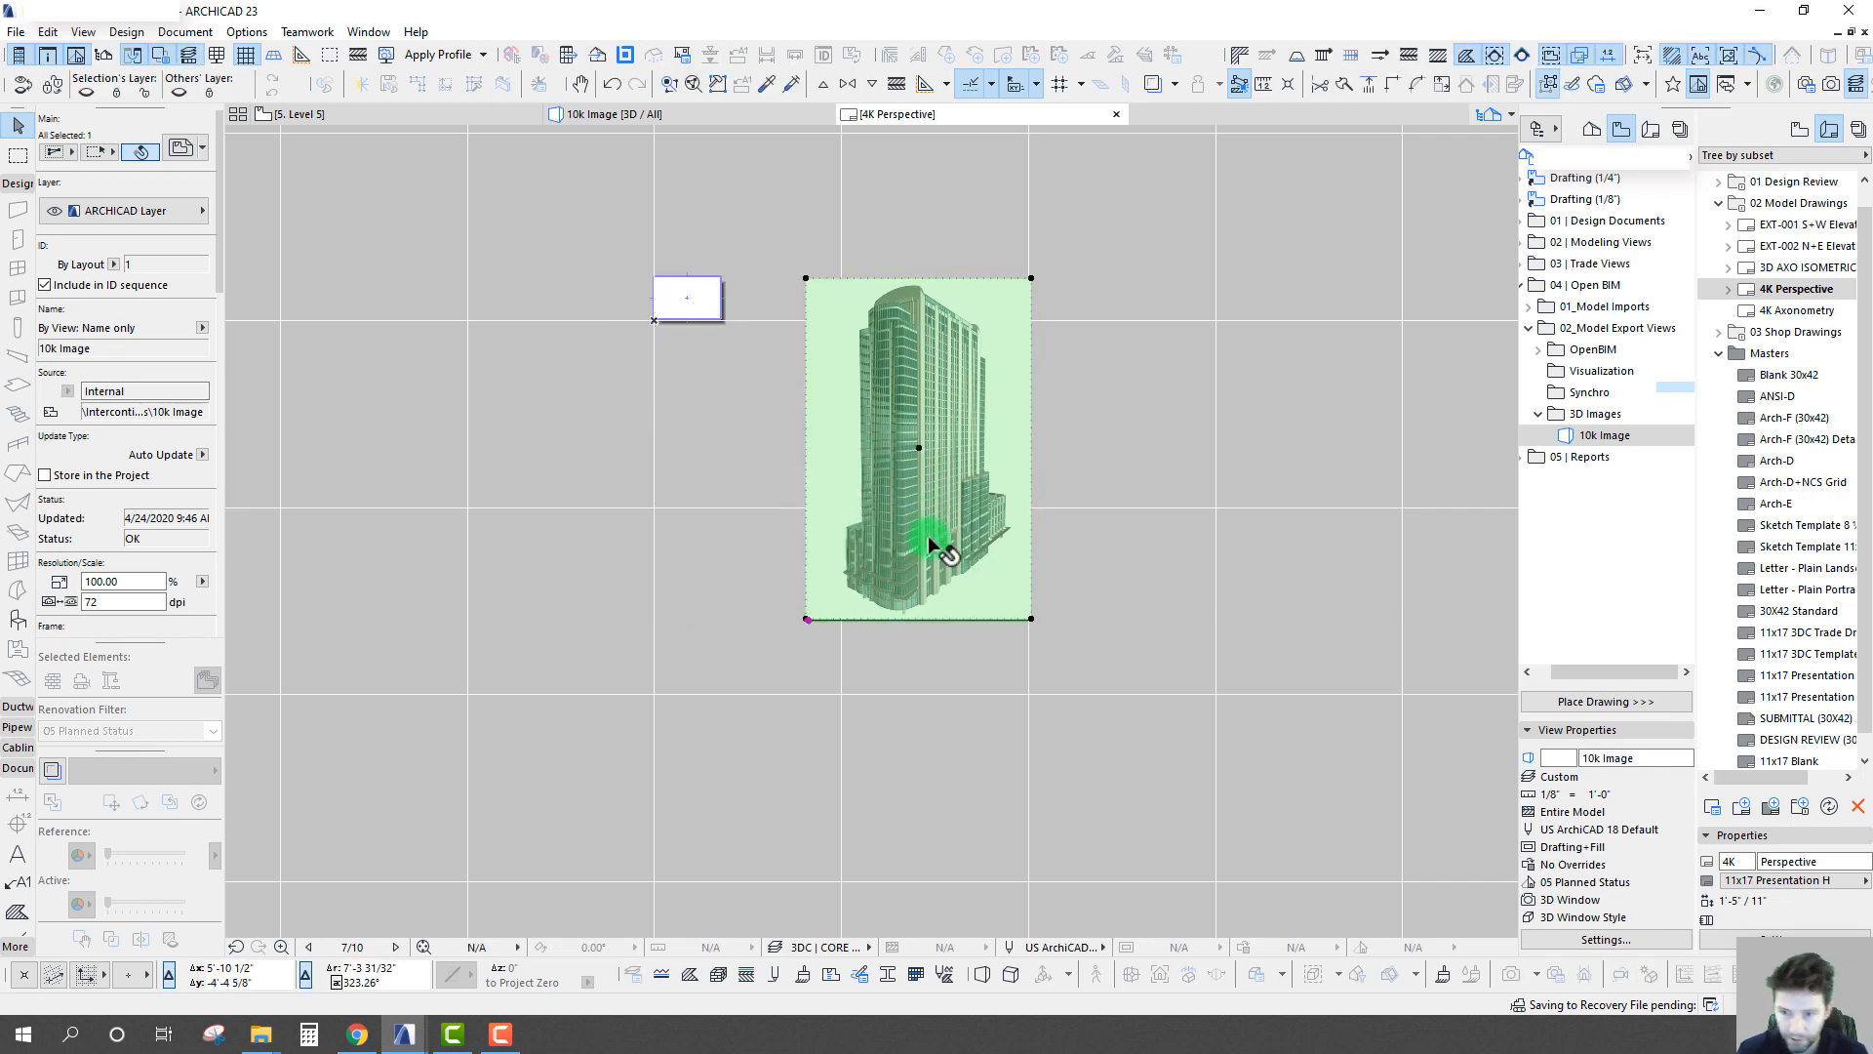
- Move the 10k Image drawing from its lower-left corner to the lower-left corner of the layout sheet
{"action": "key", "text": "ctrl+d"}
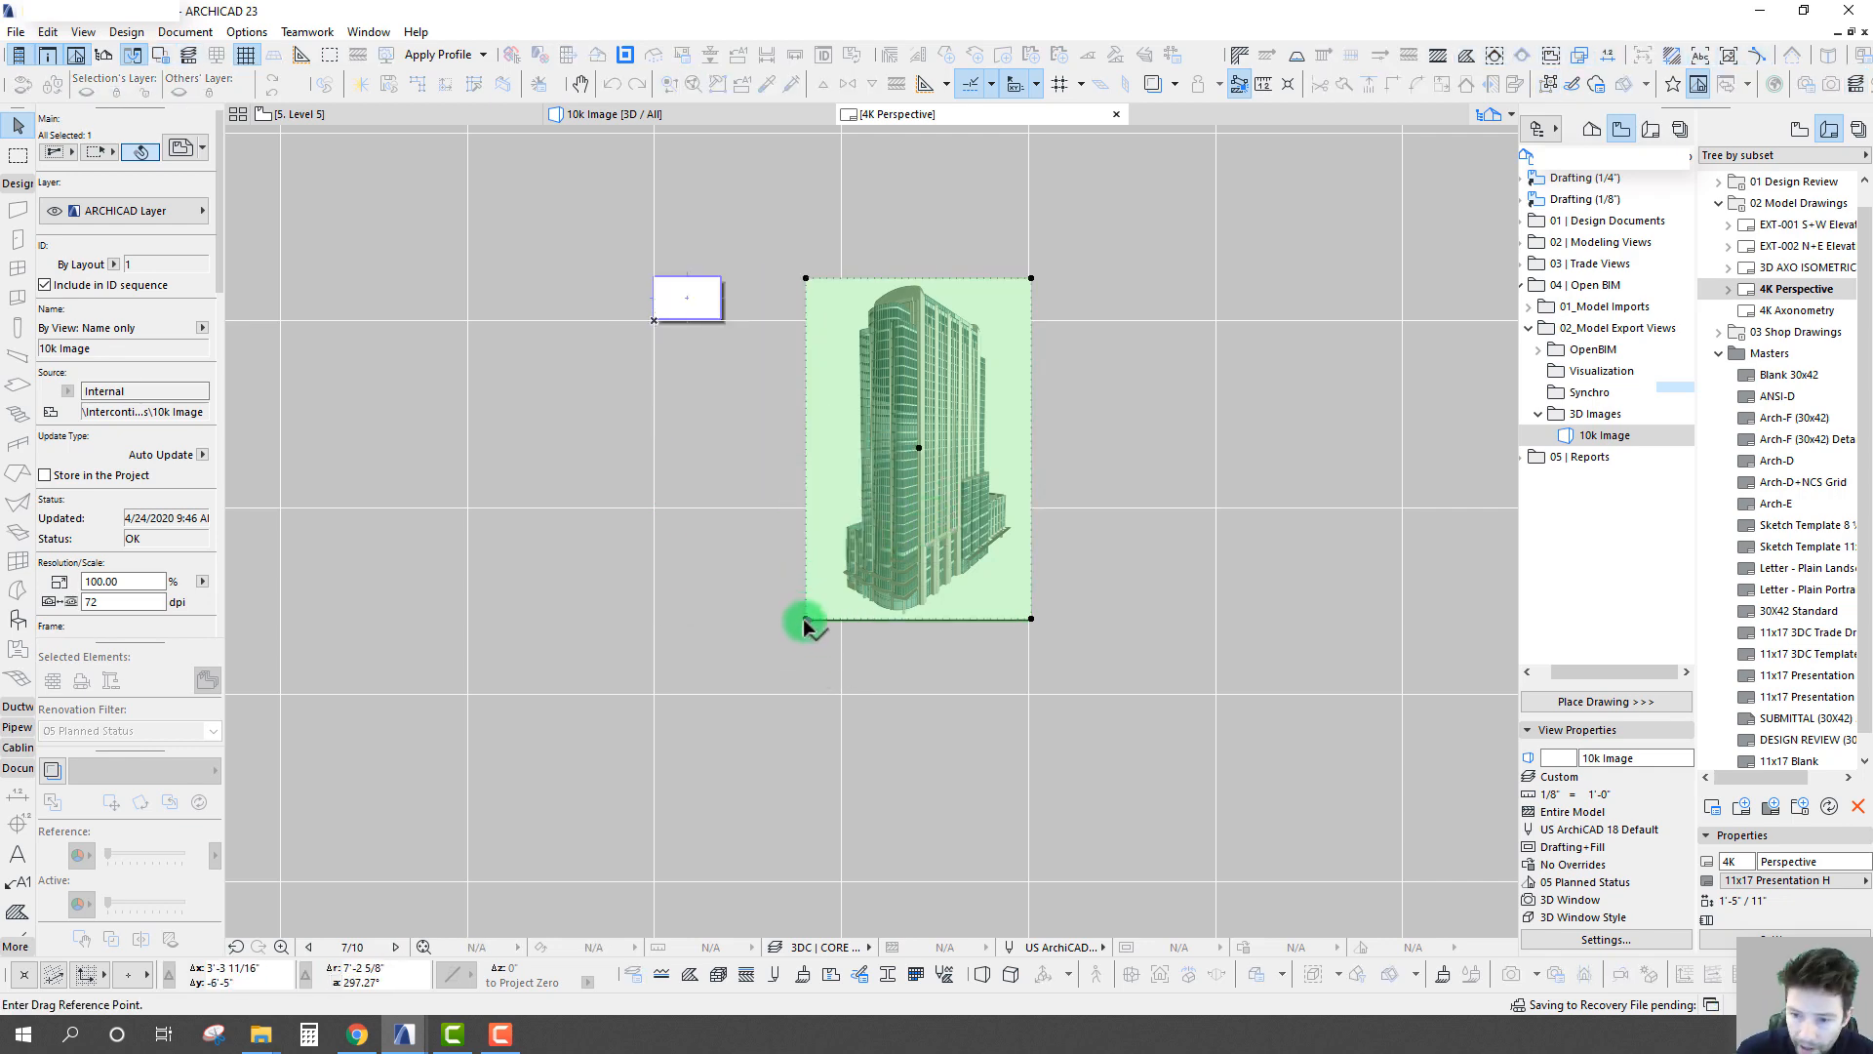
{"action": "left_click", "coordinate": [806, 619]}
{"action": "scroll", "coordinate": [665, 298], "scroll_direction": "up", "scroll_amount": 3}
{"action": "scroll", "coordinate": [664, 296], "scroll_direction": "up", "scroll_amount": 5}
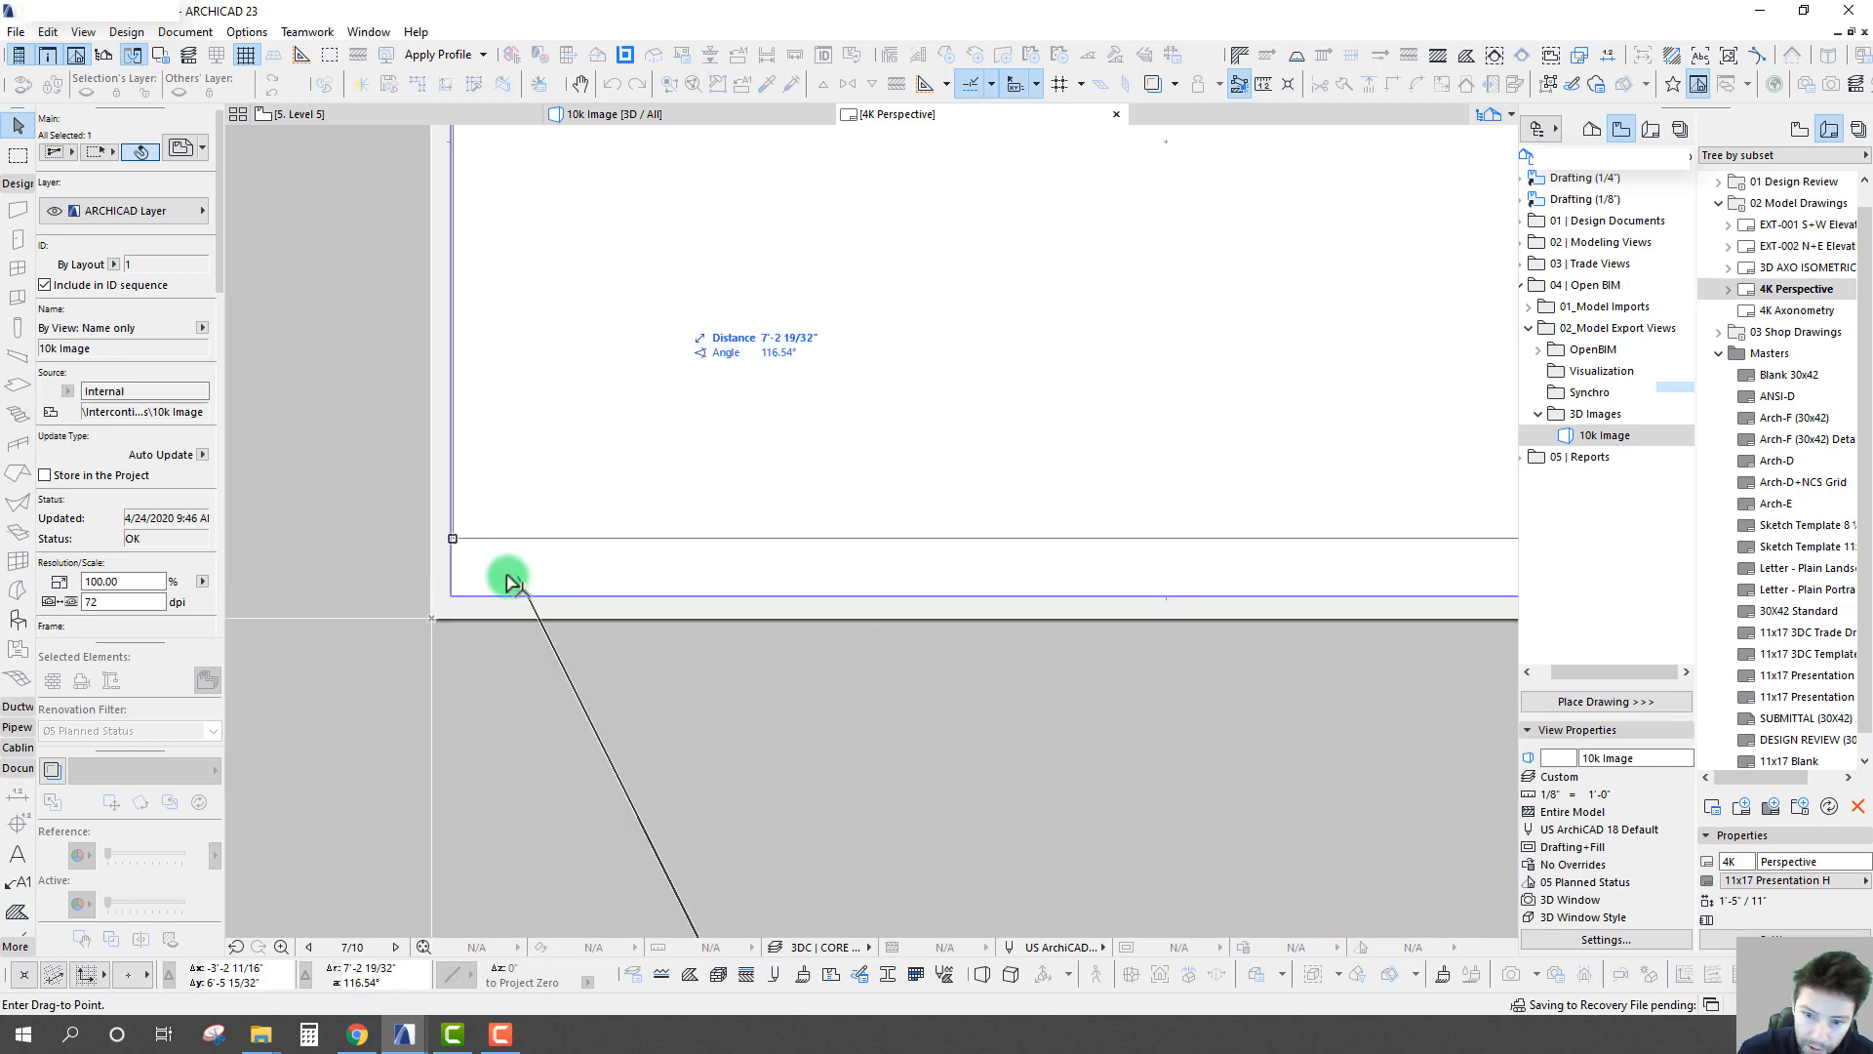
{"action": "left_click", "coordinate": [532, 593]}
{"action": "scroll", "coordinate": [802, 644], "scroll_direction": "down", "scroll_amount": 10}
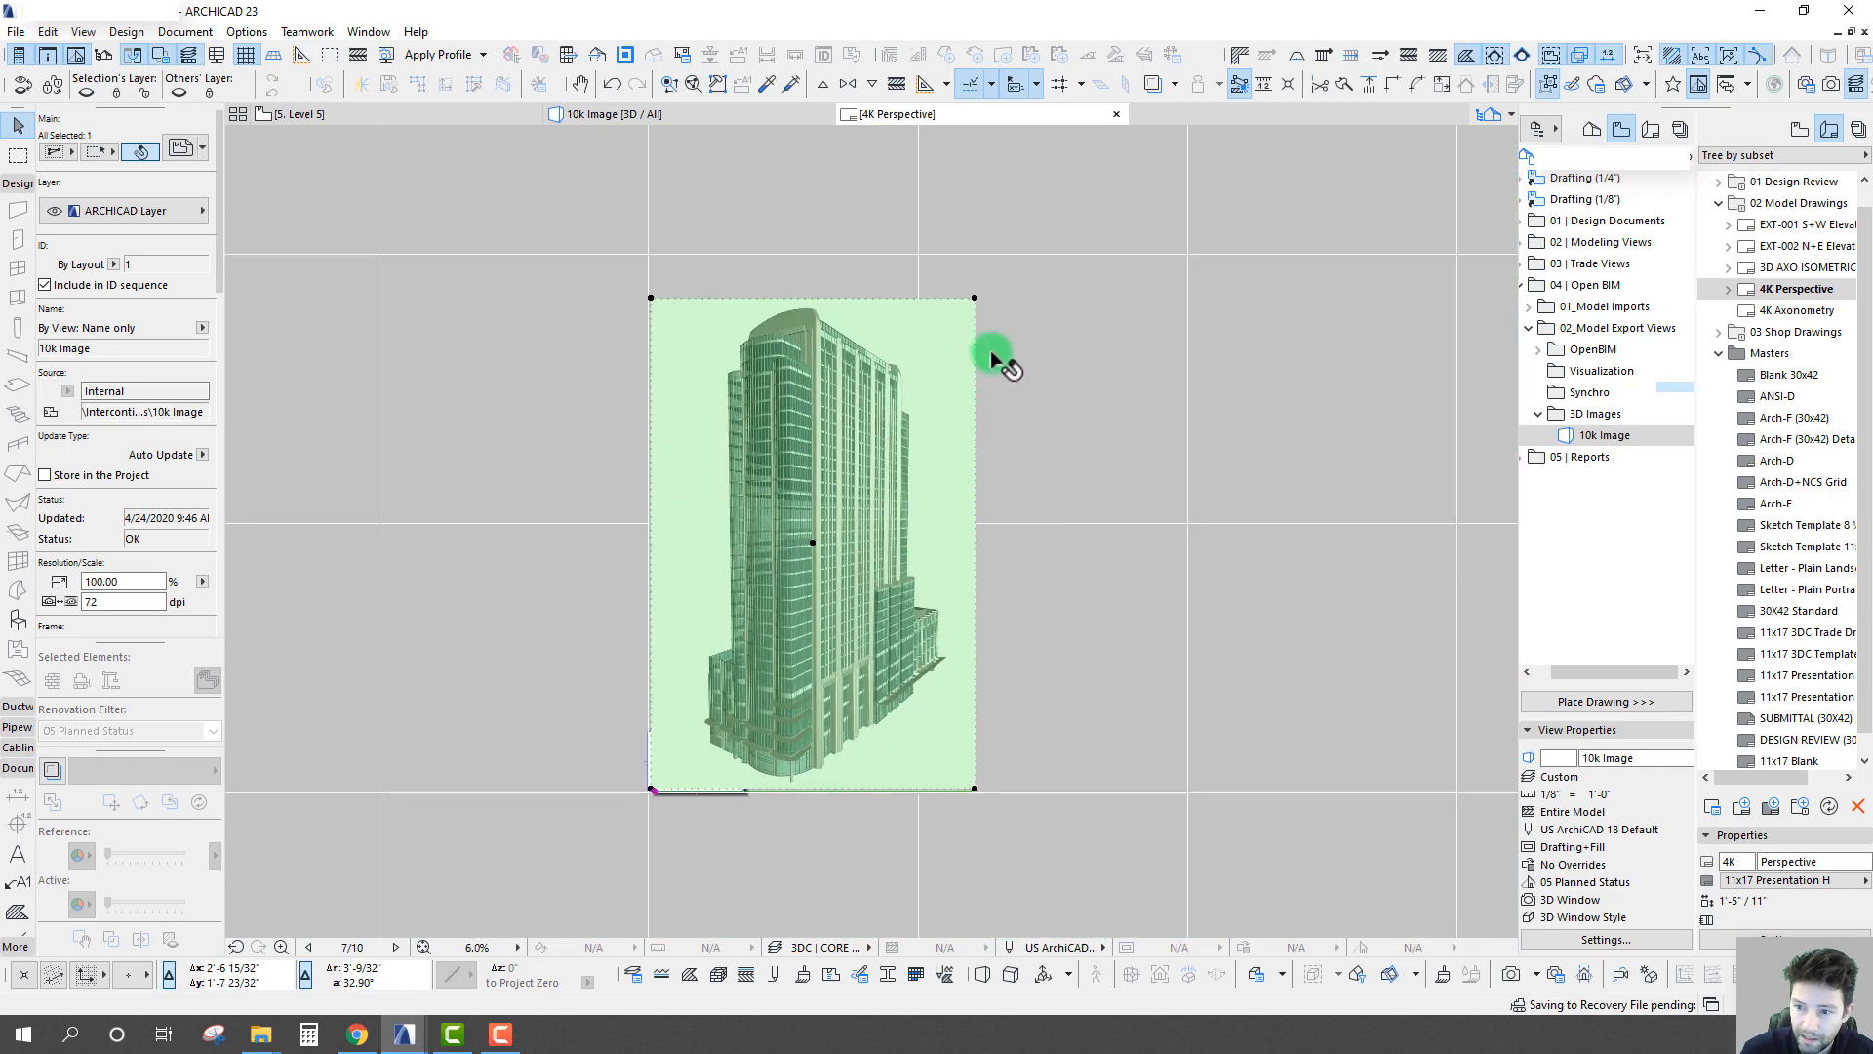
- Resize the drawing proportionally from its corners so the tower fits within the height of the layout sheet
{"action": "left_click", "coordinate": [974, 297]}
{"action": "left_click", "coordinate": [730, 352]}
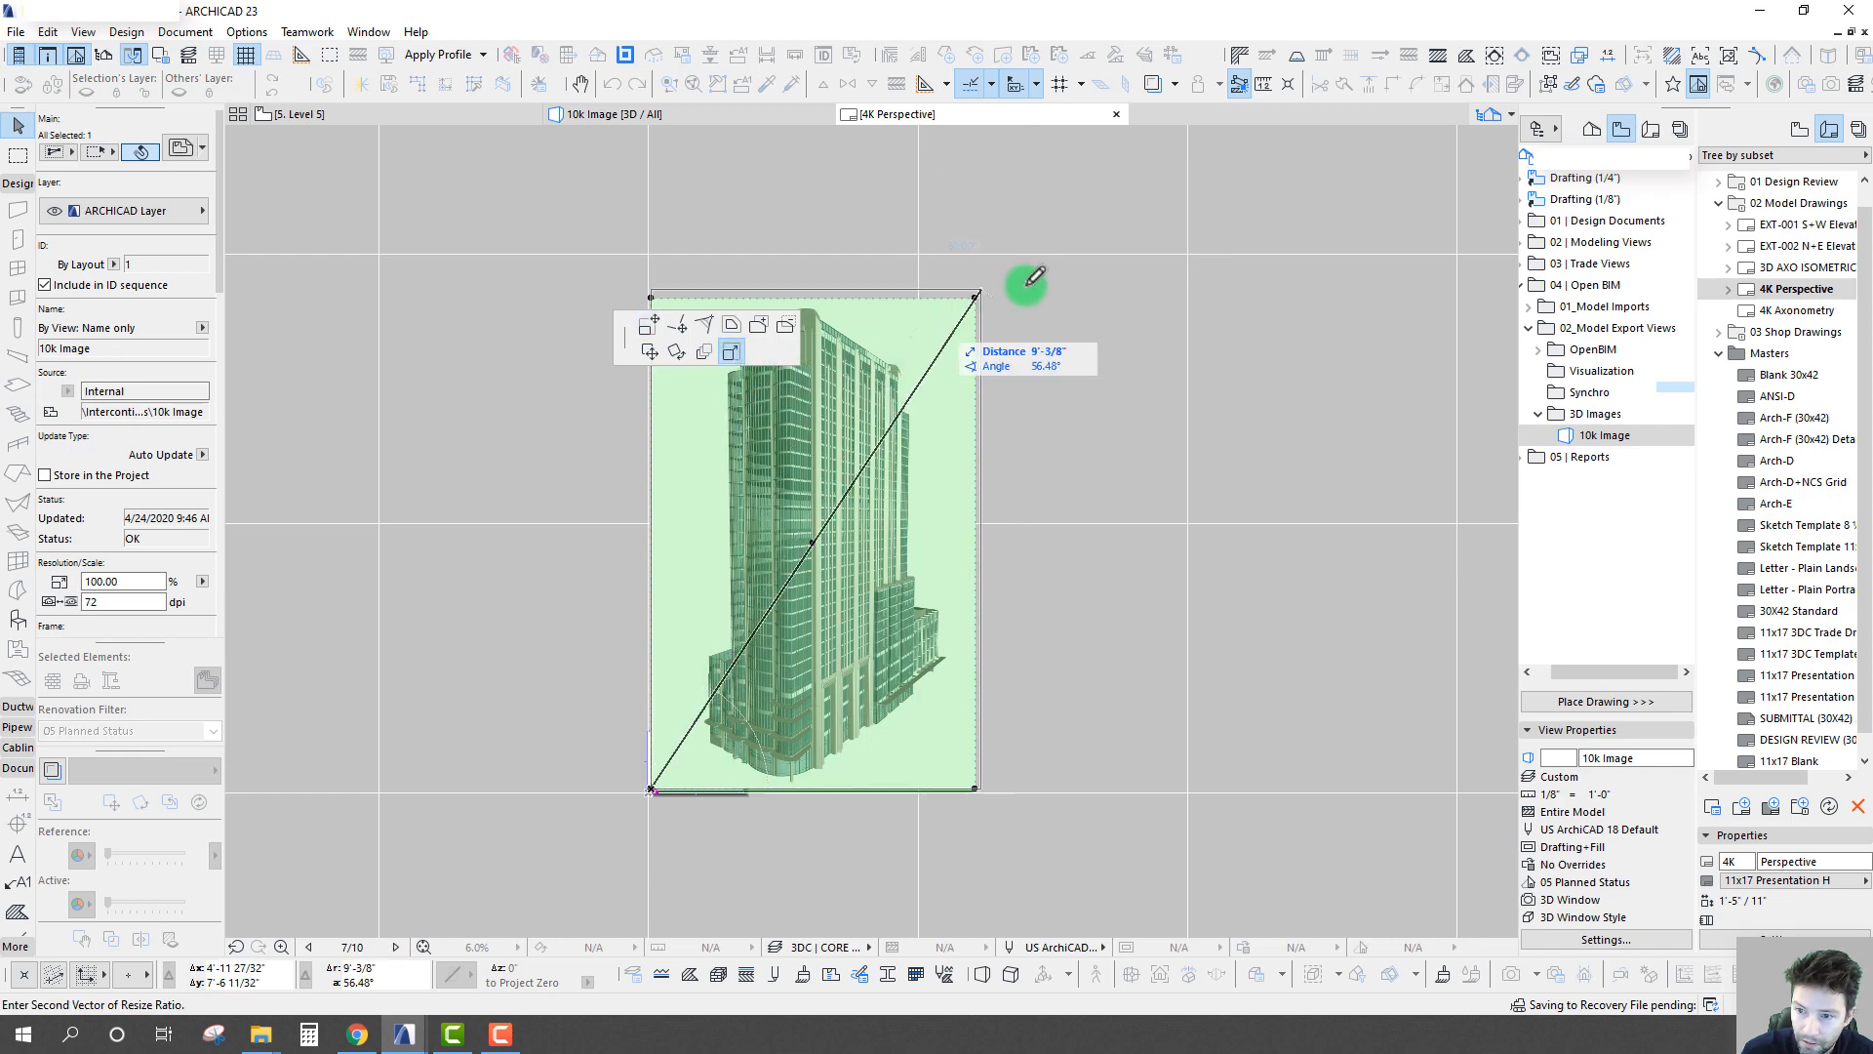
{"action": "scroll", "coordinate": [683, 761], "scroll_direction": "up", "scroll_amount": 5}
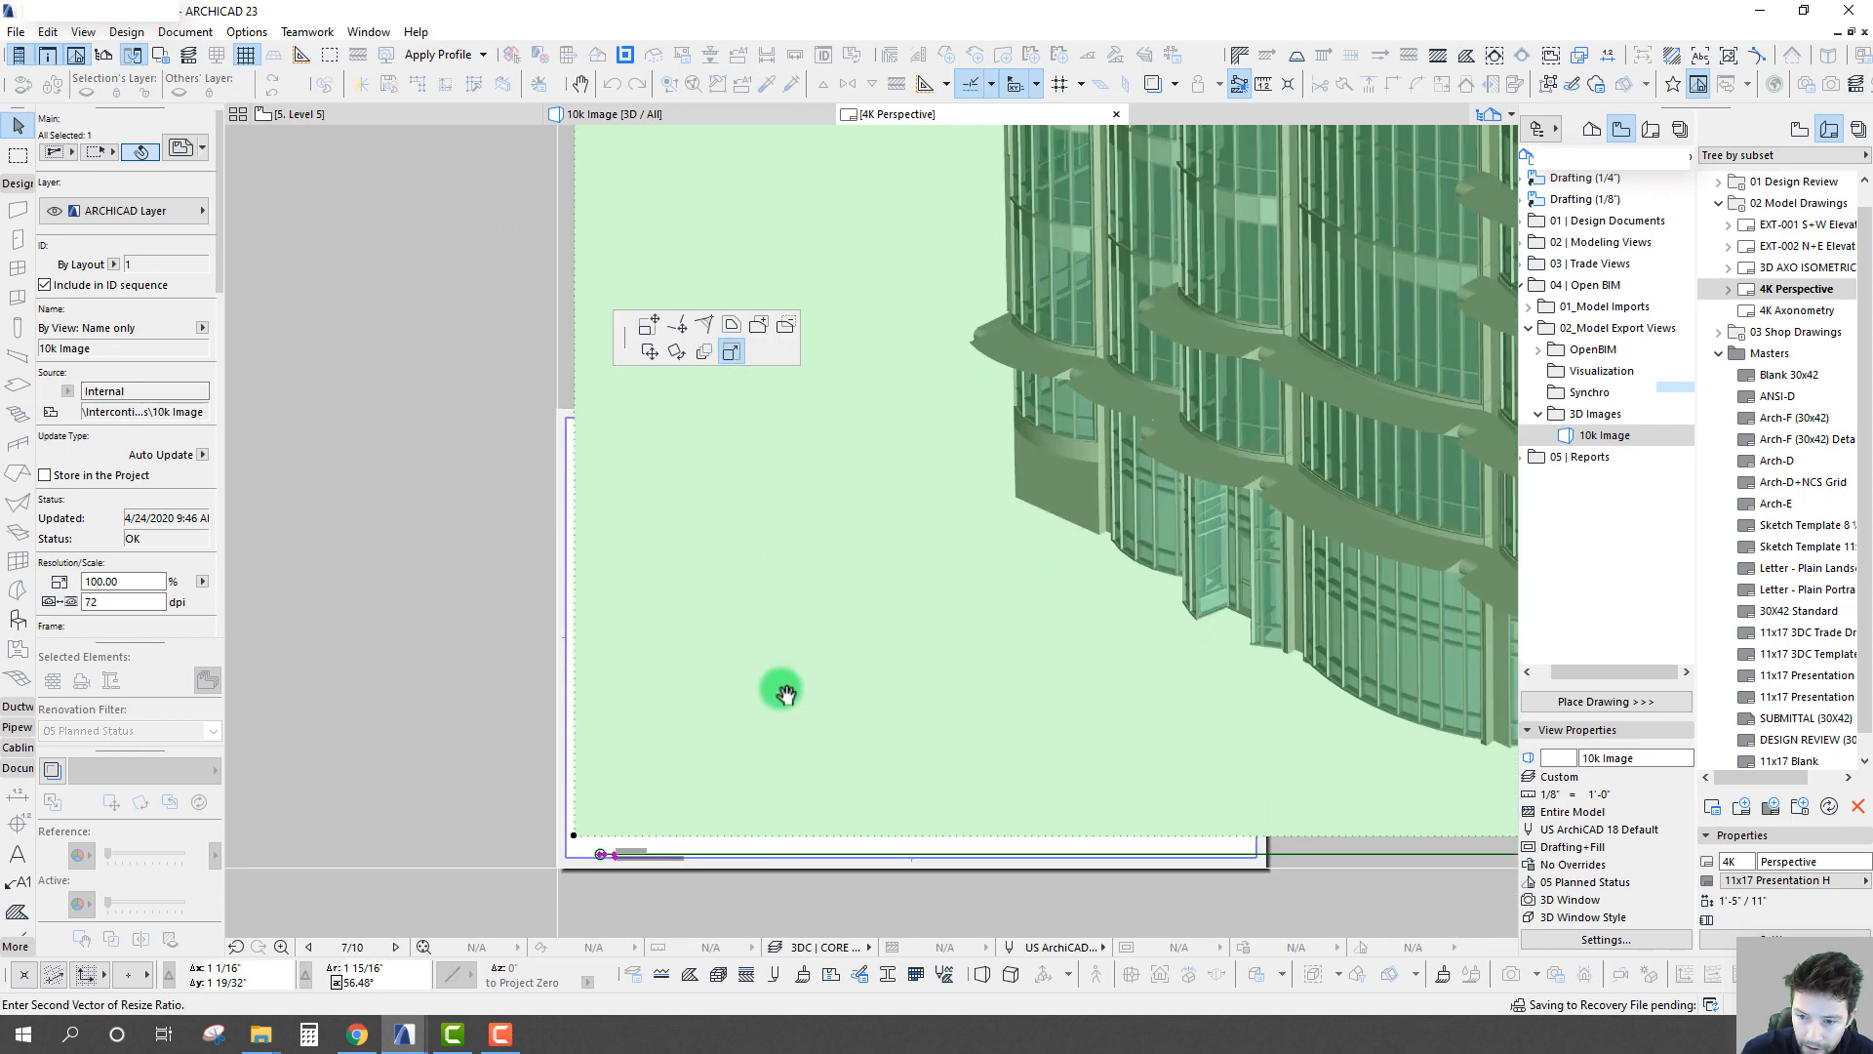
{"action": "left_click", "coordinate": [969, 505]}
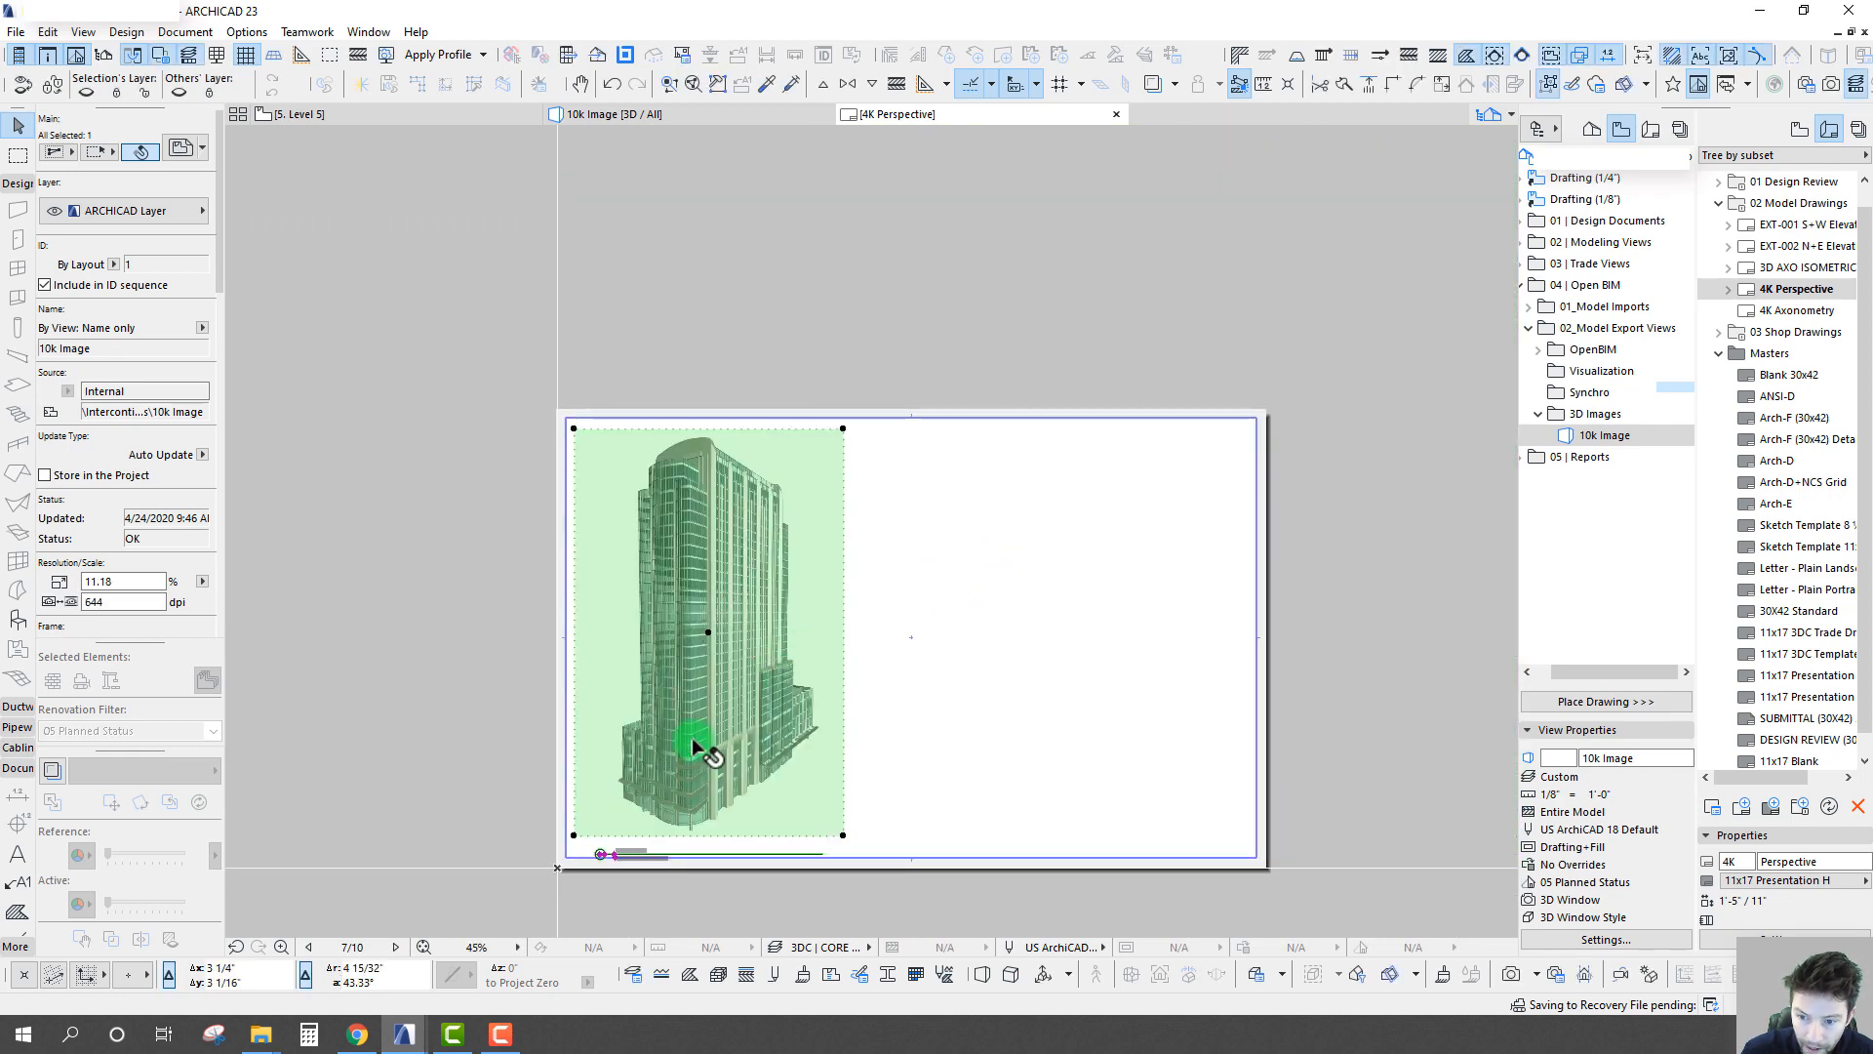
- Shift the scaled drawing slightly up and right so its top edge meets the layout margin, and deselect it
{"action": "scroll", "coordinate": [669, 752], "scroll_direction": "up", "scroll_amount": 3}
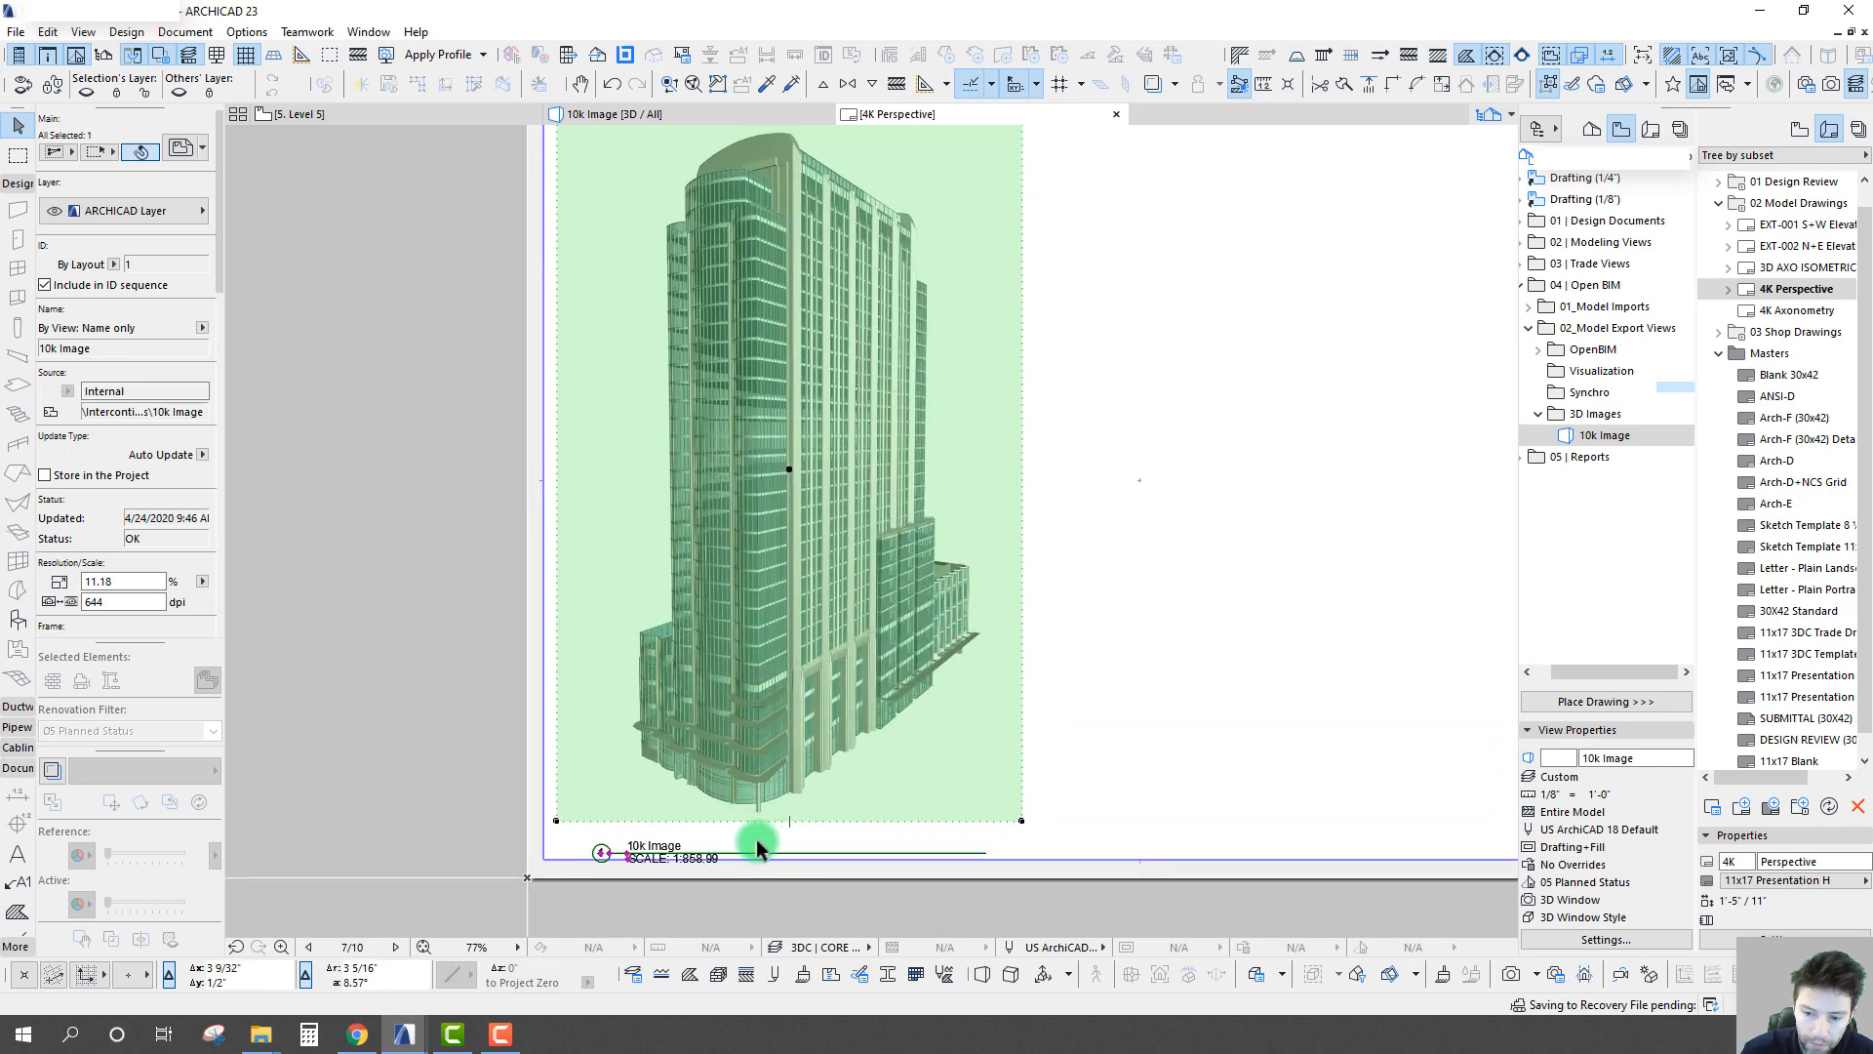
{"action": "scroll", "coordinate": [606, 847], "scroll_direction": "up", "scroll_amount": 4}
{"action": "scroll", "coordinate": [683, 800], "scroll_direction": "down", "scroll_amount": 5}
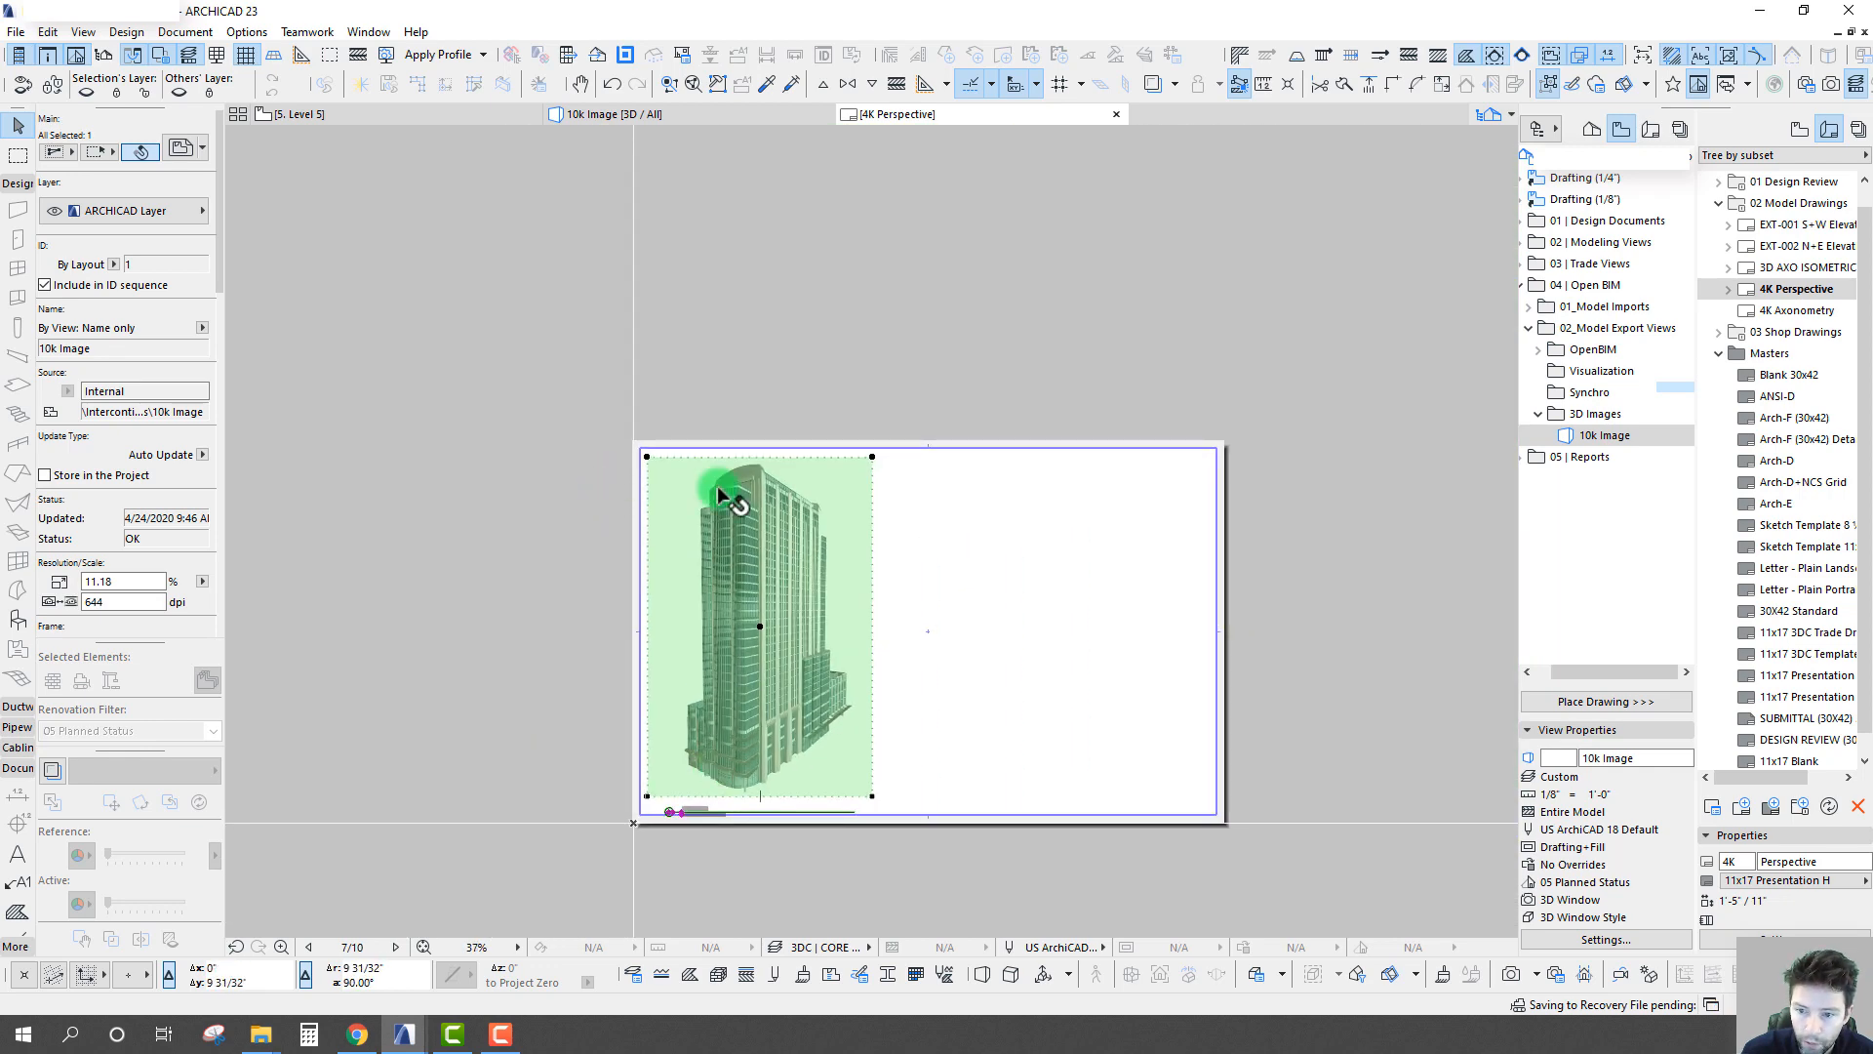
{"action": "scroll", "coordinate": [751, 449], "scroll_direction": "up", "scroll_amount": 3}
{"action": "left_click", "coordinate": [769, 449]}
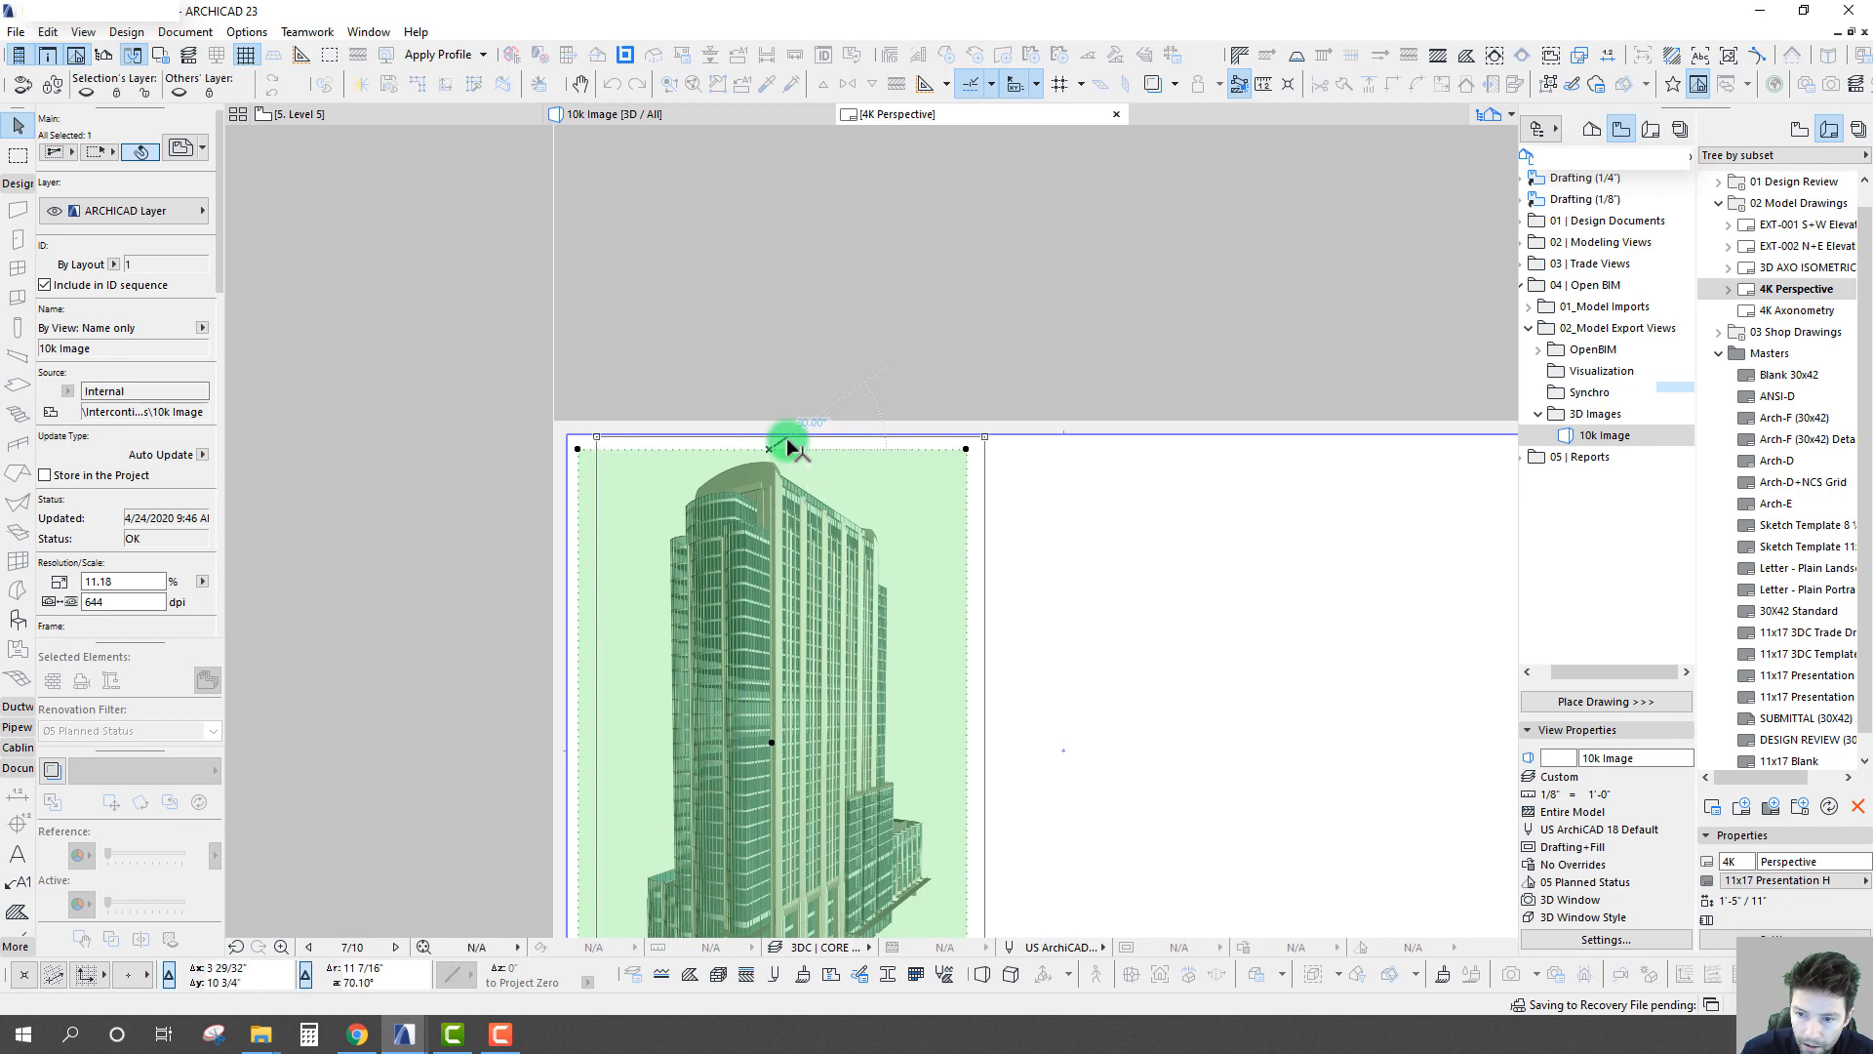
{"action": "left_click", "coordinate": [786, 438]}
{"action": "middle_click_drag", "start_coordinate": [998, 605], "coordinate": [868, 400]}
{"action": "scroll", "coordinate": [868, 402], "scroll_direction": "down", "scroll_amount": 2}
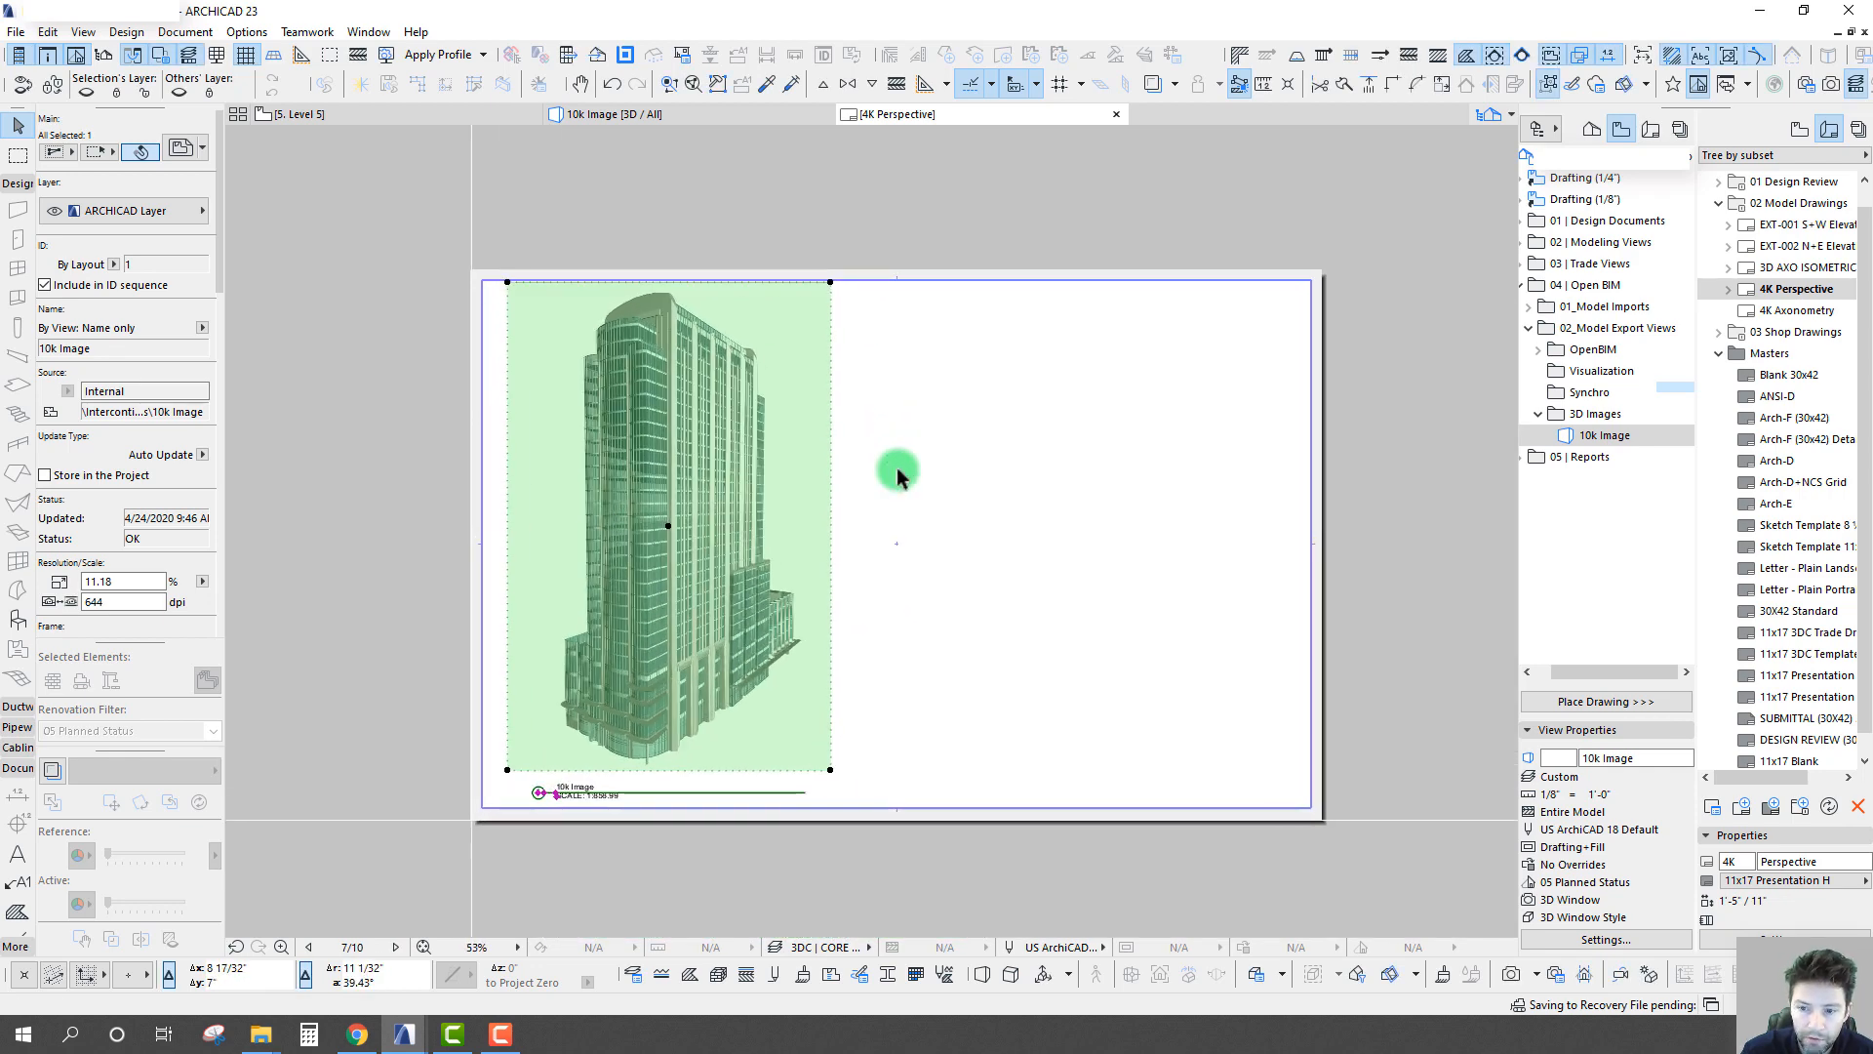
{"action": "left_click", "coordinate": [894, 468]}
- Return to the 10k Image 3D view and switch it from perspective to axonometry with the whole tower framed
{"action": "left_click", "coordinate": [663, 114]}
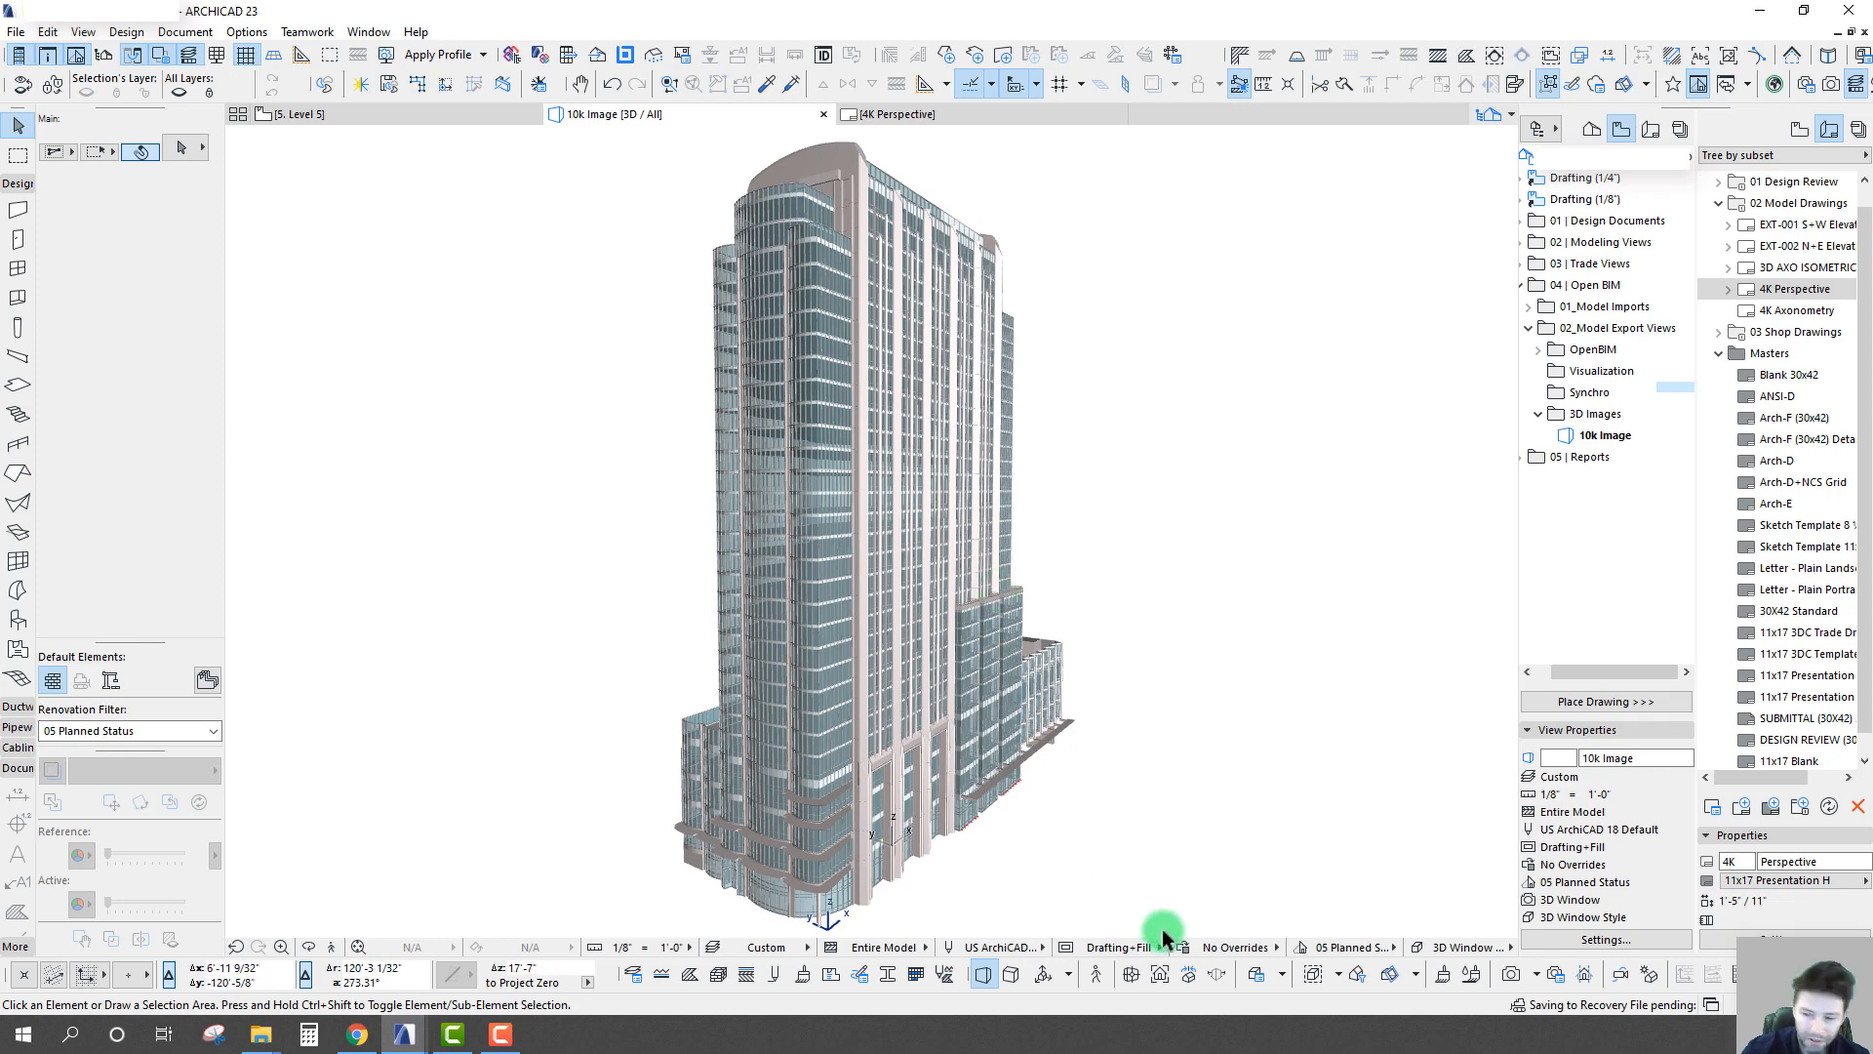
{"action": "left_click", "coordinate": [1216, 975]}
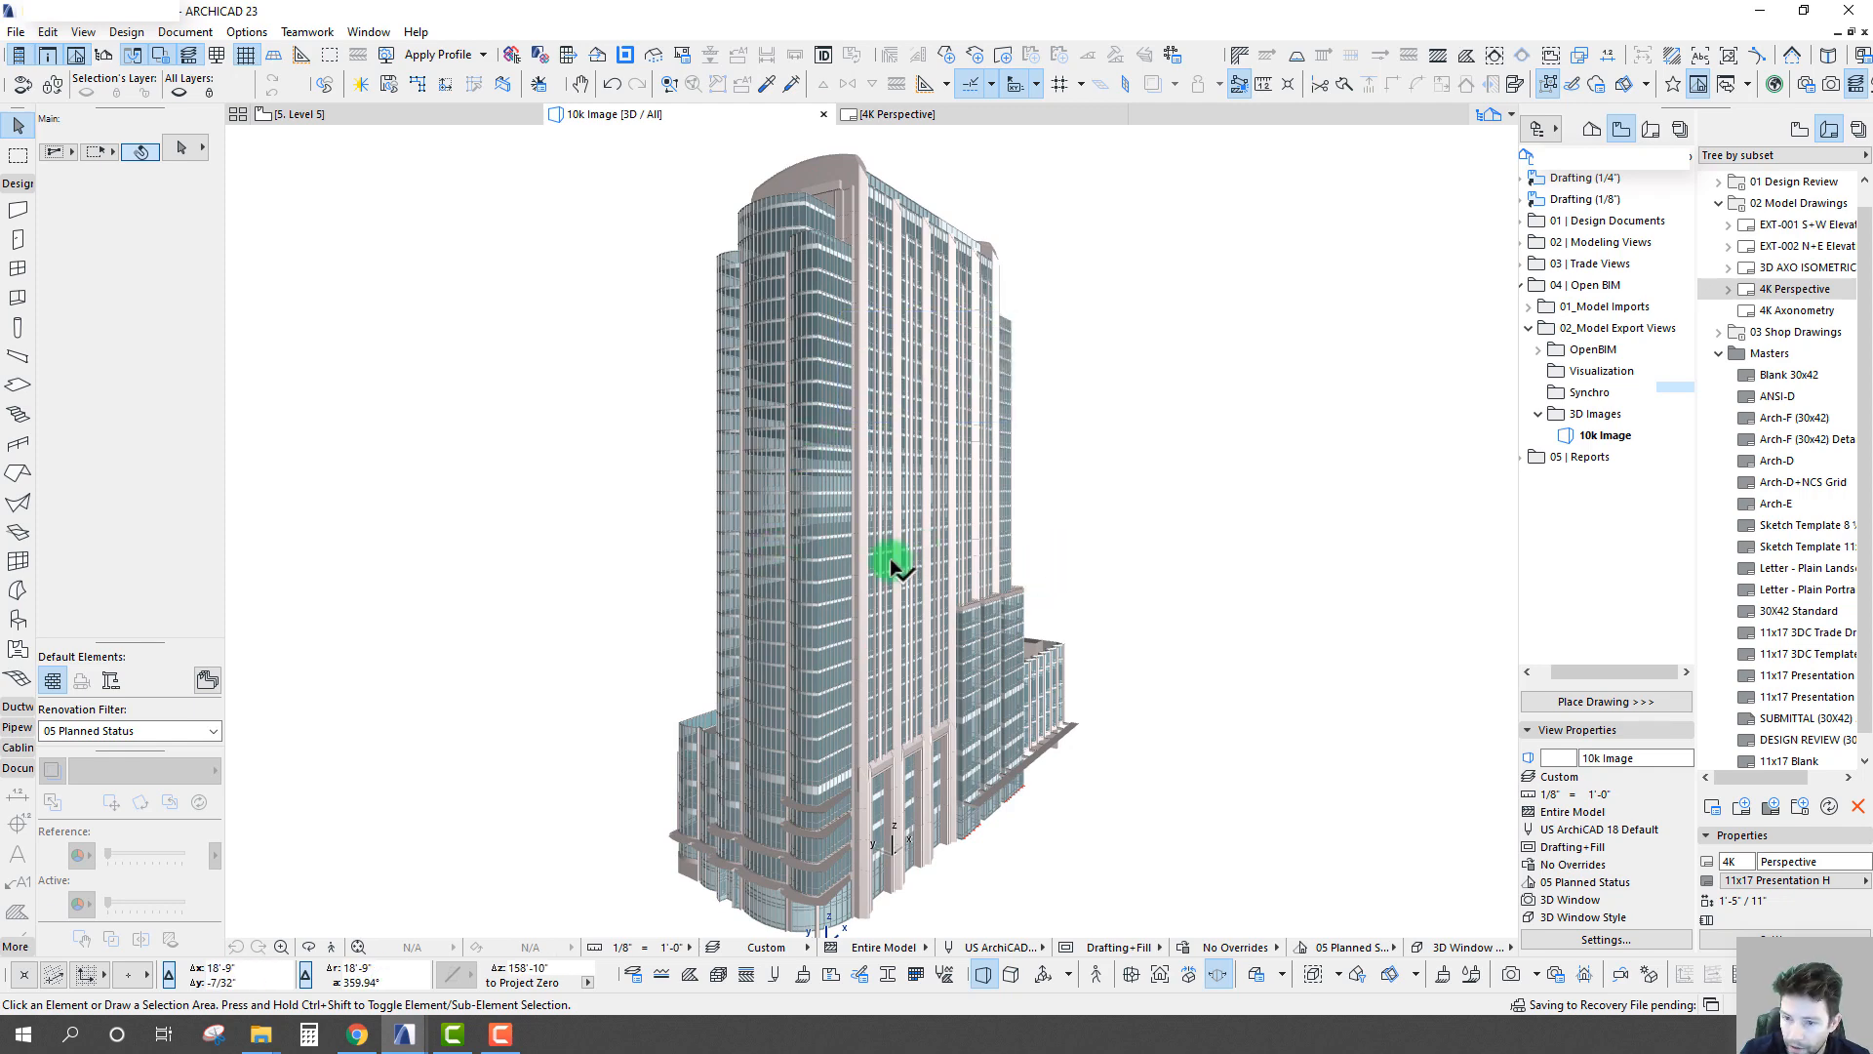
{"action": "middle_click_drag", "start_coordinate": [890, 560], "coordinate": [863, 550]}
{"action": "scroll", "coordinate": [864, 549], "scroll_direction": "down", "scroll_amount": 1}
{"action": "left_click", "coordinate": [1015, 974]}
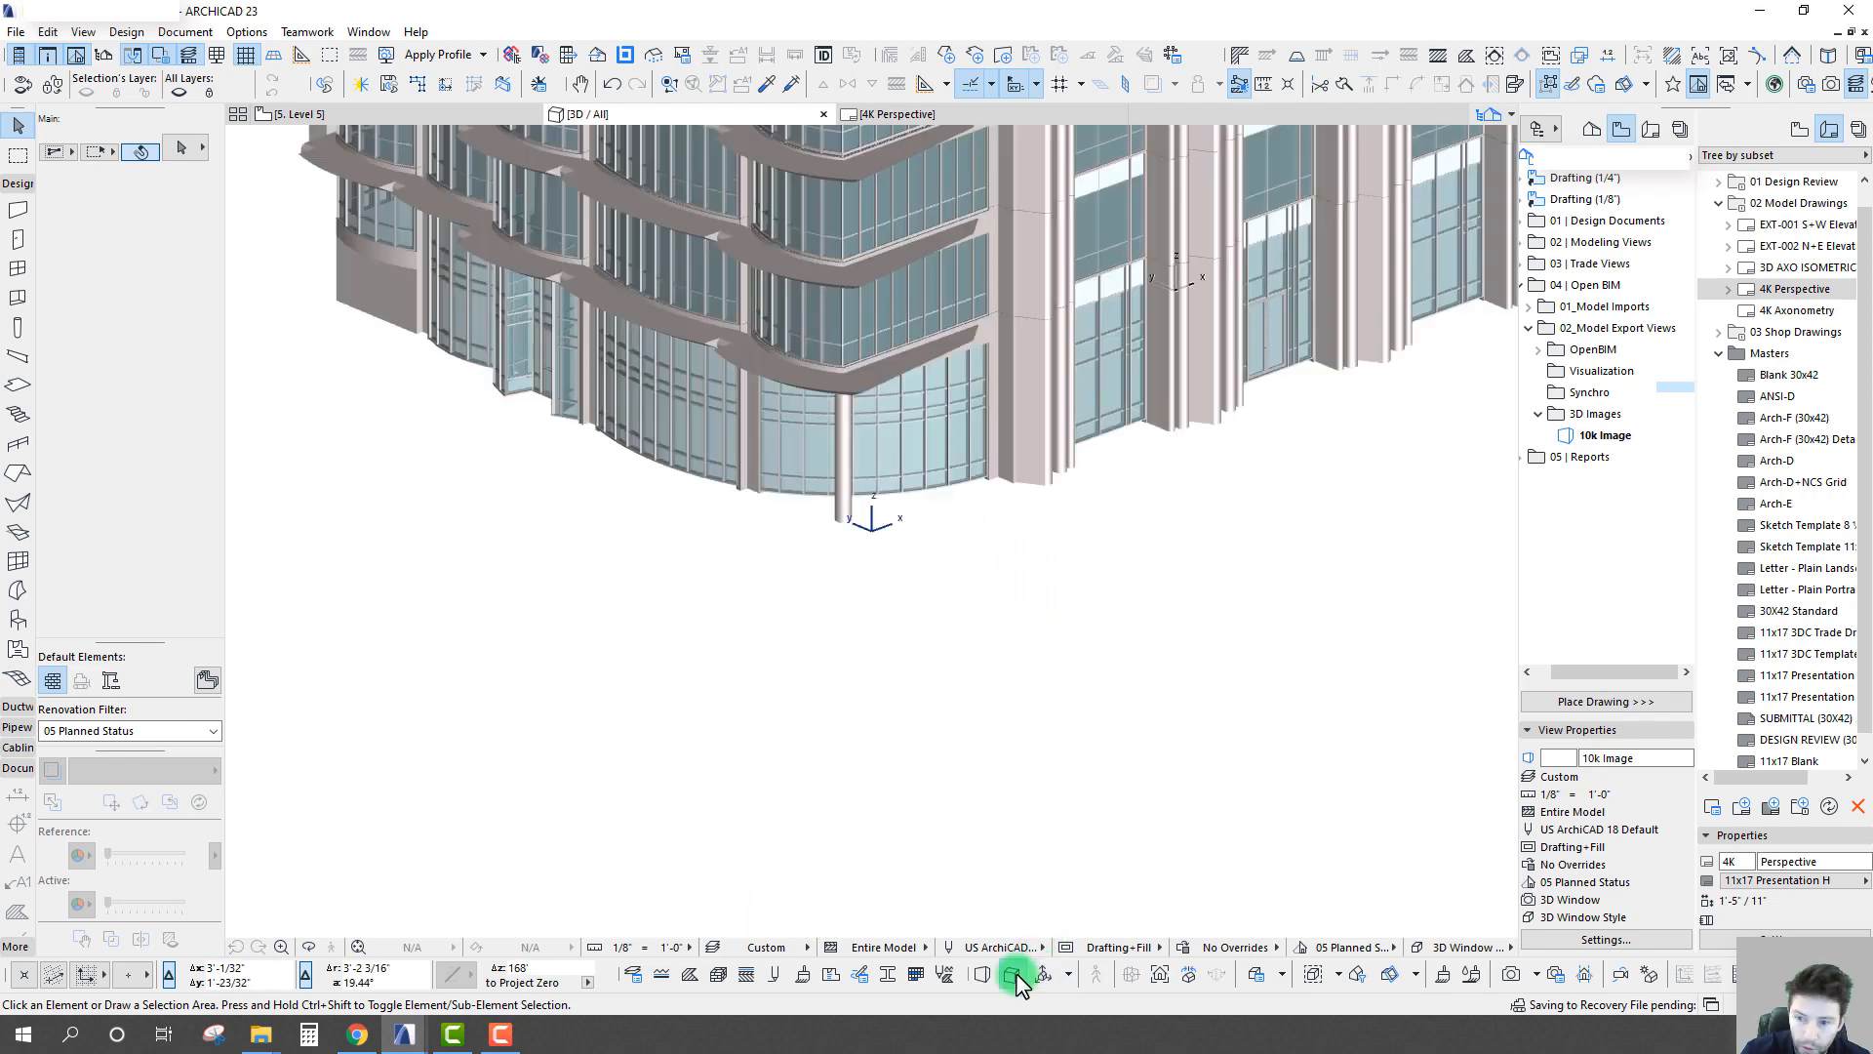
{"action": "left_click", "coordinate": [1023, 605]}
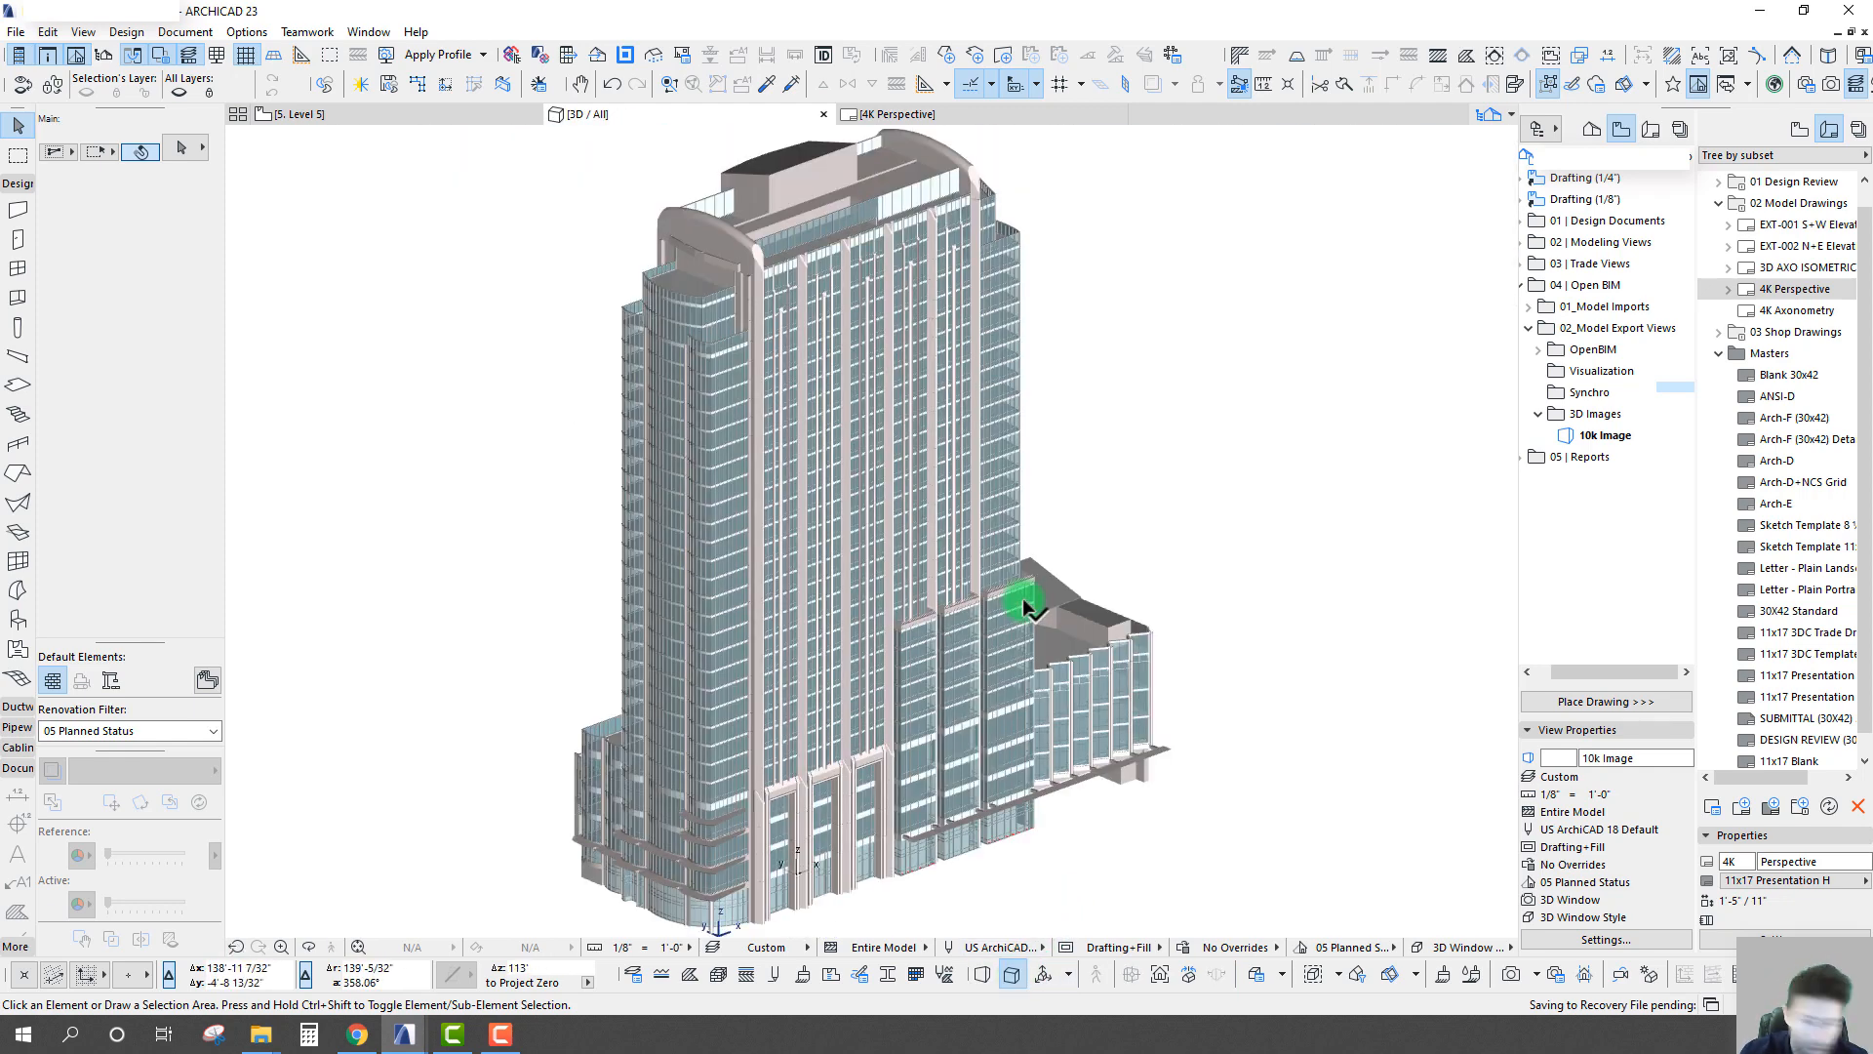
{"action": "mouse_move", "coordinate": [1027, 606]}
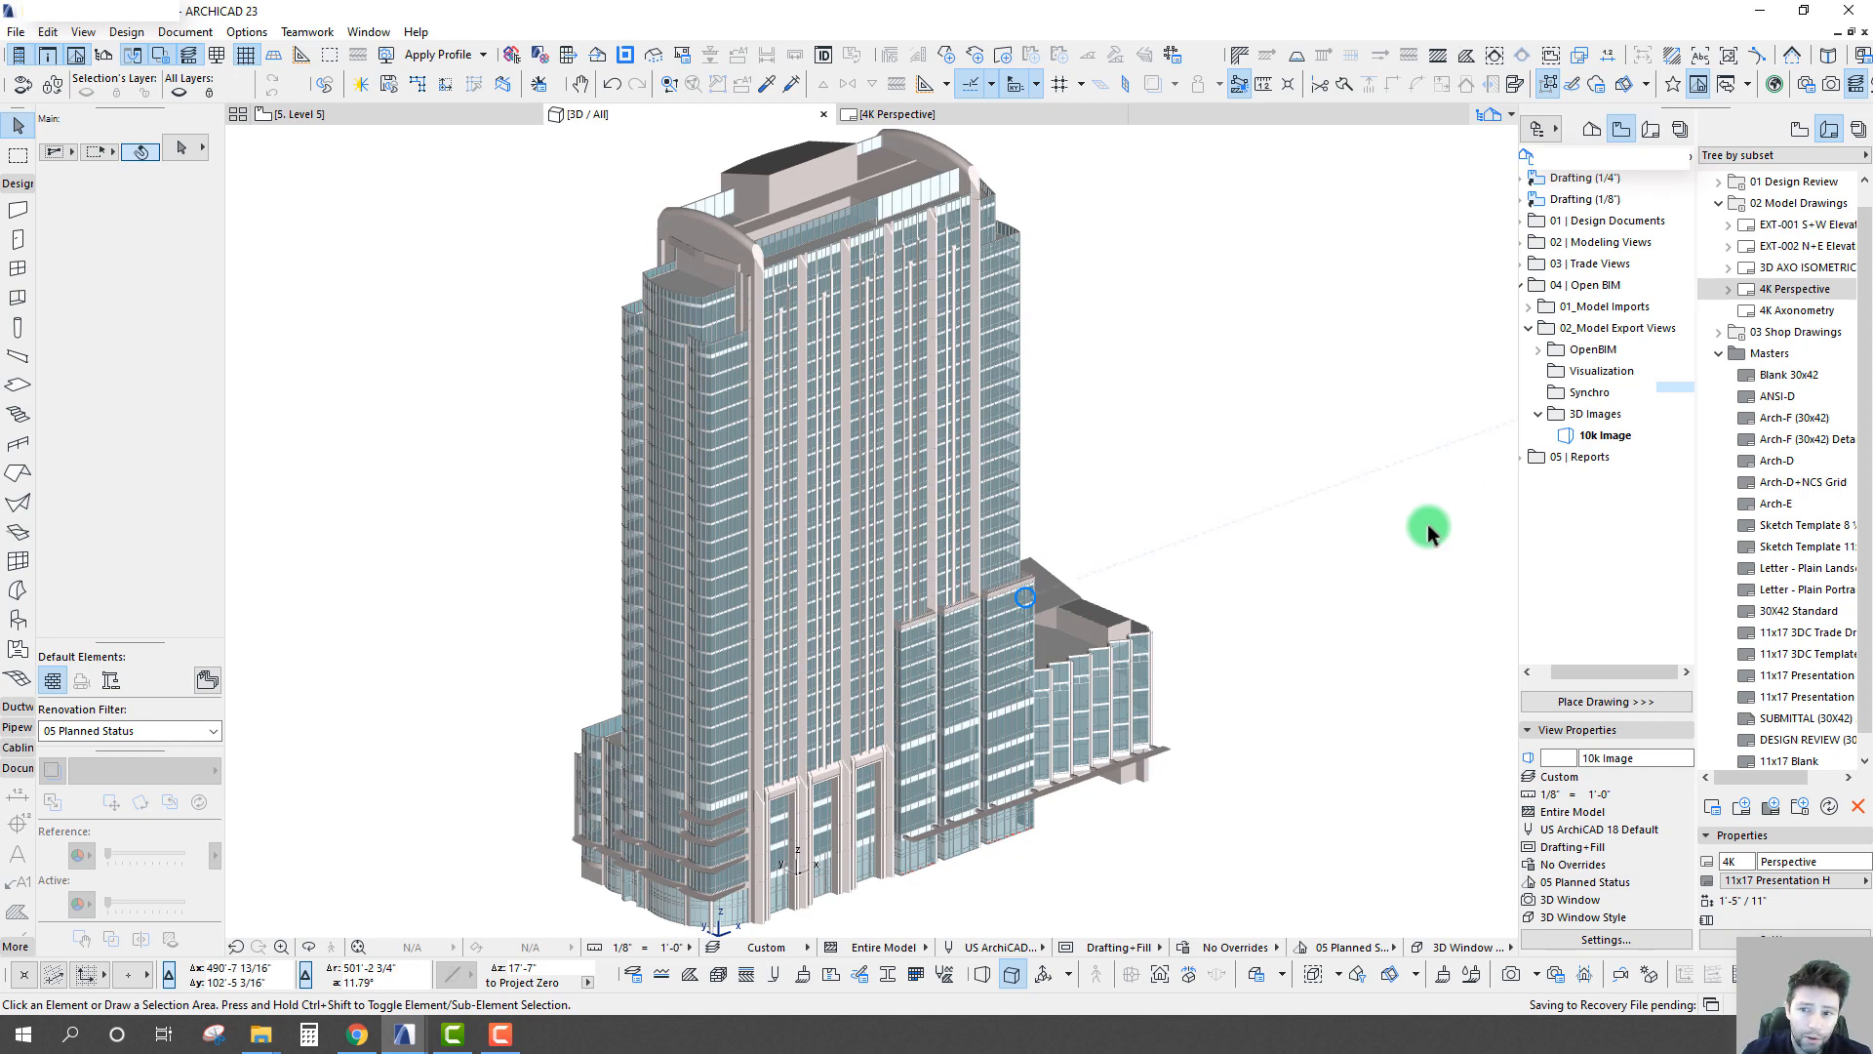
- Try to set the 3D window width to 8000 pixels
{"action": "right_click", "coordinate": [639, 124]}
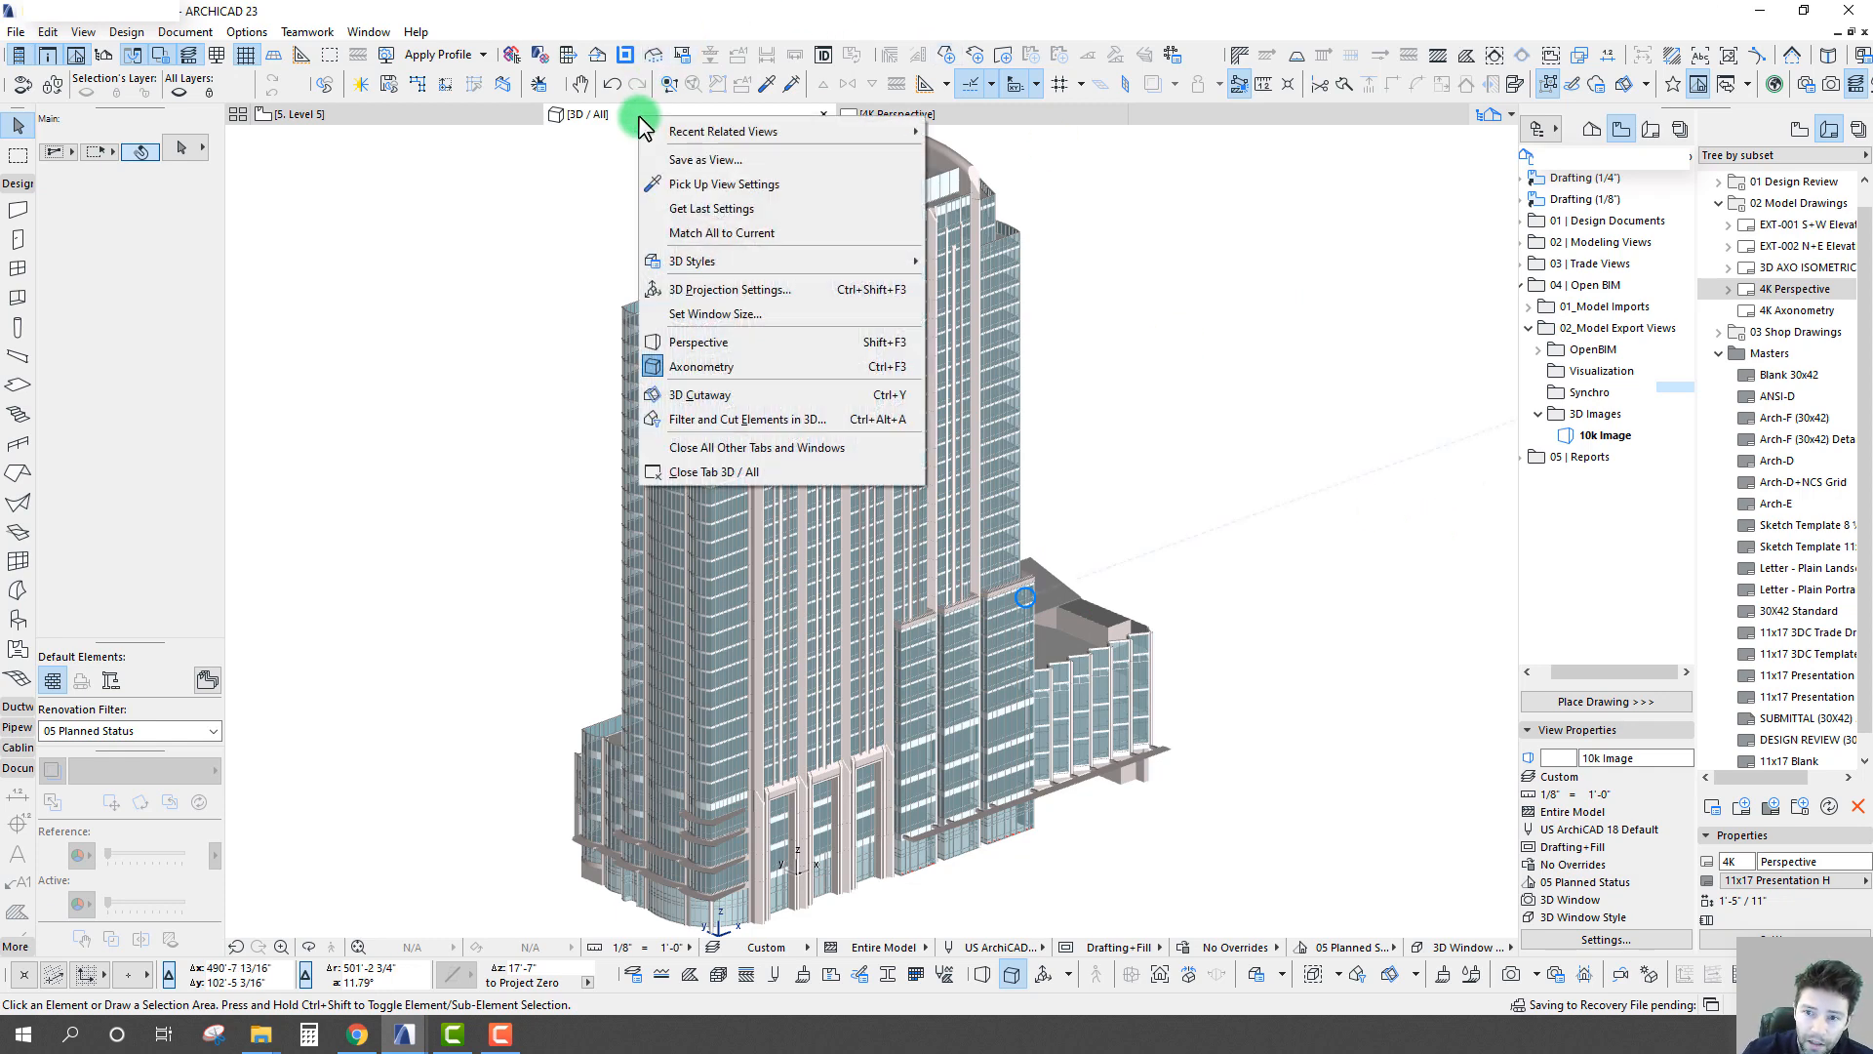
{"action": "left_click", "coordinate": [717, 316]}
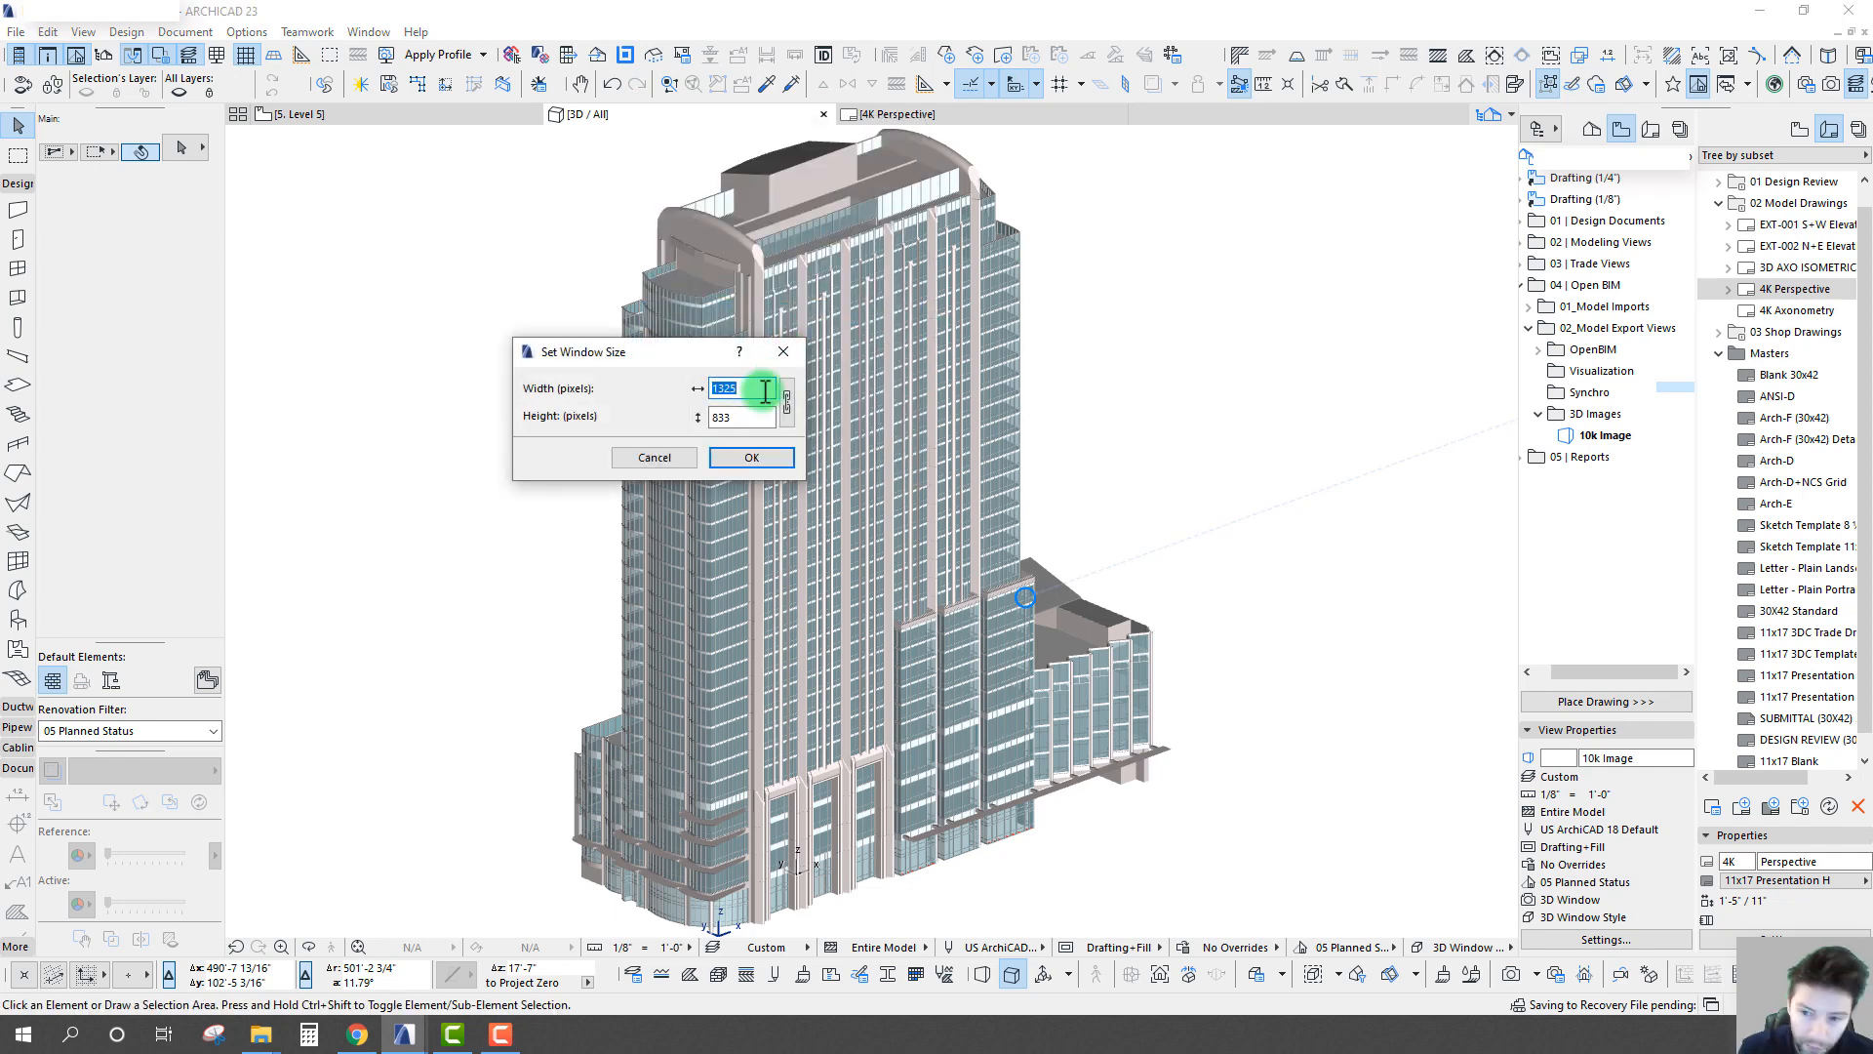
{"action": "type", "text": "8000"}
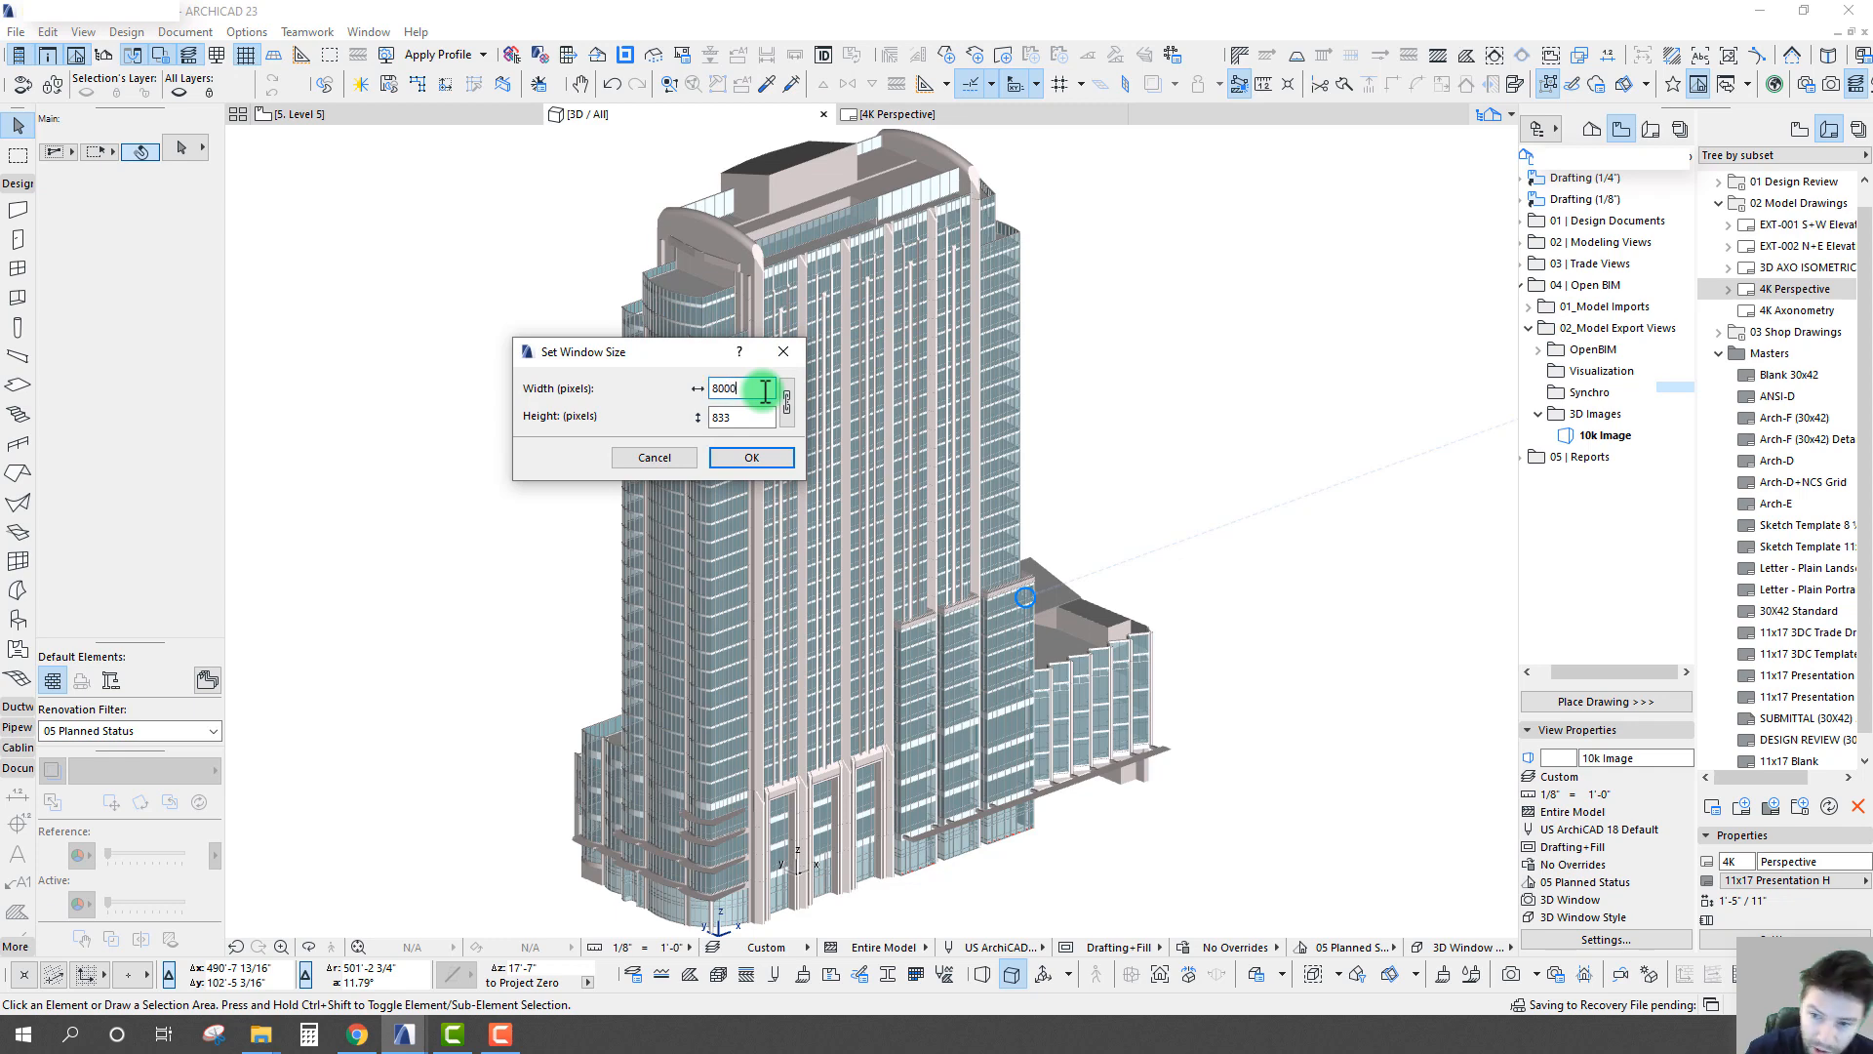
{"action": "double_click", "coordinate": [763, 391]}
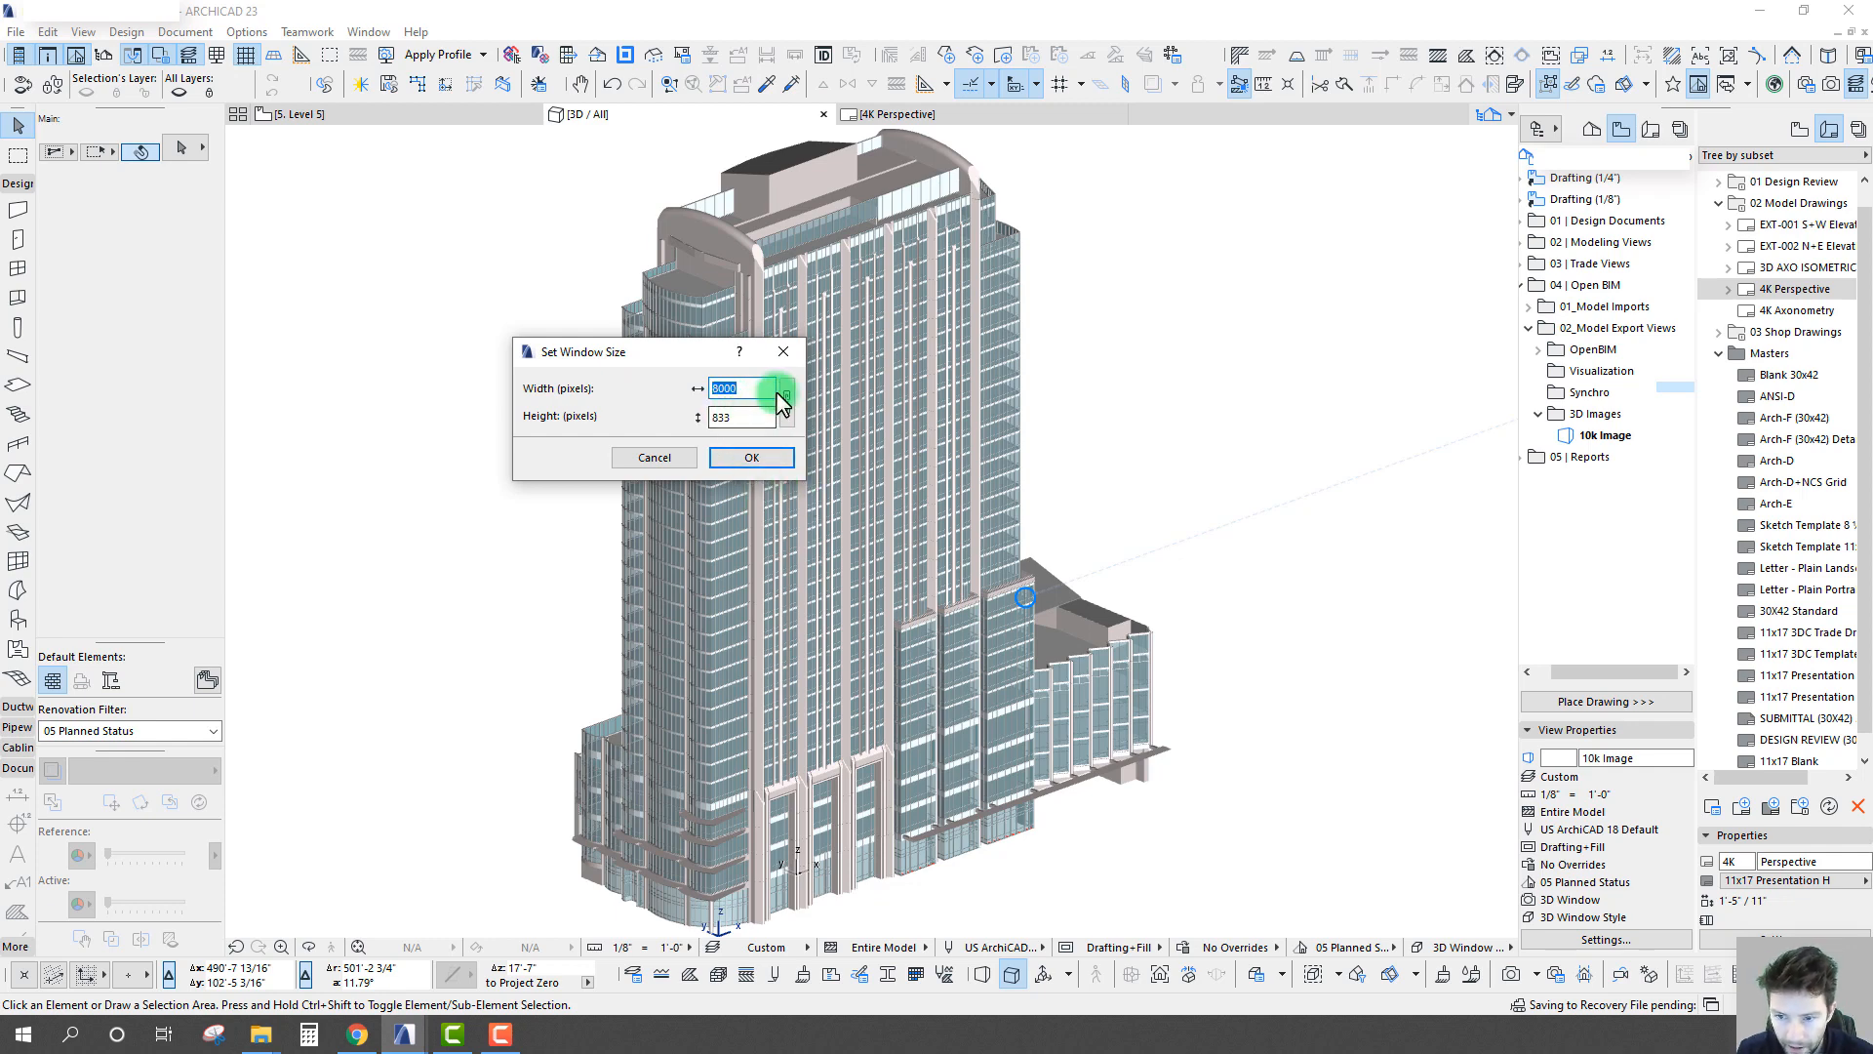
{"action": "left_click", "coordinate": [751, 457]}
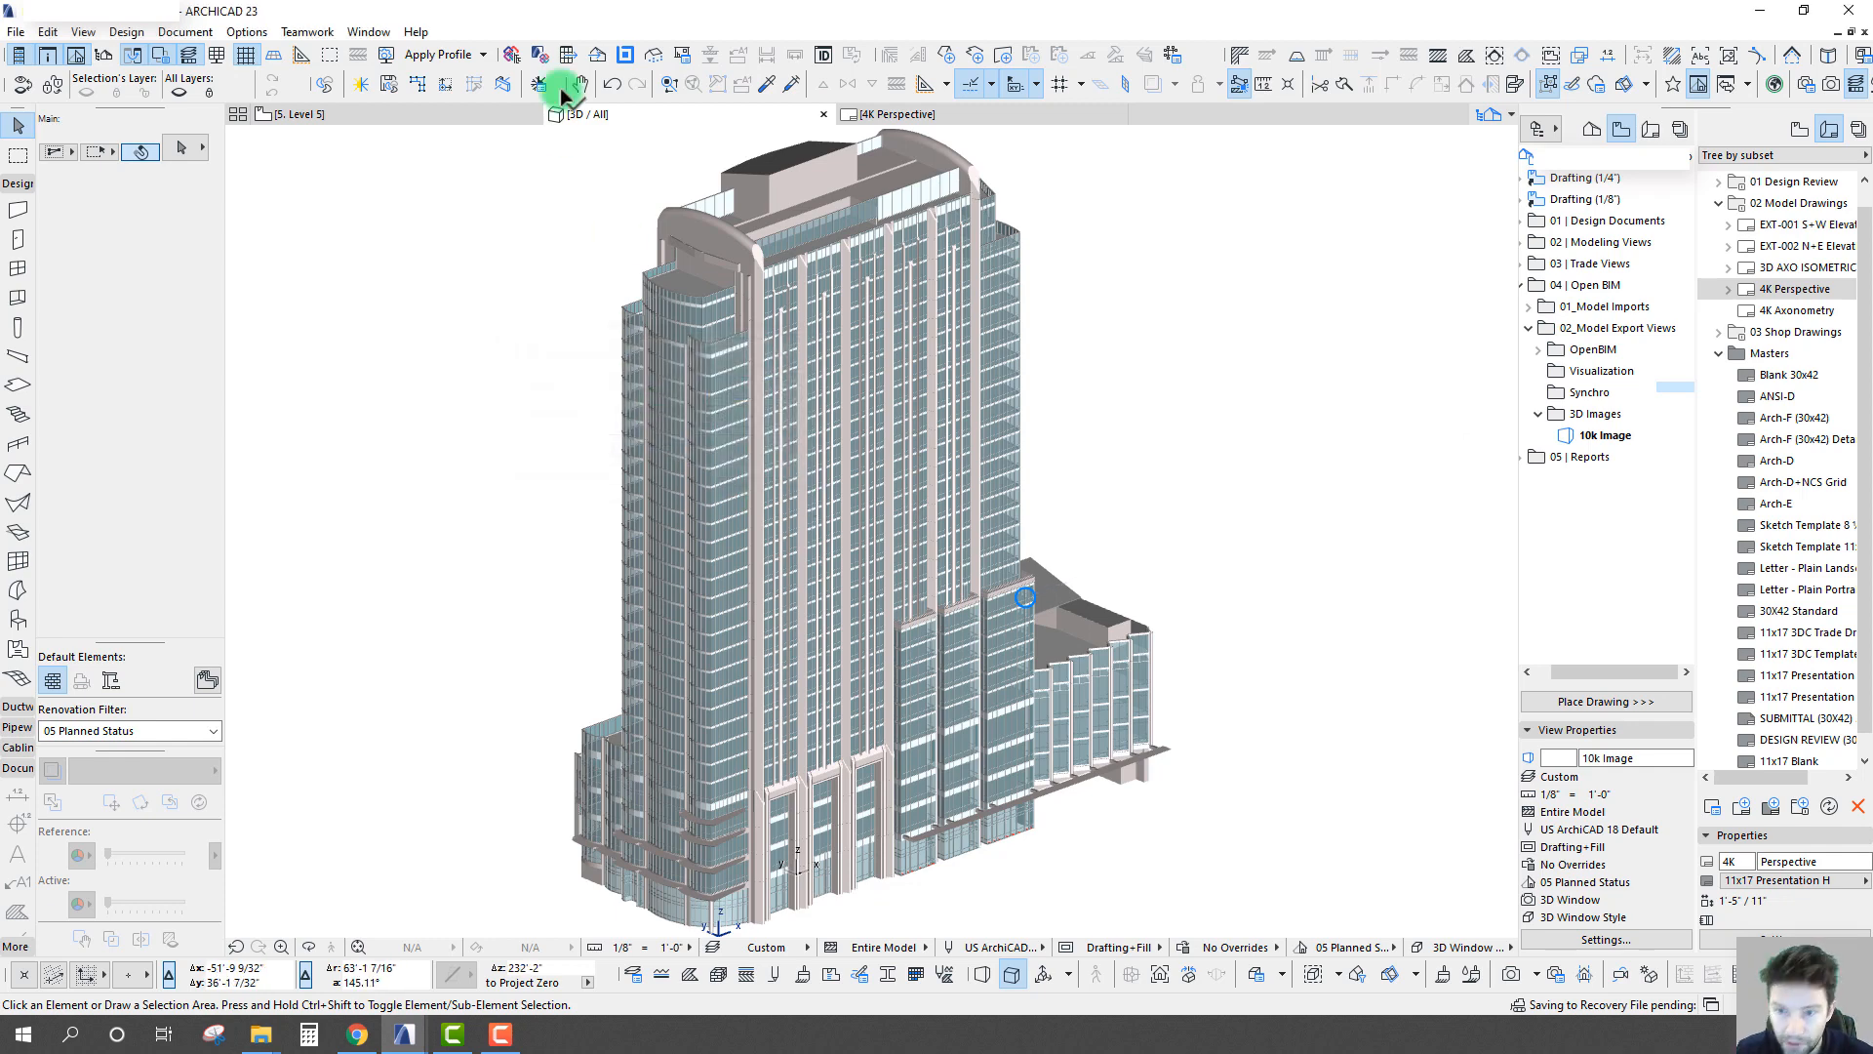
- Set the 3D window height to 6000 pixels with the width kept proportional, and apply the size
{"action": "right_click", "coordinate": [601, 115]}
{"action": "left_click", "coordinate": [680, 306]}
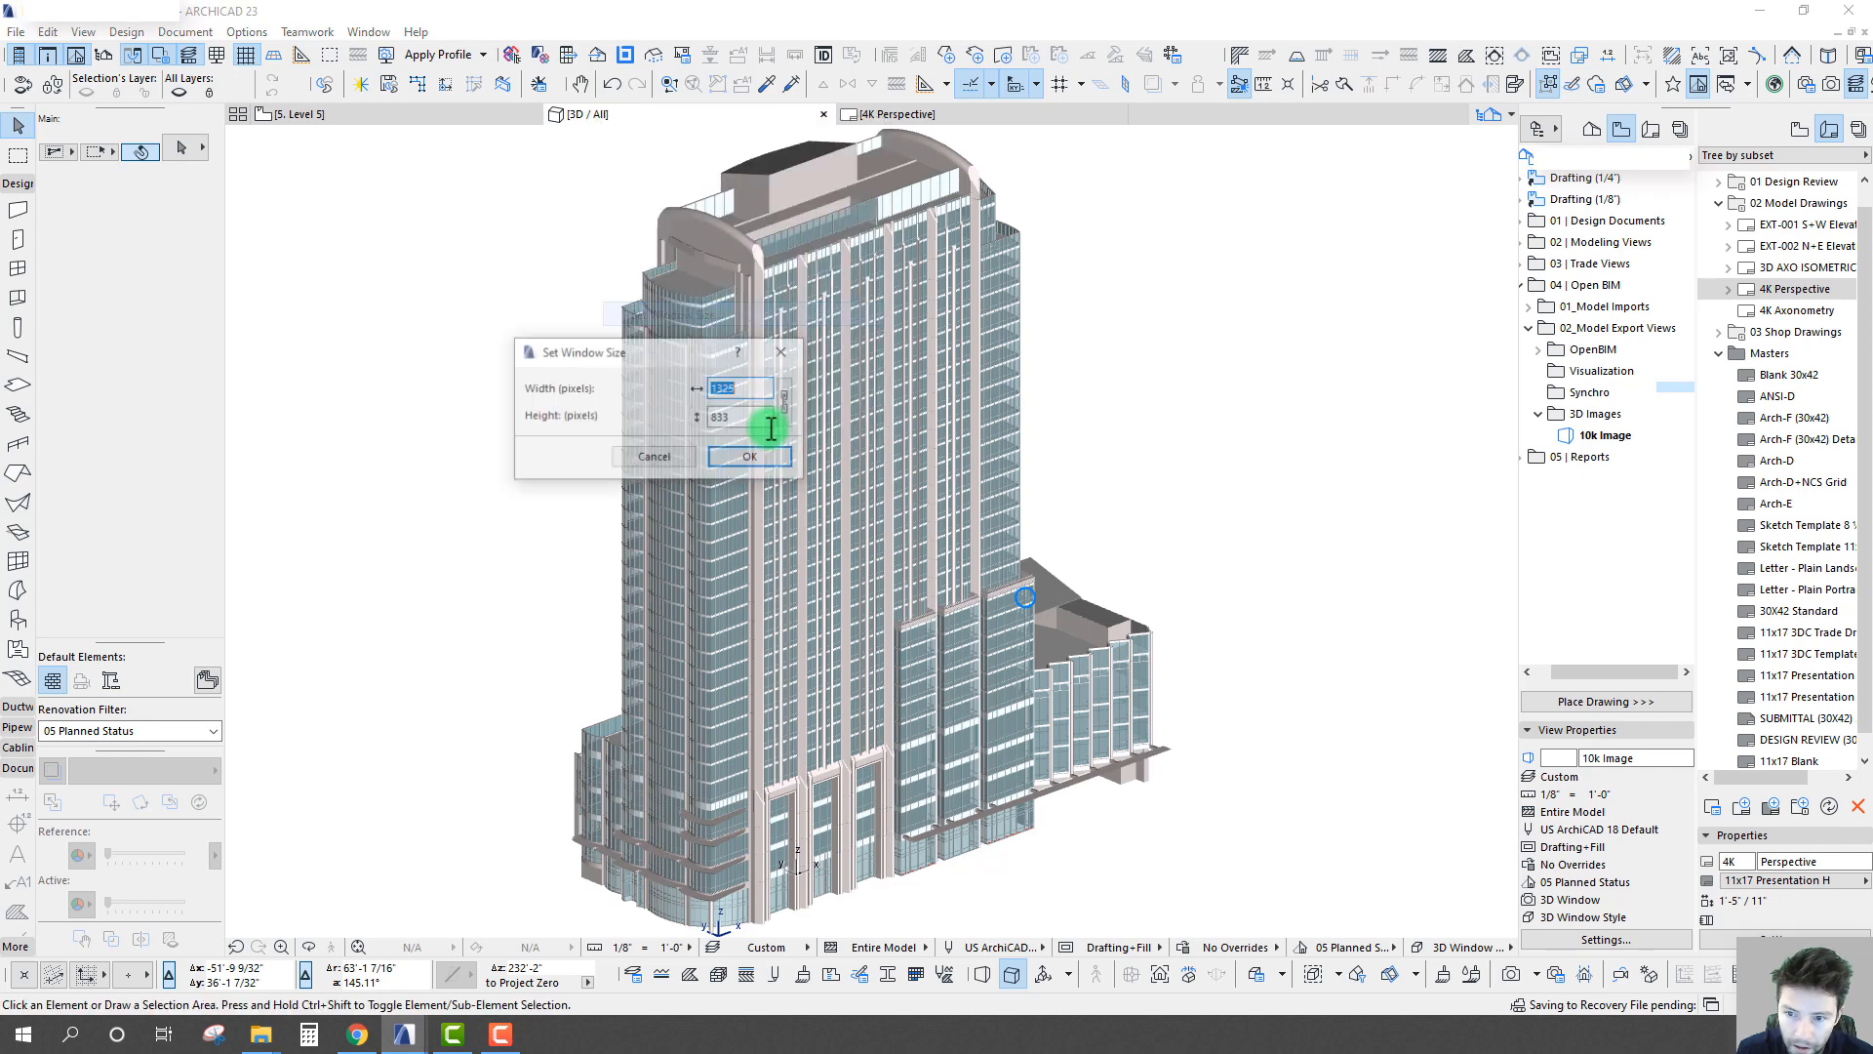
{"action": "left_click", "coordinate": [741, 418]}
{"action": "double_click", "coordinate": [717, 417]}
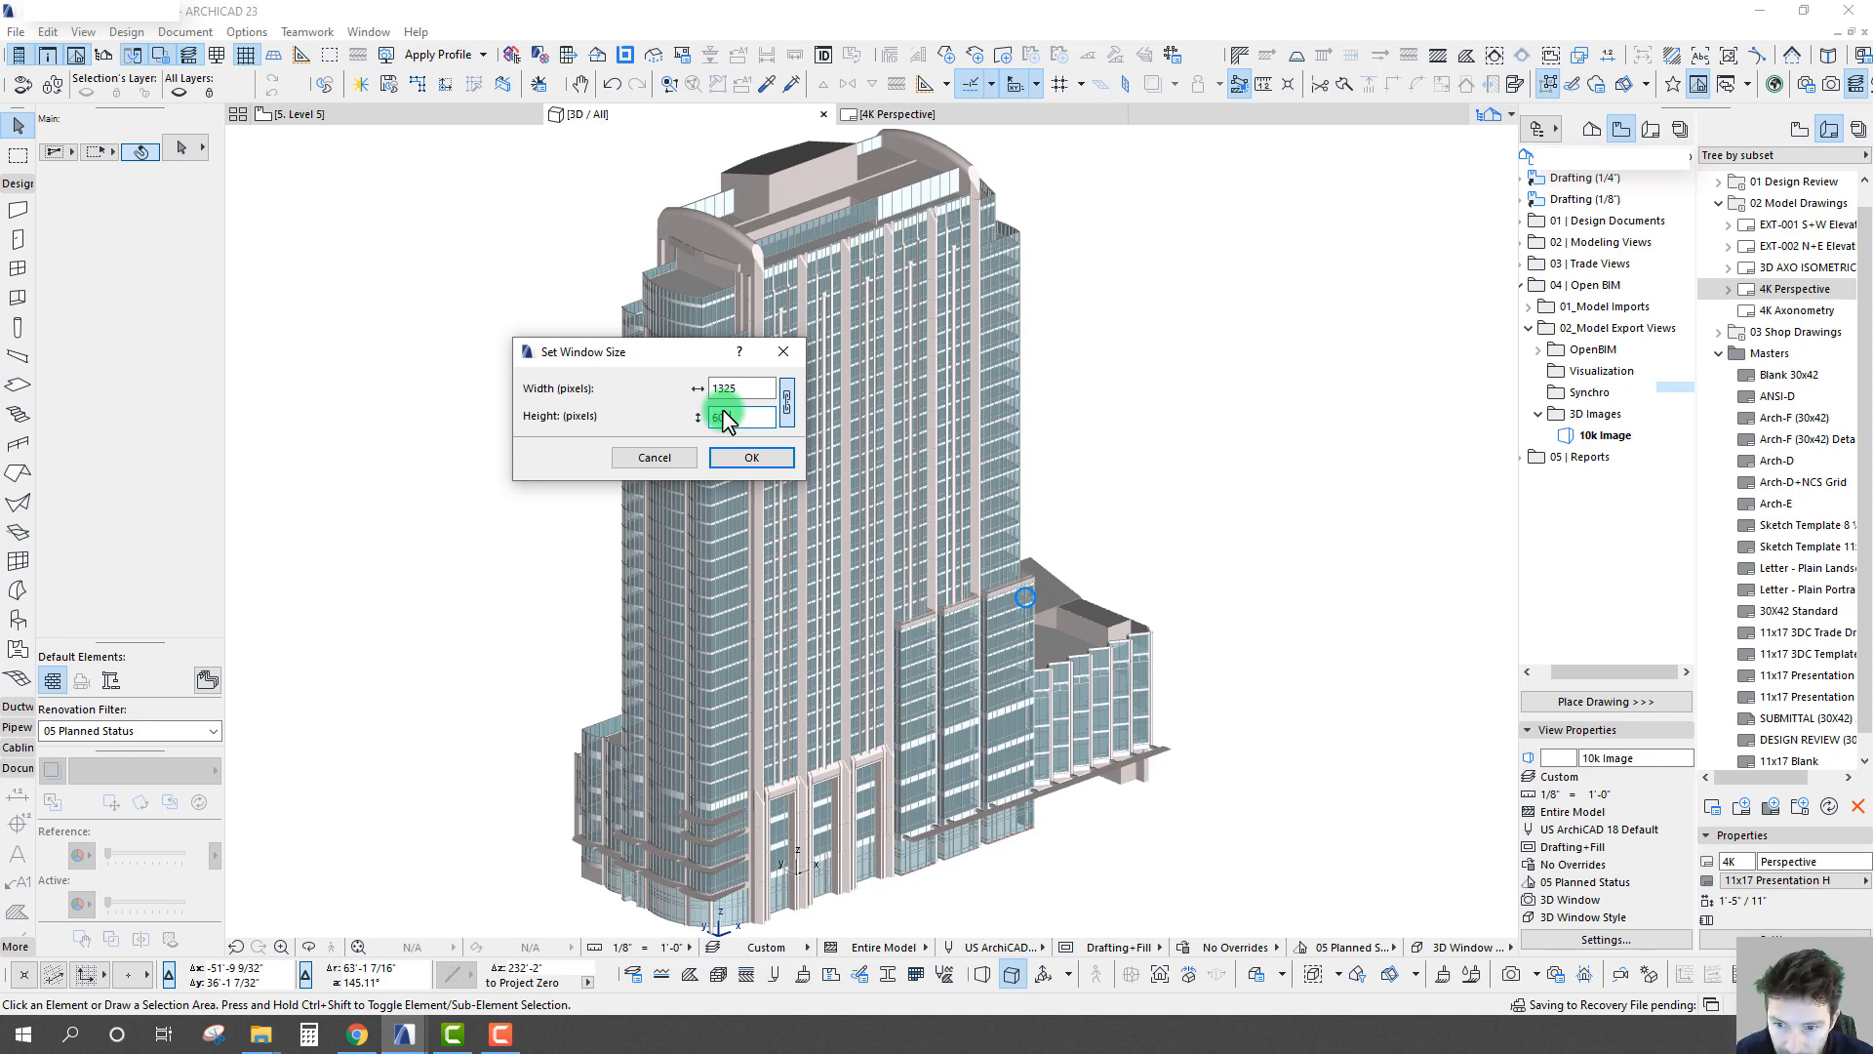
{"action": "type", "text": "6000"}
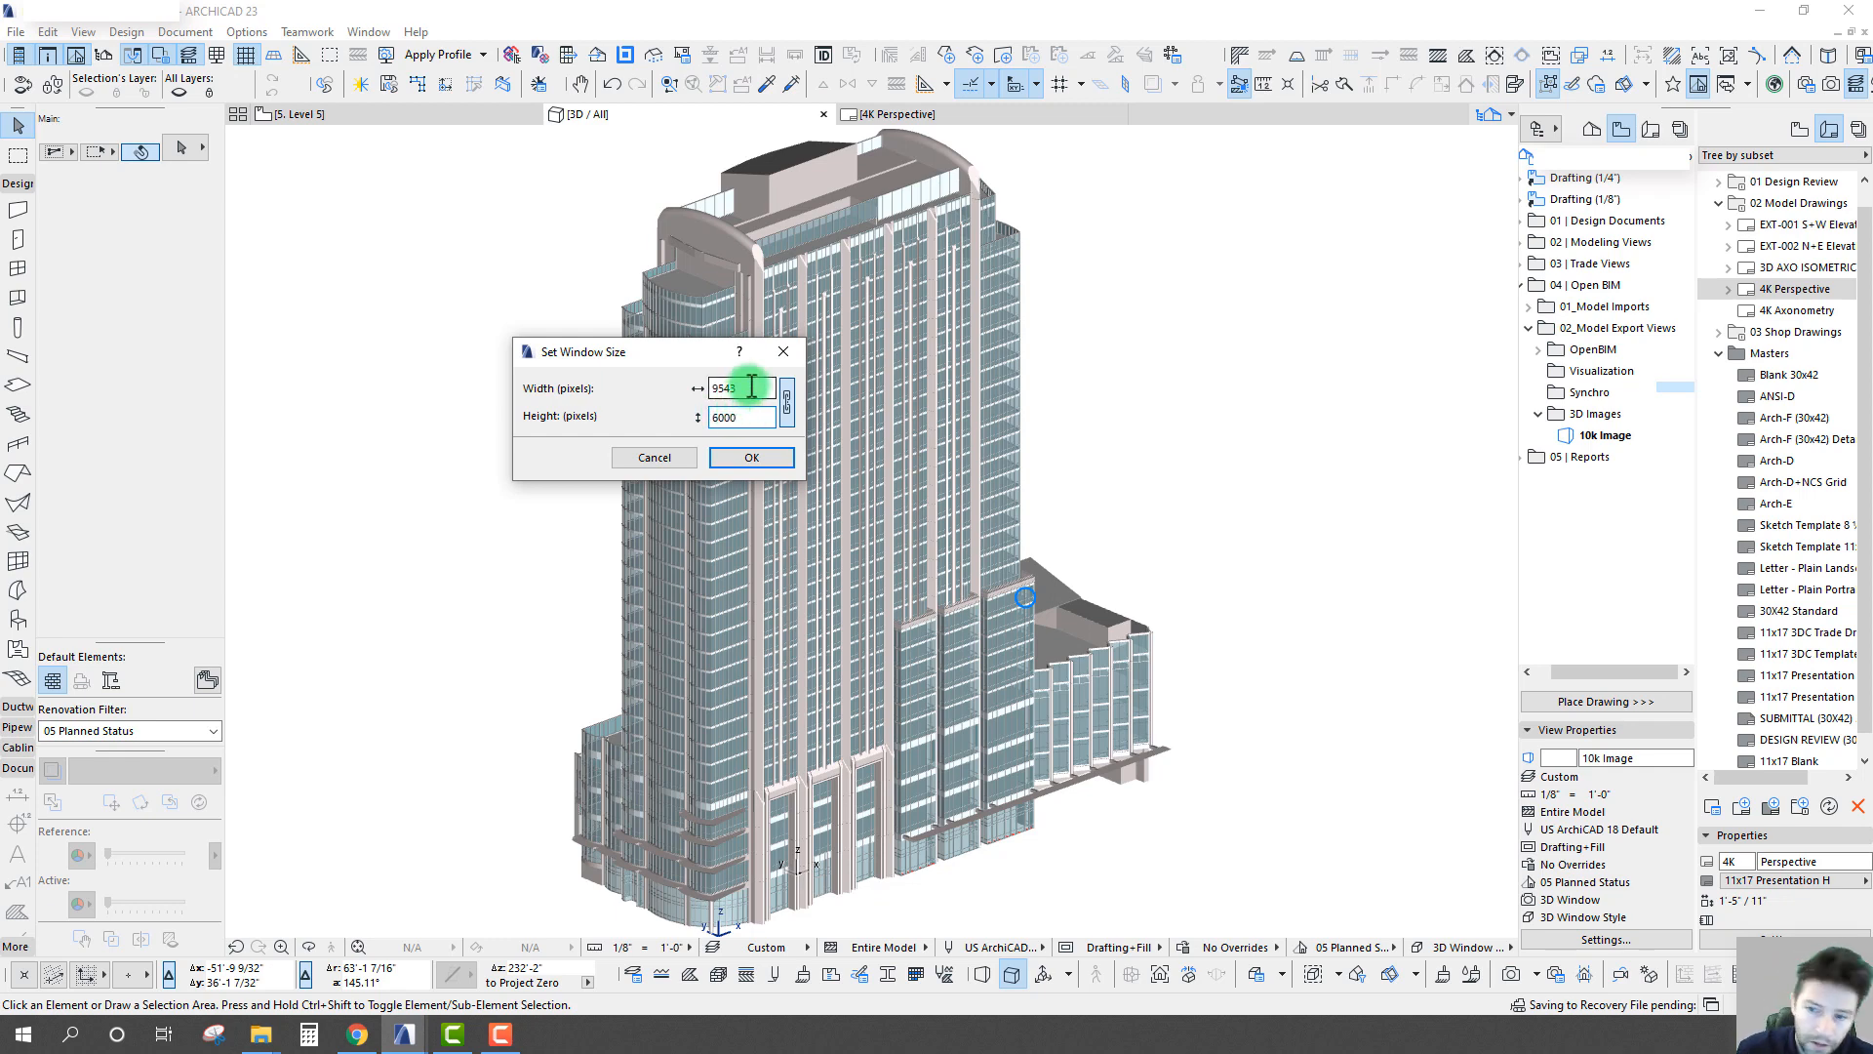
{"action": "left_click_drag", "start_coordinate": [698, 366], "coordinate": [649, 350]}
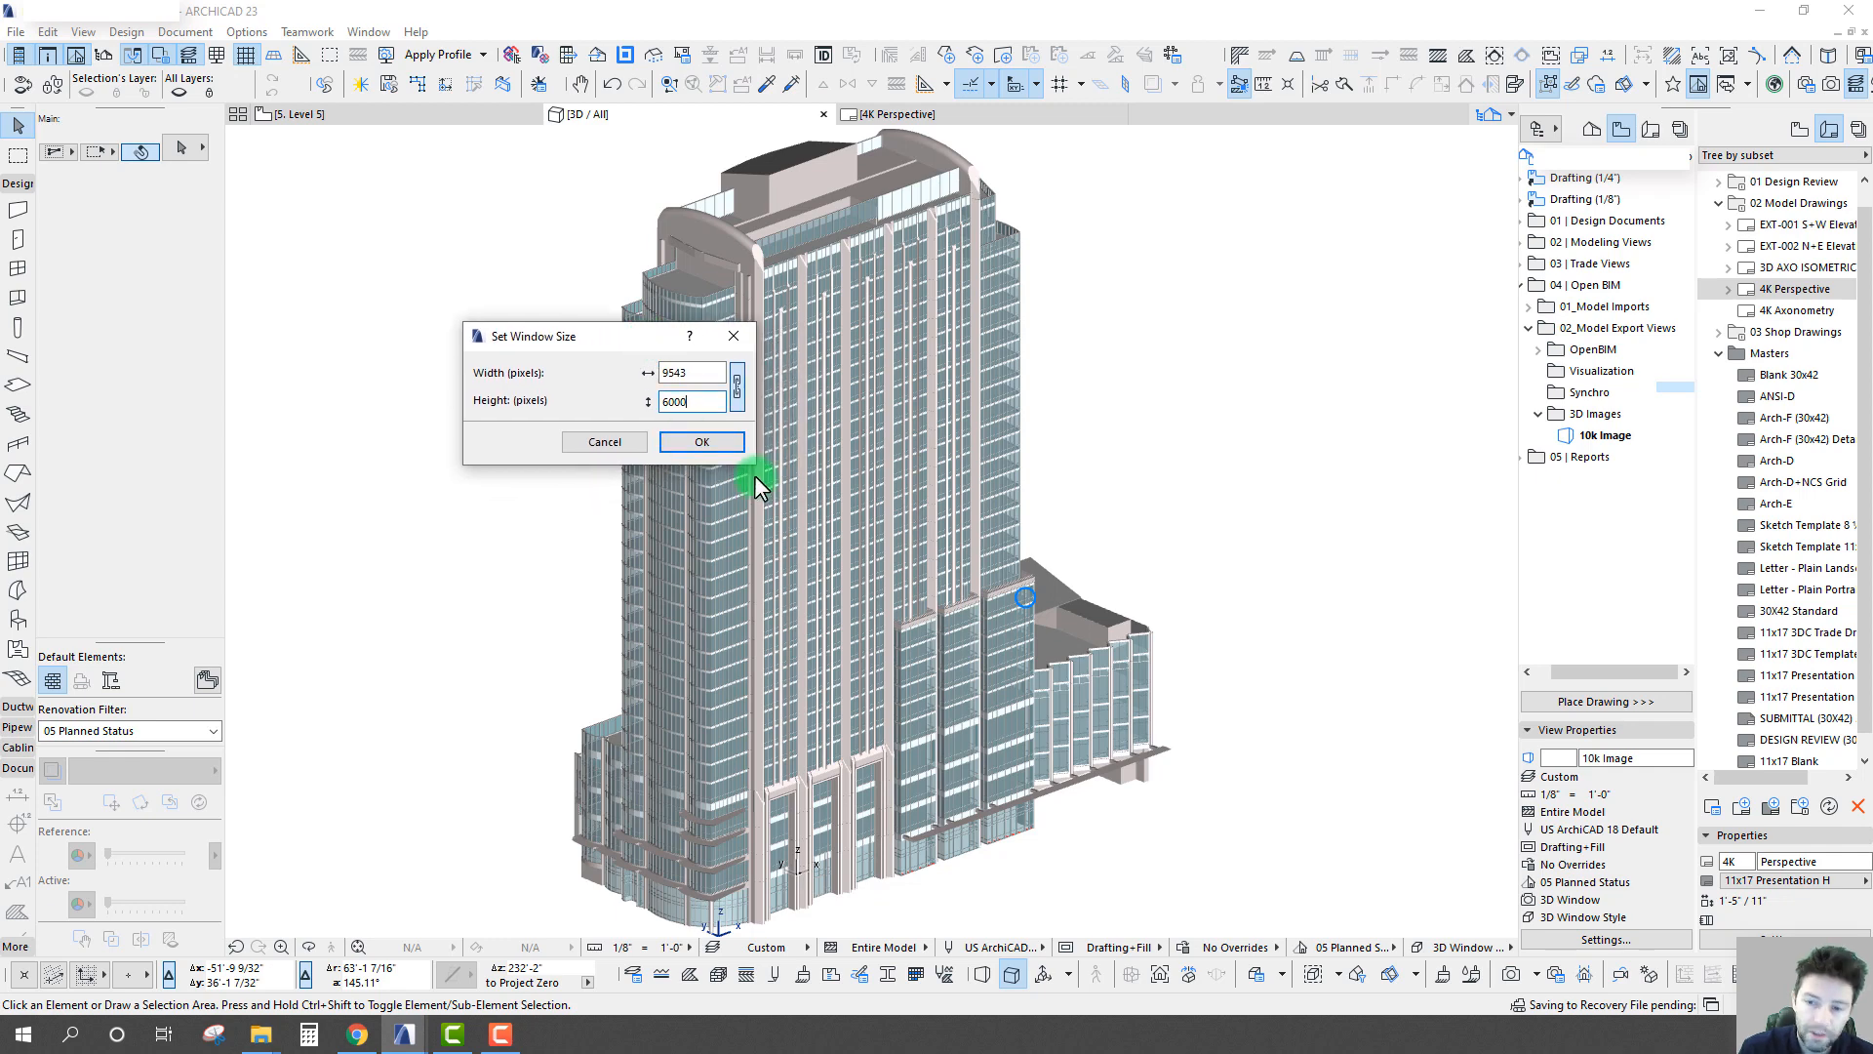
{"action": "left_click", "coordinate": [688, 442]}
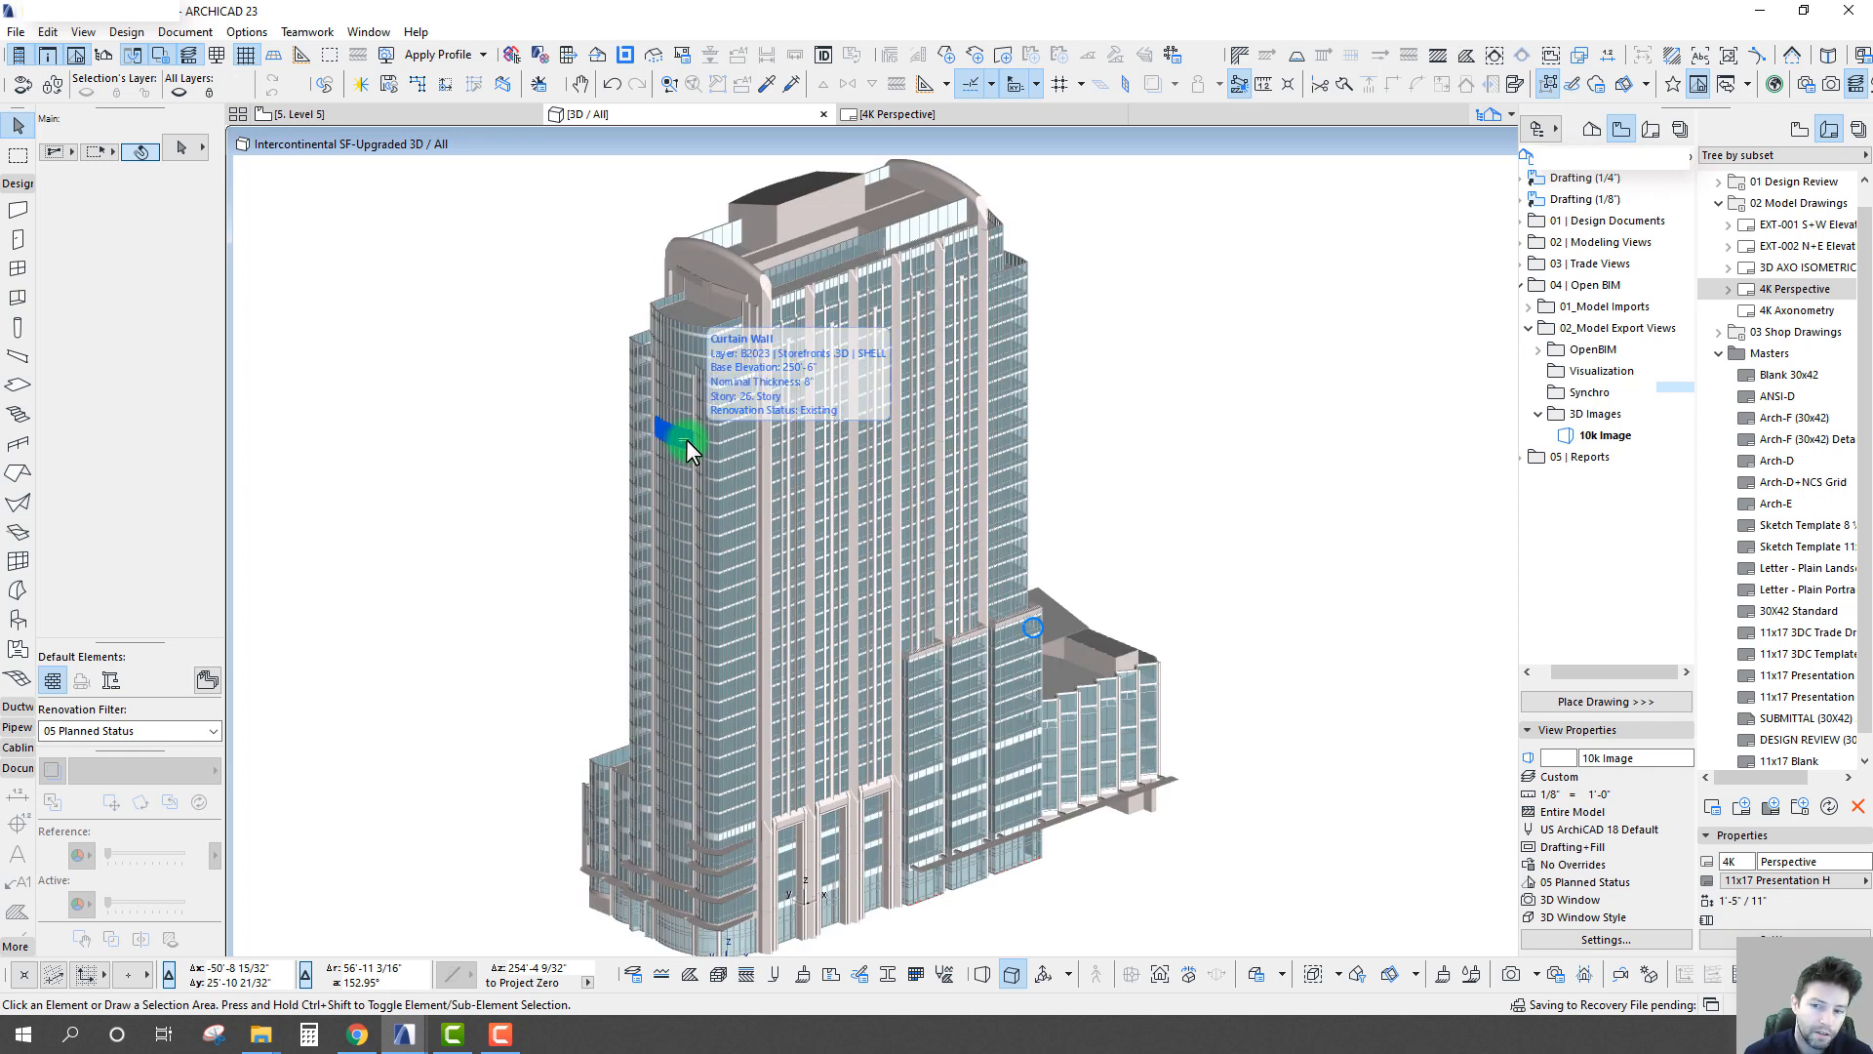
{"action": "left_click", "coordinate": [677, 434]}
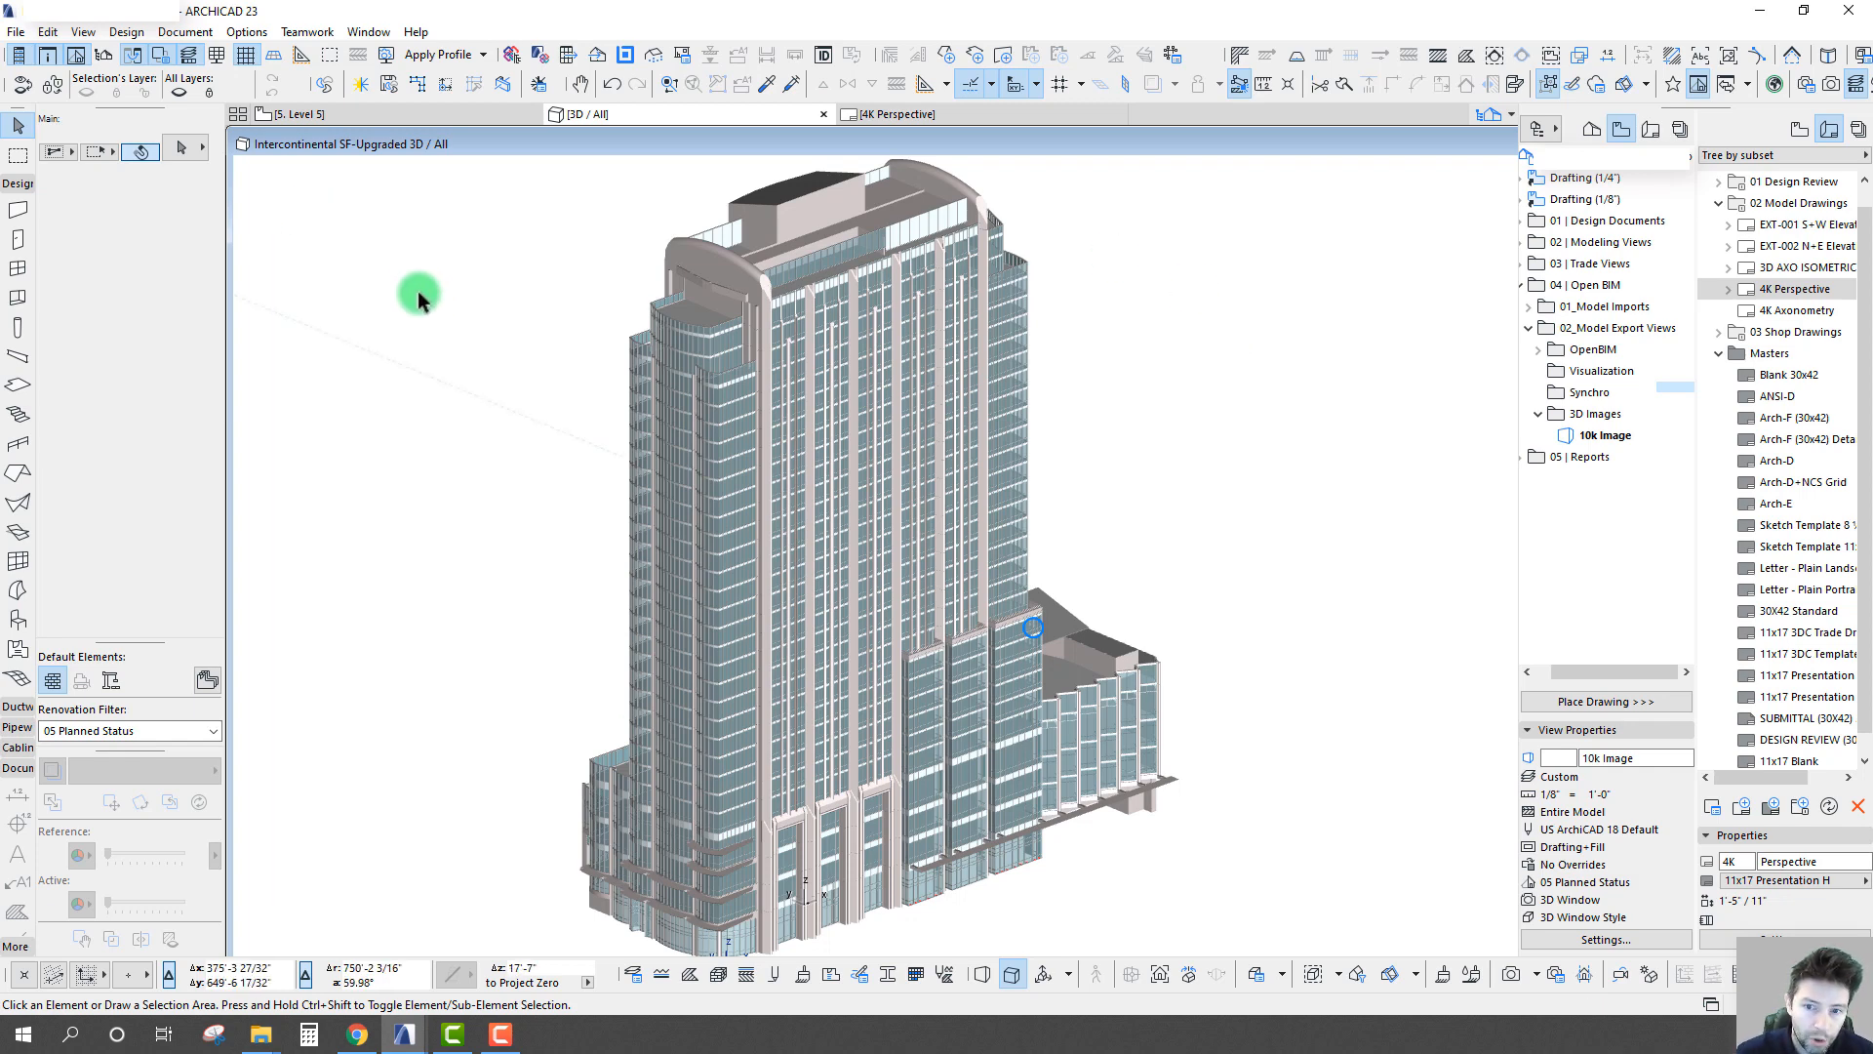
- Select all elements of the tower and zoom the 3D view to the selection
{"action": "key", "text": "ctrl+a"}
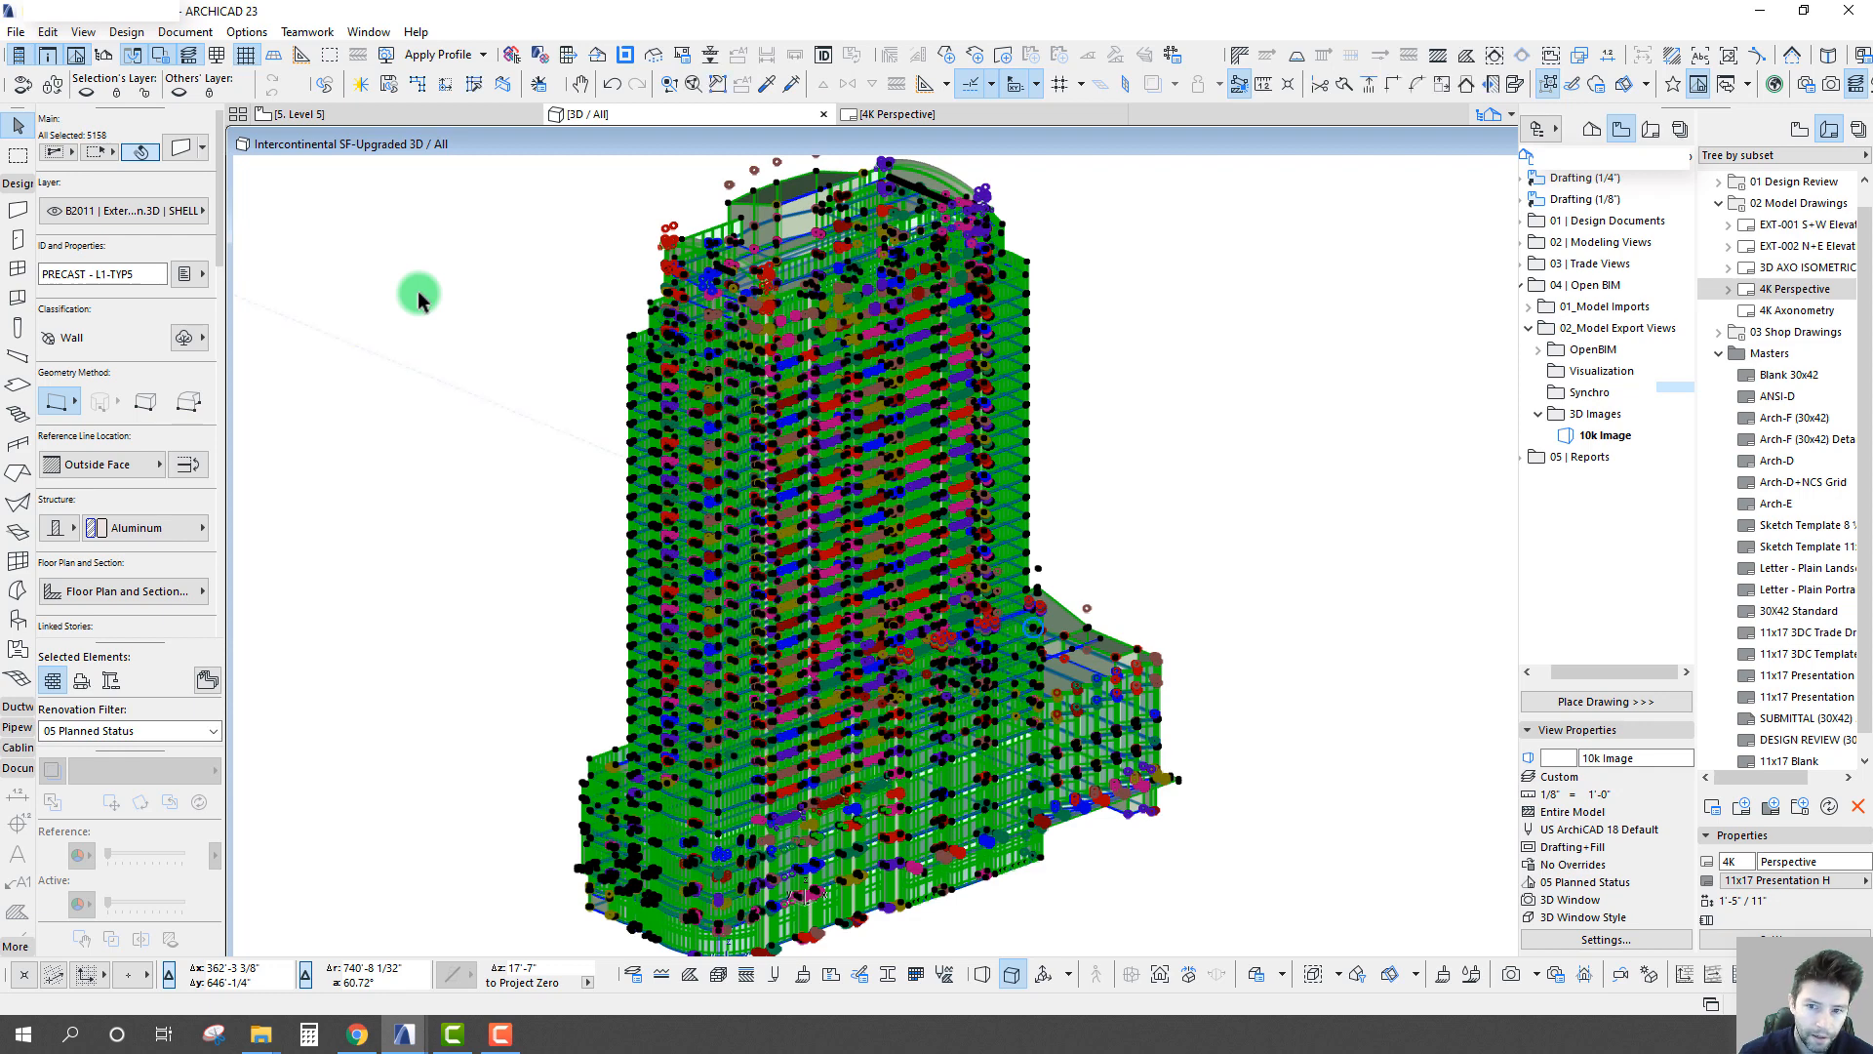
{"action": "right_click", "coordinate": [459, 338]}
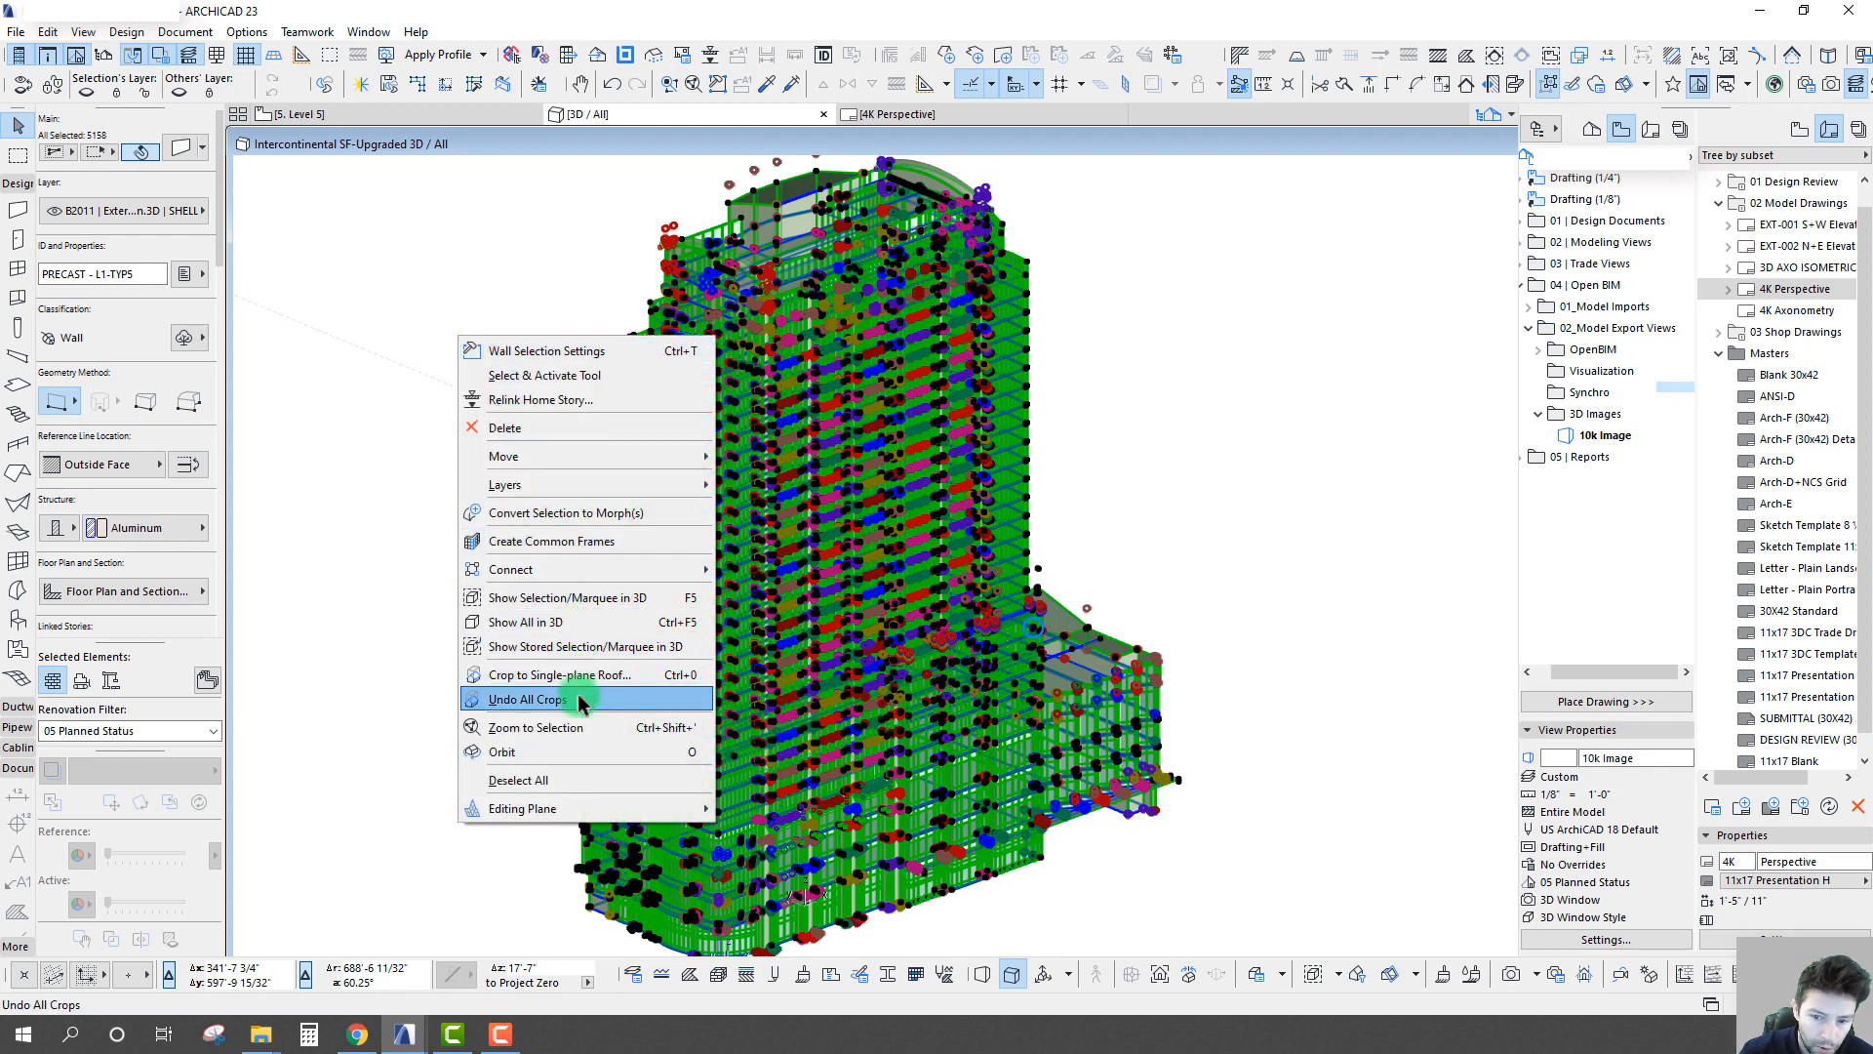
{"action": "left_click", "coordinate": [590, 728]}
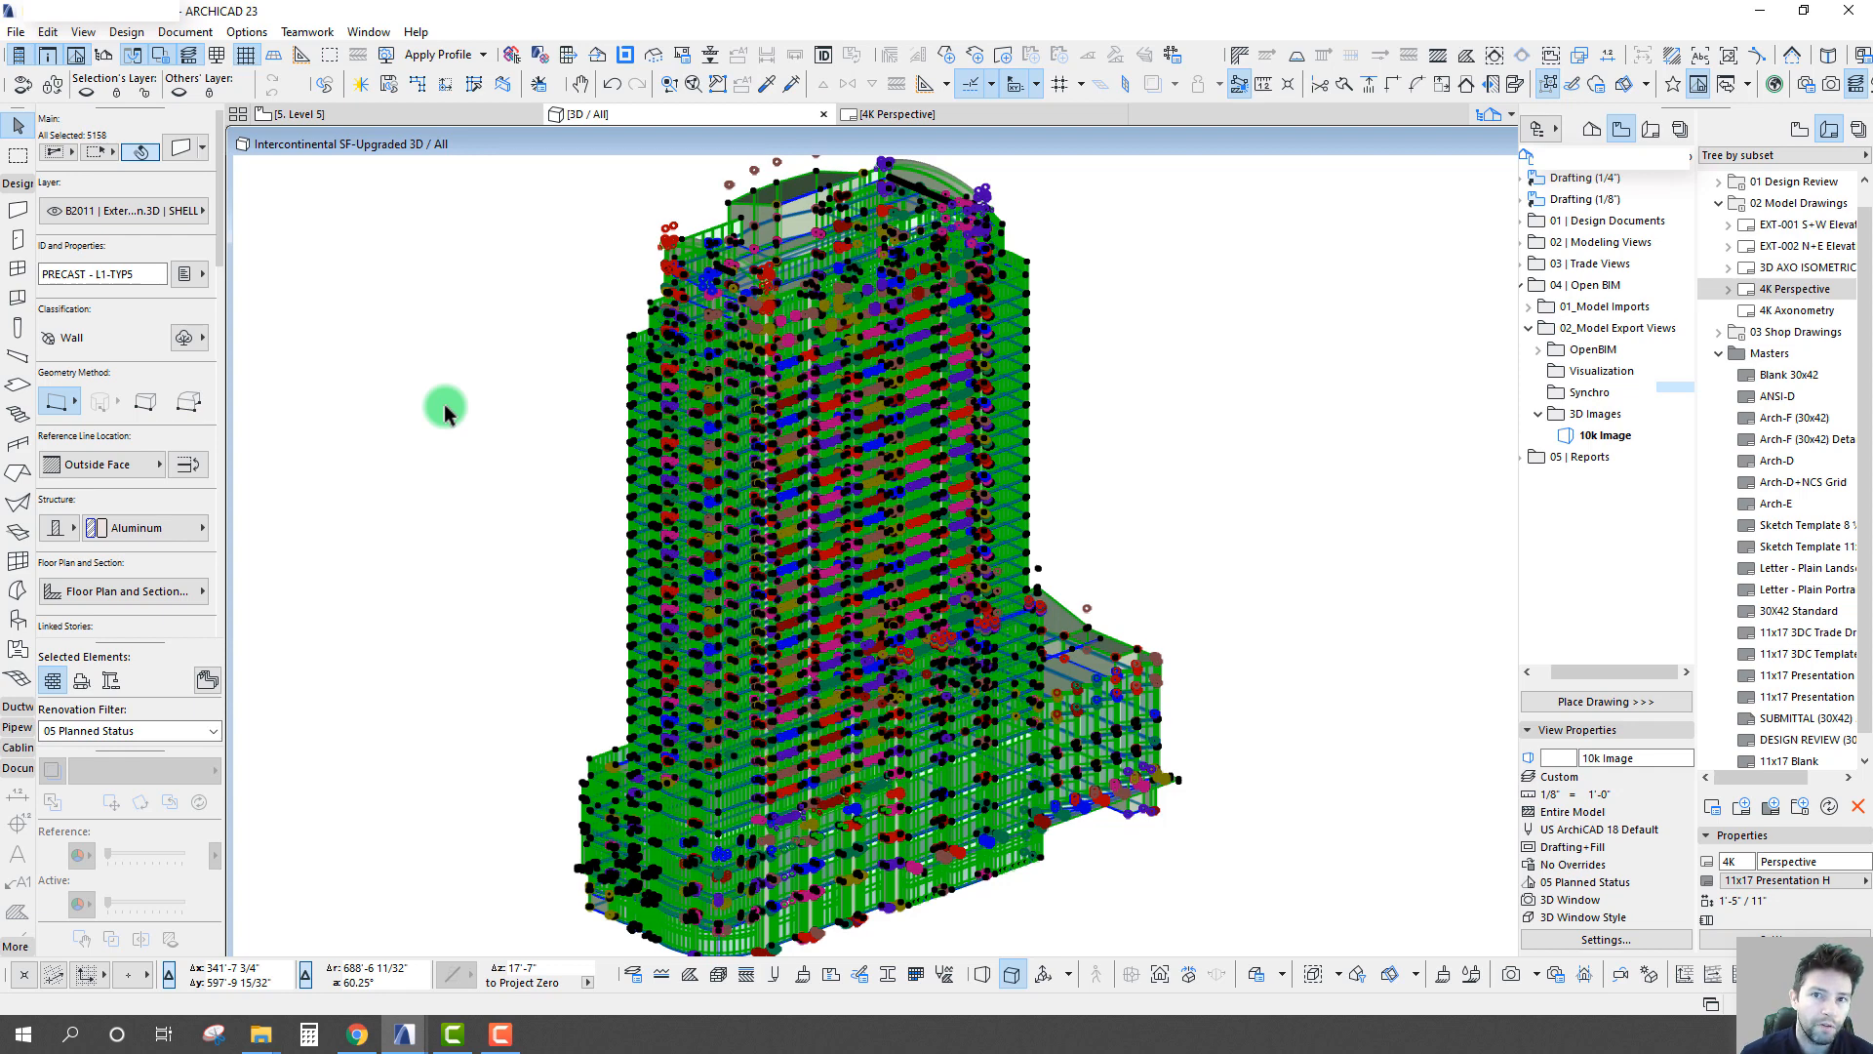
{"action": "key", "text": "Escape"}
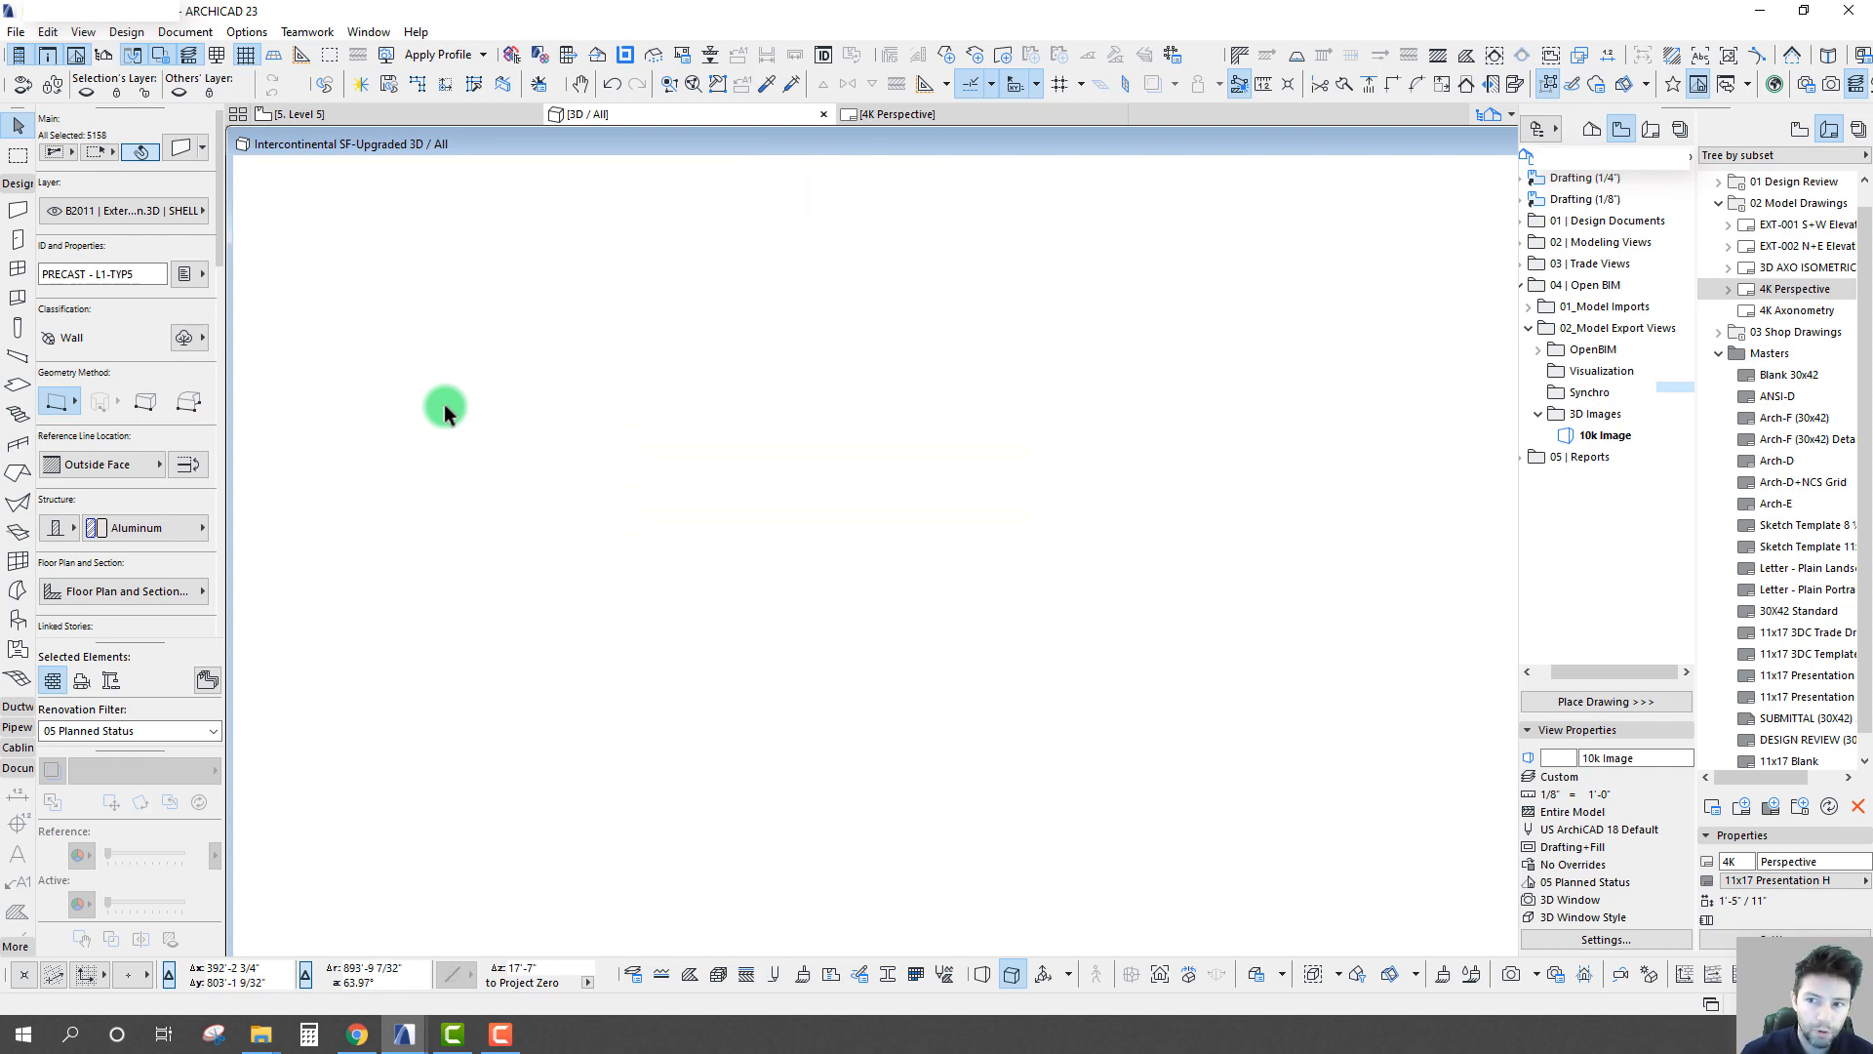
- Save the current axonometry in the 3D Images folder as a view named 6k Axo Vertical
{"action": "left_click", "coordinate": [1567, 414]}
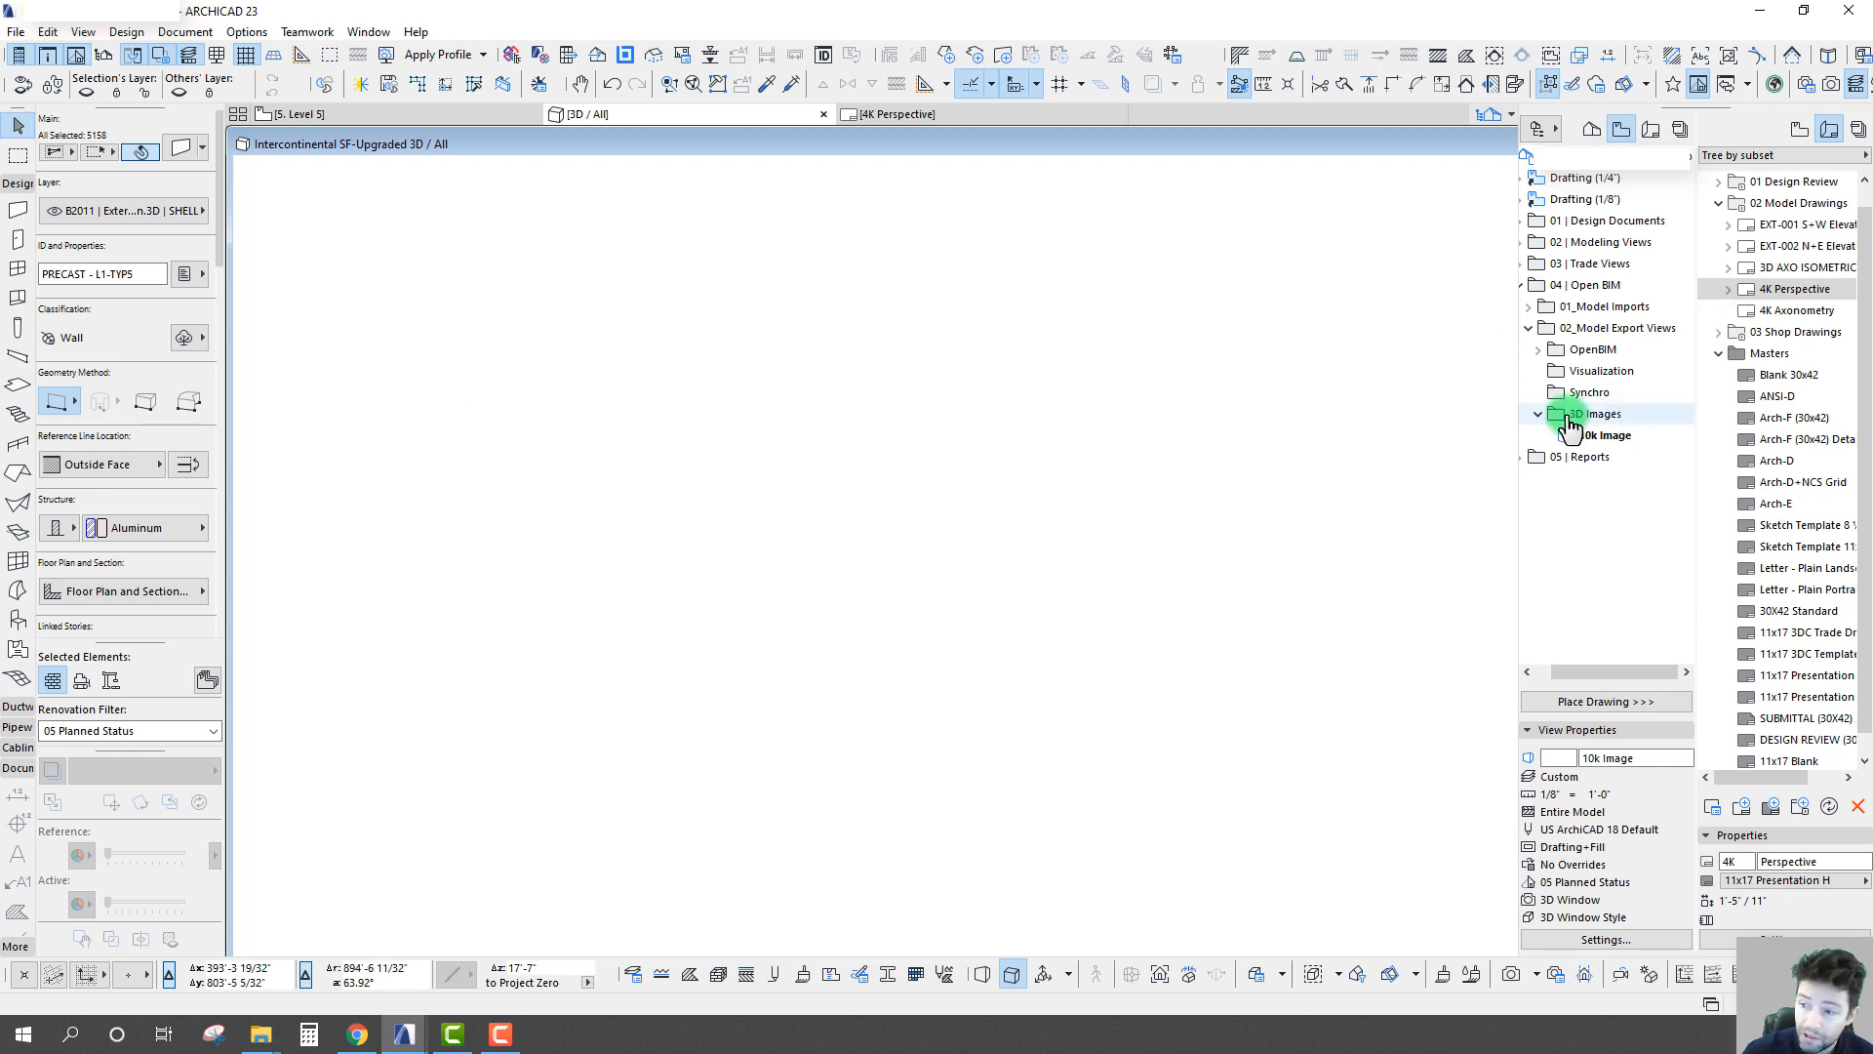
{"action": "right_click", "coordinate": [1567, 420]}
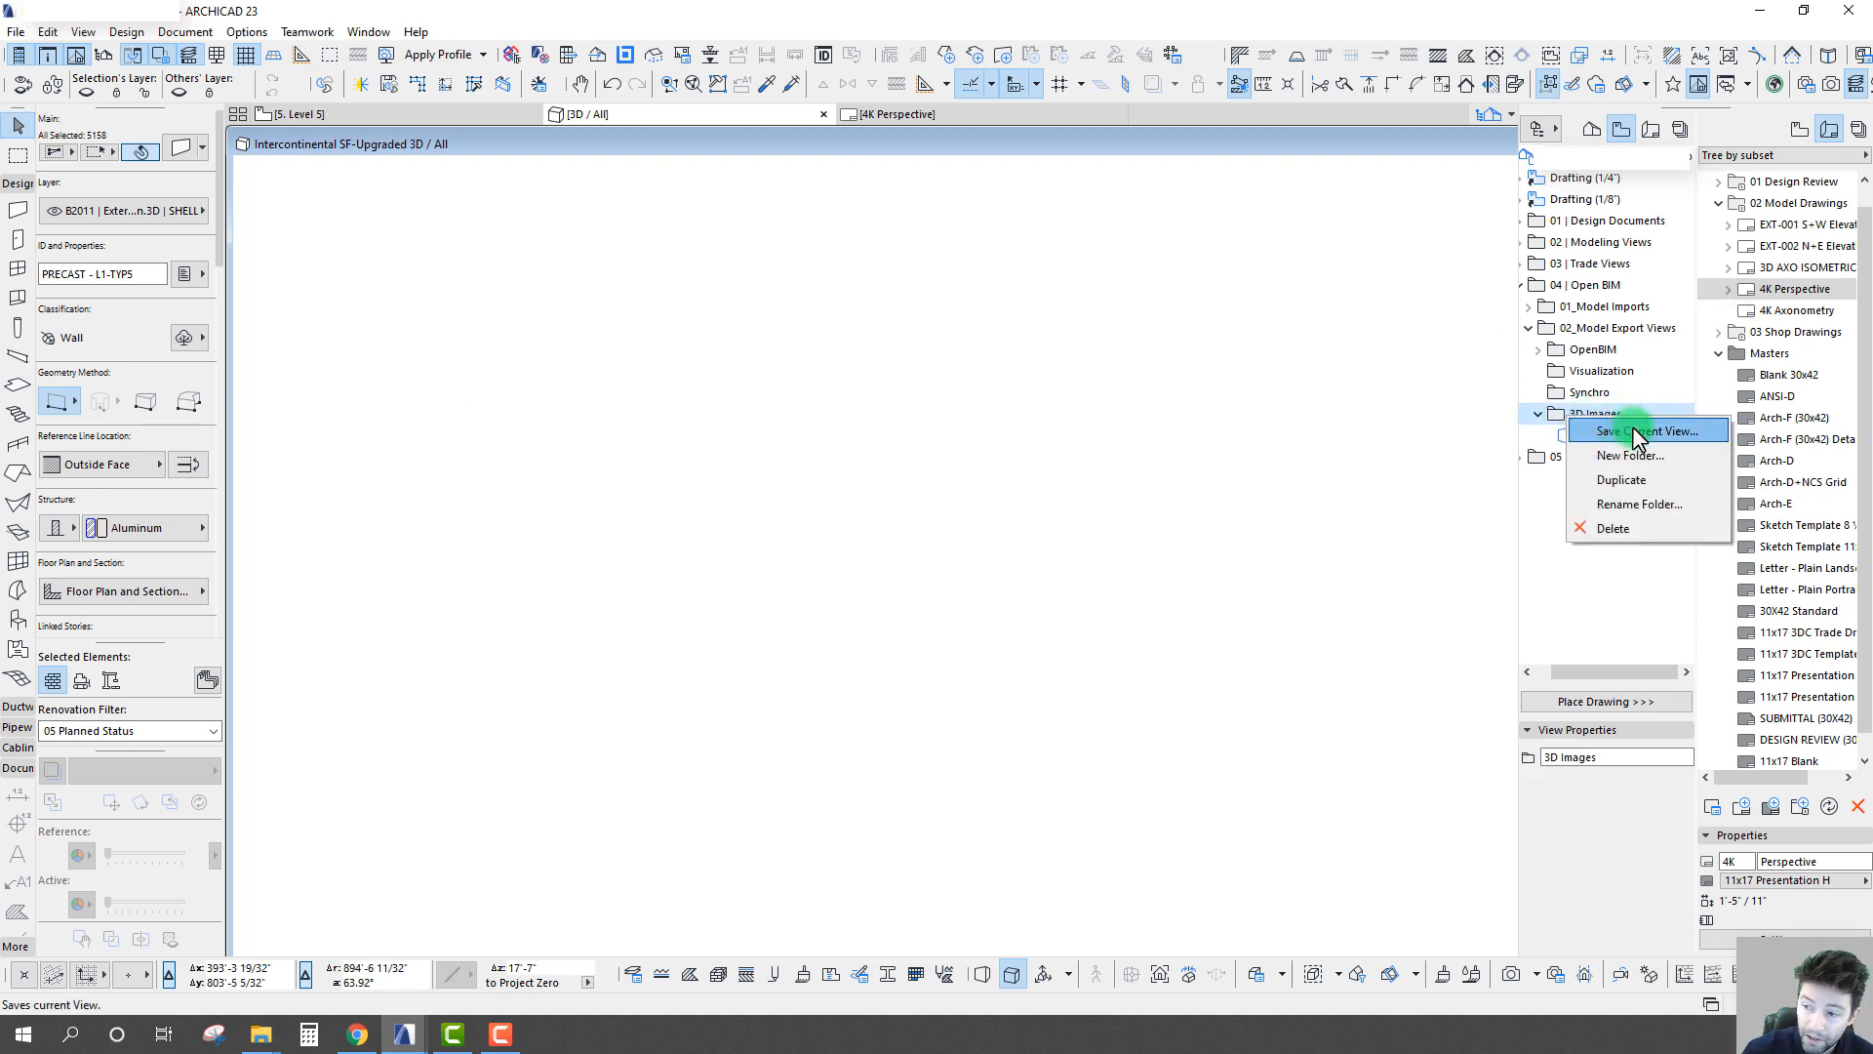
{"action": "left_click", "coordinate": [1636, 432]}
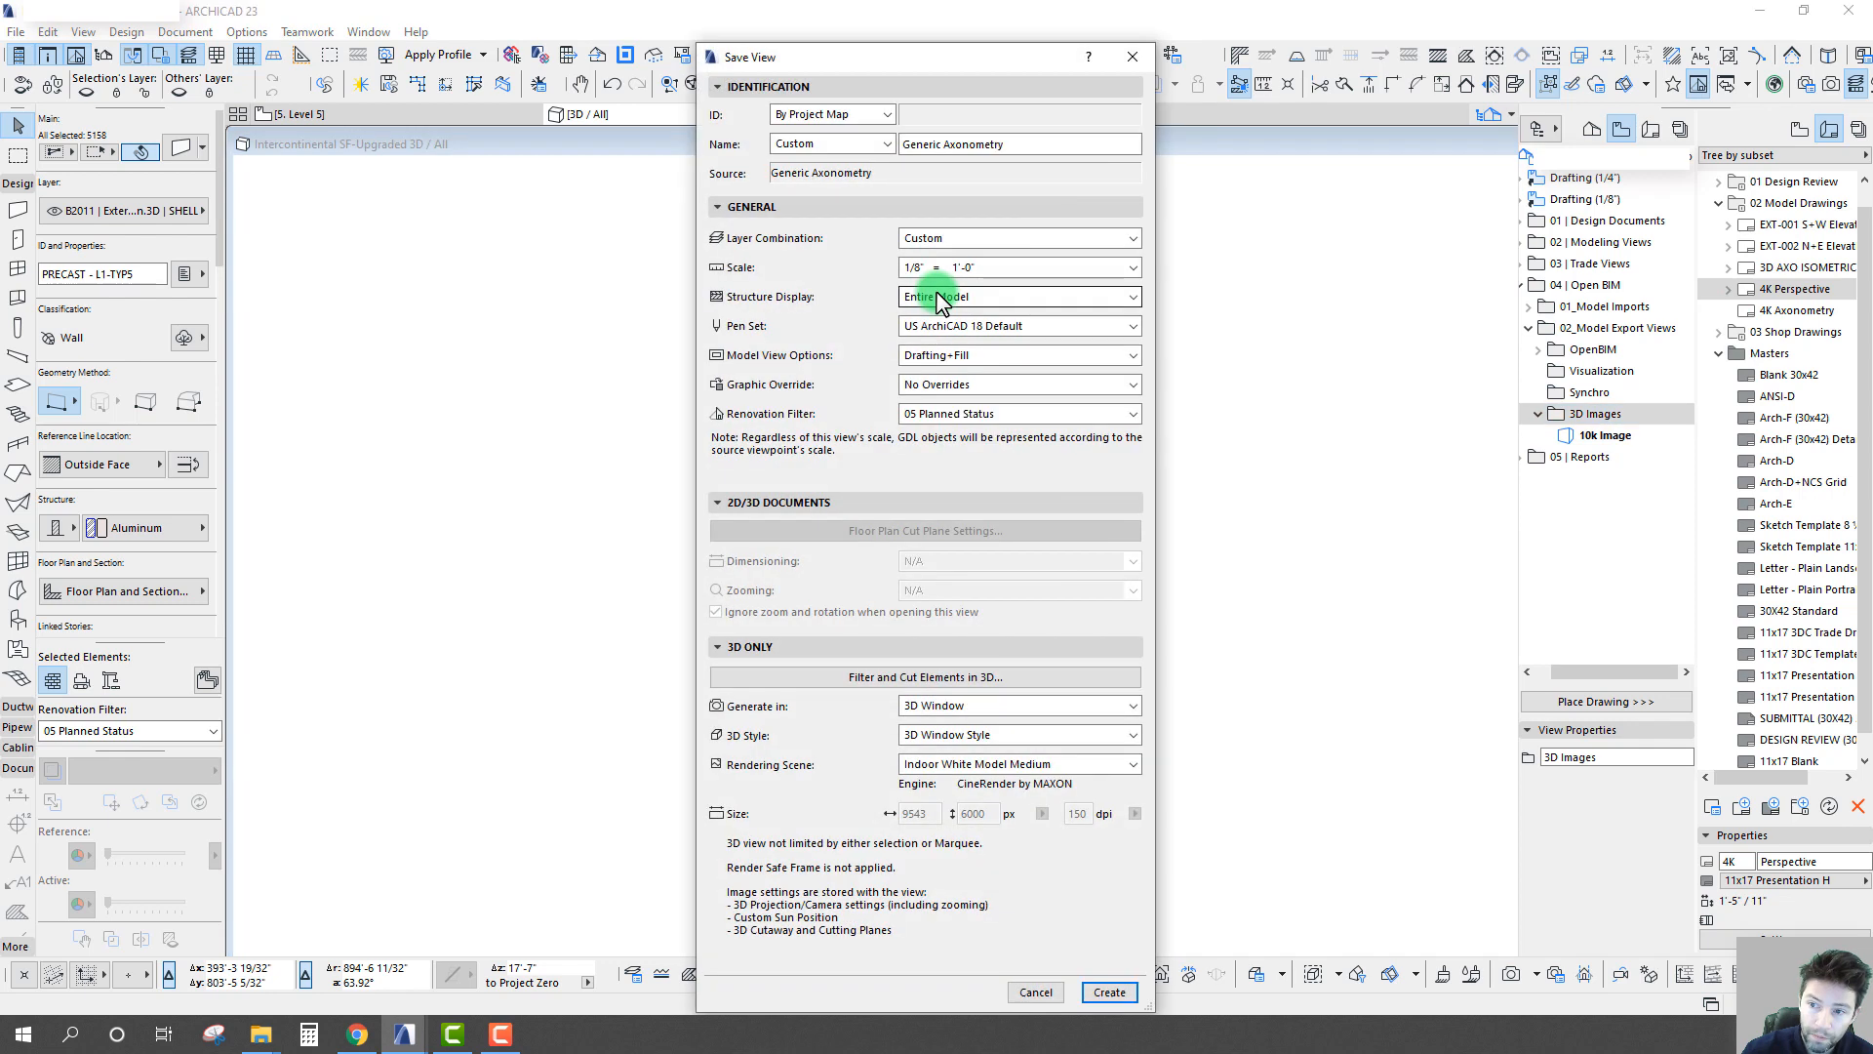
{"action": "left_click_drag", "start_coordinate": [1005, 144], "coordinate": [722, 158]}
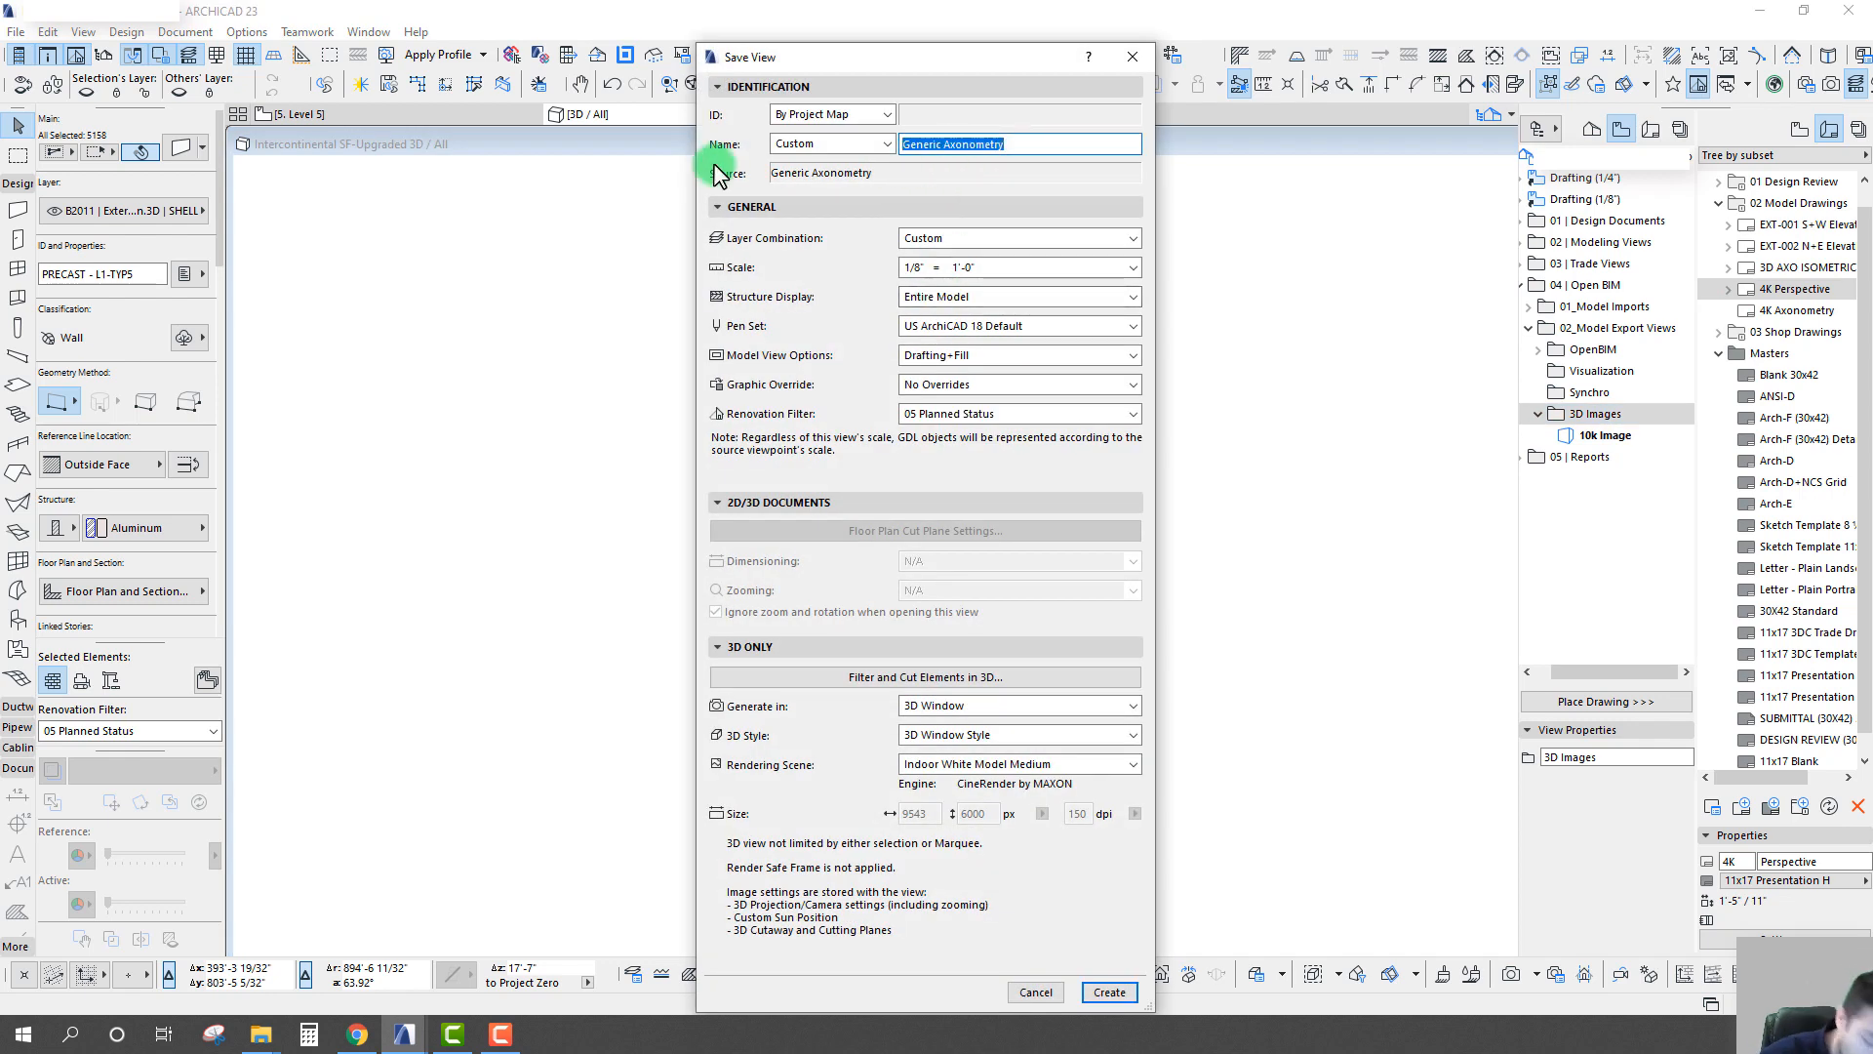
{"action": "type", "text": "8k Axo"}
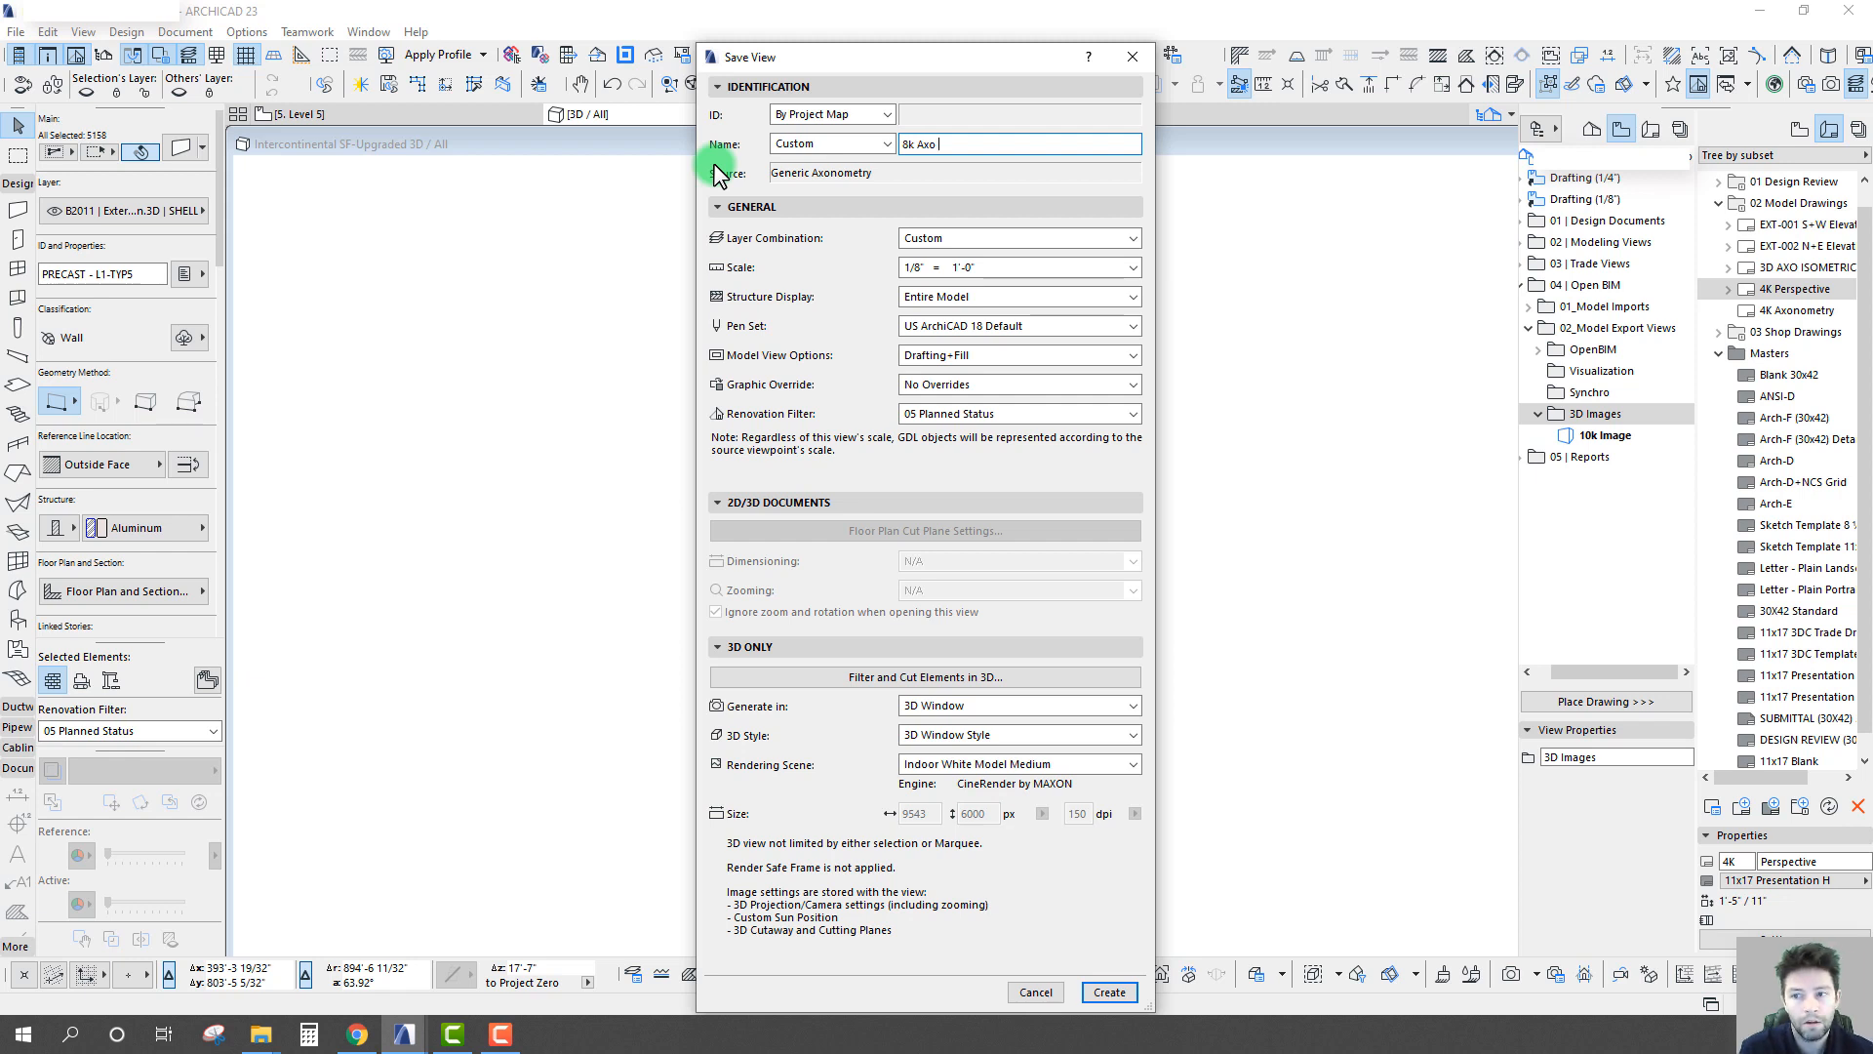
{"action": "type", "text": " Vertical"}
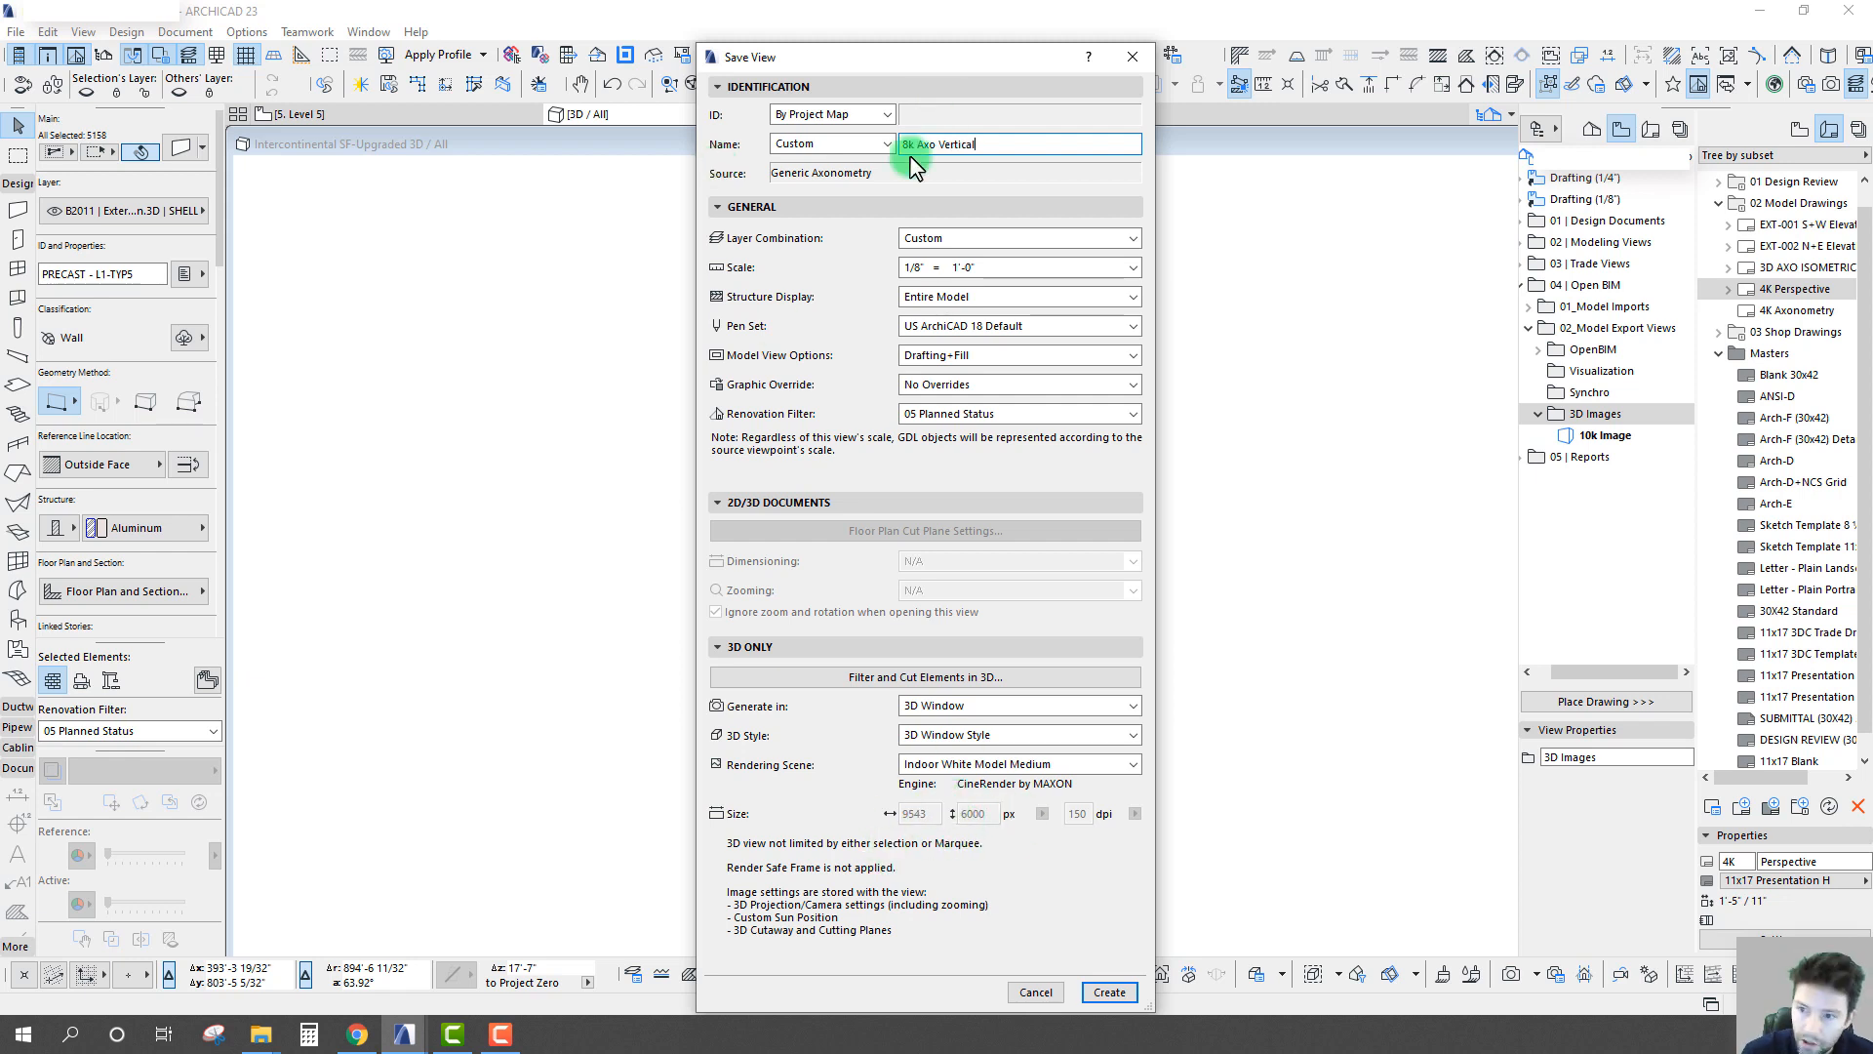
{"action": "left_click_drag", "start_coordinate": [902, 145], "coordinate": [908, 149]}
{"action": "type", "text": "6"}
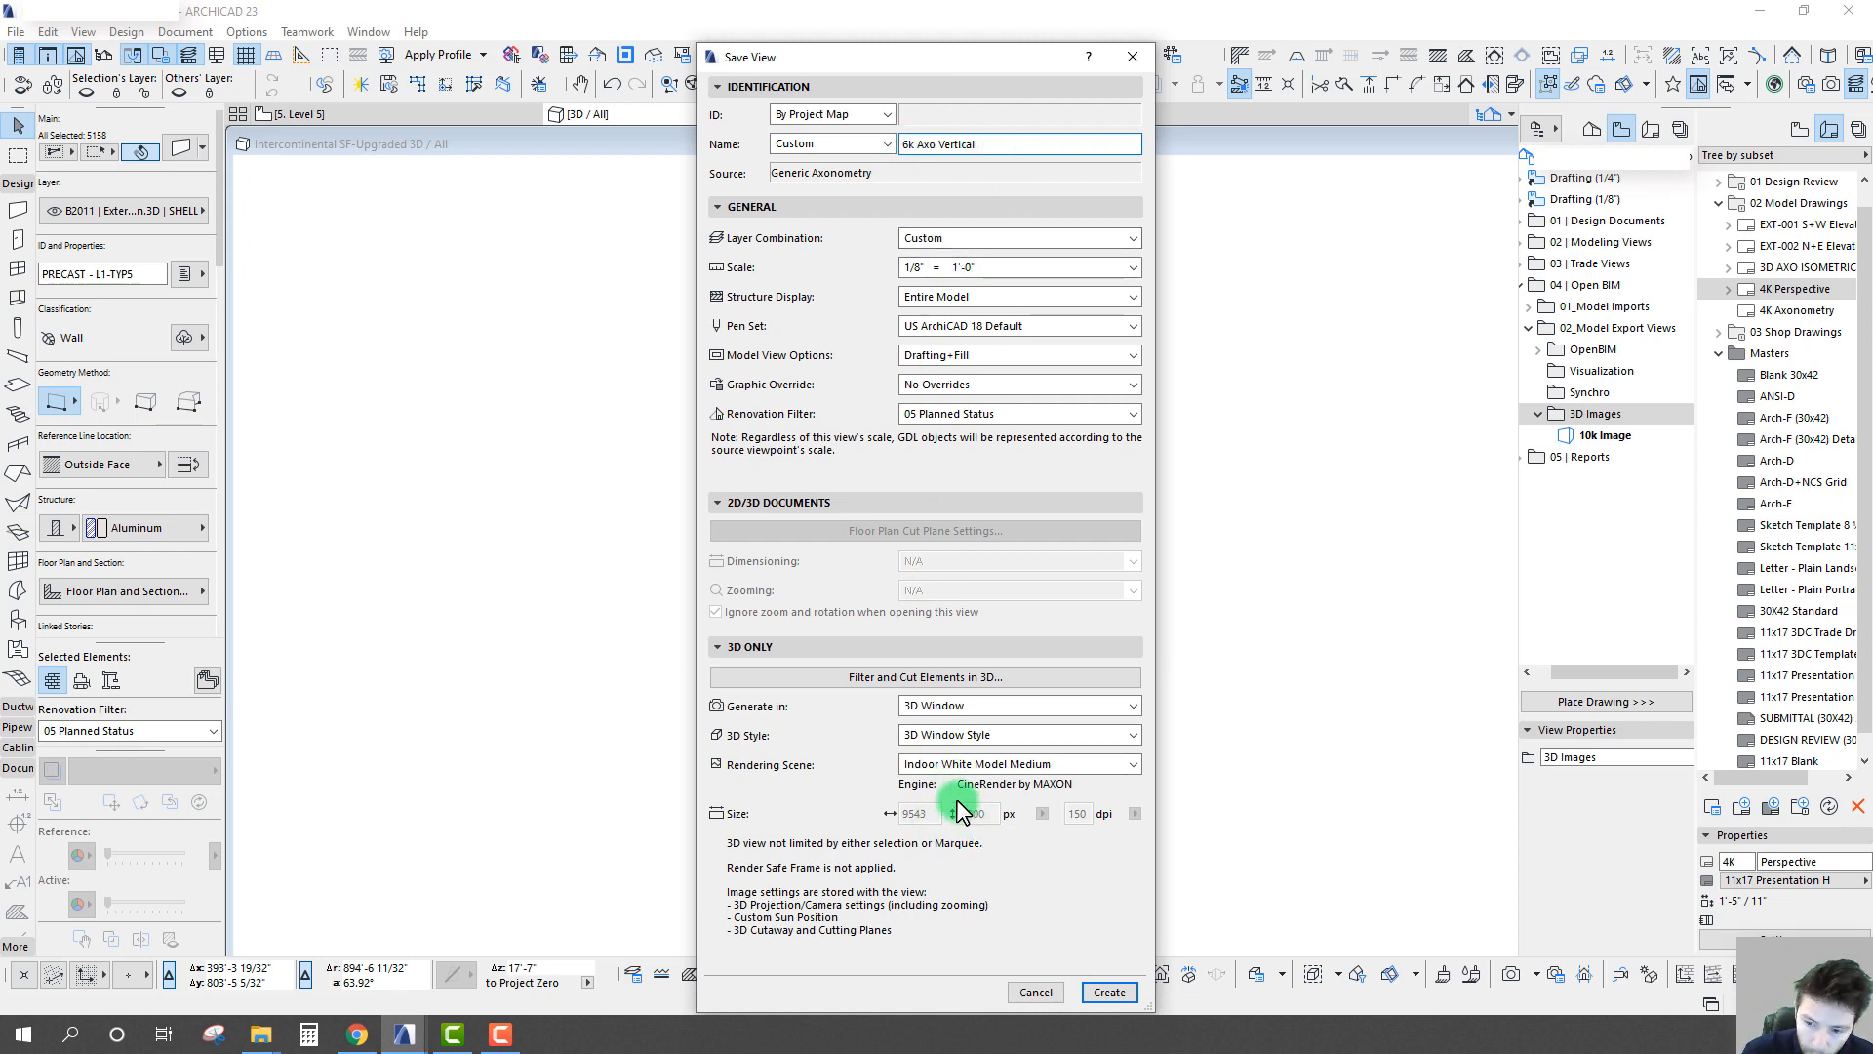
{"action": "left_click", "coordinate": [1109, 991]}
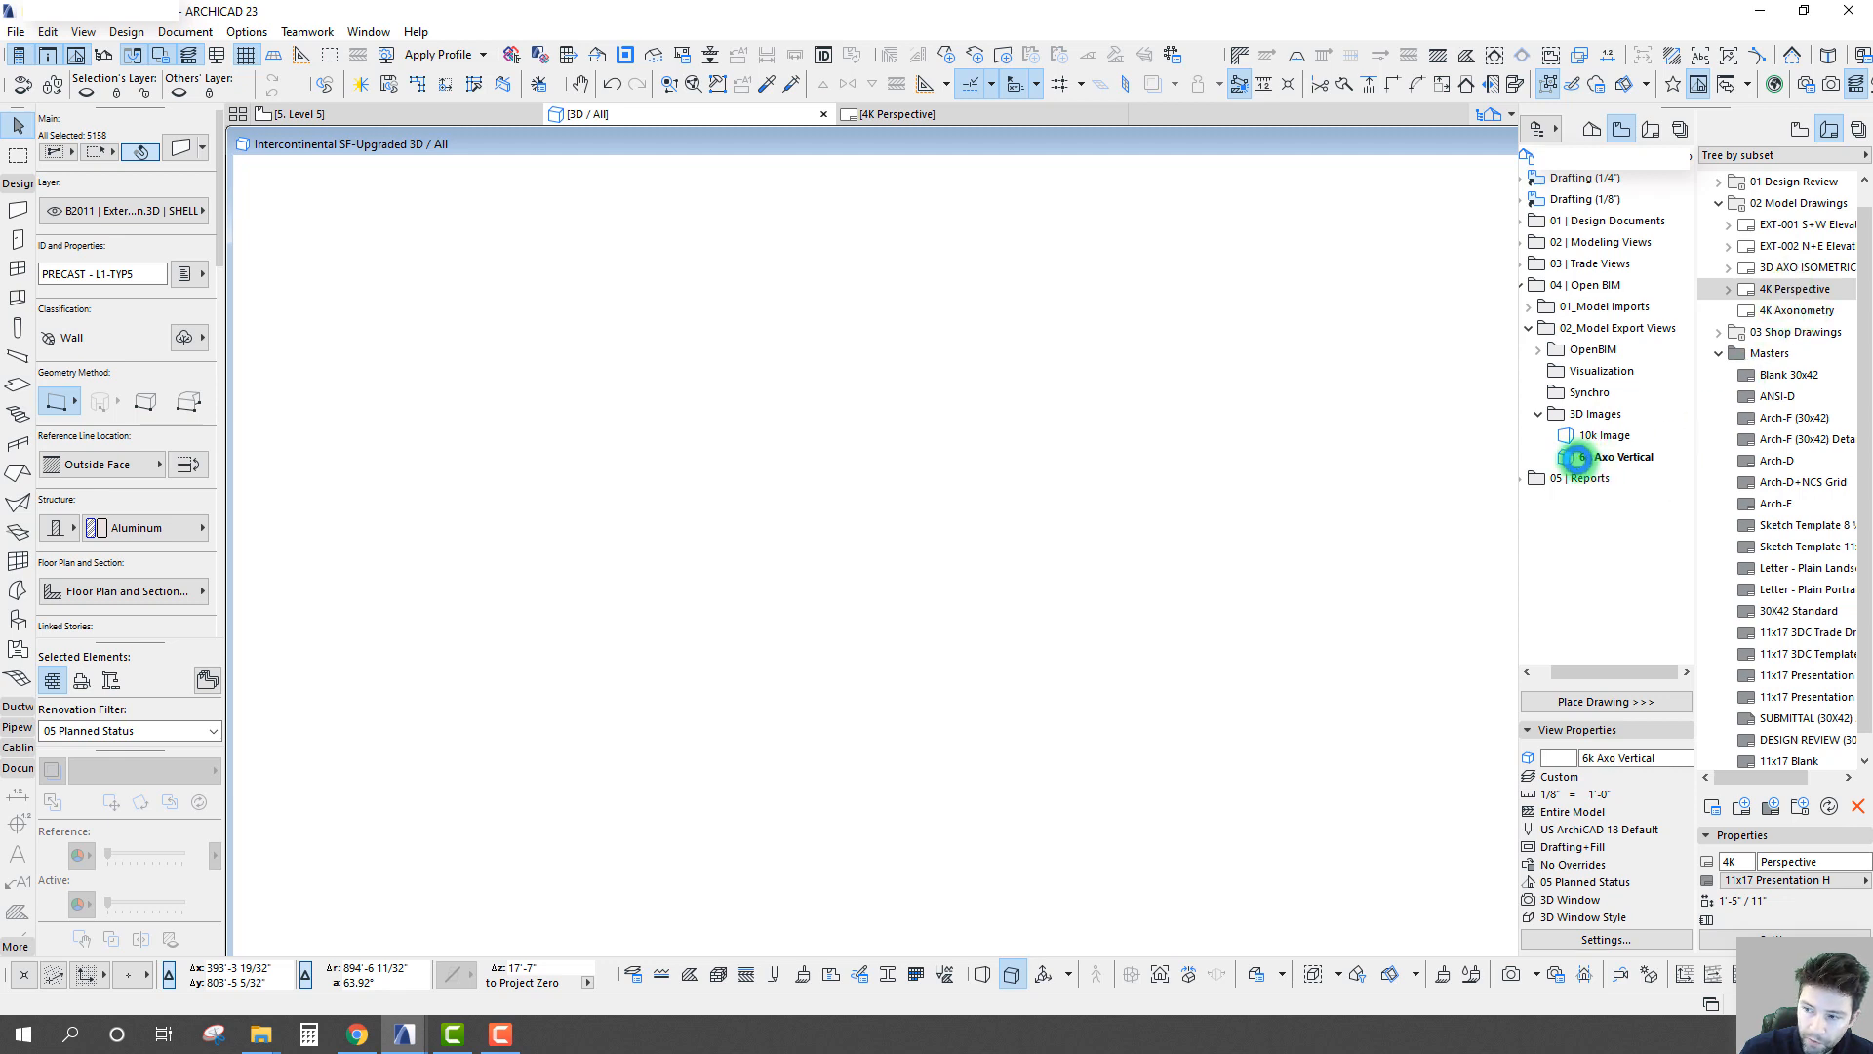
- Open the 6k Axo Vertical view and place it as a drawing on the 4K Perspective layout
{"action": "double_click", "coordinate": [1570, 456]}
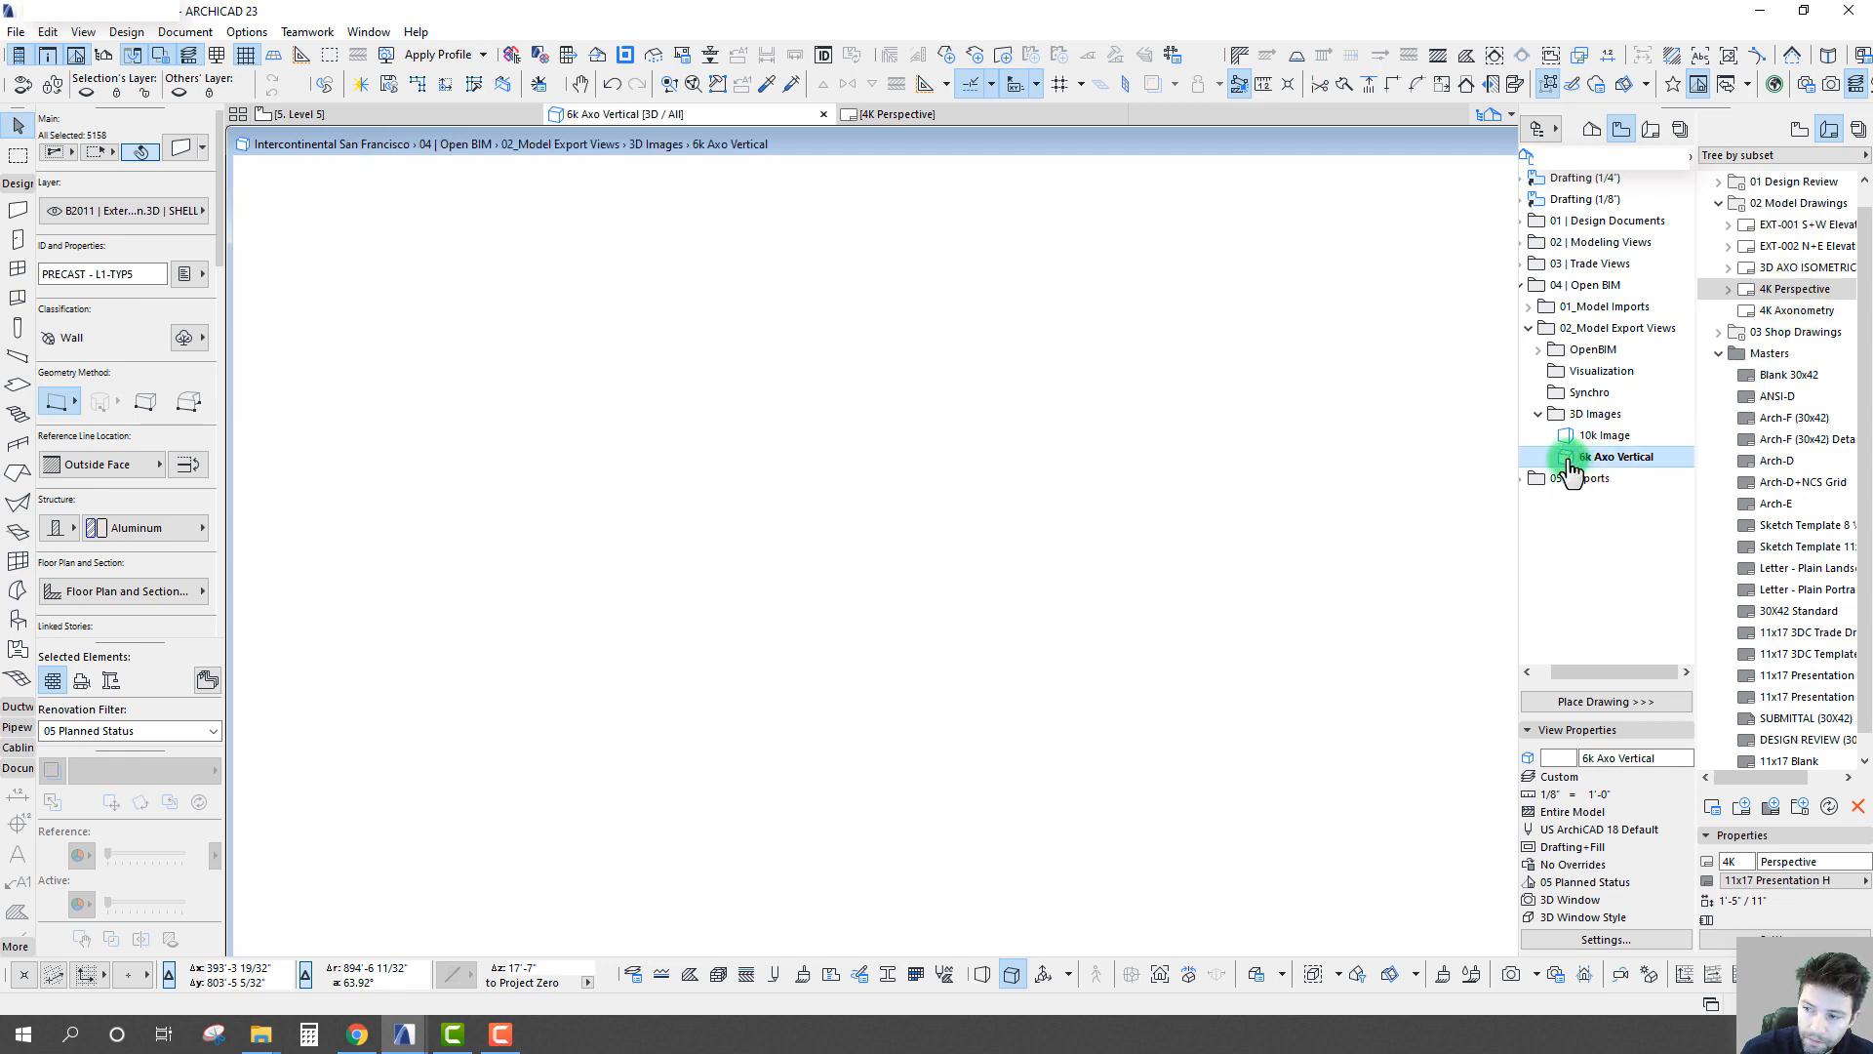
{"action": "mouse_move", "coordinate": [1571, 456]}
{"action": "left_mouse_down"}
{"action": "mouse_move", "coordinate": [1773, 292]}
{"action": "mouse_move", "coordinate": [1749, 341]}
{"action": "left_mouse_up"}
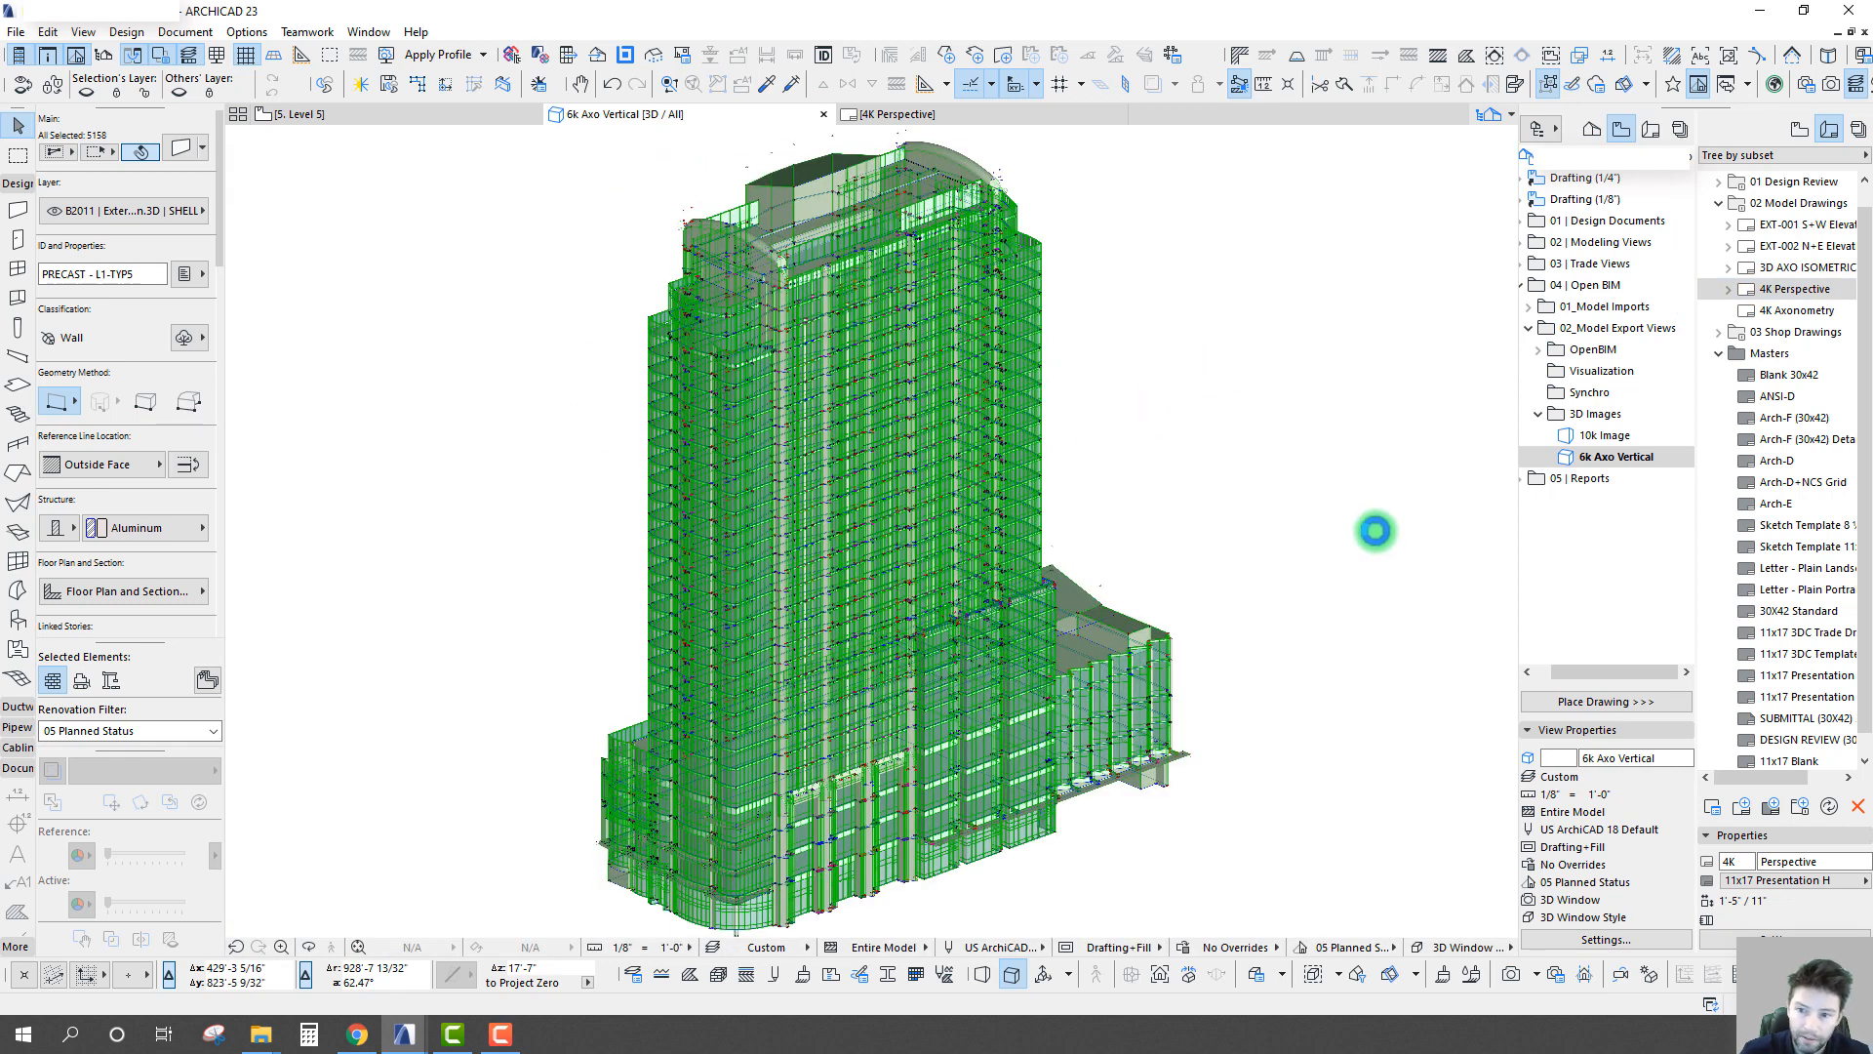
{"action": "key", "text": "Delete"}
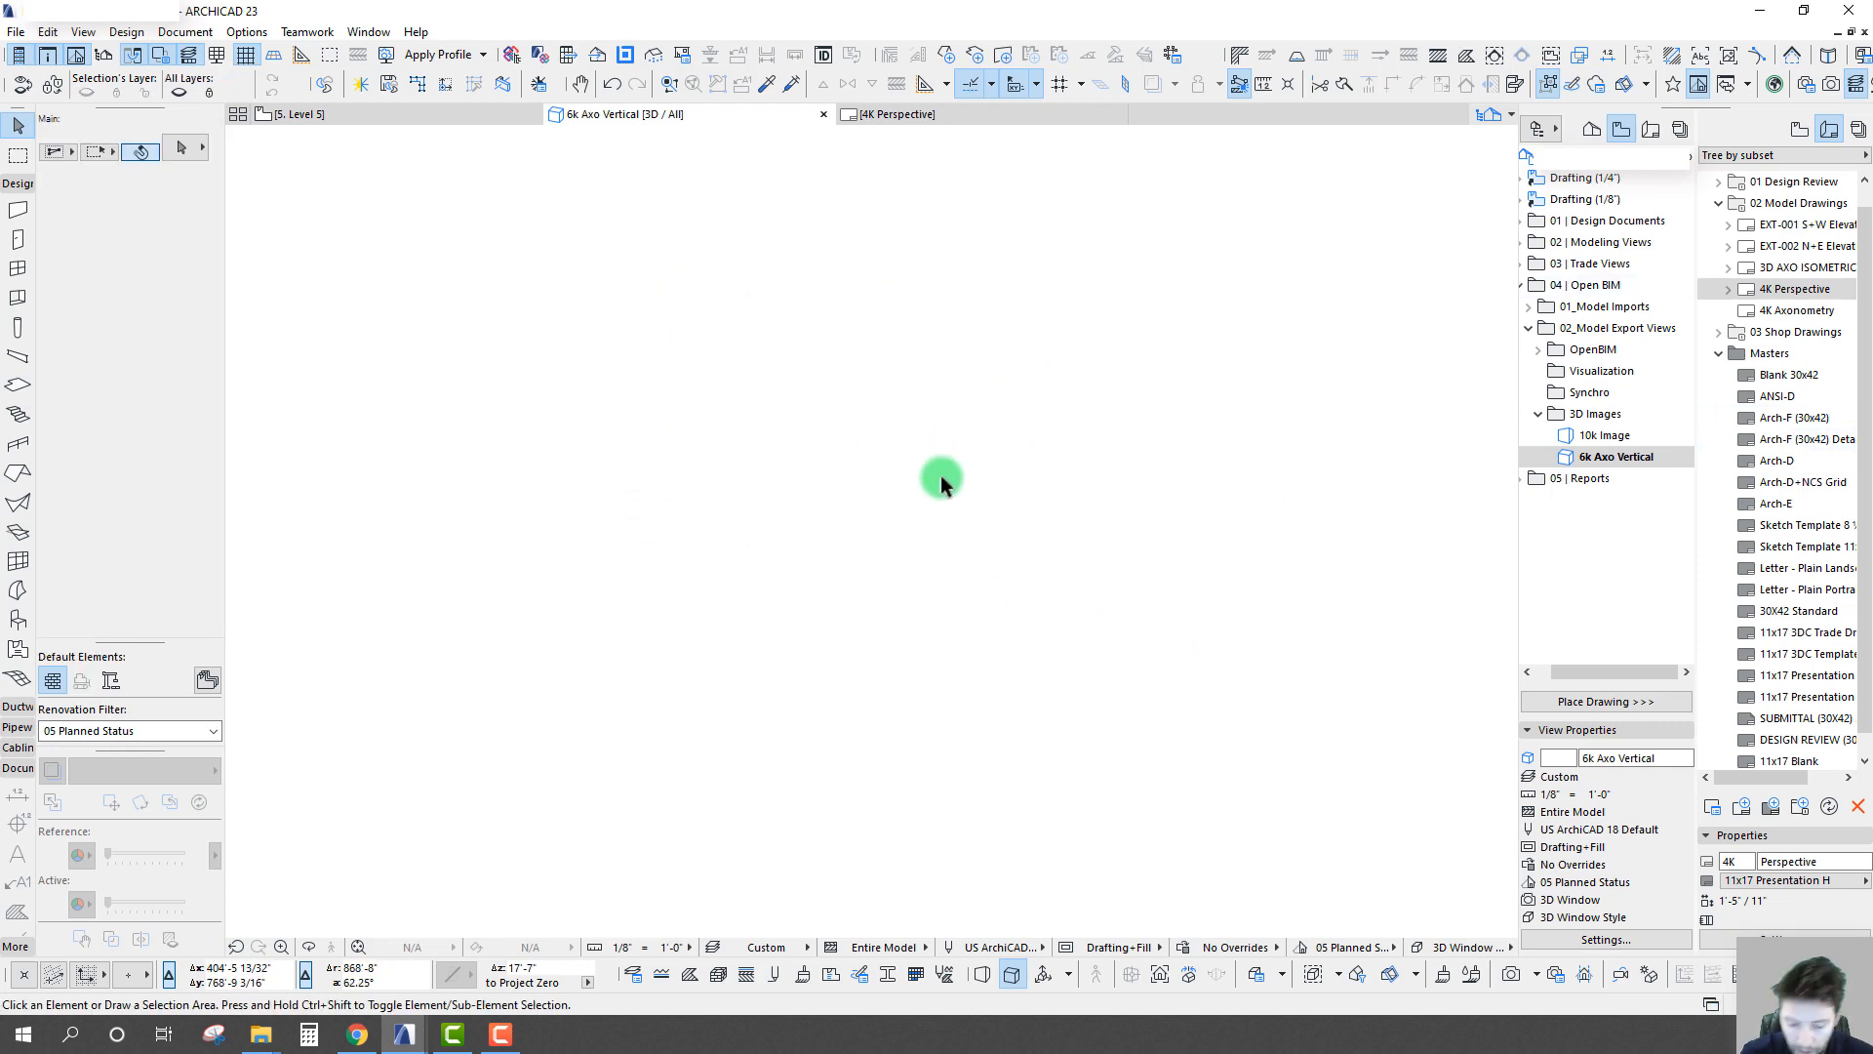
{"action": "key", "text": "ctrl+z"}
{"action": "scroll", "coordinate": [957, 484], "scroll_direction": "up", "scroll_amount": 6}
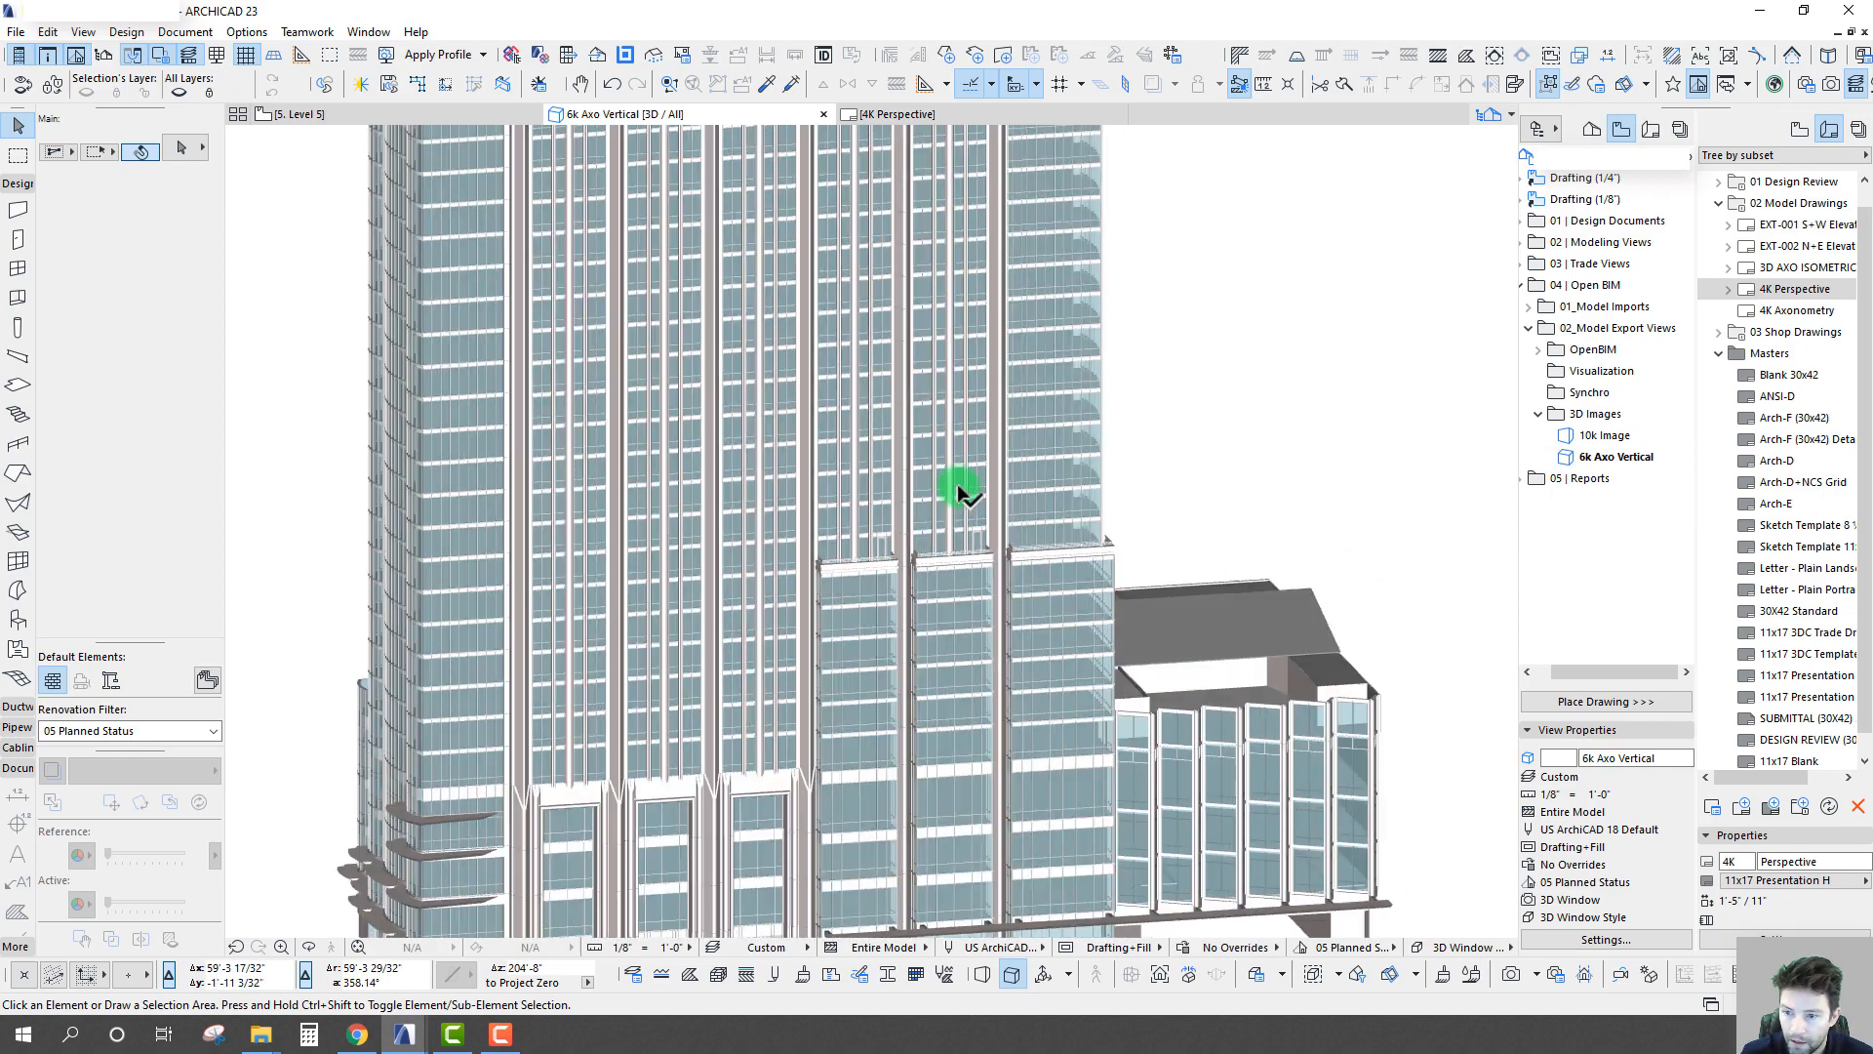
{"action": "mouse_move", "coordinate": [959, 493]}
{"action": "middle_mouse_down", "text": "shift"}
{"action": "mouse_move", "coordinate": [1116, 794]}
{"action": "mouse_move", "coordinate": [1268, 683]}
{"action": "middle_mouse_up", "text": "shift"}
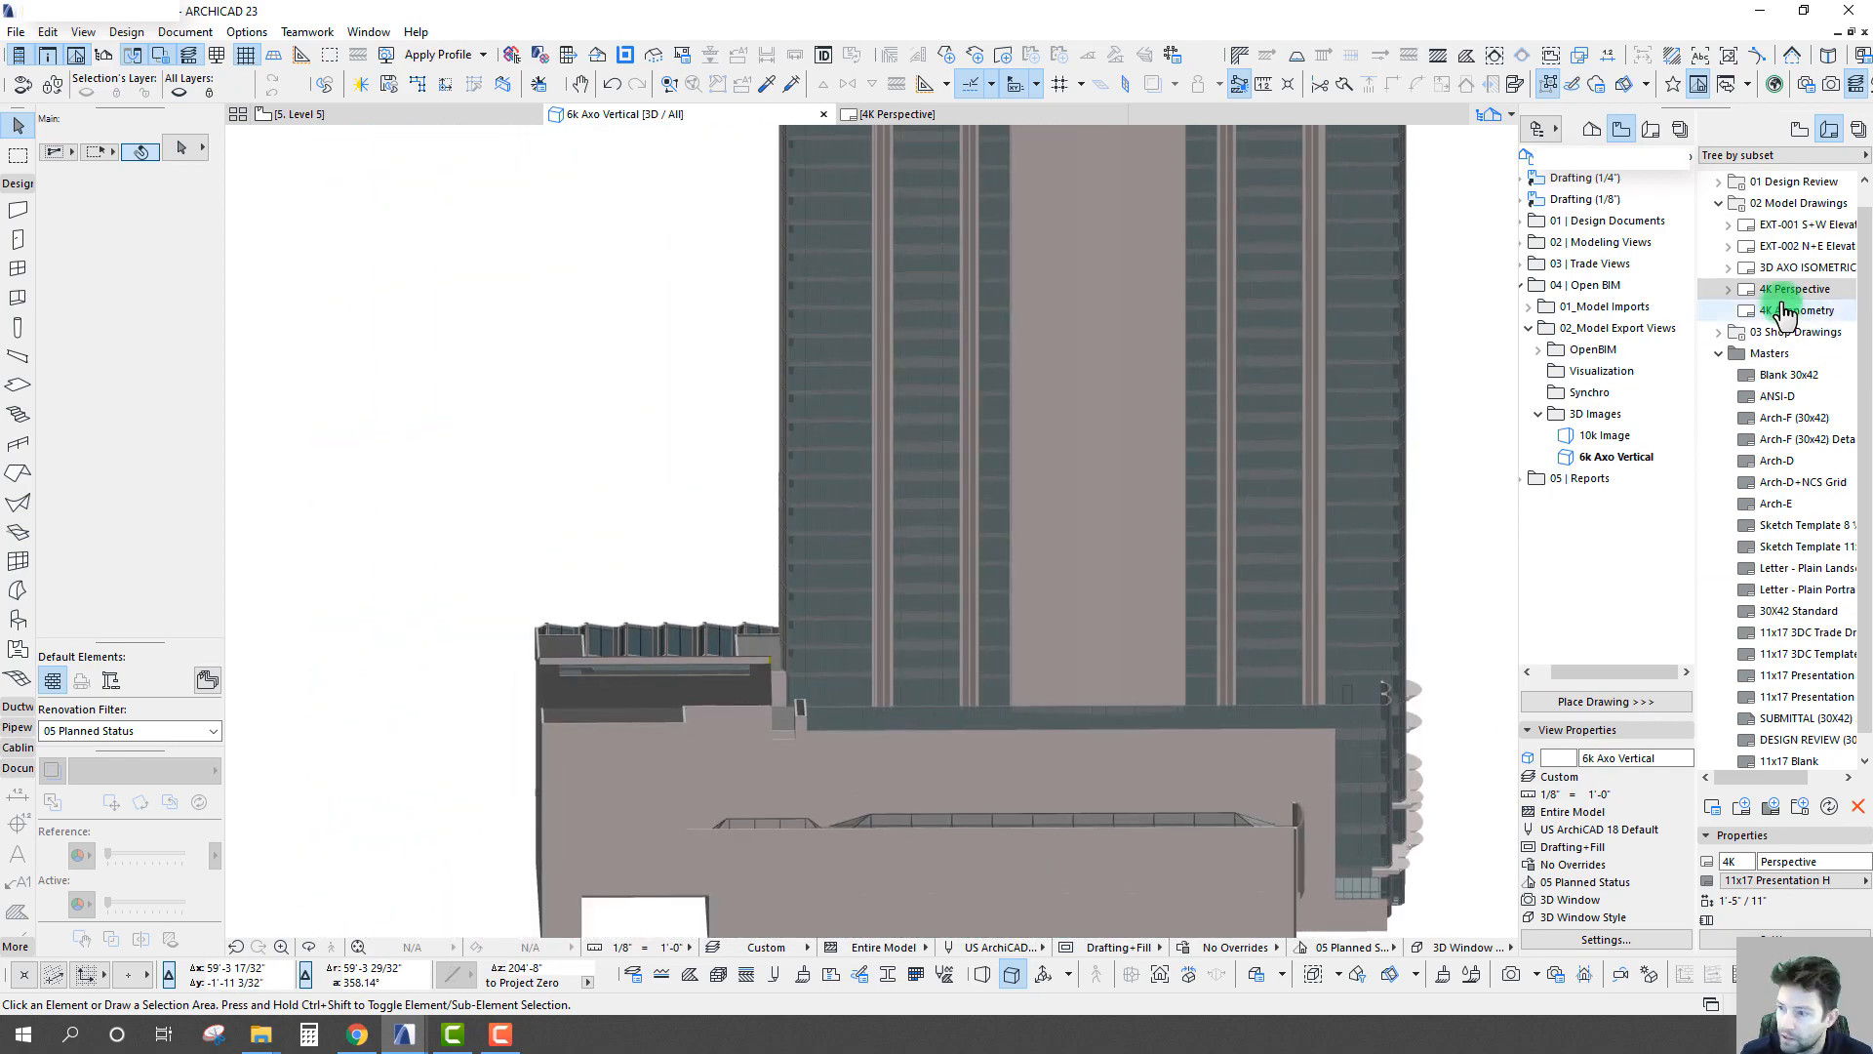
- Open the 4K Perspective layout and crop the empty areas beside the tower from both sides of the 6k Axo Vertical drawing
{"action": "double_click", "coordinate": [1763, 291]}
{"action": "scroll", "coordinate": [869, 488], "scroll_direction": "down", "scroll_amount": 5}
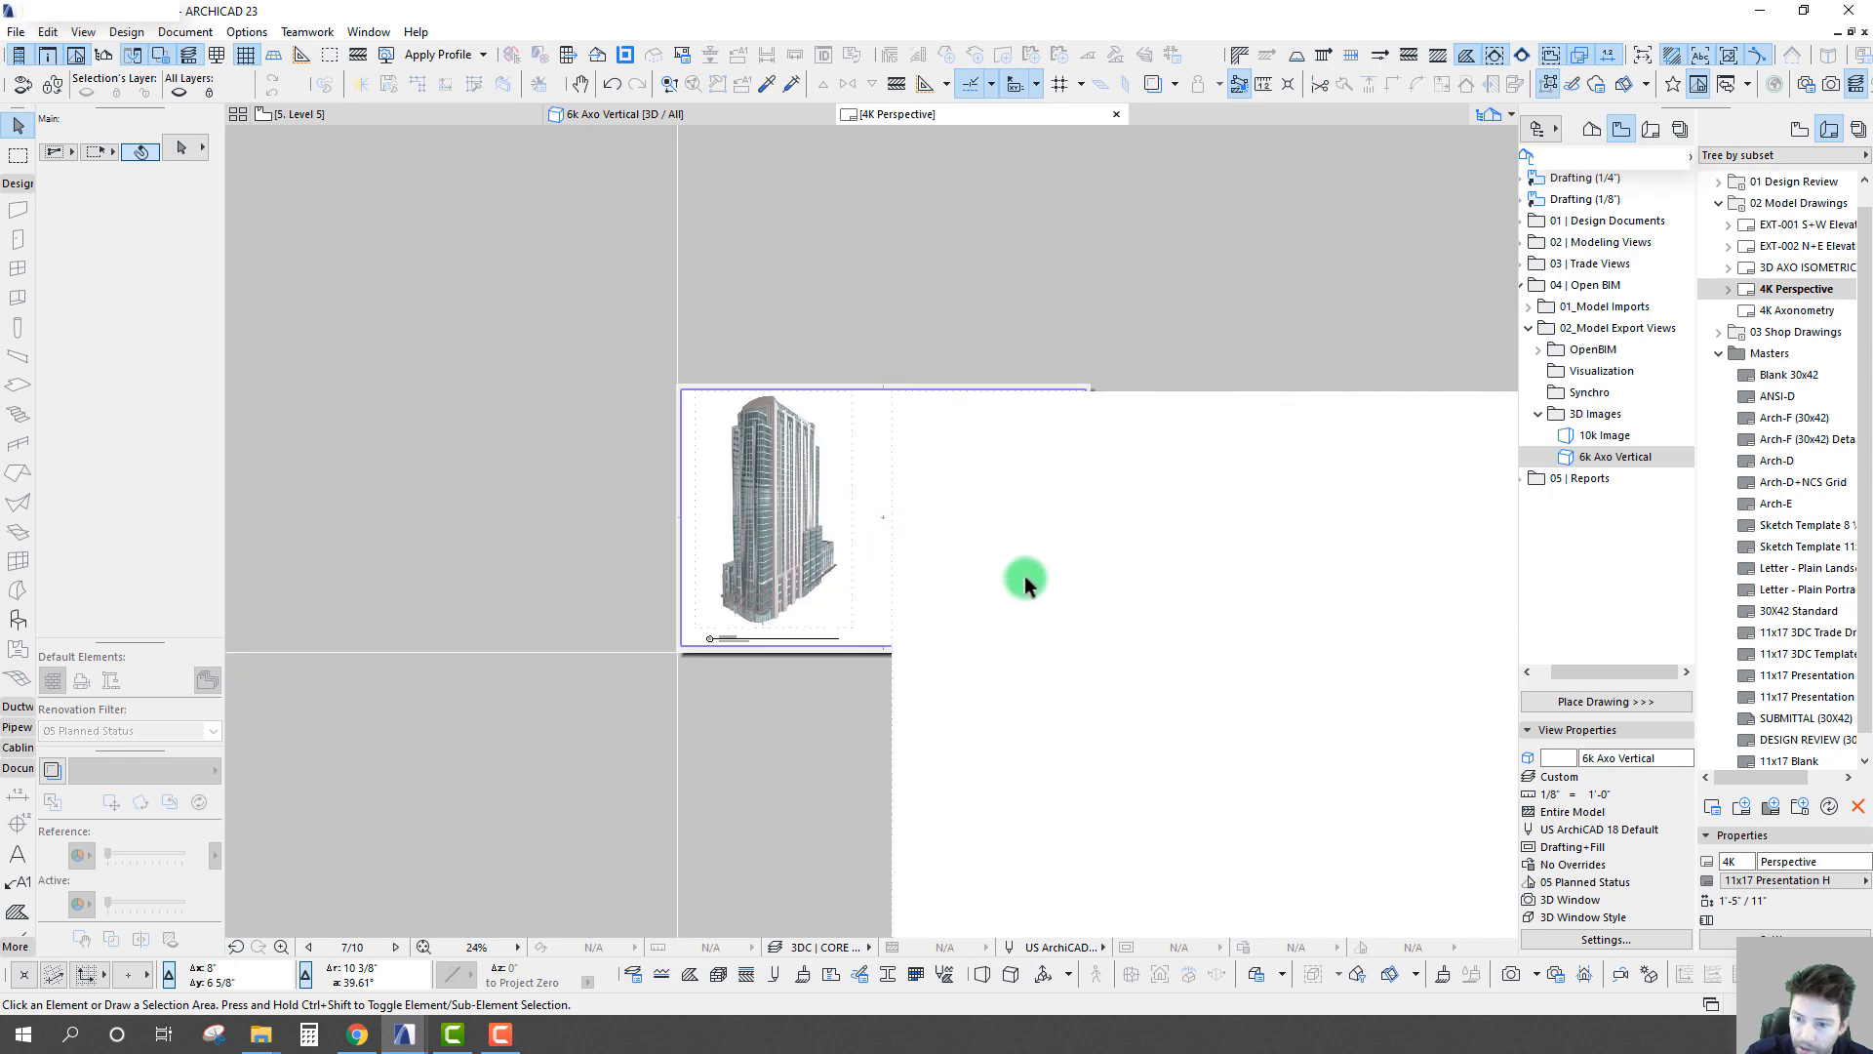
{"action": "middle_click_drag", "start_coordinate": [1128, 595], "coordinate": [647, 314]}
{"action": "scroll", "coordinate": [1094, 575], "scroll_direction": "down", "scroll_amount": 4}
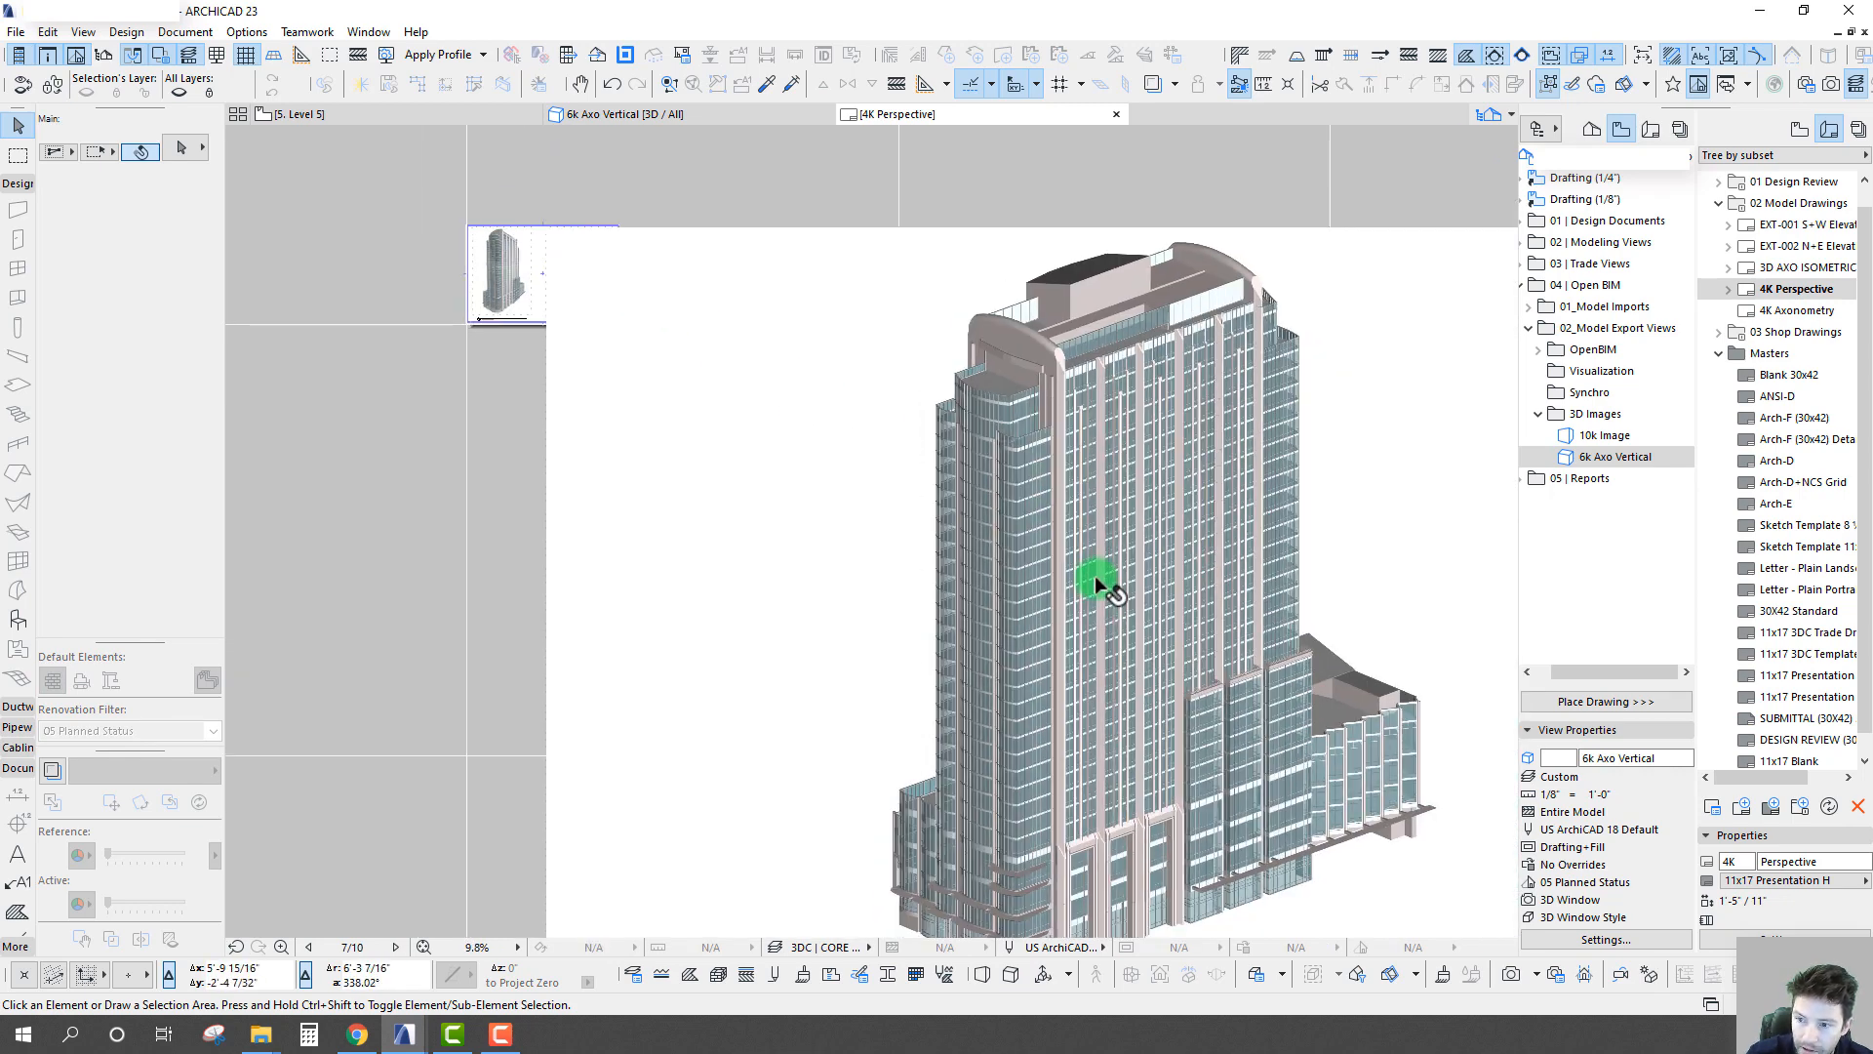
{"action": "left_click", "coordinate": [1196, 505]}
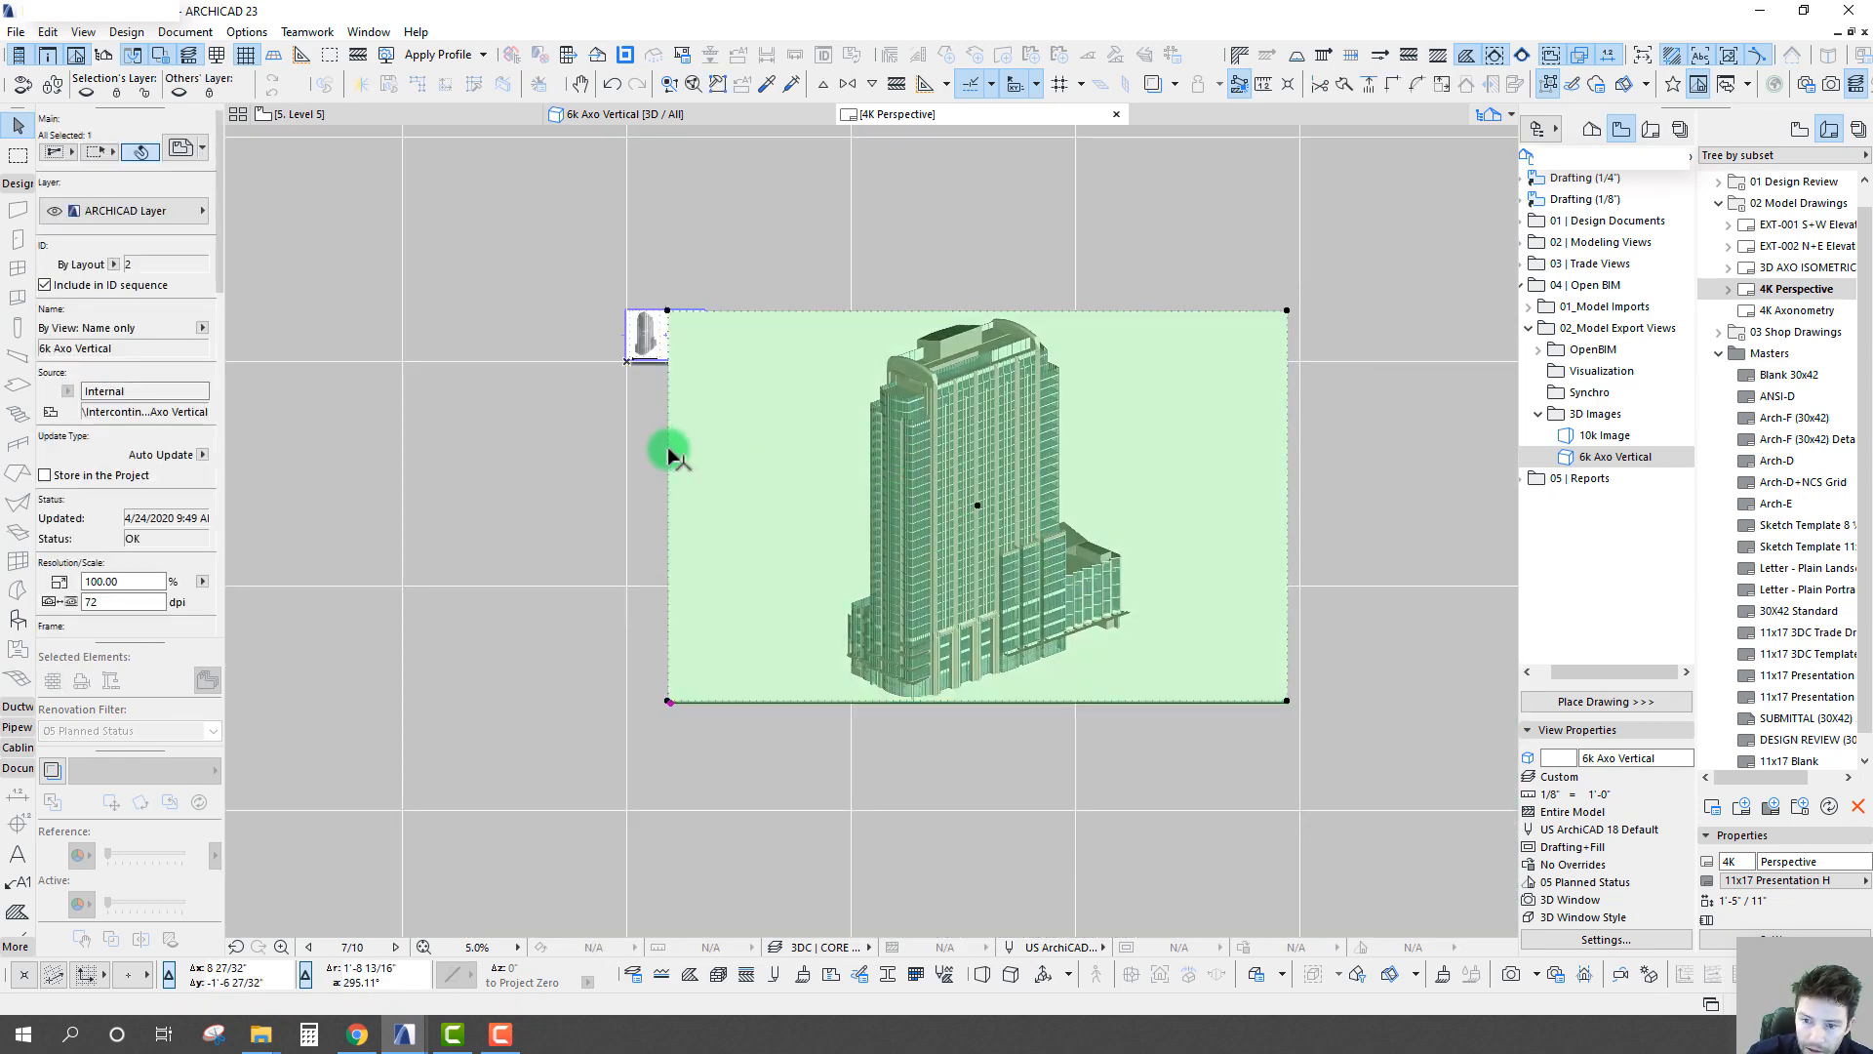
{"action": "left_click", "coordinate": [668, 447]}
{"action": "left_click", "coordinate": [830, 470]}
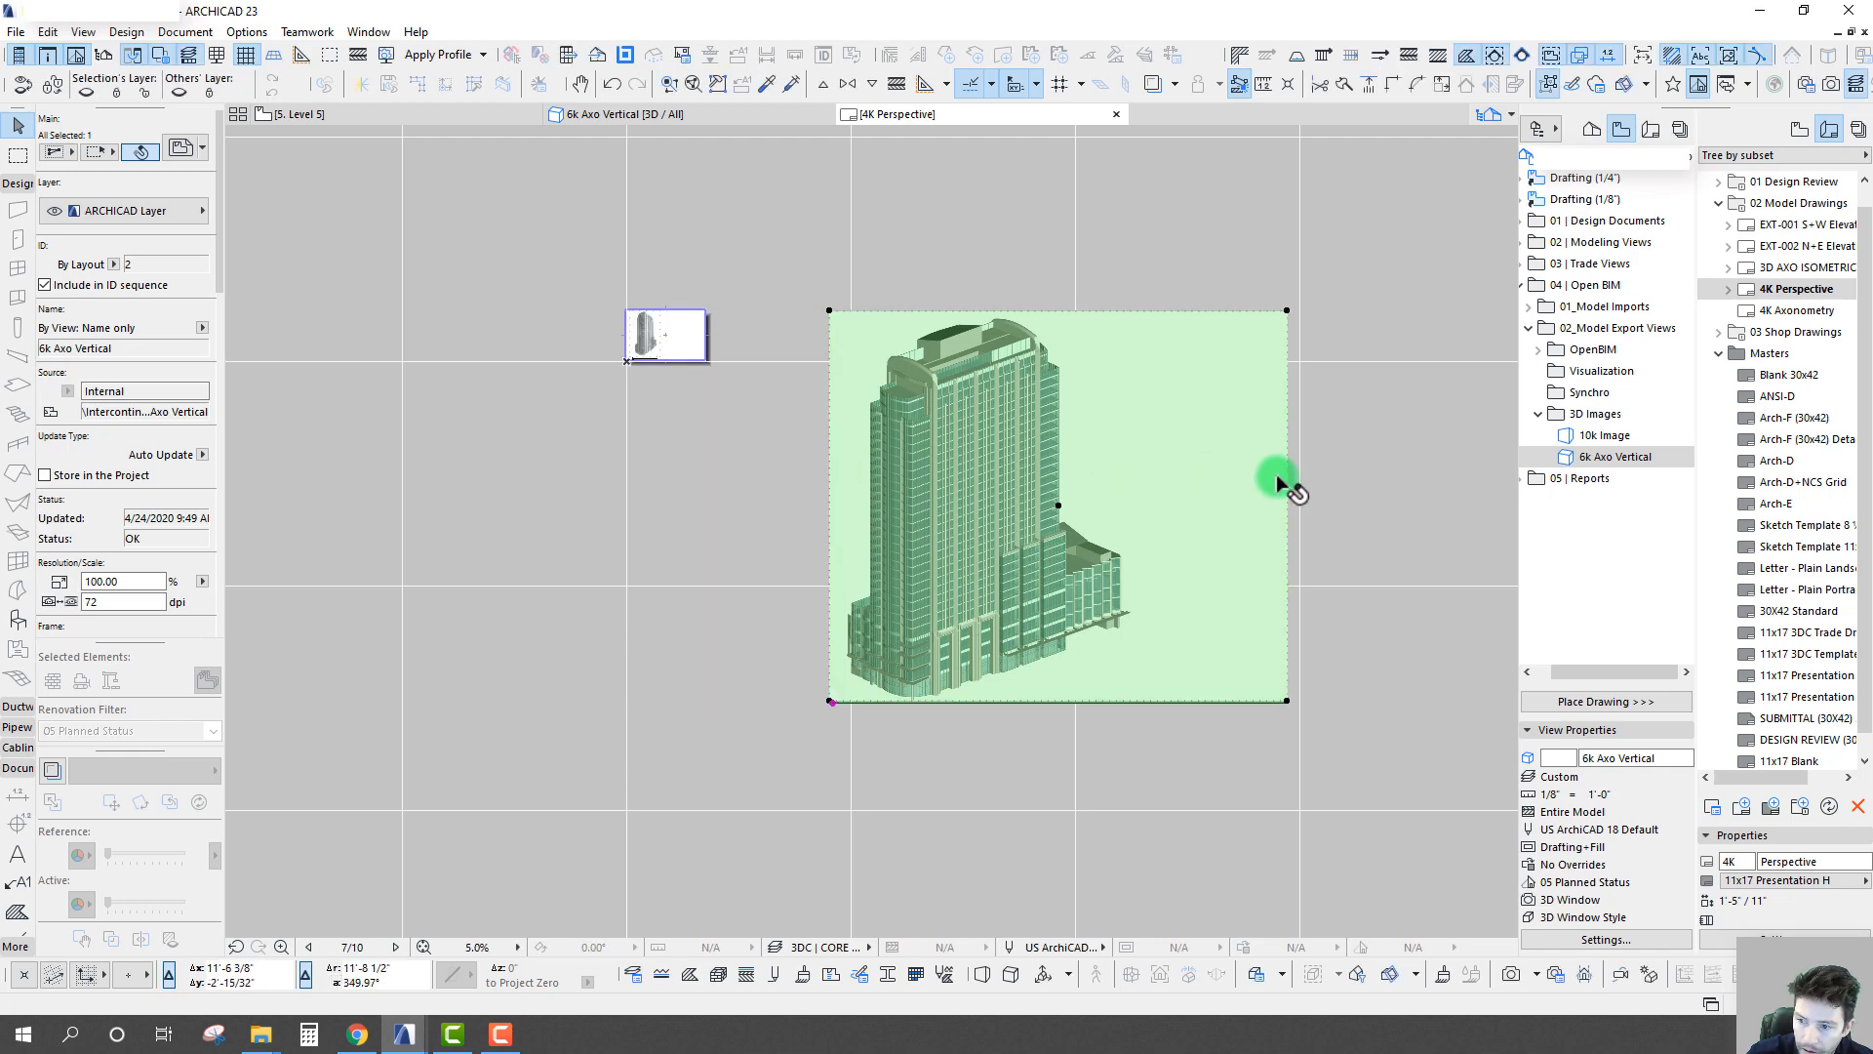
{"action": "left_click", "coordinate": [1286, 477]}
{"action": "left_click", "coordinate": [1135, 489]}
- Move the cropped axonometric drawing so its upper-left corner sits at the middle of the sheet's upper margin line
{"action": "left_click", "coordinate": [828, 312]}
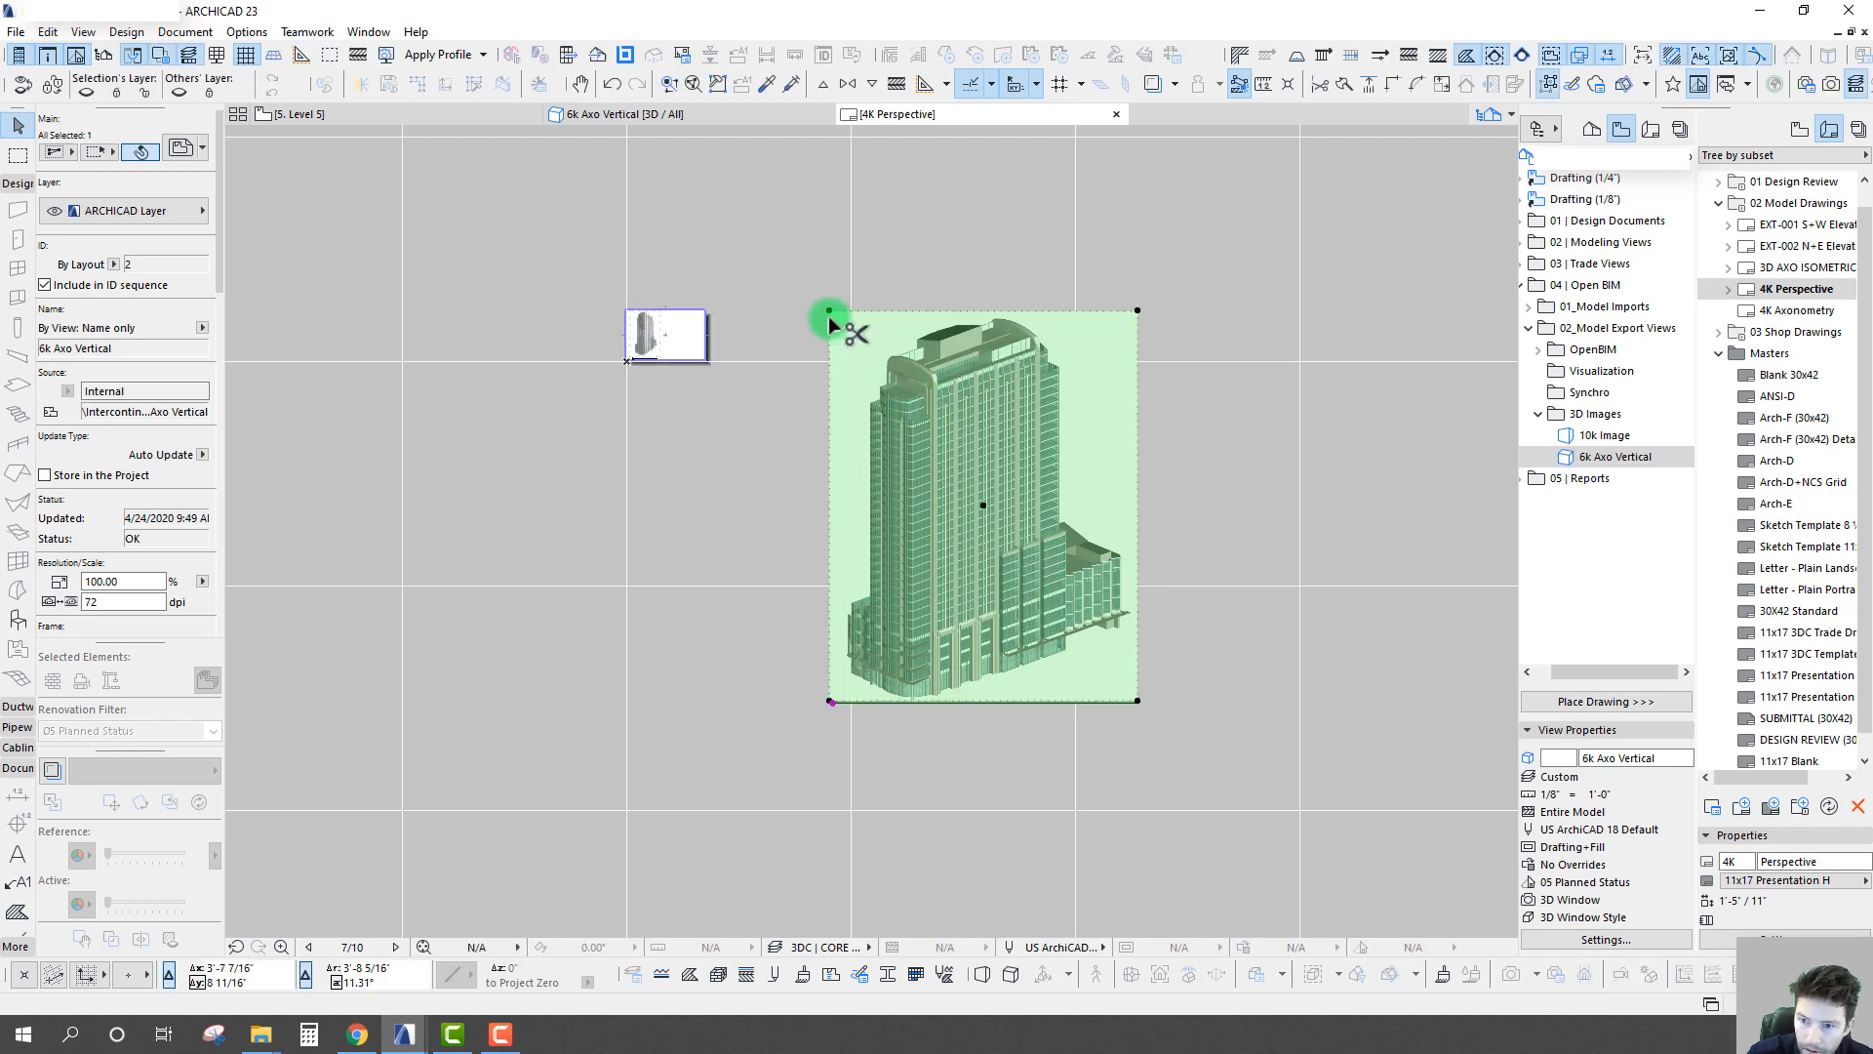
{"action": "scroll", "coordinate": [683, 319], "scroll_direction": "up", "scroll_amount": 5}
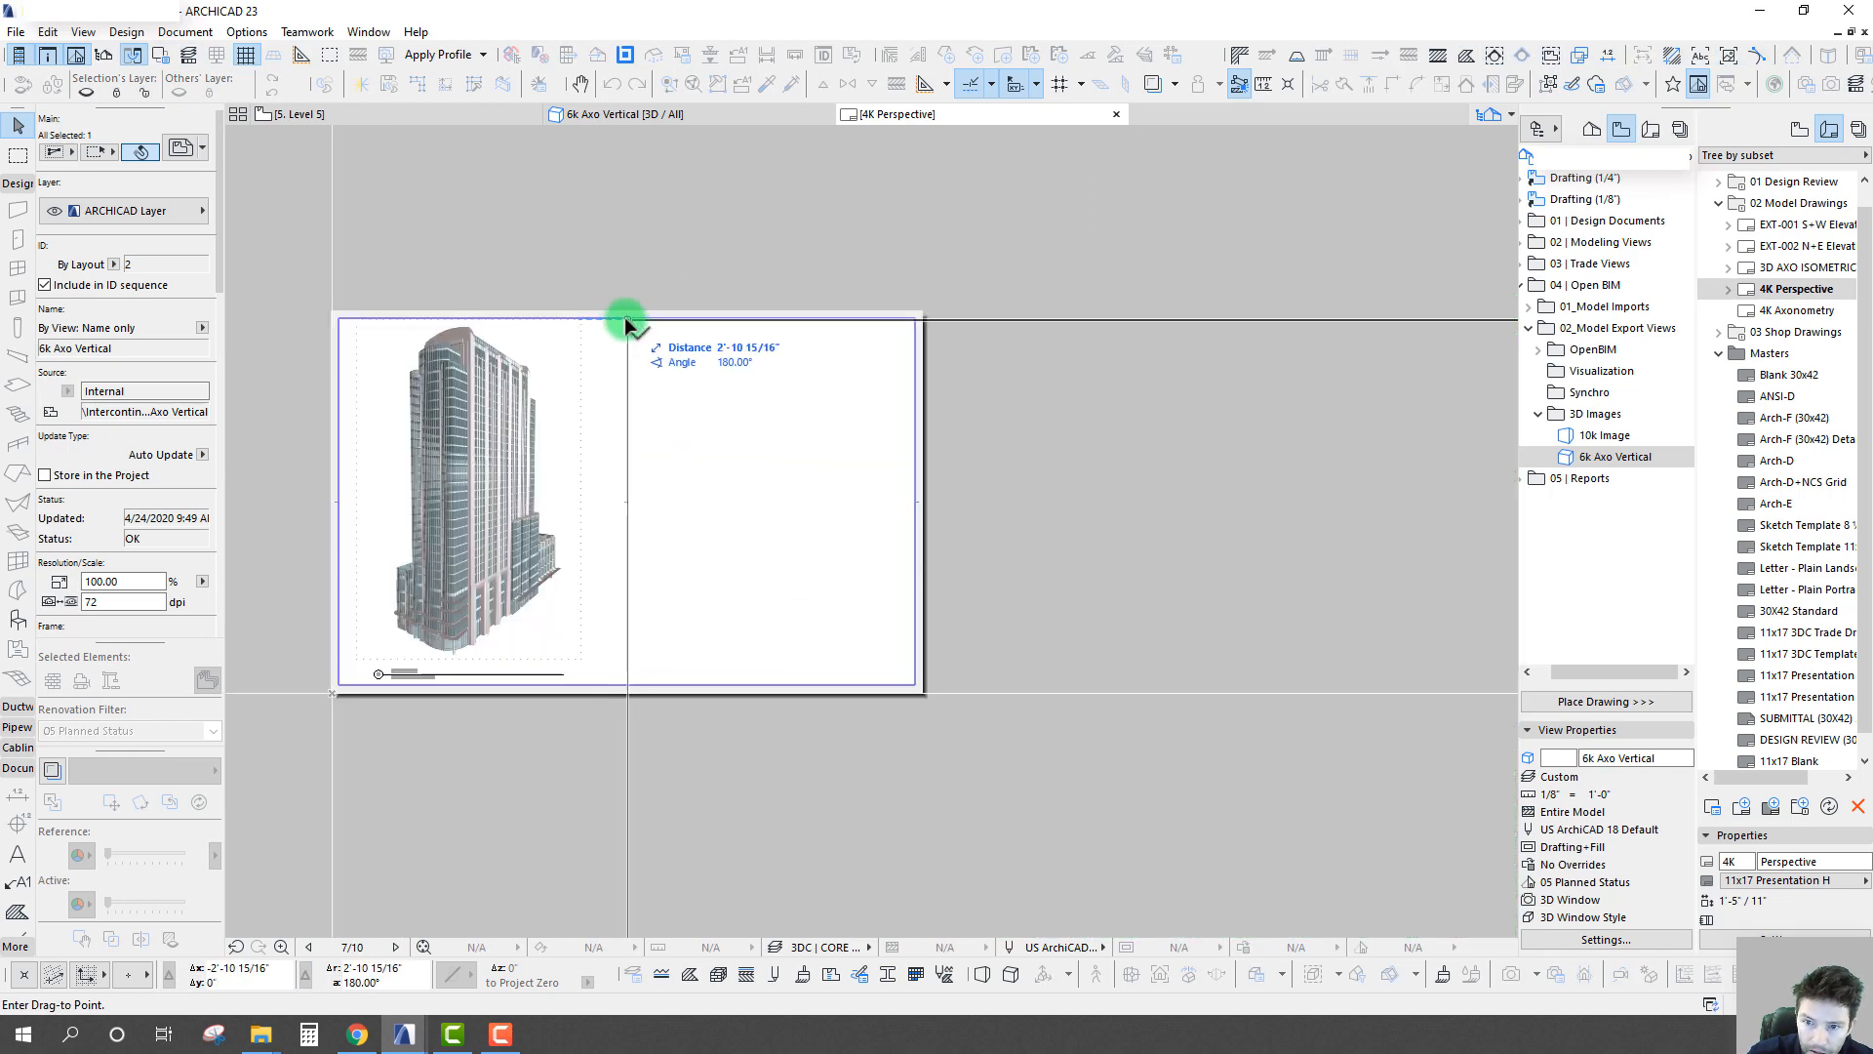
{"action": "left_click", "coordinate": [627, 318]}
- Resize the axonometric drawing proportionally from its lower-right corner to fit the sheet's right half beside the perspective, and deselect it
{"action": "scroll", "coordinate": [777, 448], "scroll_direction": "down", "scroll_amount": 7}
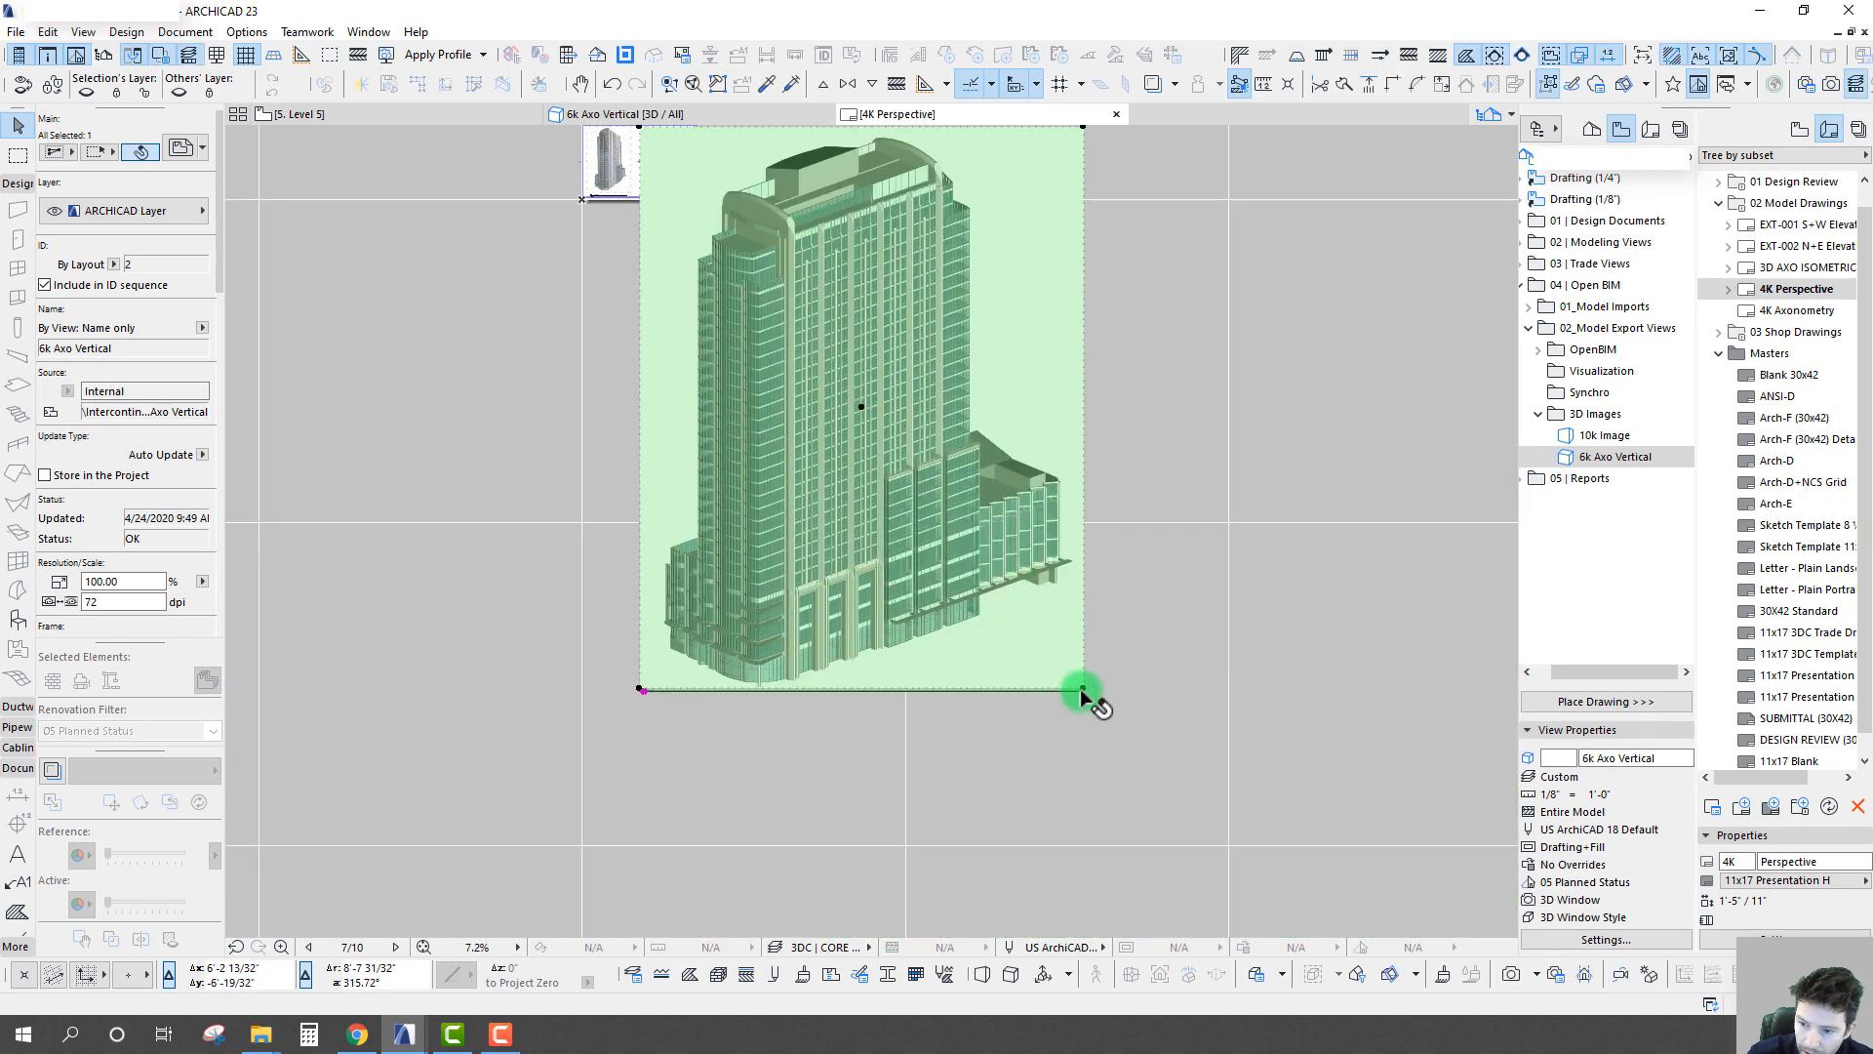
{"action": "left_click", "coordinate": [1083, 689]}
{"action": "scroll", "coordinate": [677, 167], "scroll_direction": "up", "scroll_amount": 8}
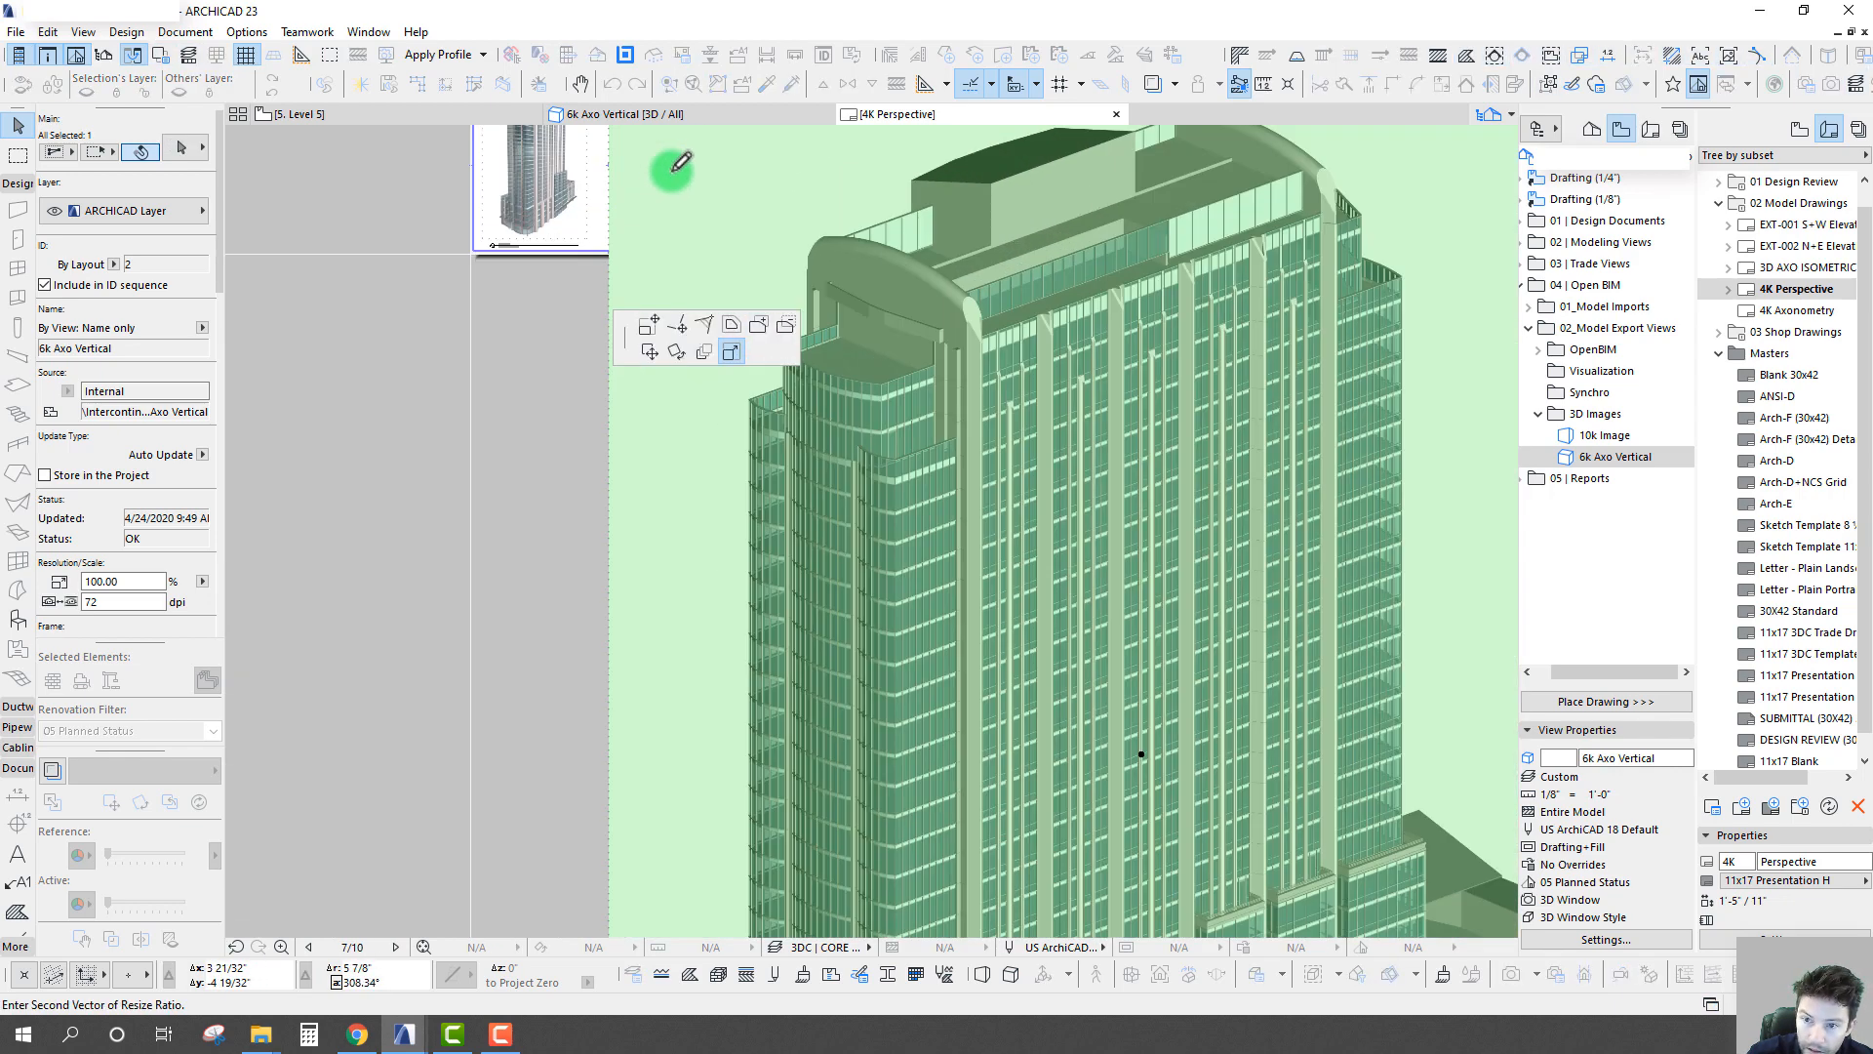
{"action": "middle_click_drag", "start_coordinate": [677, 167], "coordinate": [1138, 445]}
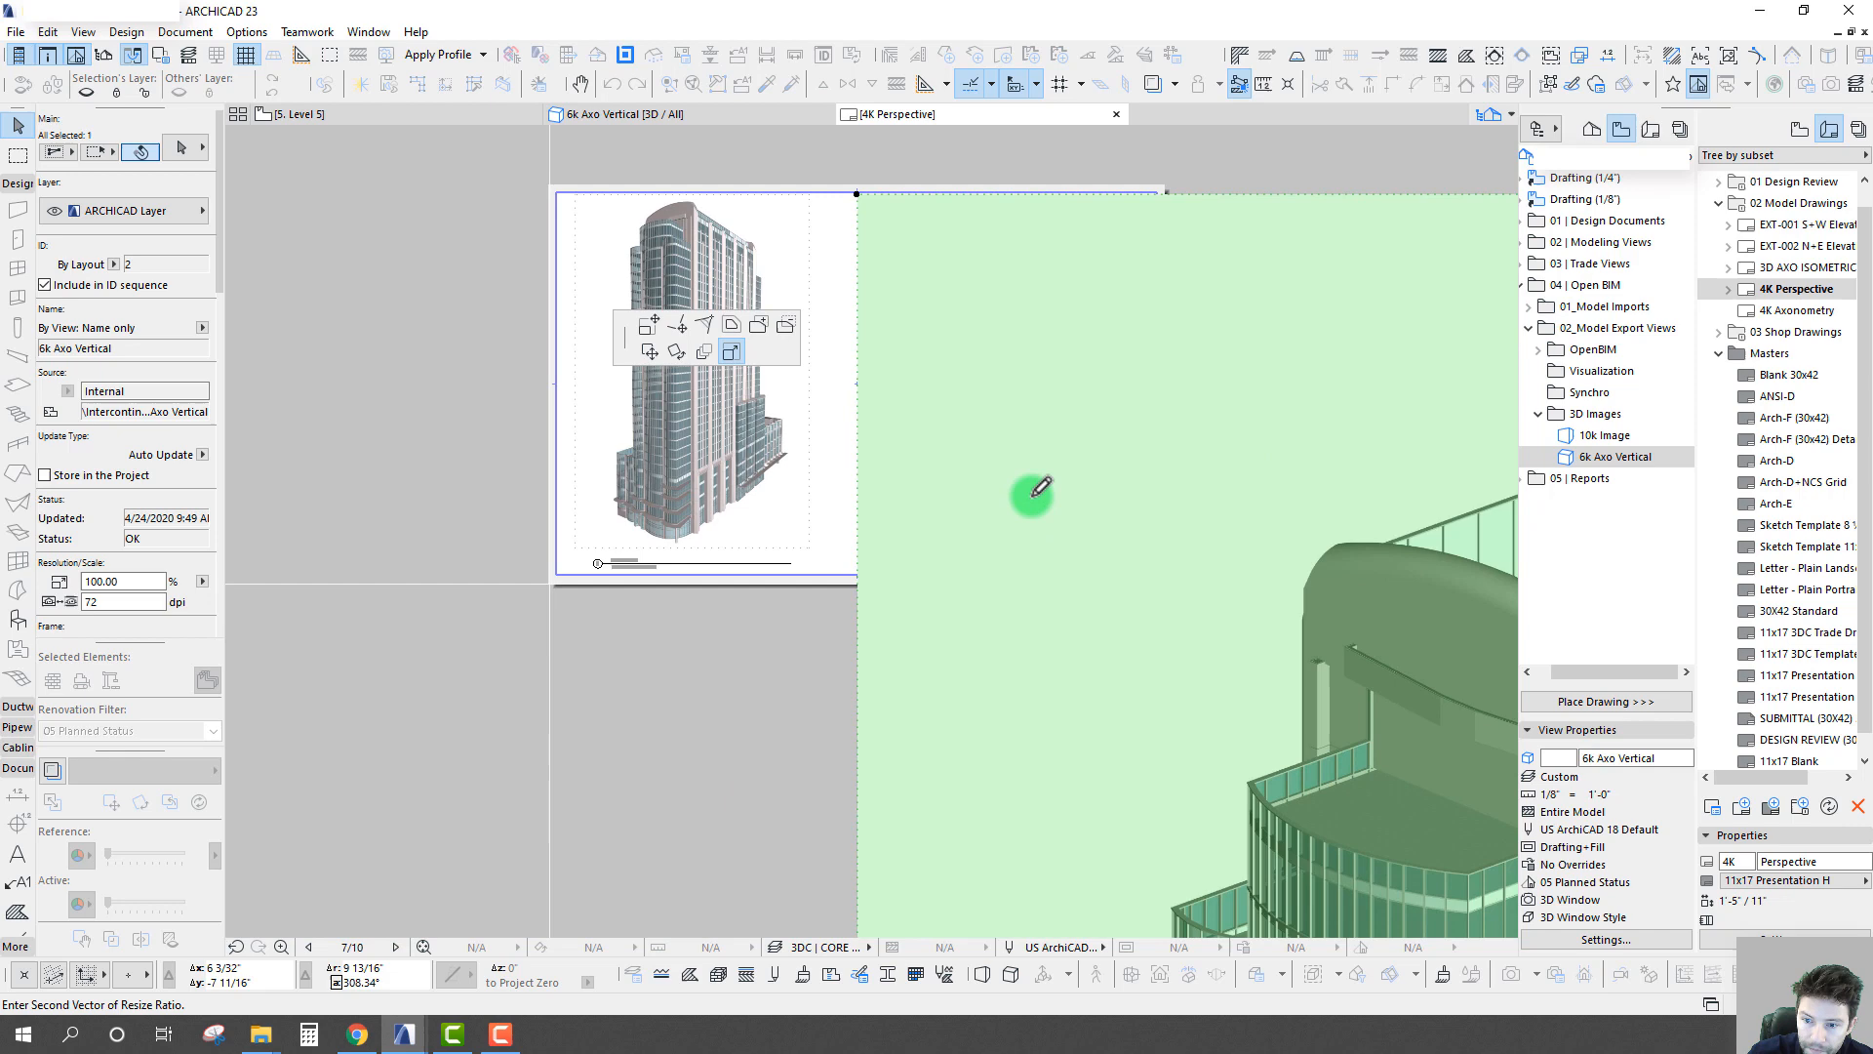
{"action": "left_click", "coordinate": [1132, 545]}
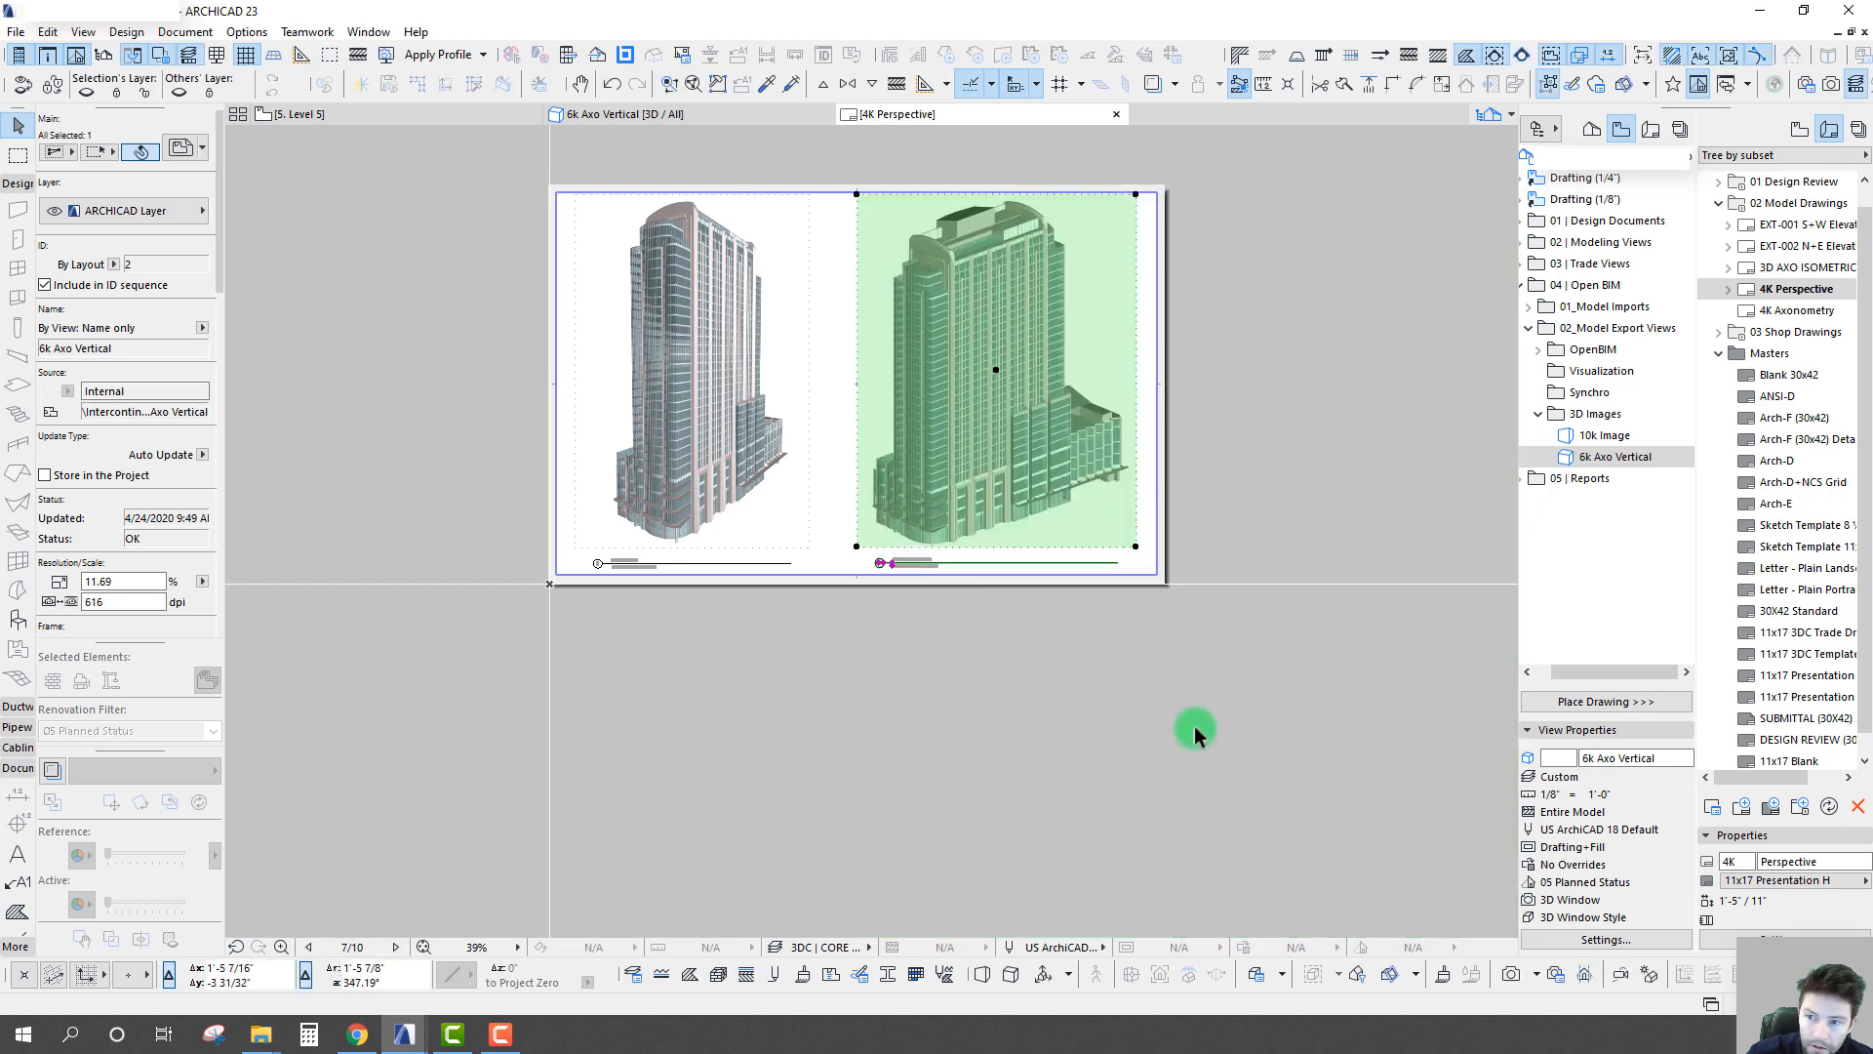
{"action": "left_click", "coordinate": [792, 296]}
- Examine the image quality of the perspective and axonometric drawings on the layout at close range and at full sheet
{"action": "scroll", "coordinate": [810, 273], "scroll_direction": "up", "scroll_amount": 4}
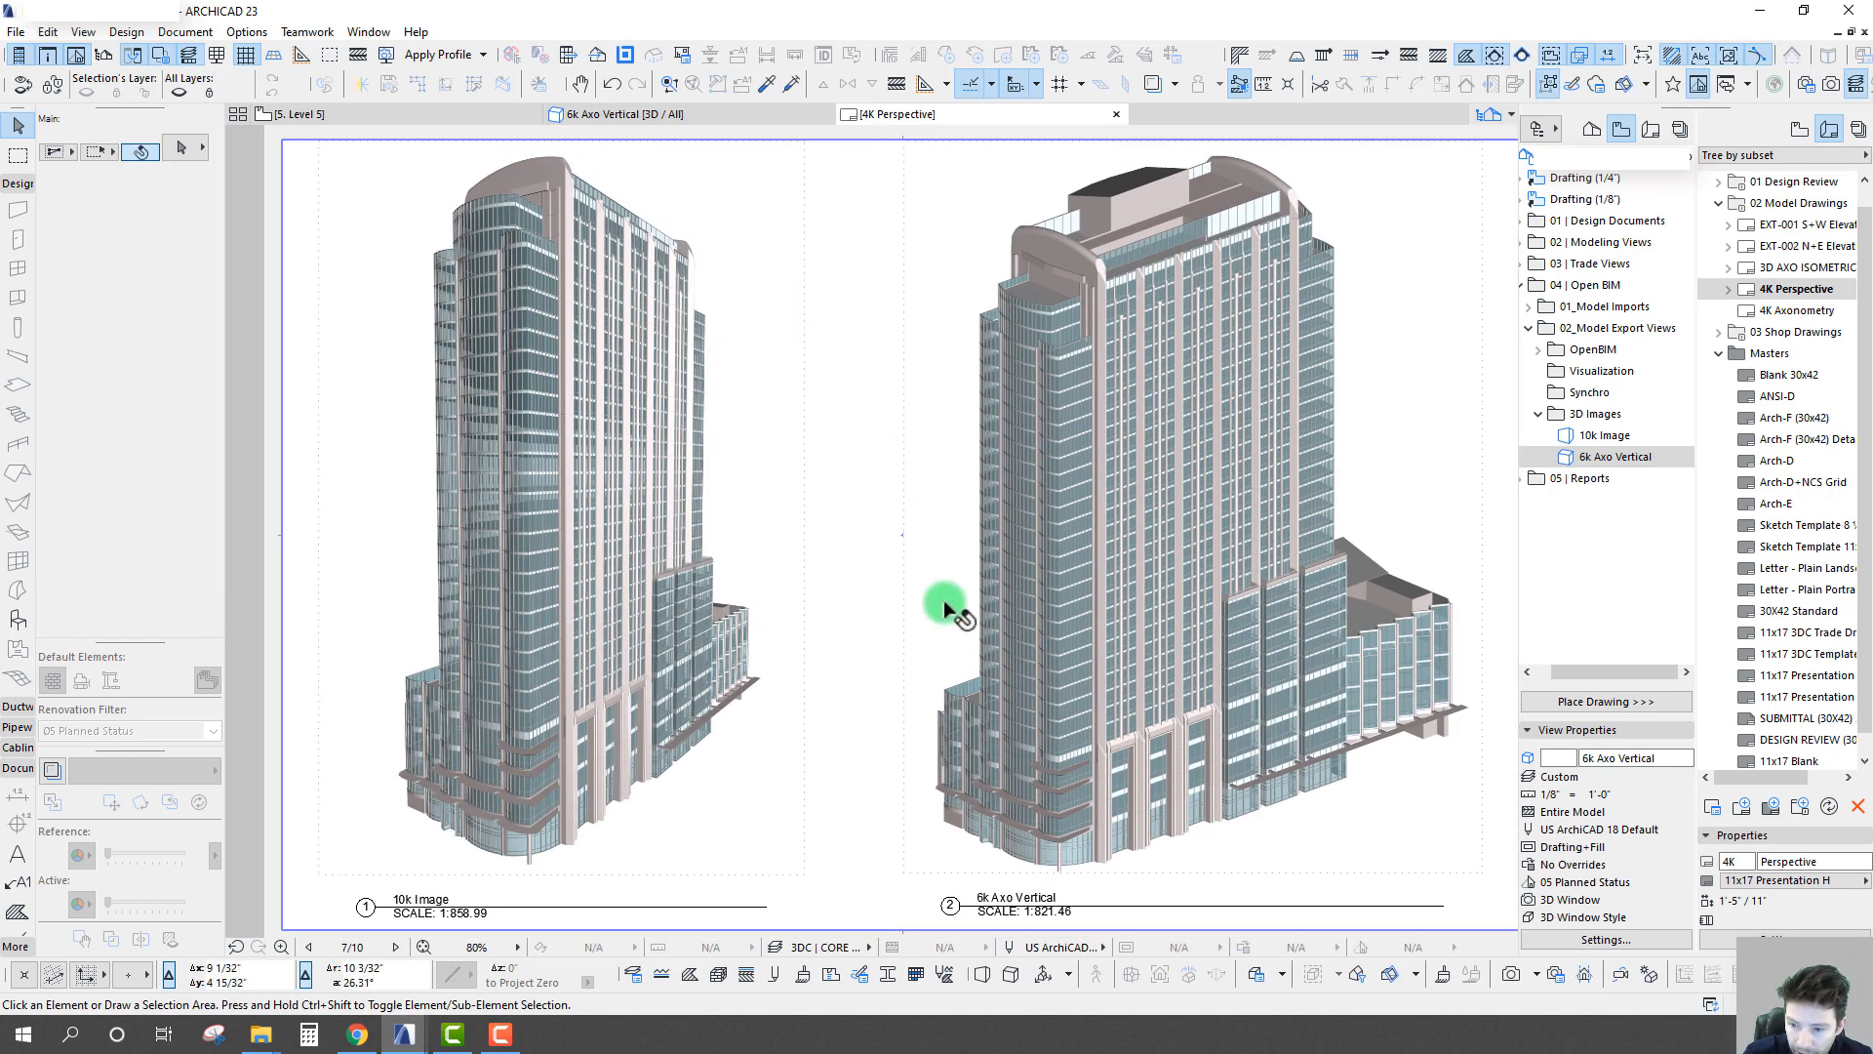
{"action": "scroll", "coordinate": [463, 840], "scroll_direction": "up", "scroll_amount": 5}
{"action": "scroll", "coordinate": [660, 478], "scroll_direction": "up", "scroll_amount": 3}
{"action": "scroll", "coordinate": [683, 463], "scroll_direction": "down", "scroll_amount": 10}
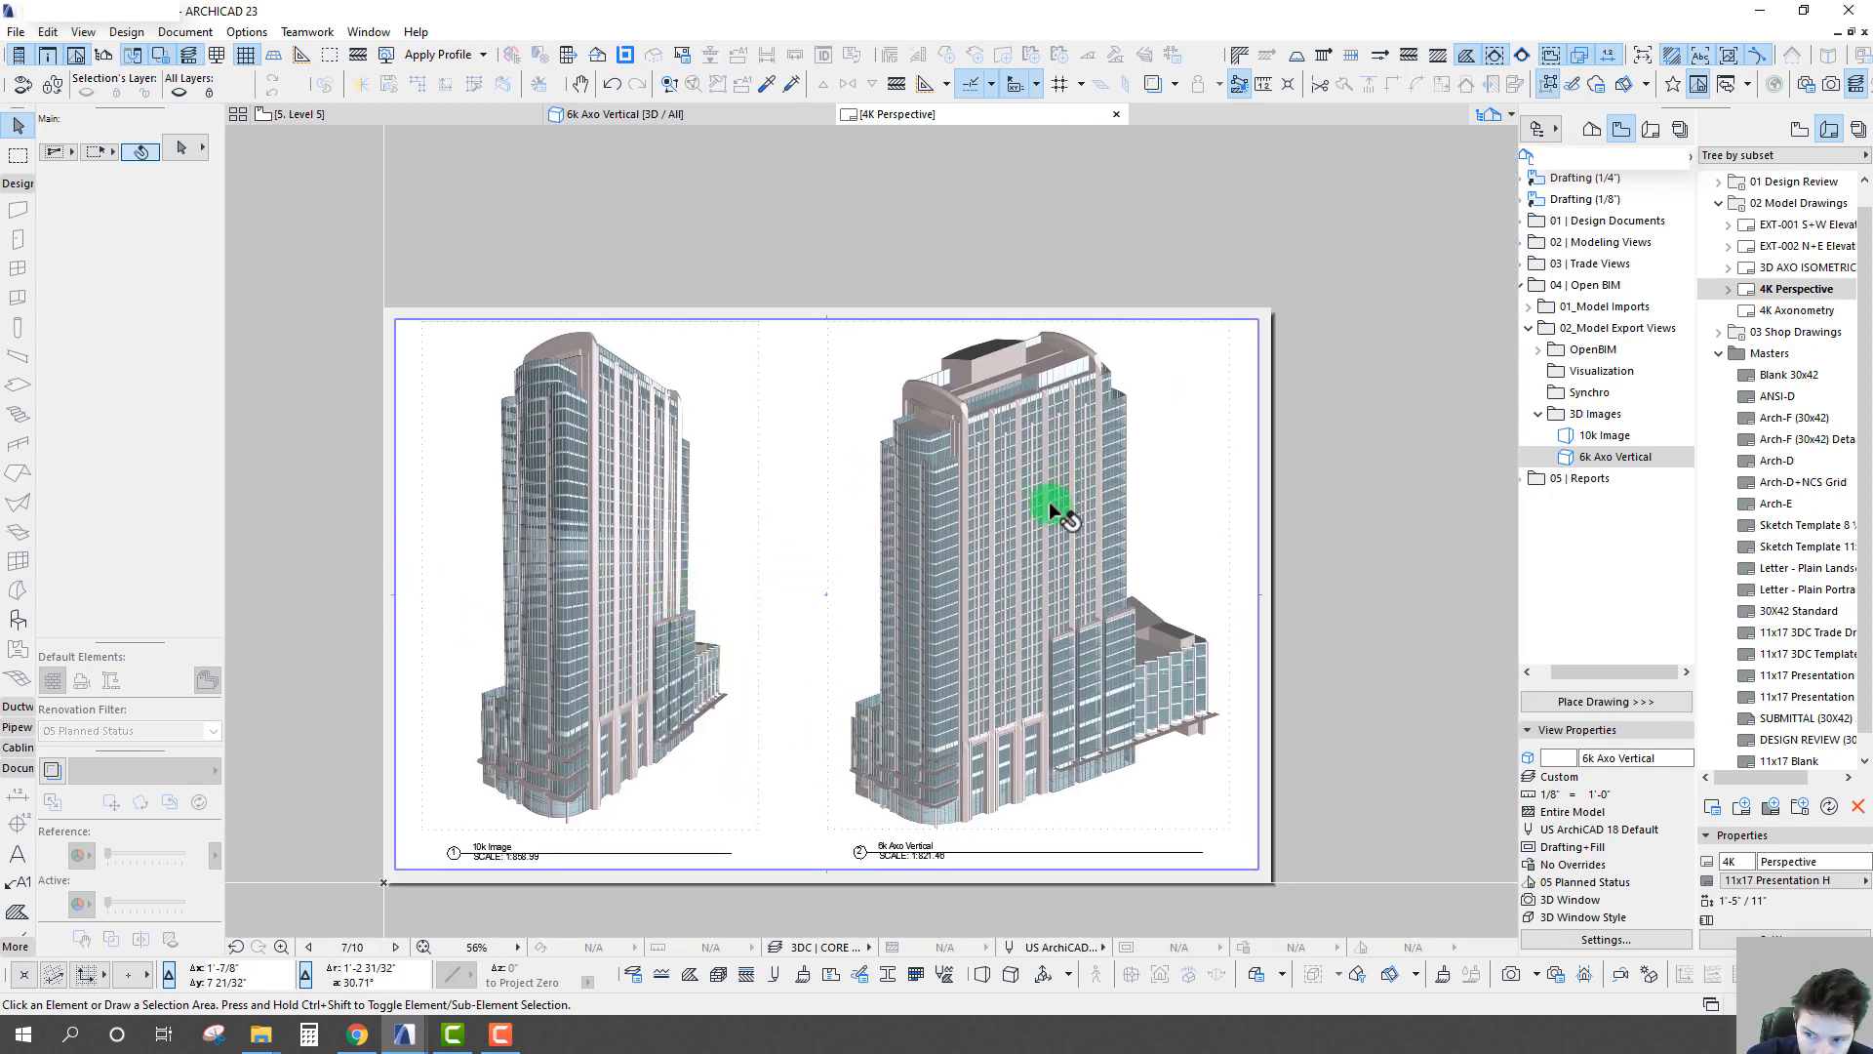
{"action": "scroll", "coordinate": [1004, 502], "scroll_direction": "up", "scroll_amount": 4}
{"action": "scroll", "coordinate": [601, 585], "scroll_direction": "down", "scroll_amount": 4}
{"action": "scroll", "coordinate": [513, 462], "scroll_direction": "up", "scroll_amount": 12}
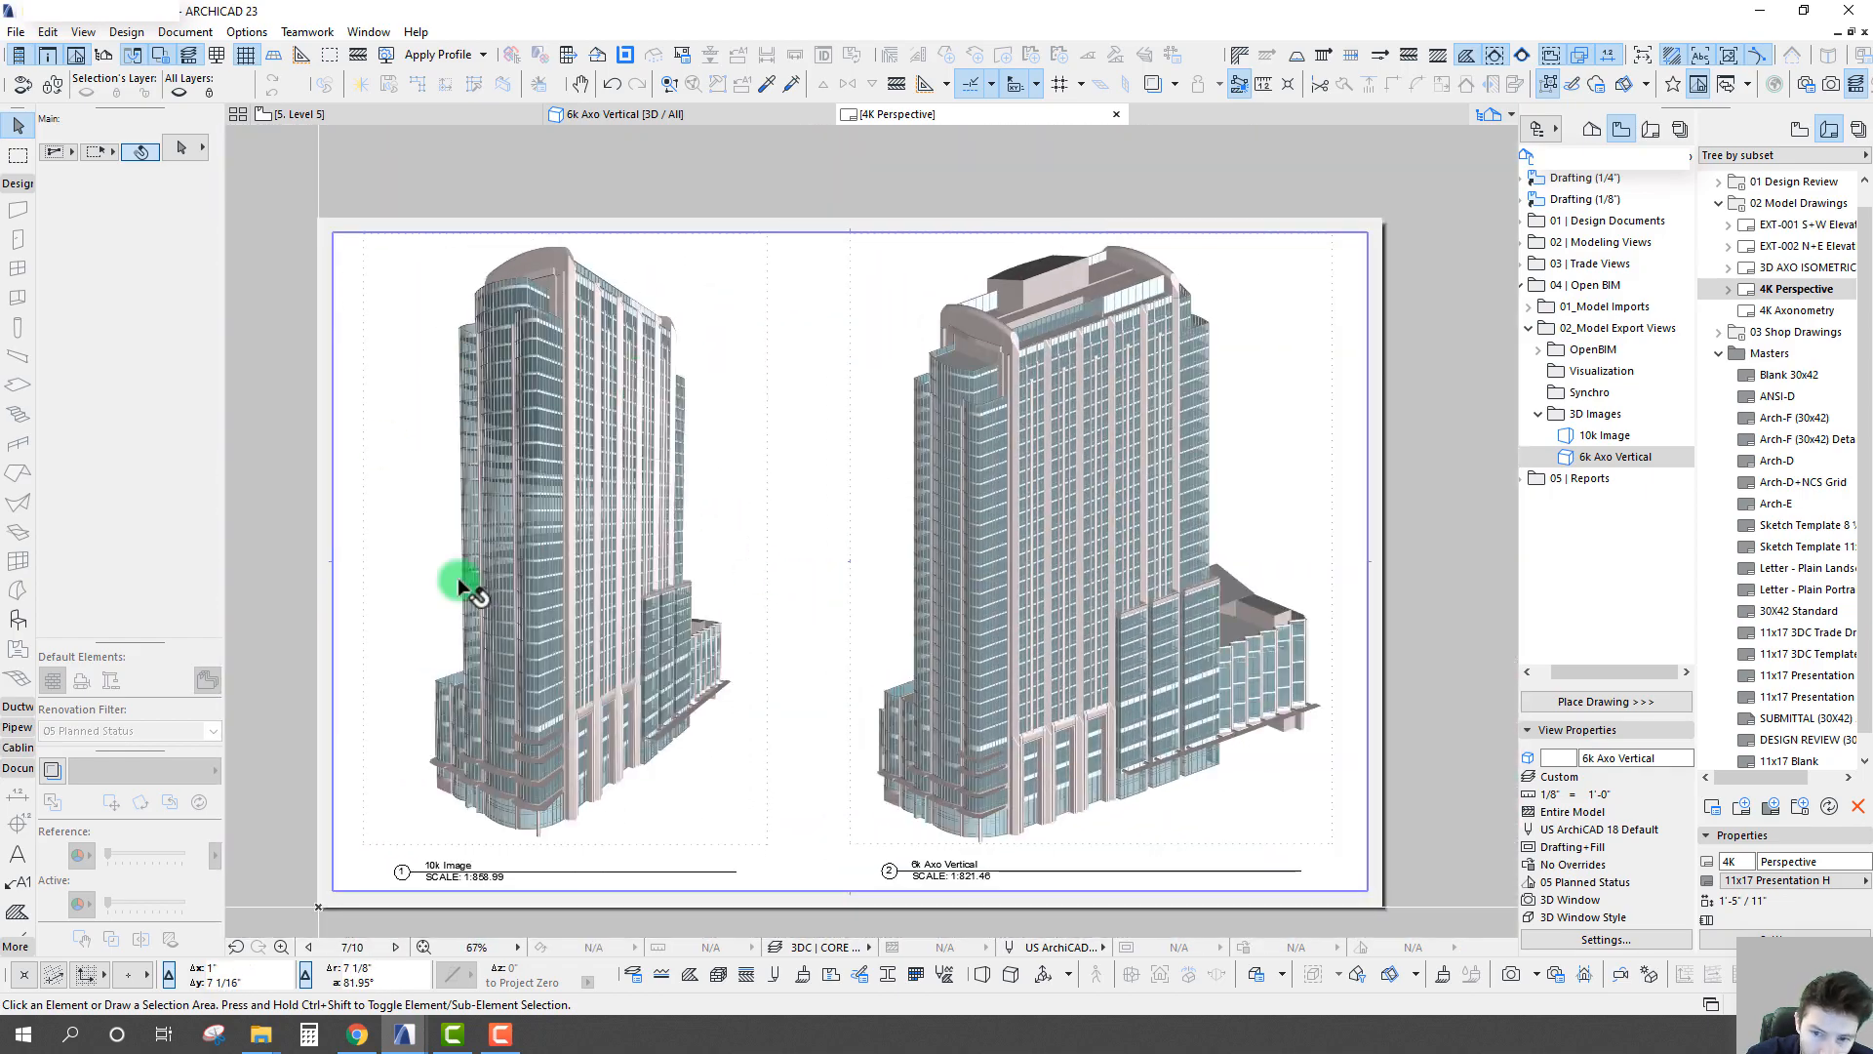
{"action": "scroll", "coordinate": [513, 462], "scroll_direction": "down", "scroll_amount": 7}
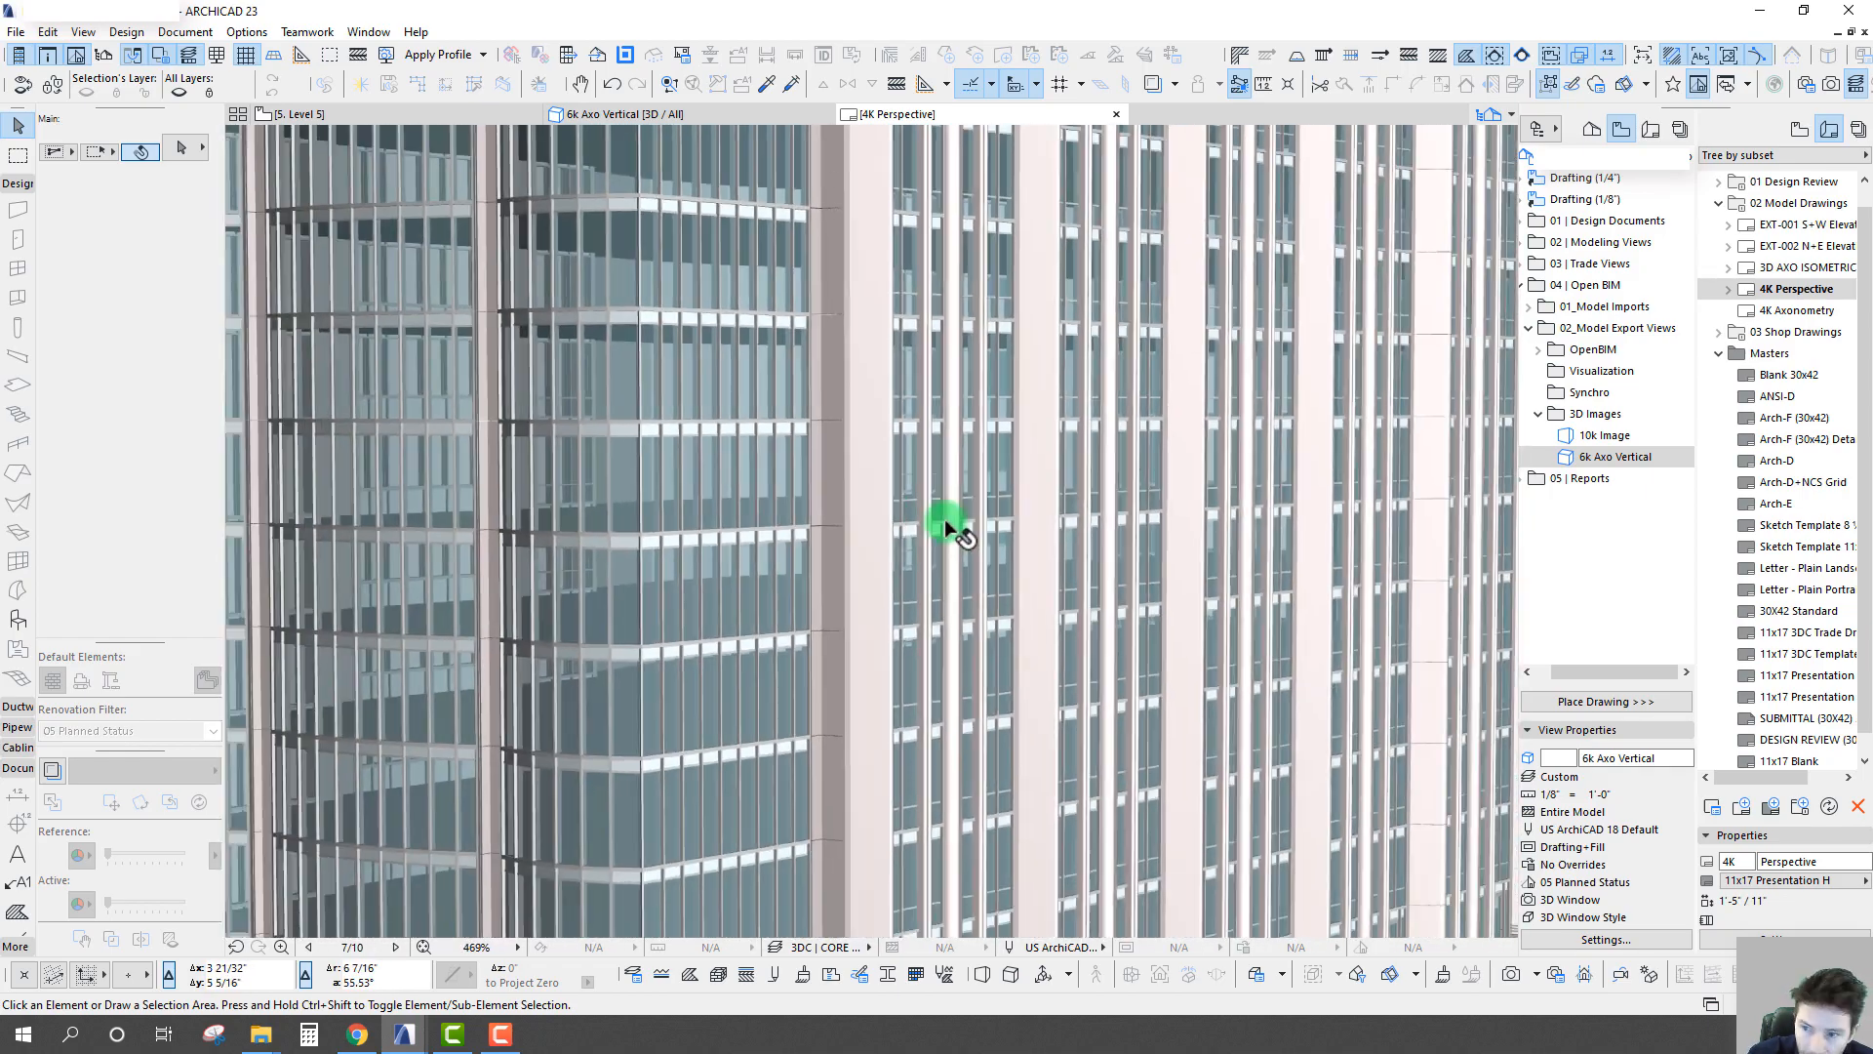
{"action": "scroll", "coordinate": [635, 498], "scroll_direction": "up", "scroll_amount": 4}
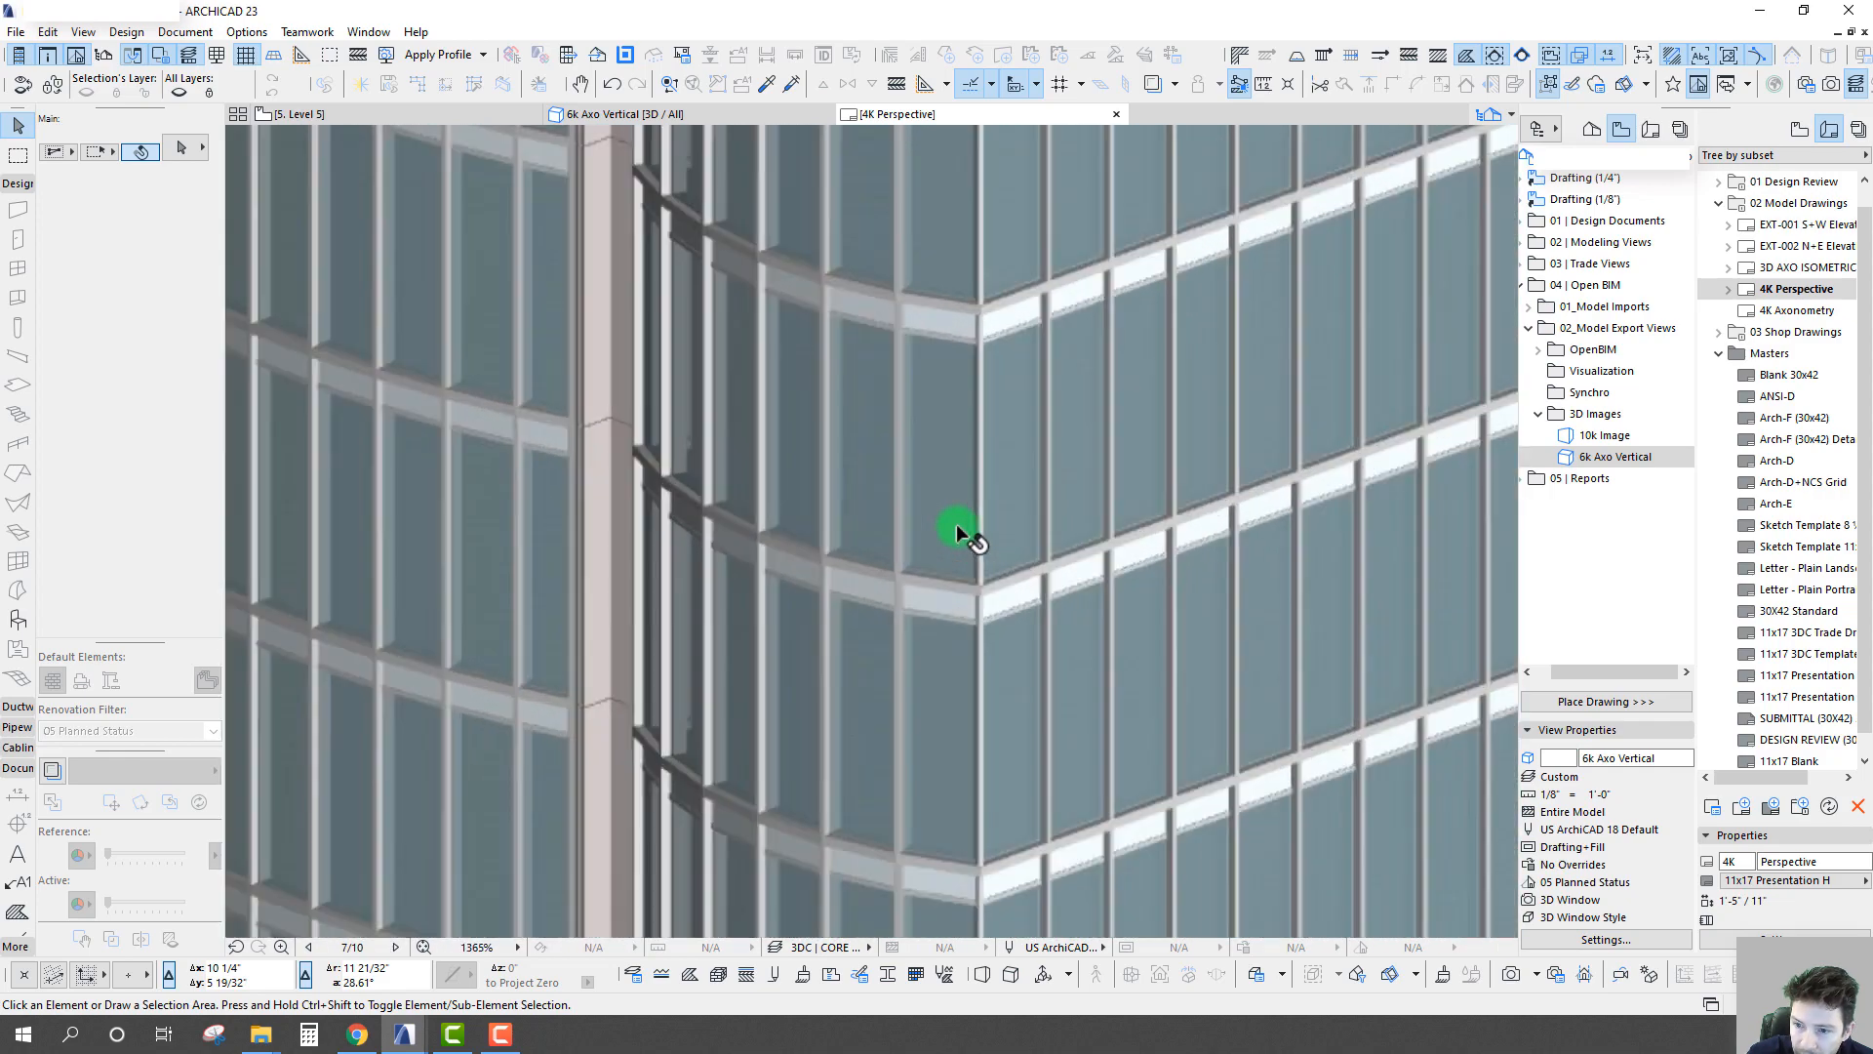
{"action": "scroll", "coordinate": [917, 497], "scroll_direction": "down", "scroll_amount": 4}
{"action": "scroll", "coordinate": [890, 511], "scroll_direction": "down", "scroll_amount": 4}
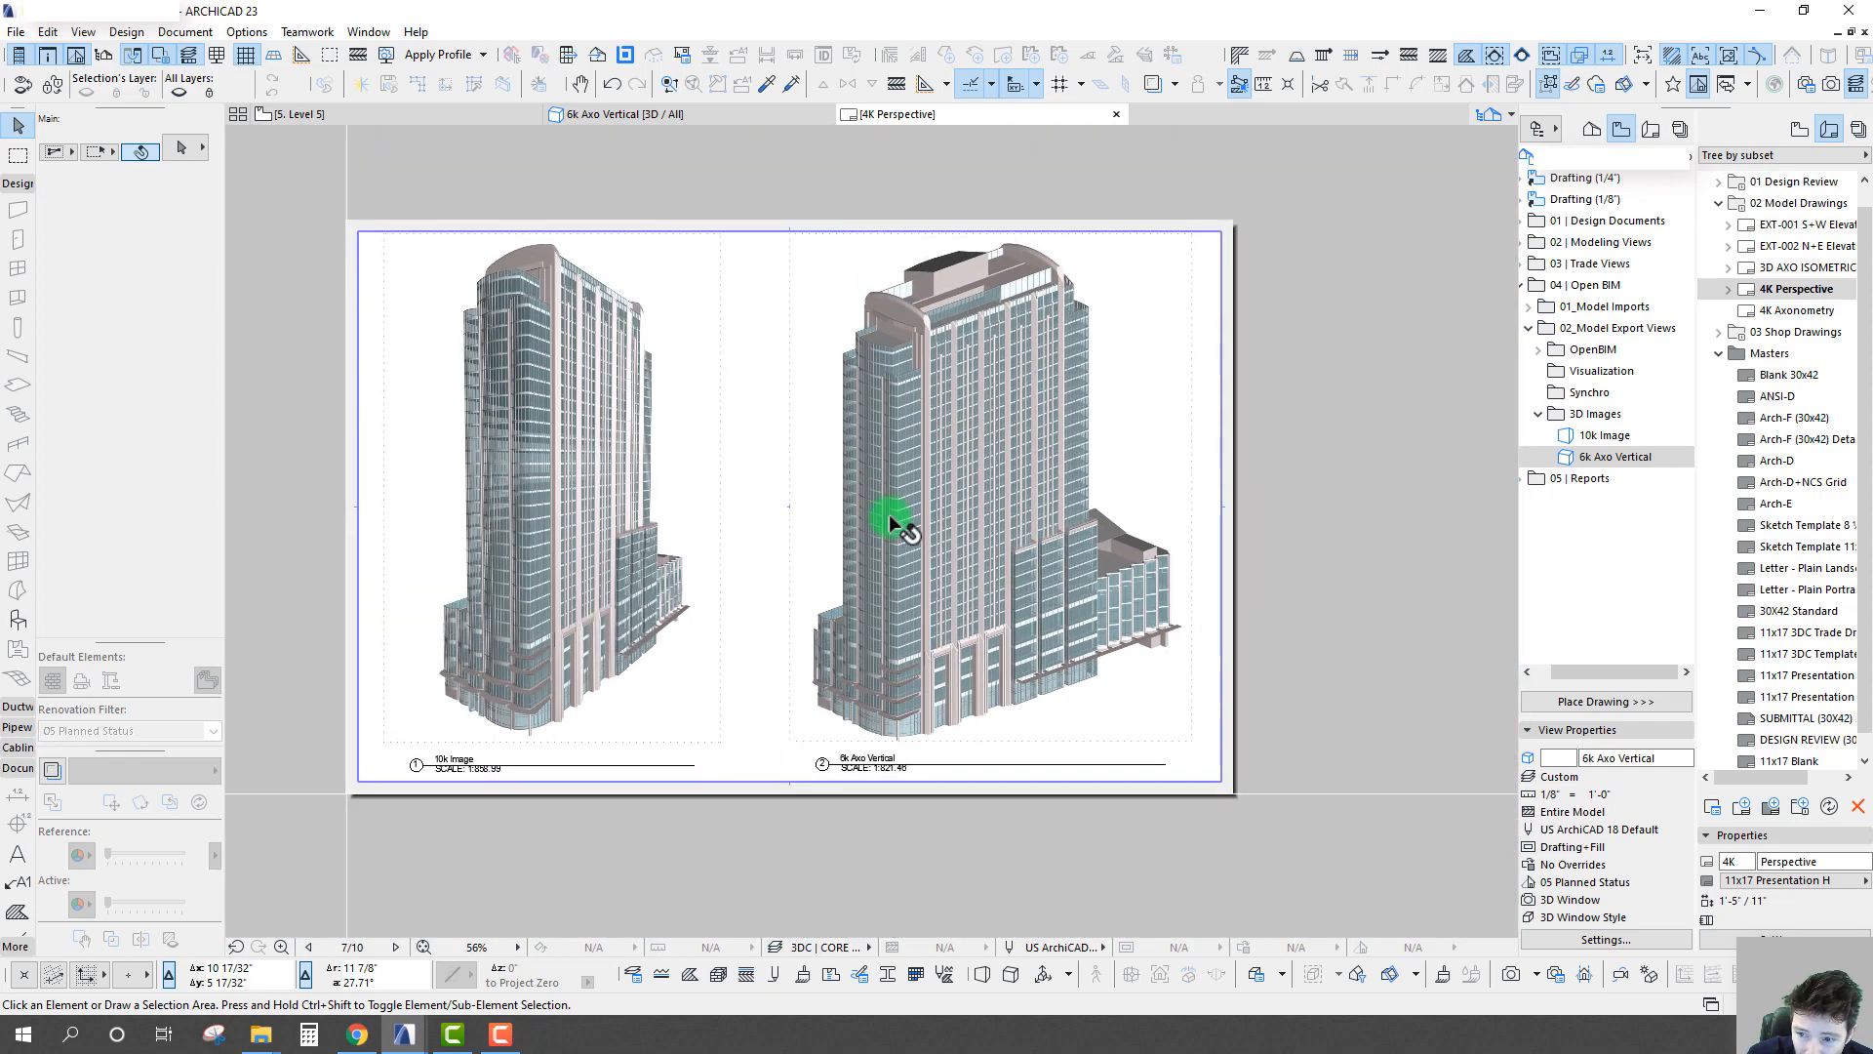
{"action": "scroll", "coordinate": [790, 666], "scroll_direction": "up", "scroll_amount": 1}
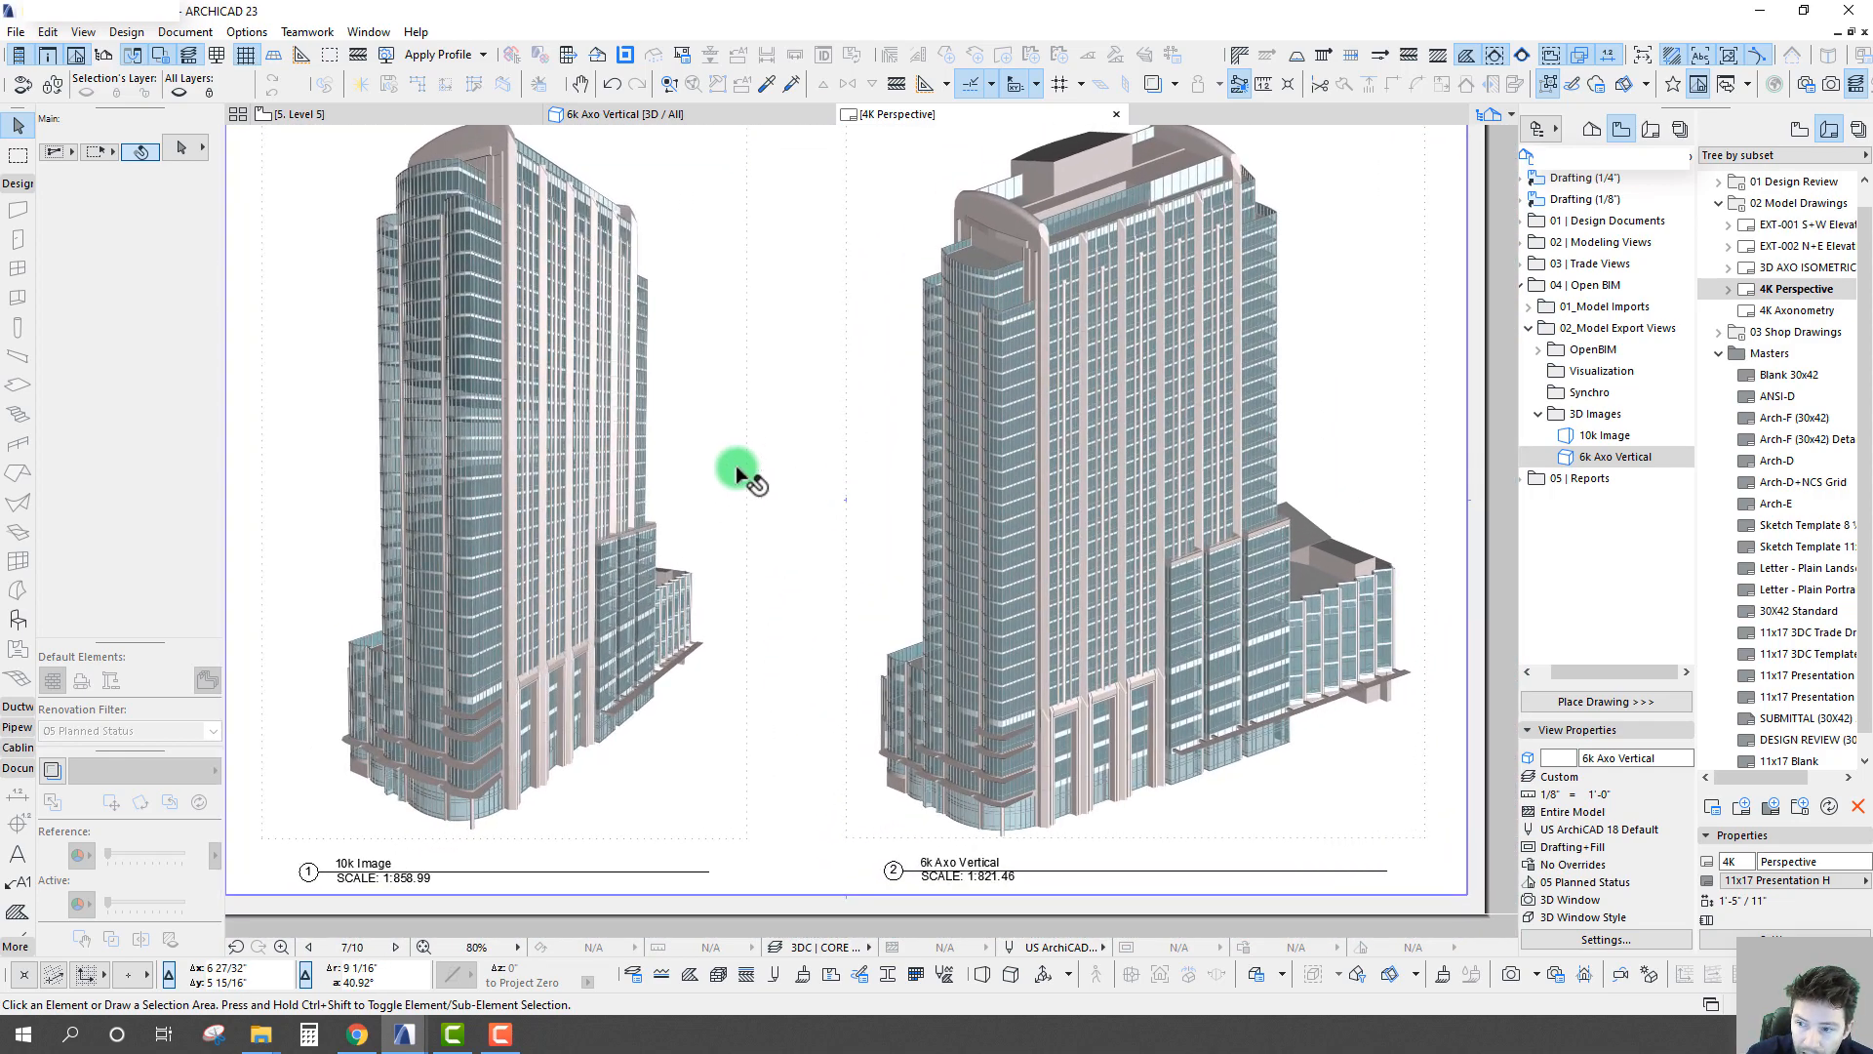
{"action": "scroll", "coordinate": [1081, 820], "scroll_direction": "down", "scroll_amount": 1}
{"action": "scroll", "coordinate": [1081, 816], "scroll_direction": "down", "scroll_amount": 1}
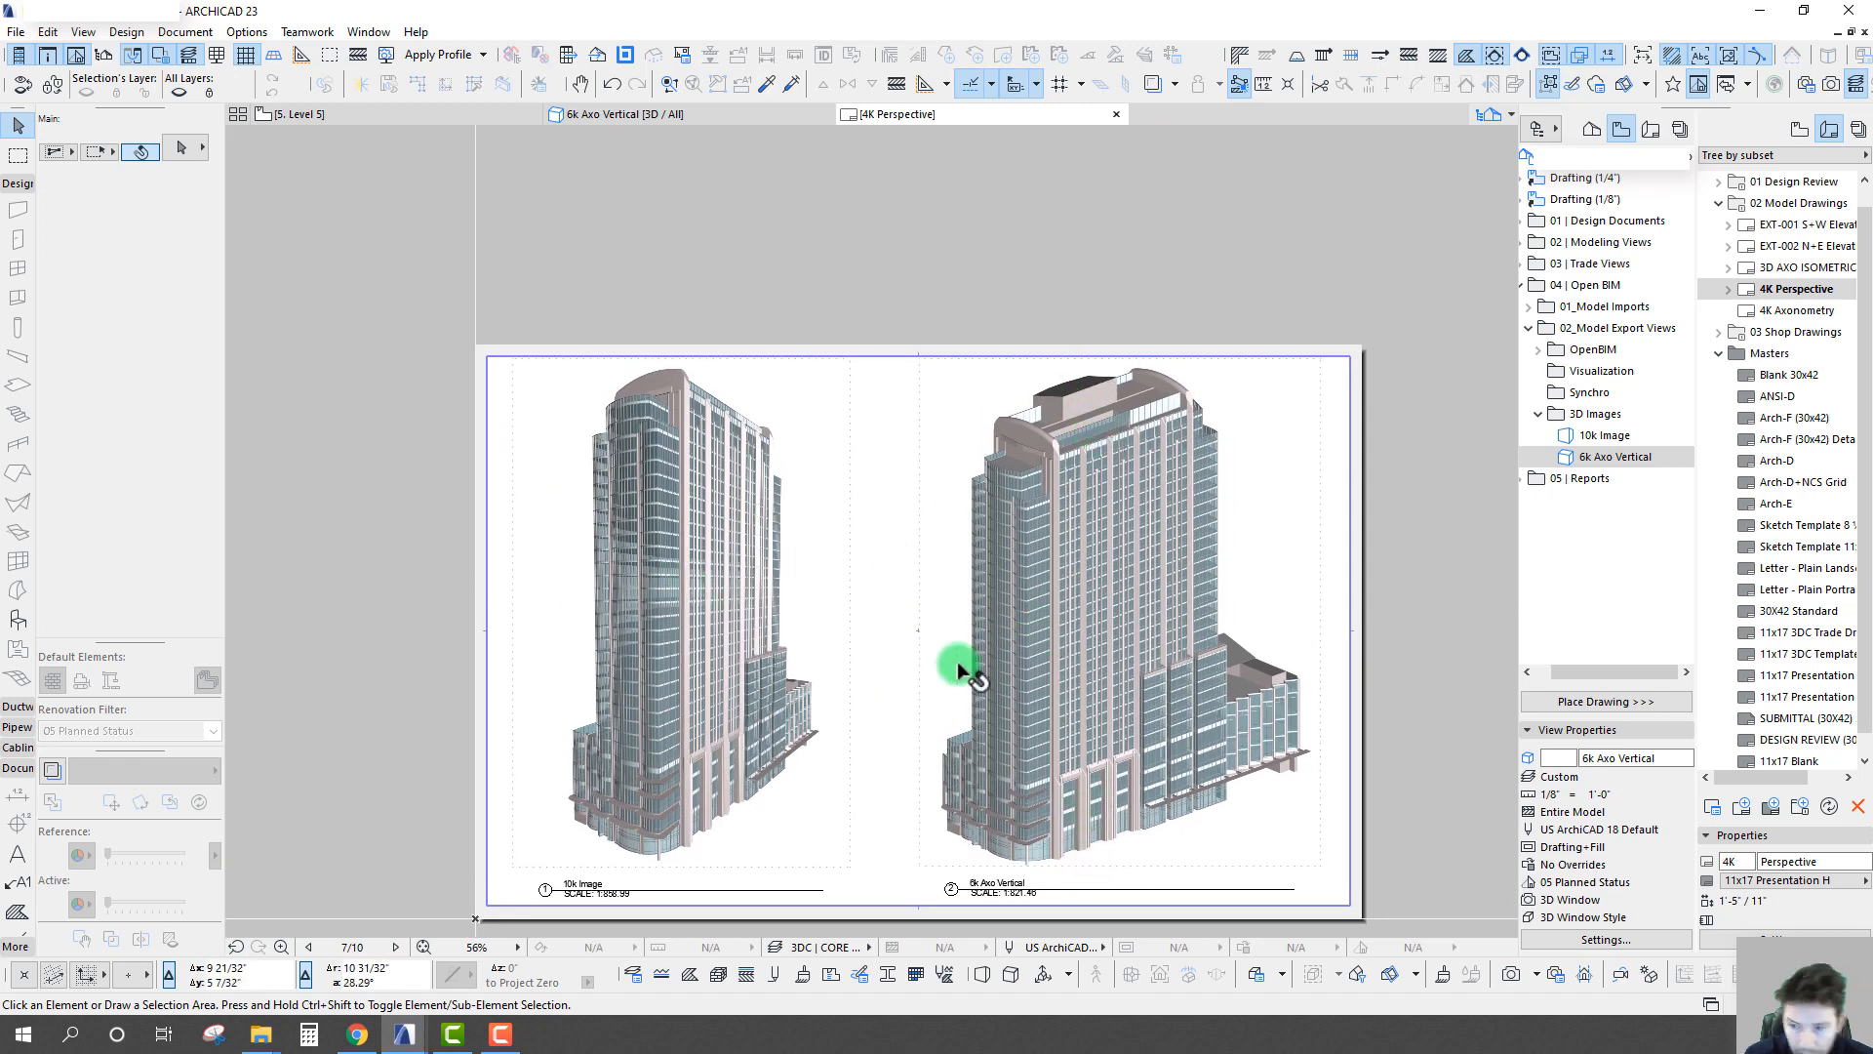
{"action": "scroll", "coordinate": [907, 625], "scroll_direction": "up", "scroll_amount": 1}
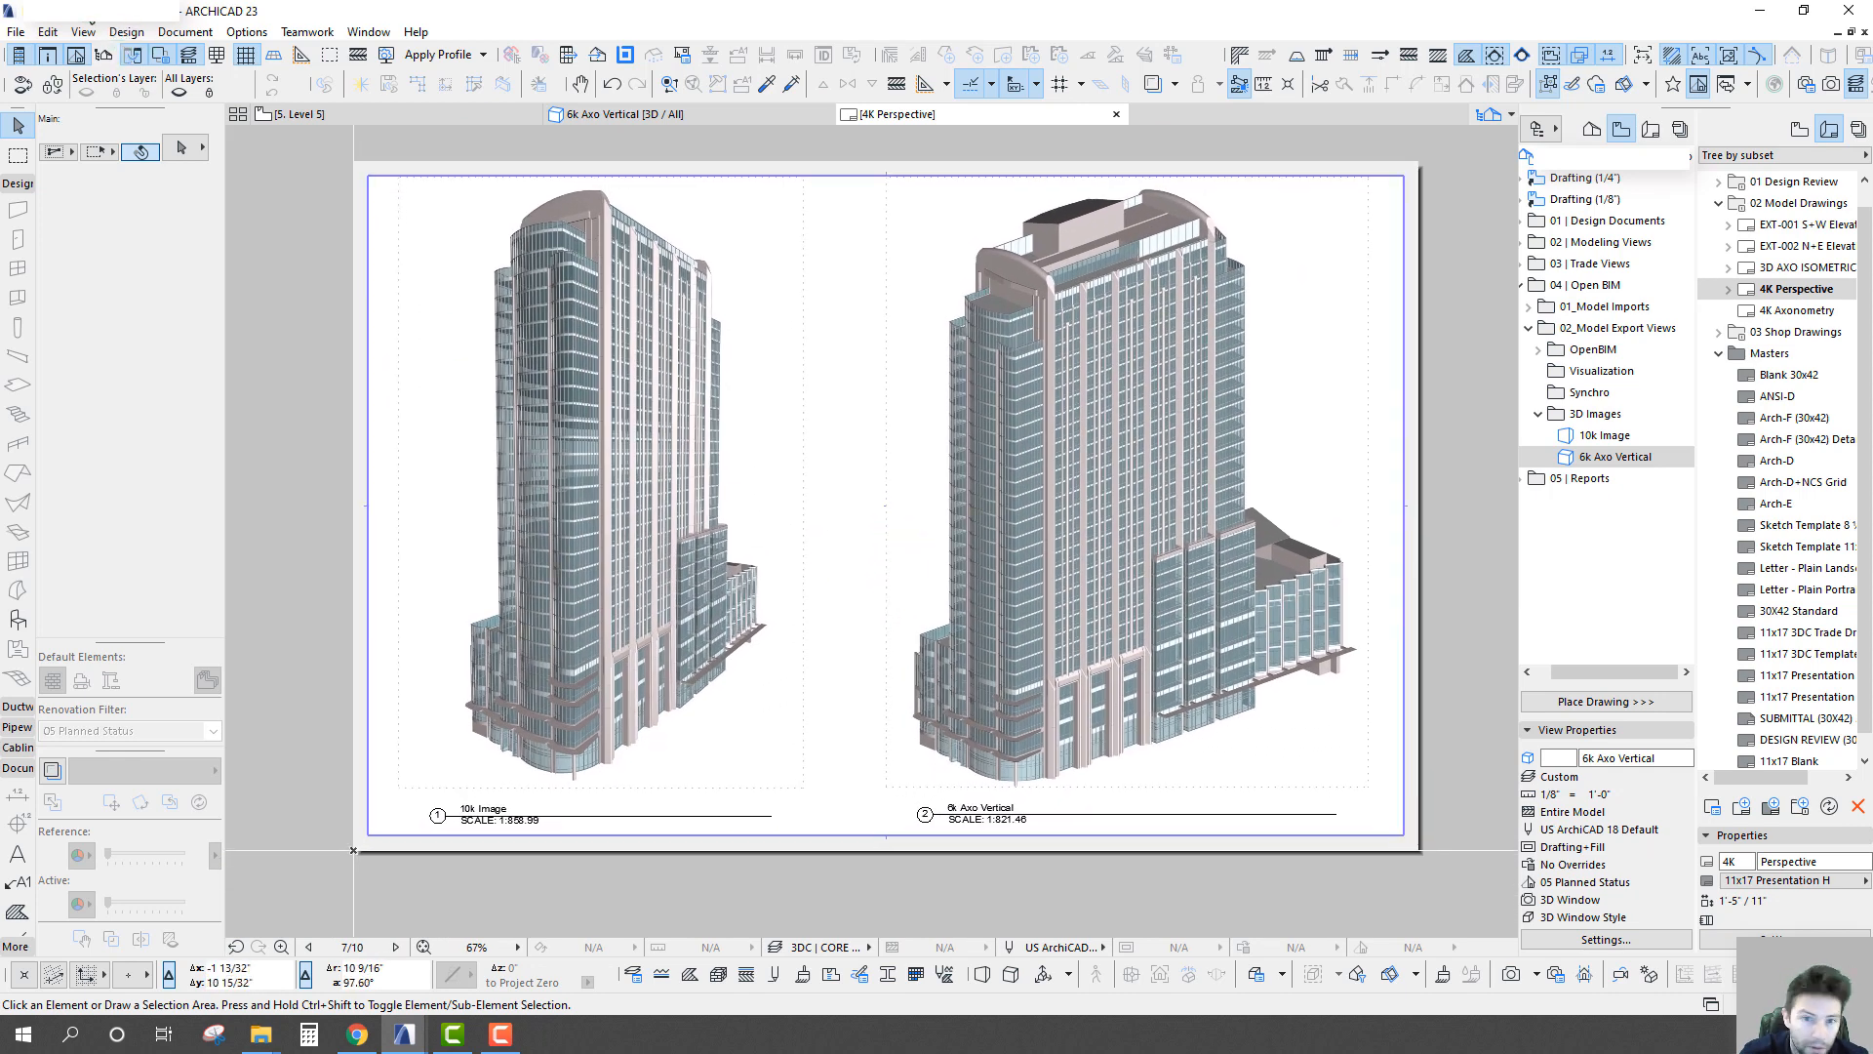
- Start saving the 4K Perspective layout as a new file with PDF as the file type
{"action": "left_click", "coordinate": [15, 31]}
{"action": "mouse_move", "coordinate": [91, 289]}
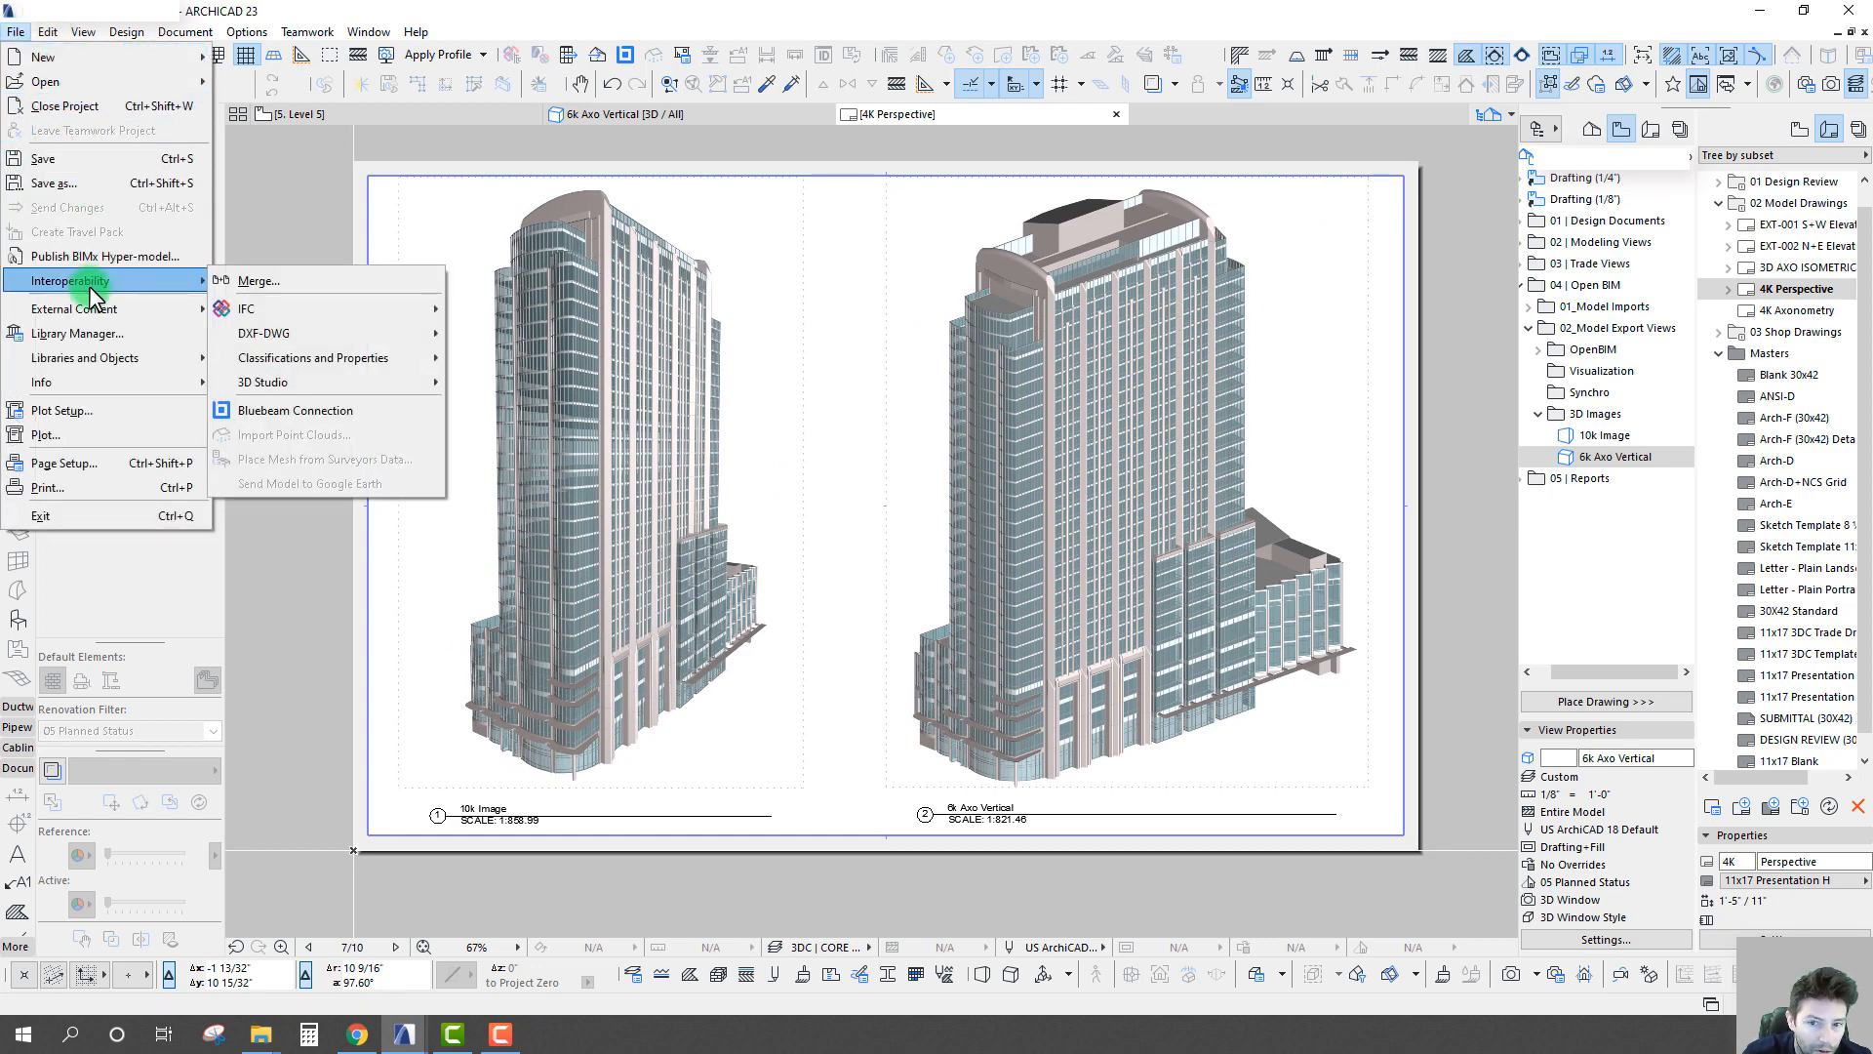
{"action": "left_click", "coordinate": [54, 184]}
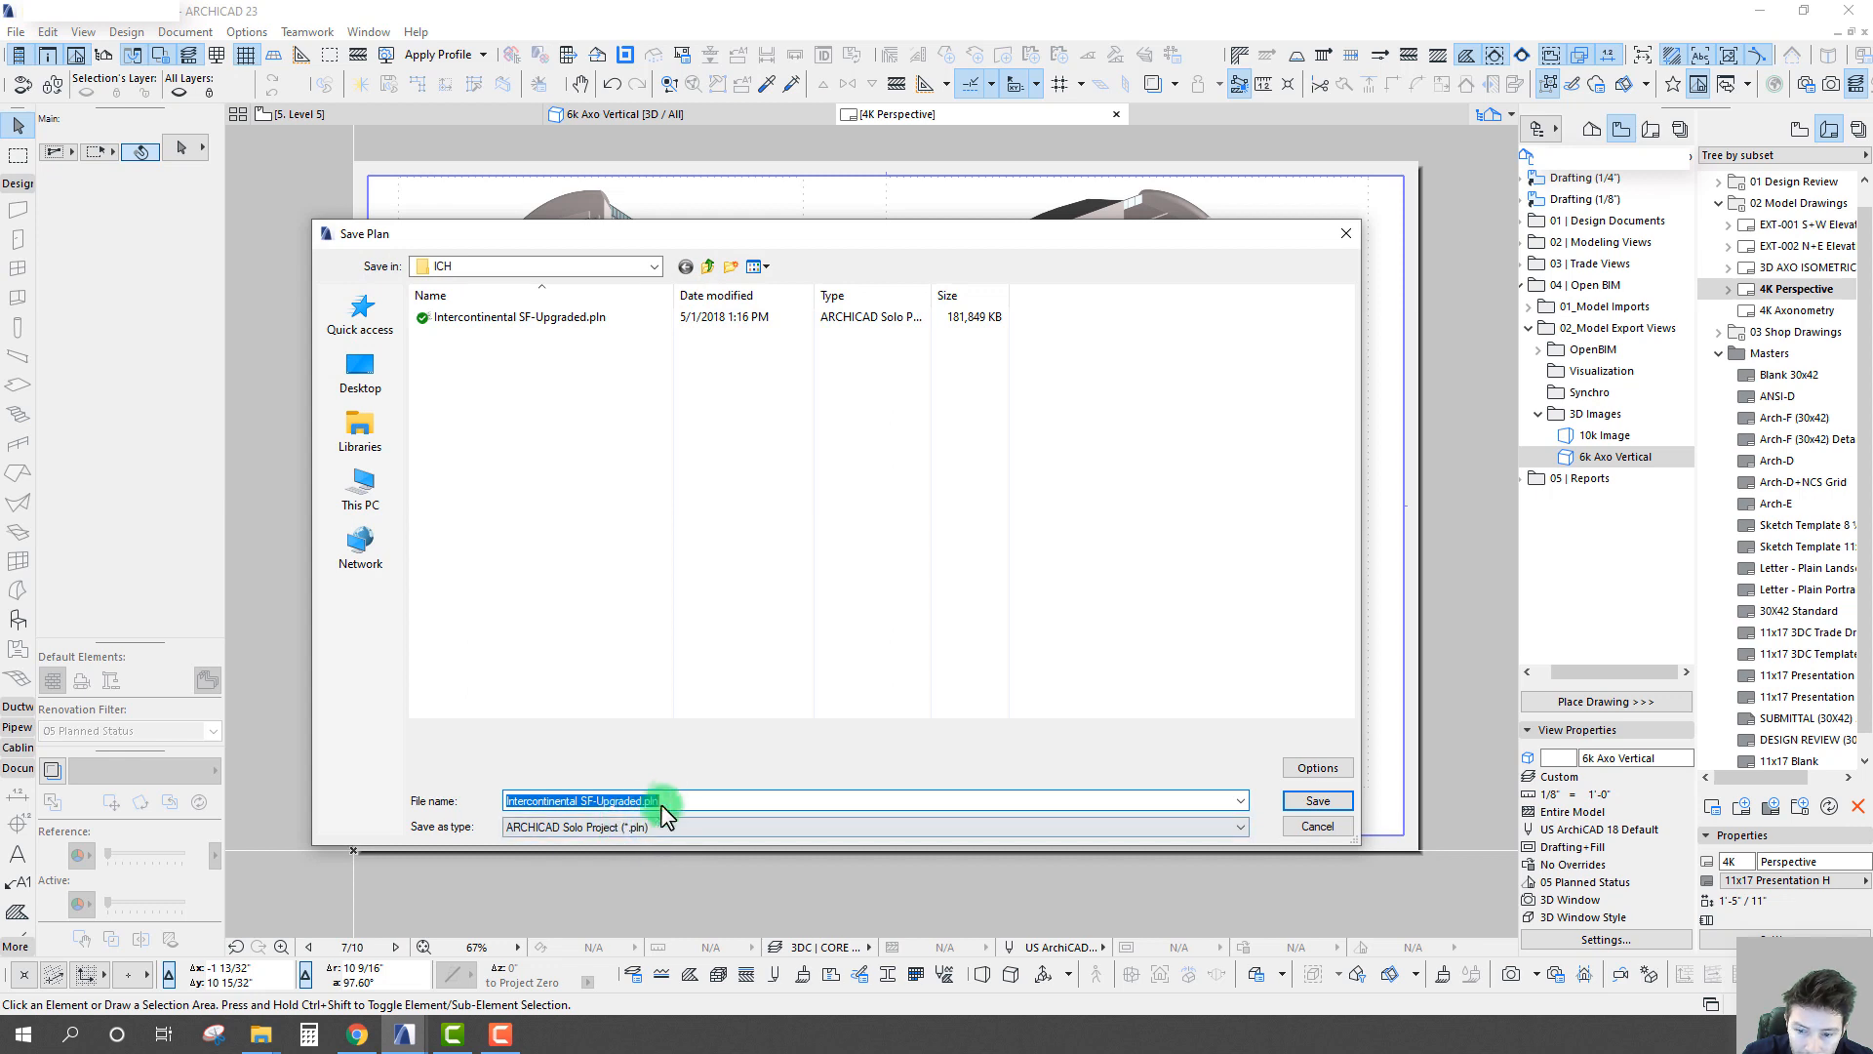
{"action": "left_click", "coordinate": [640, 827]}
{"action": "left_click", "coordinate": [564, 671]}
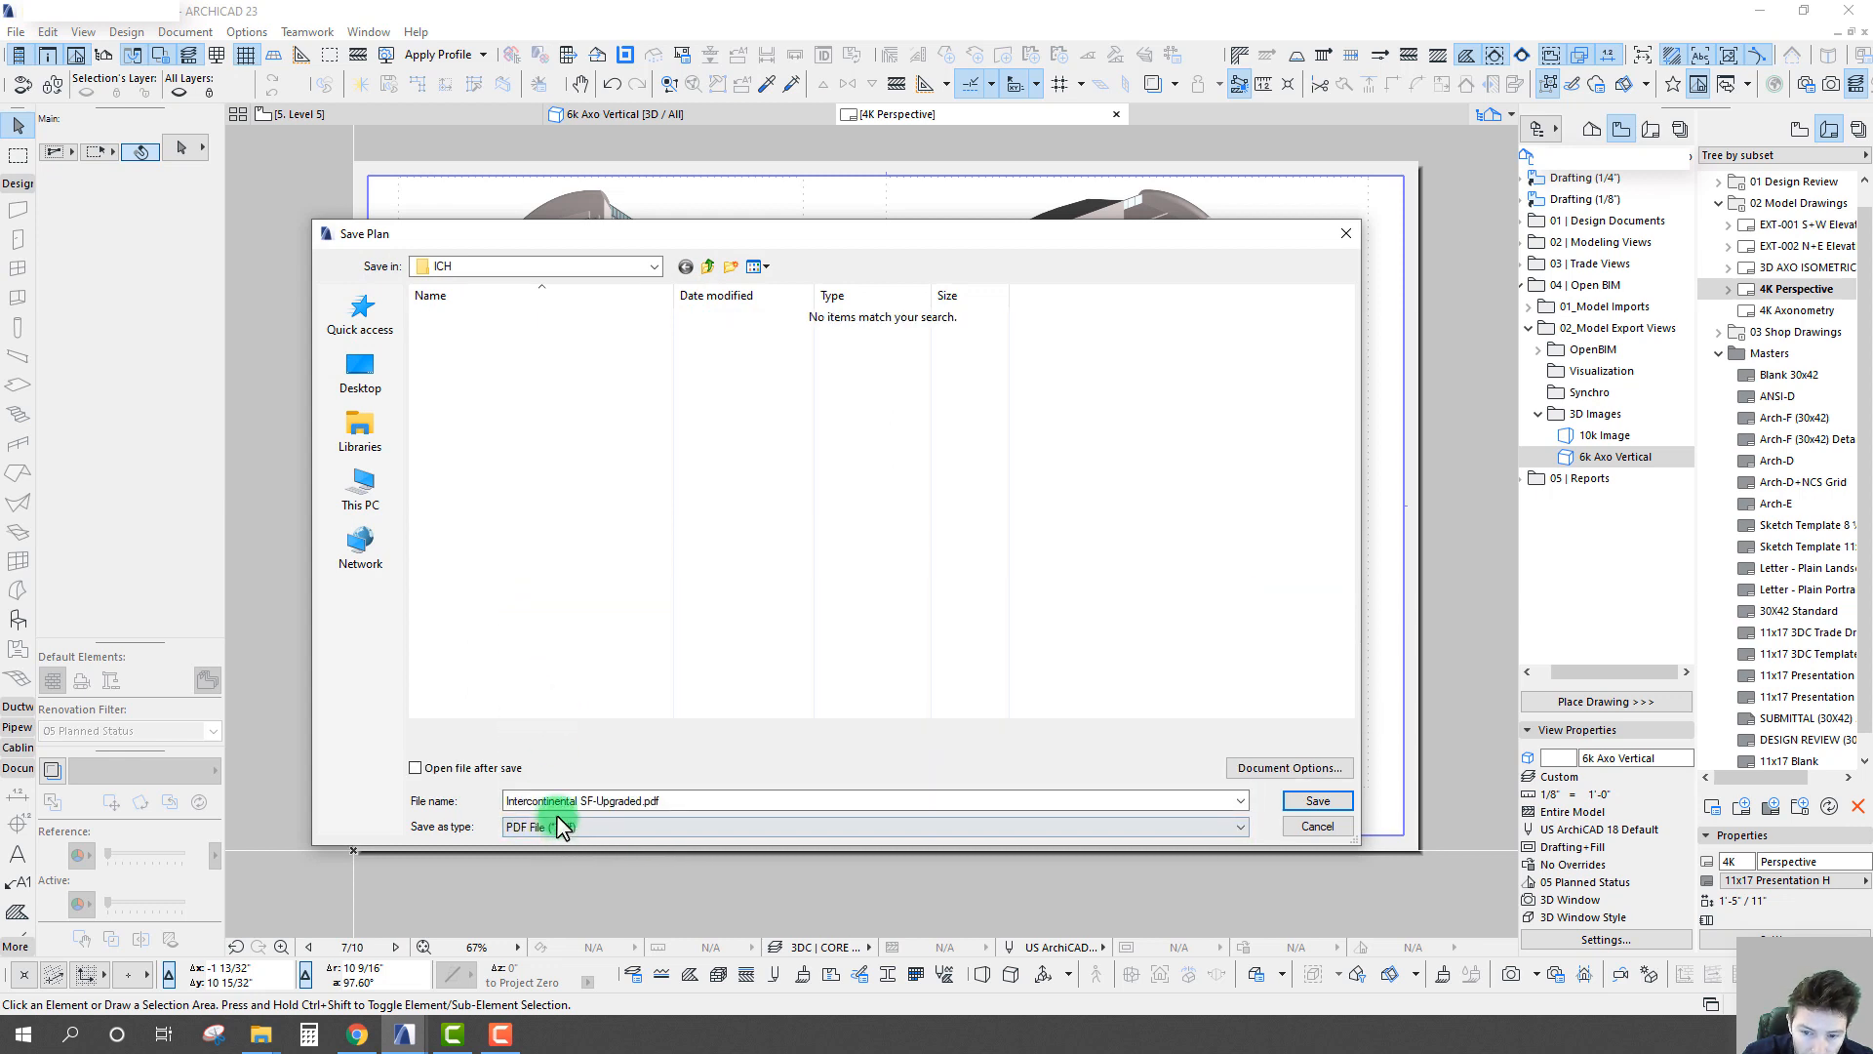
- Name the PDF Intercontinental SF-AC23 and set it to open after saving
{"action": "left_click", "coordinate": [615, 800]}
{"action": "left_click", "coordinate": [657, 800]}
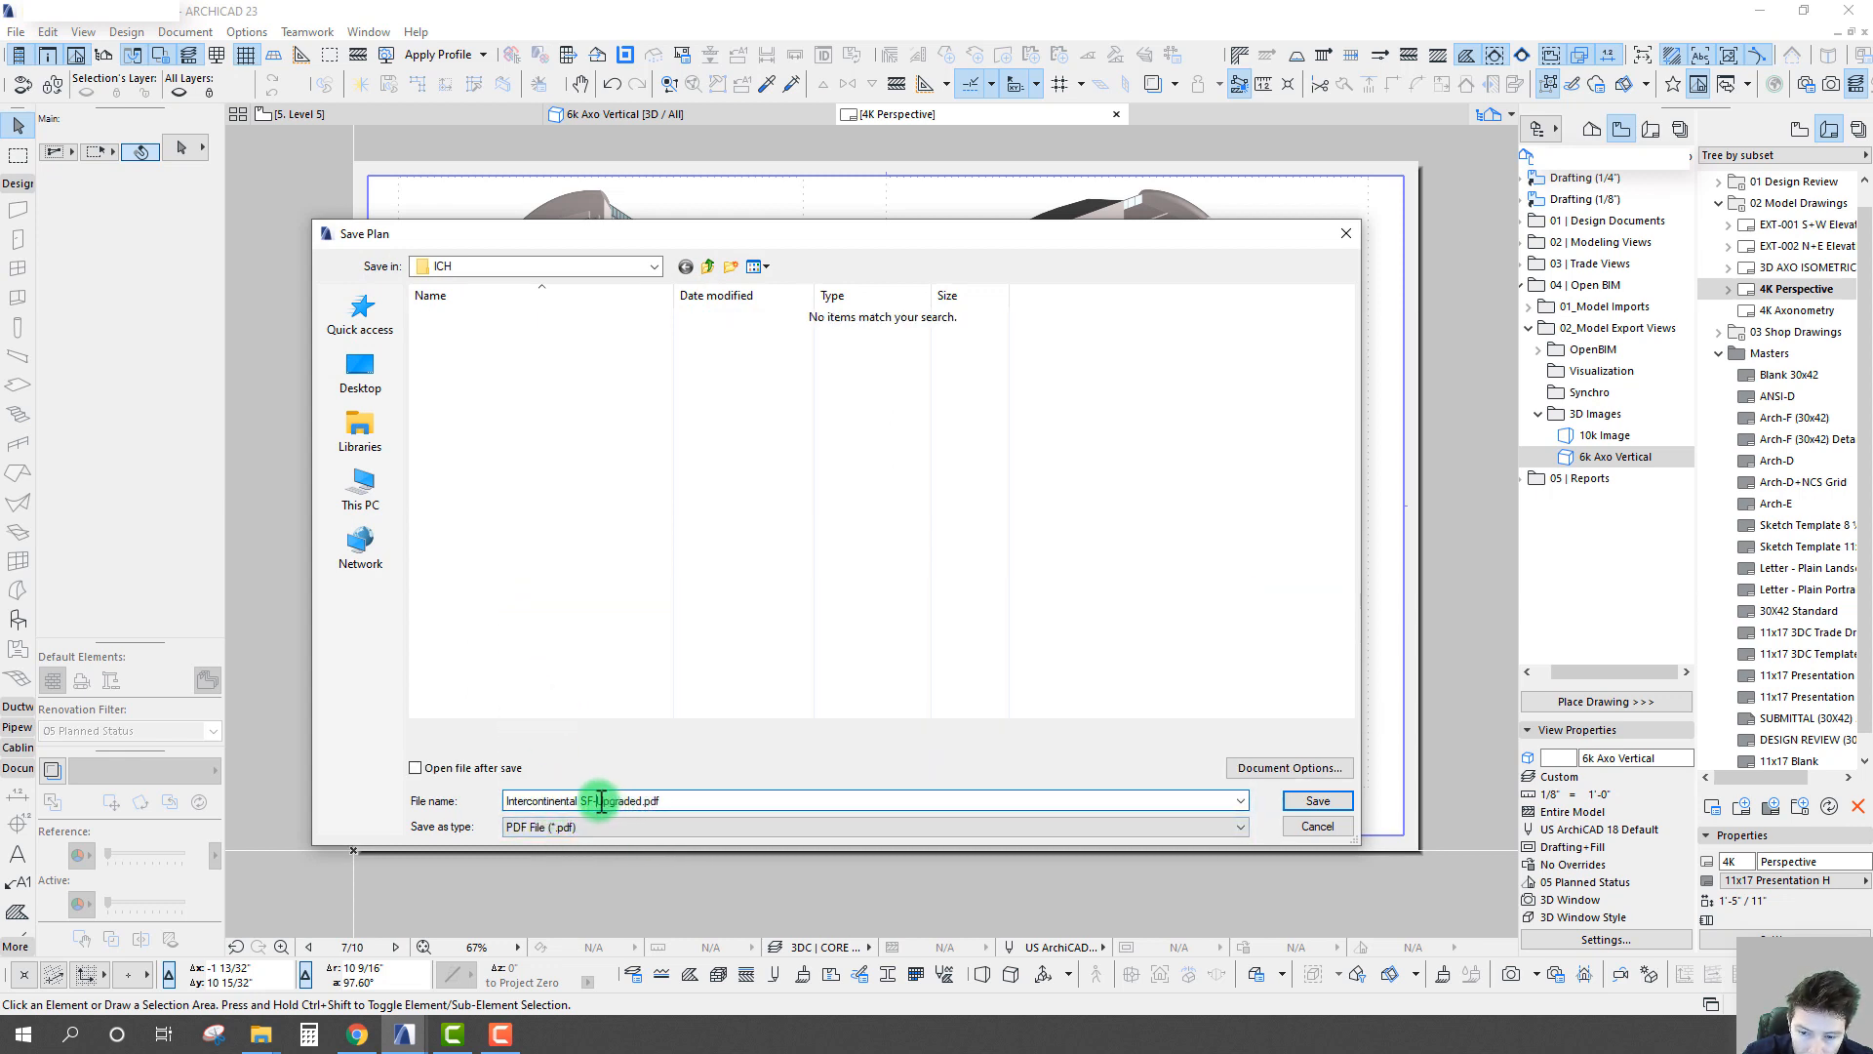
{"action": "left_click_drag", "start_coordinate": [597, 800], "coordinate": [634, 800]}
{"action": "type", "text": "AC2"}
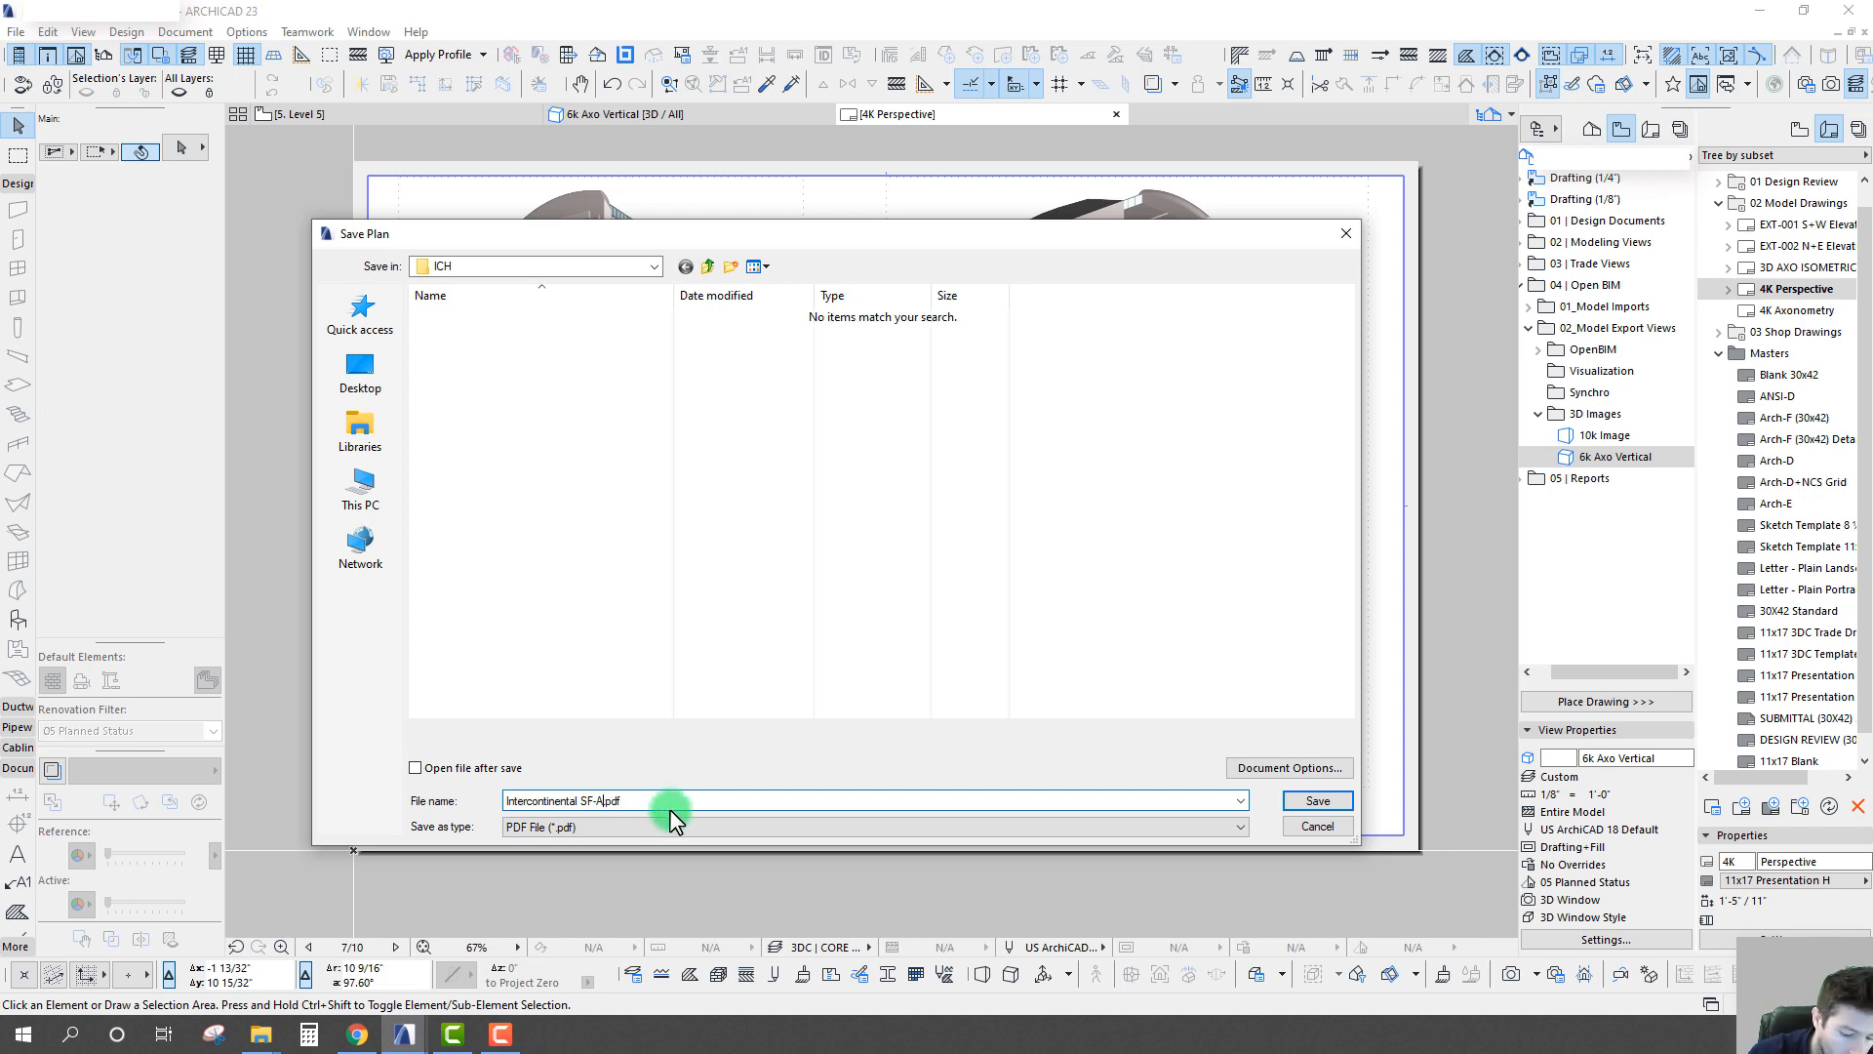
{"action": "type", "text": "3"}
{"action": "left_click", "coordinate": [416, 768]}
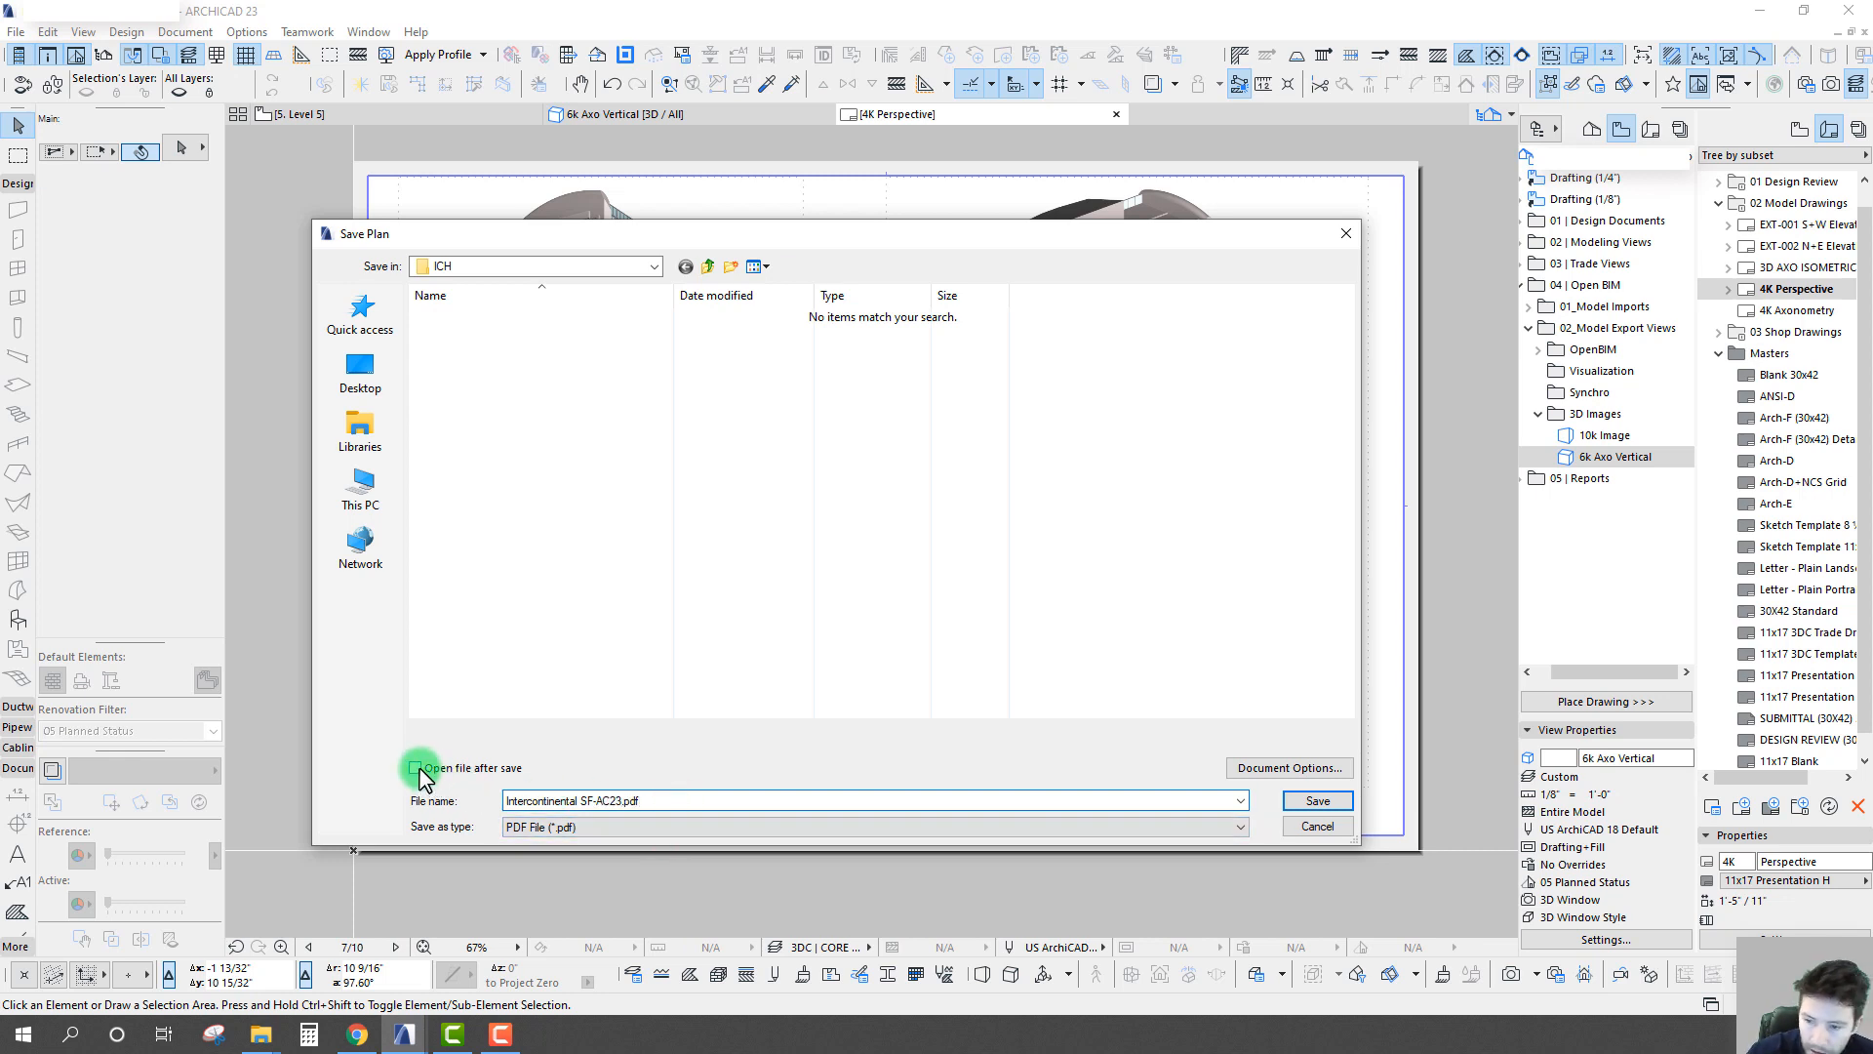
- Accept the PDF document options with Entire Layout as the source and color output, and save the PDF
{"action": "left_click", "coordinate": [1283, 768]}
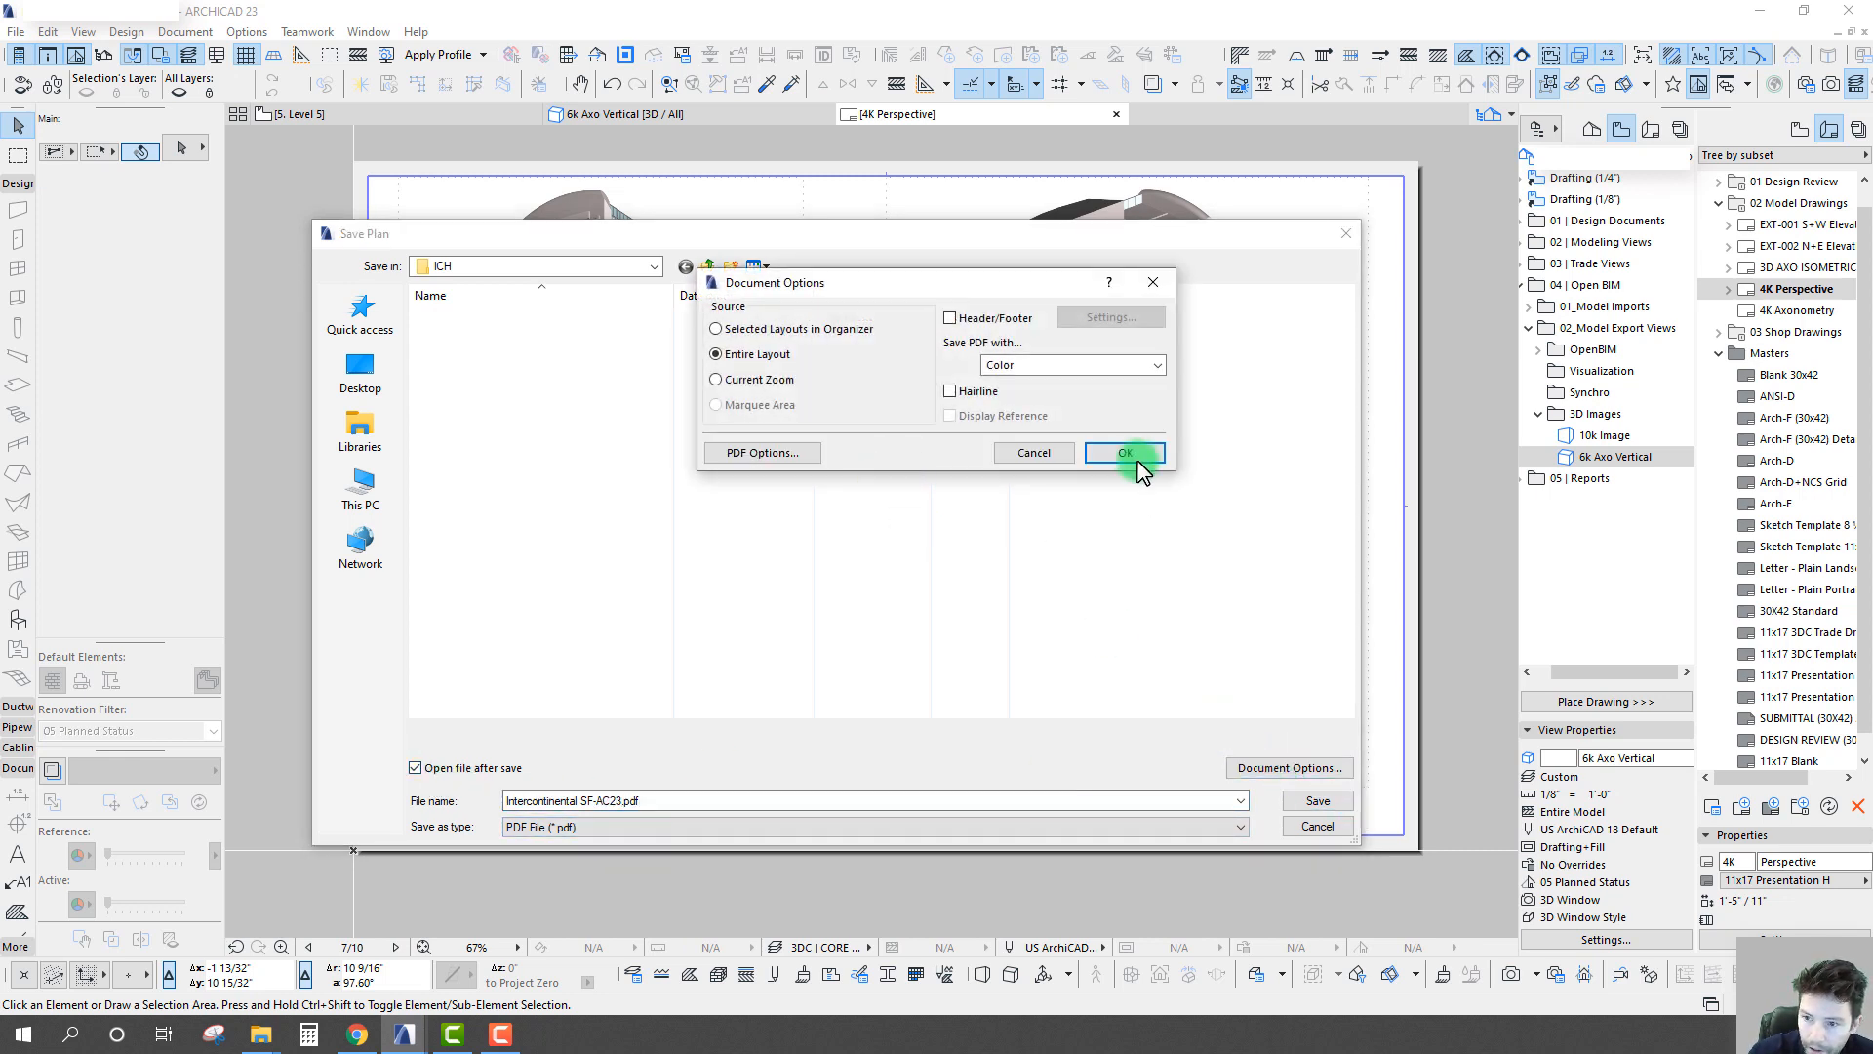
{"action": "left_click", "coordinate": [952, 392]}
{"action": "left_click", "coordinate": [1124, 452]}
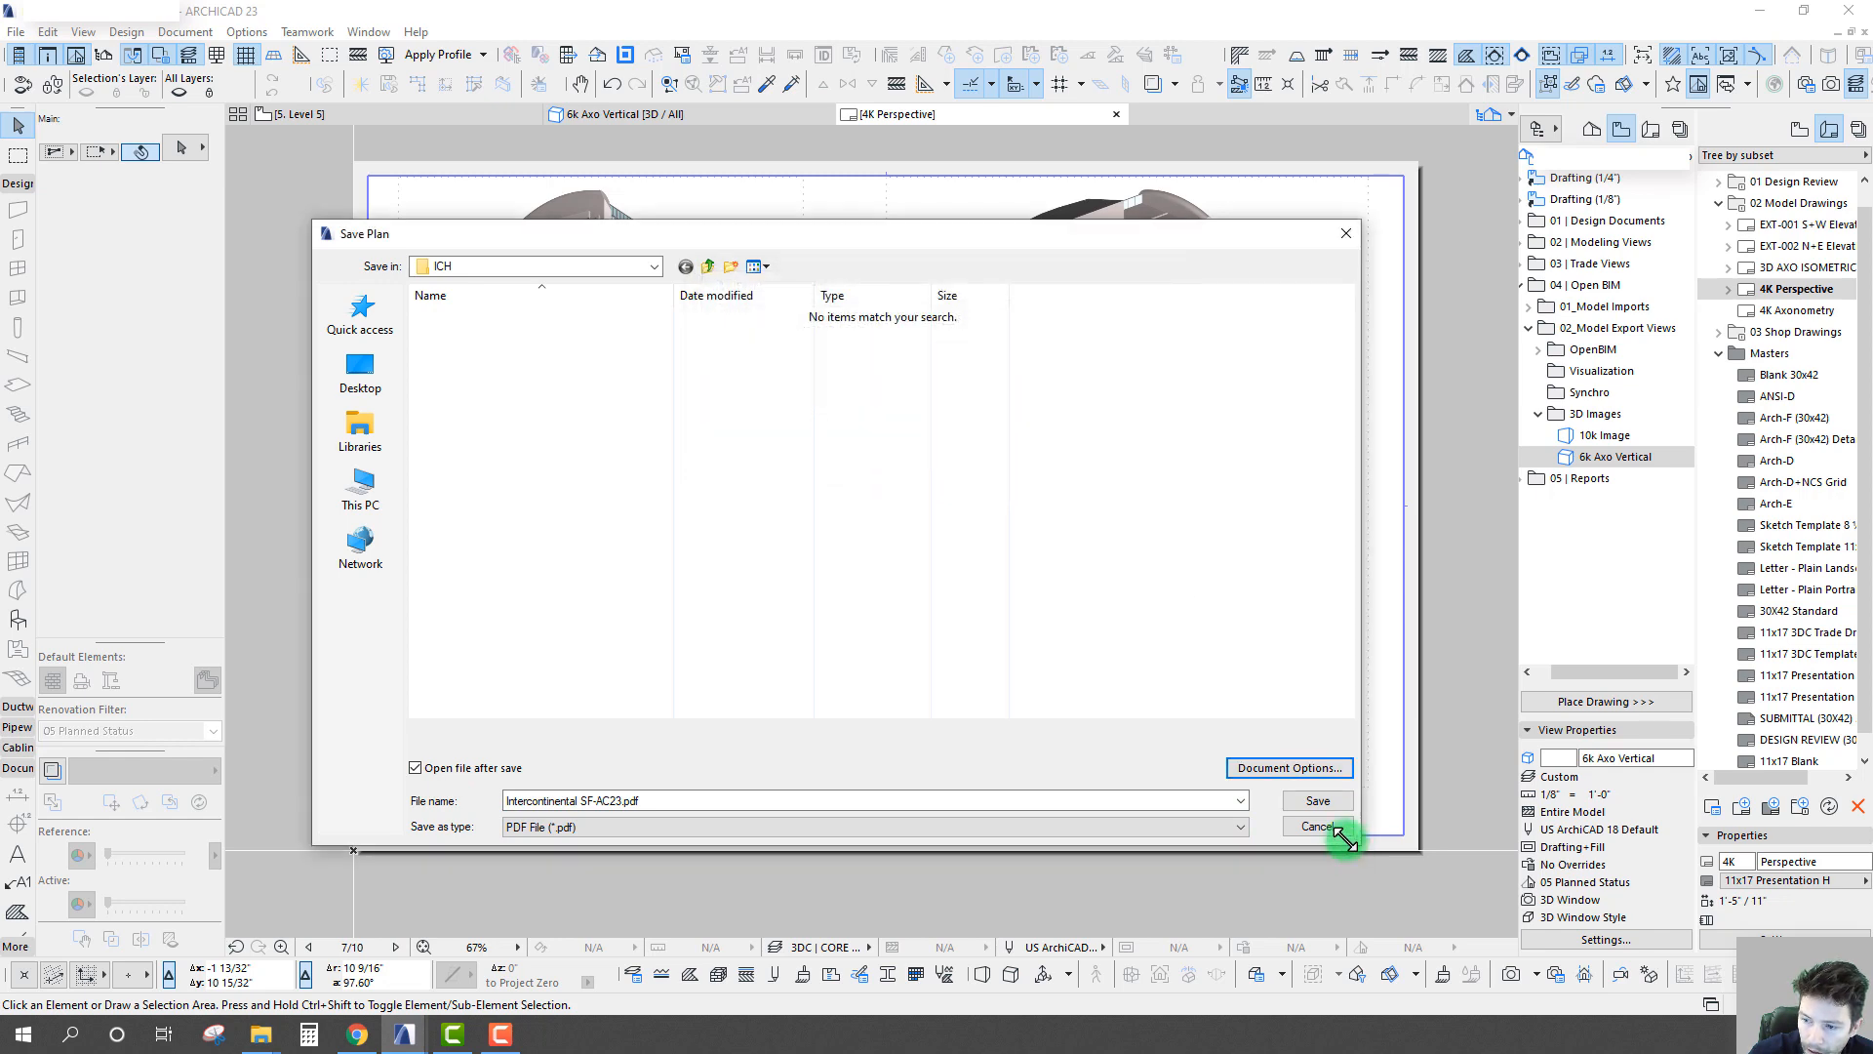
{"action": "left_click", "coordinate": [1317, 800]}
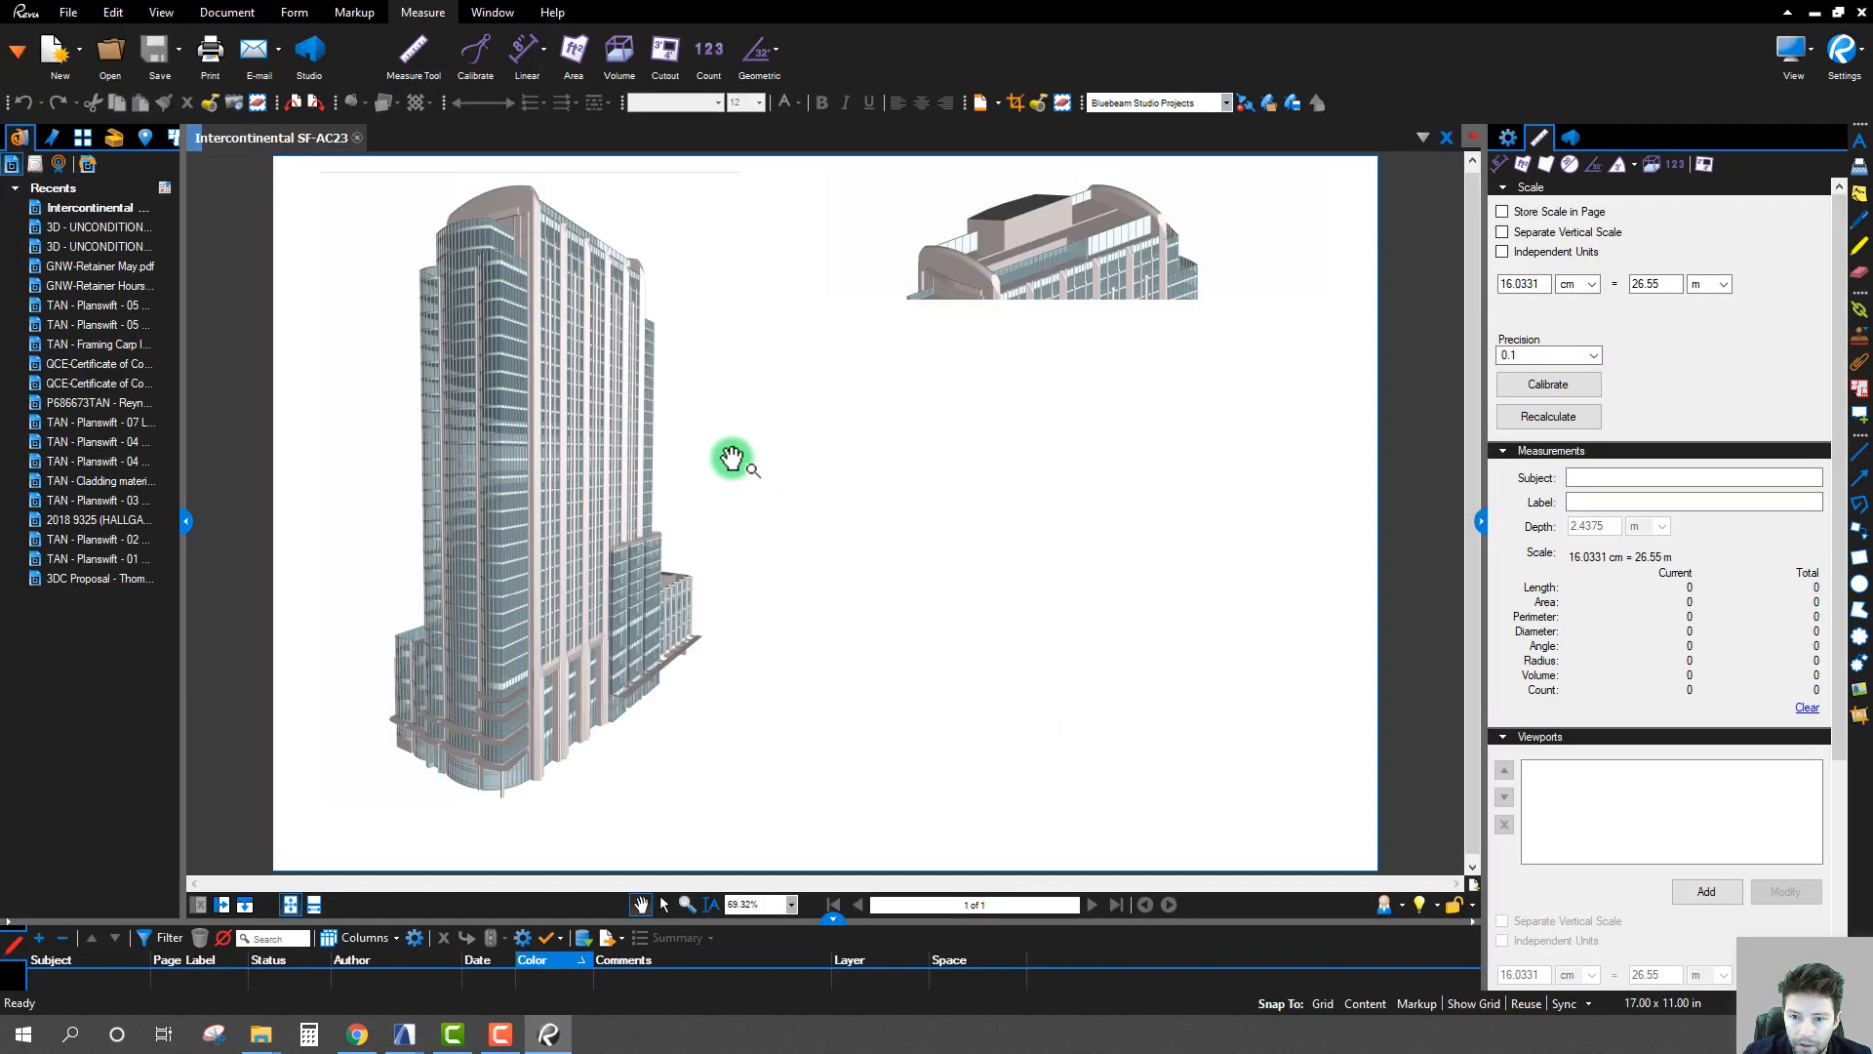
- Examine the tower drawings in the exported PDF in Revu at close range and full page, and return to the layout in ARCHICAD to compare
{"action": "scroll", "coordinate": [761, 503], "scroll_direction": "up", "scroll_amount": 10}
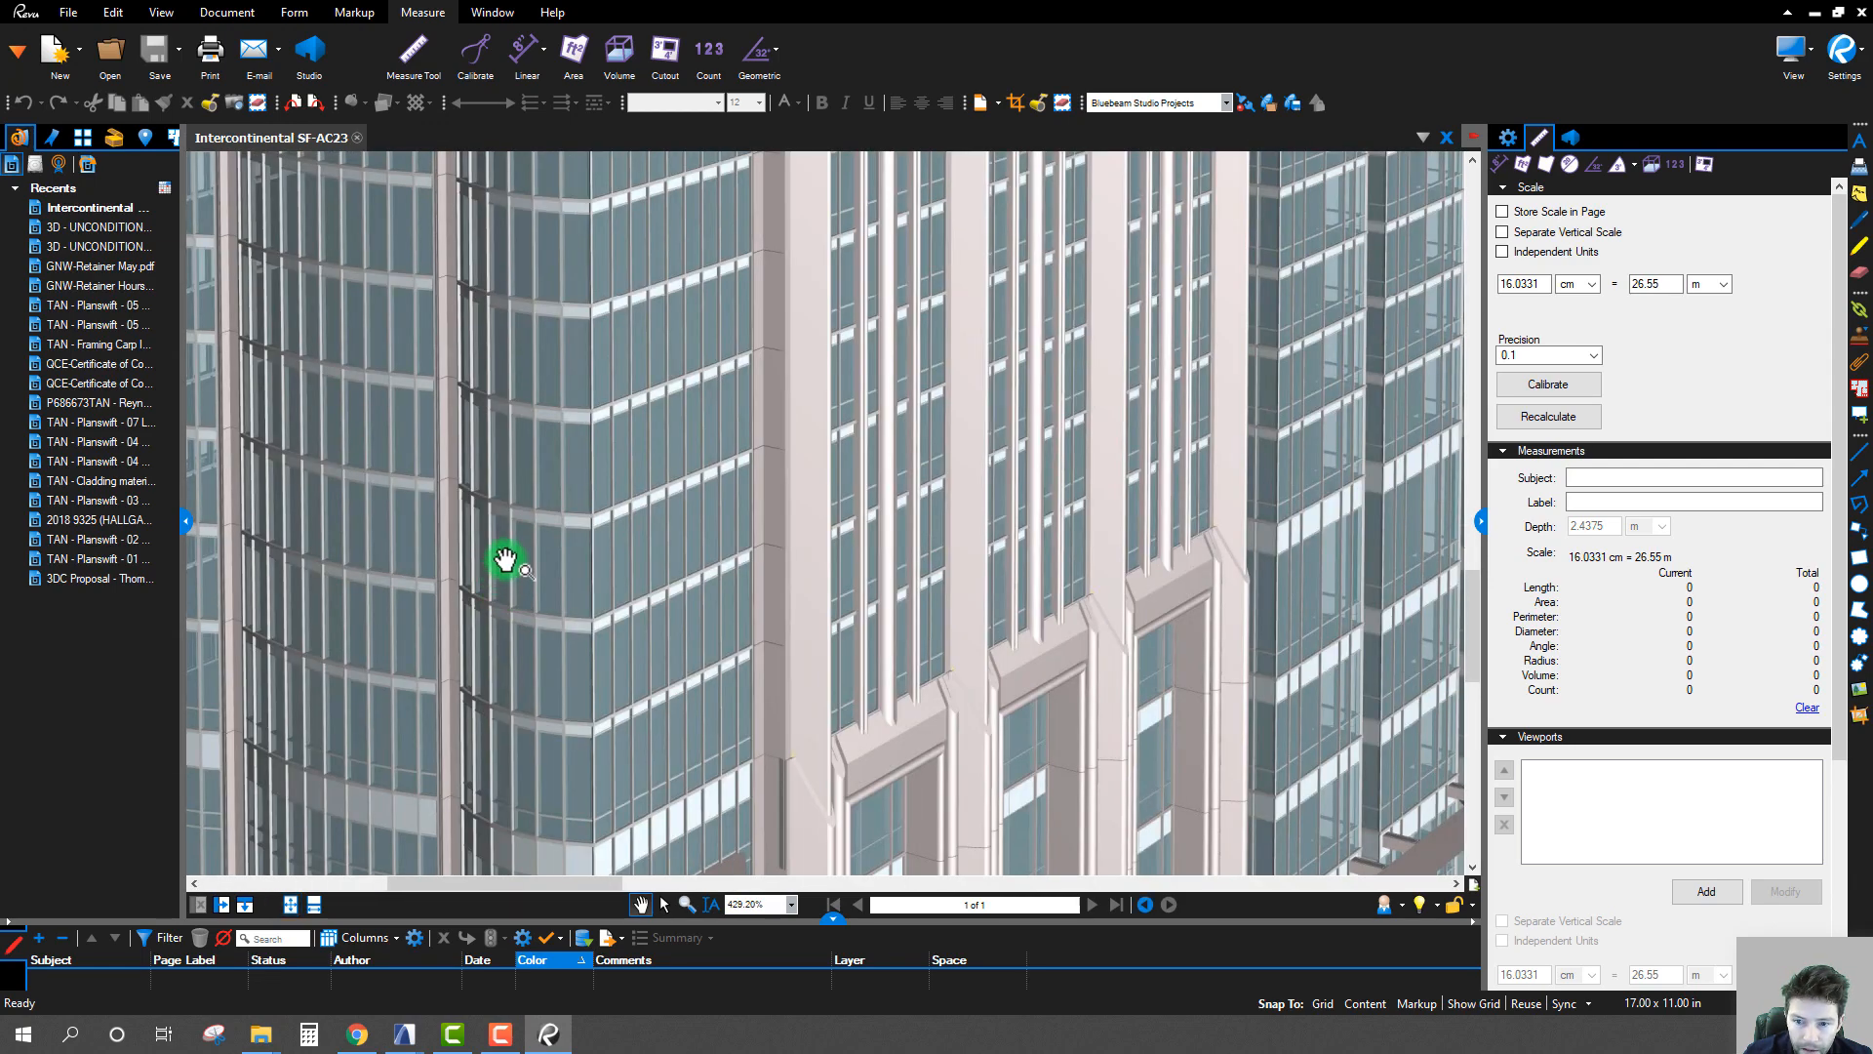
{"action": "scroll", "coordinate": [777, 485], "scroll_direction": "down", "scroll_amount": 10}
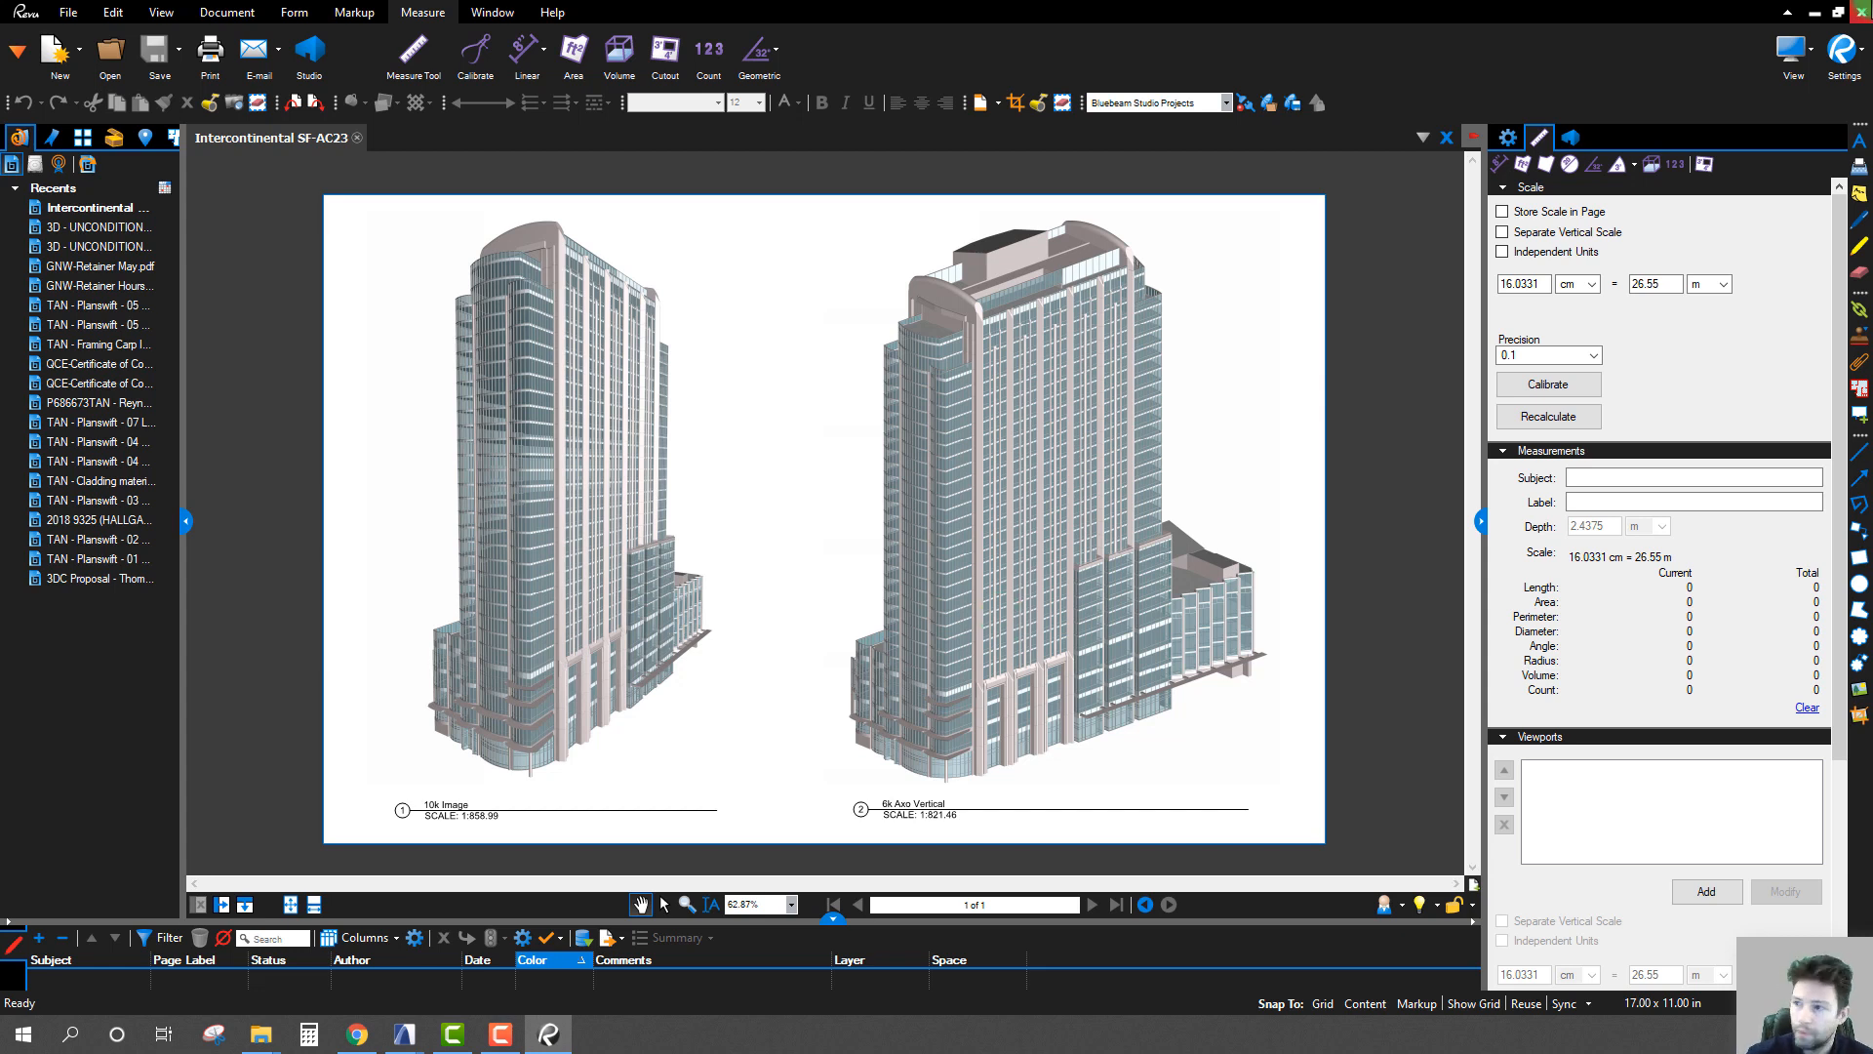
{"action": "left_click", "coordinate": [1814, 13]}
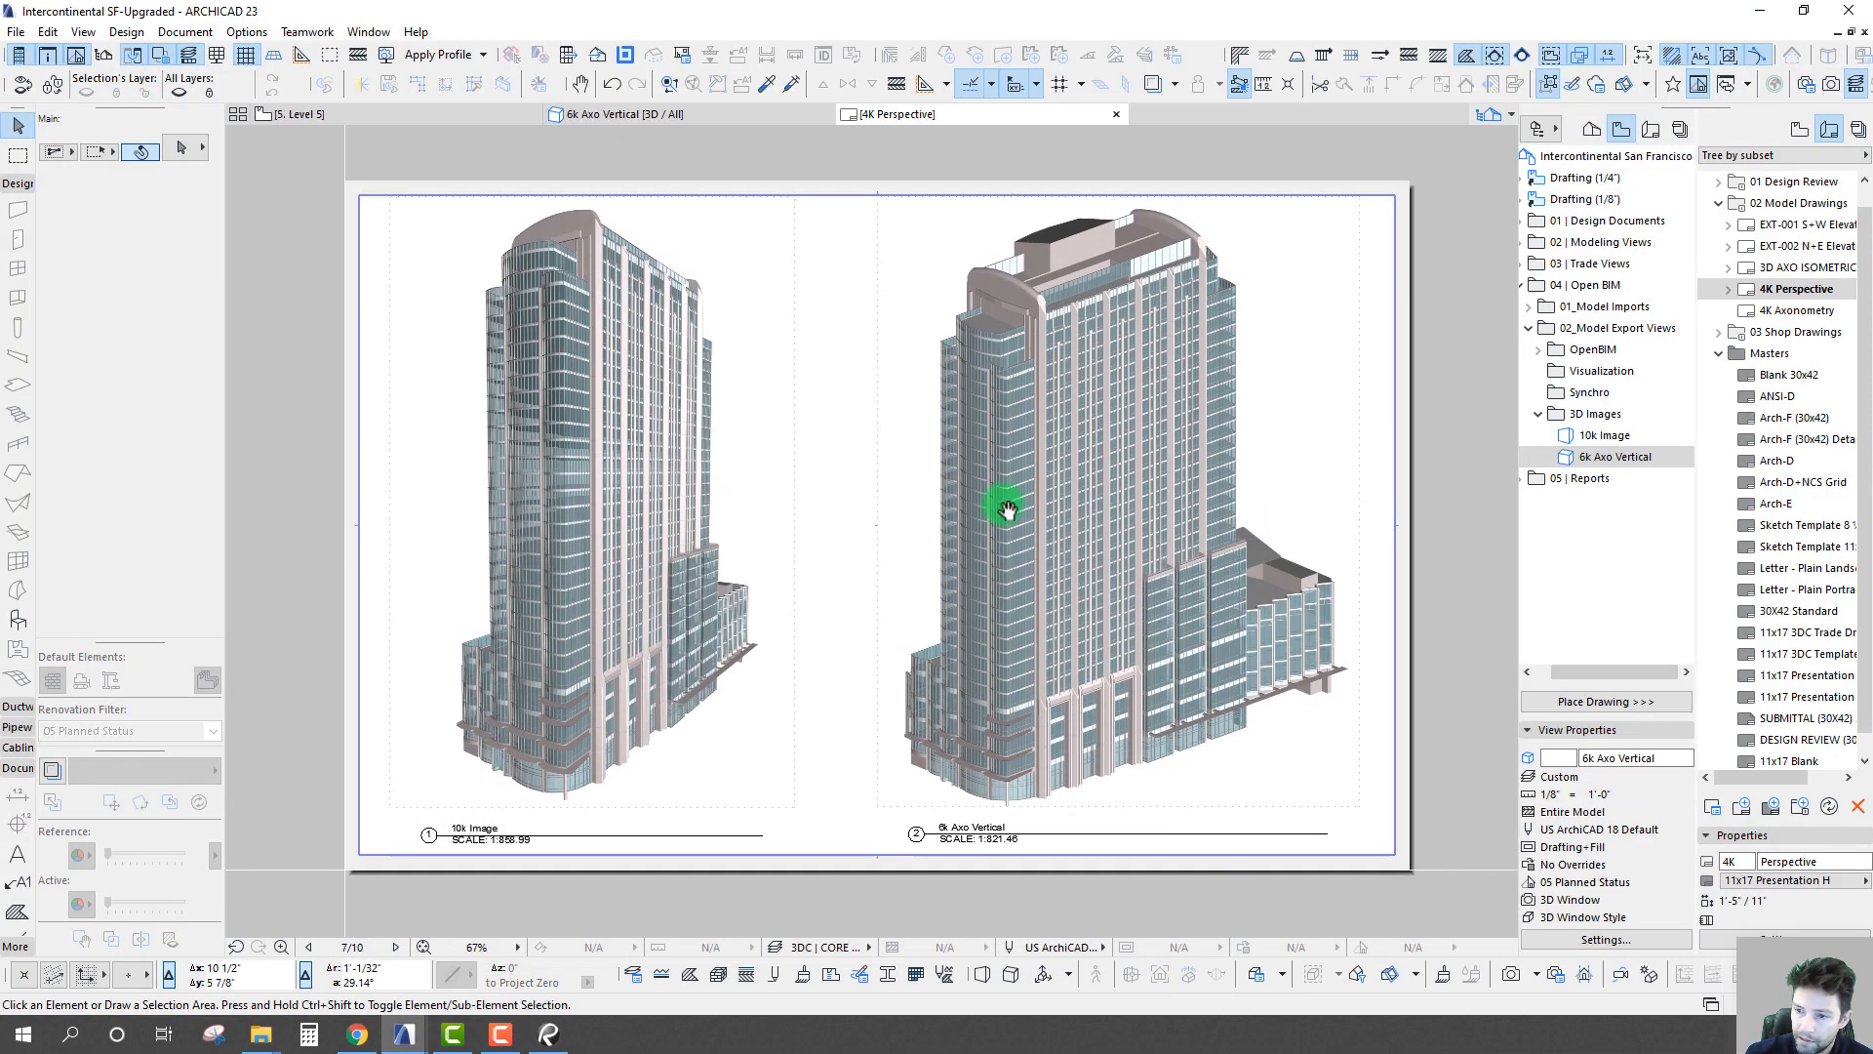
{"action": "scroll", "coordinate": [964, 763], "scroll_direction": "up", "scroll_amount": 3}
{"action": "scroll", "coordinate": [963, 762], "scroll_direction": "up", "scroll_amount": 3}
{"action": "middle_click_drag", "start_coordinate": [1156, 650], "coordinate": [1037, 686]}
{"action": "scroll", "coordinate": [821, 632], "scroll_direction": "down", "scroll_amount": 6}
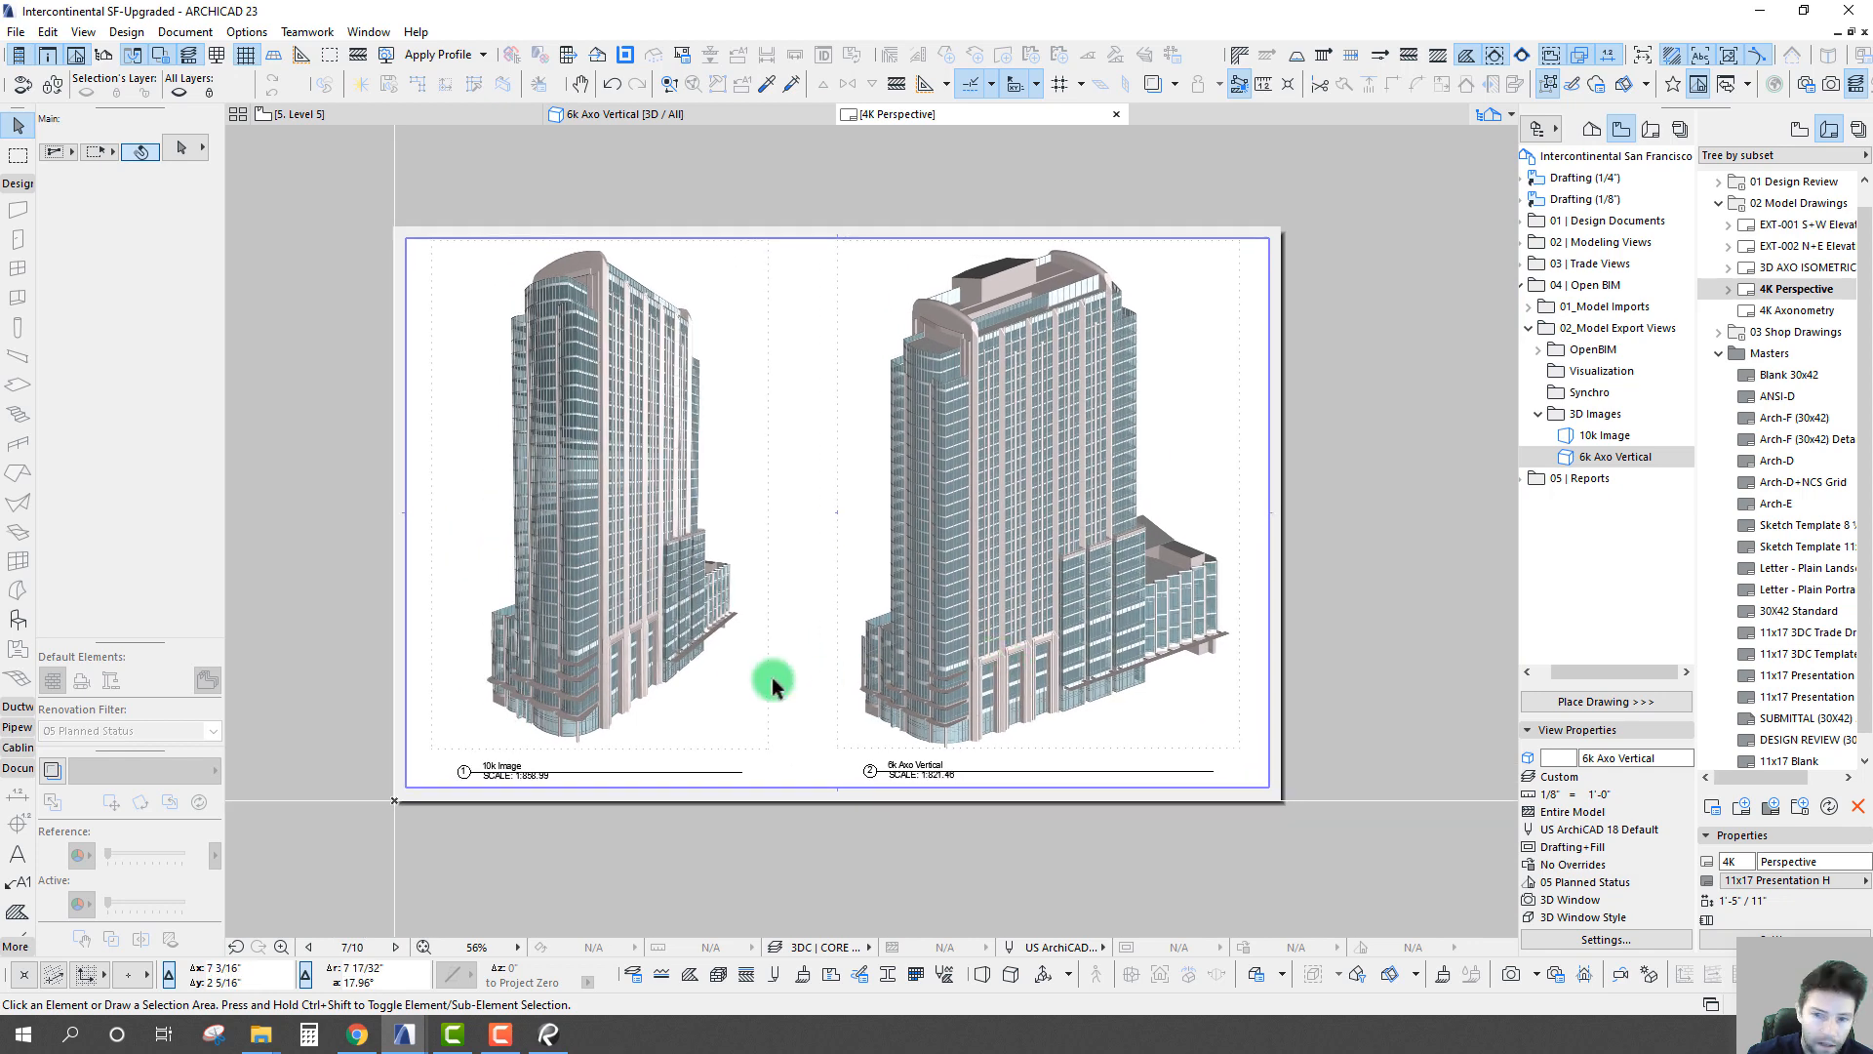